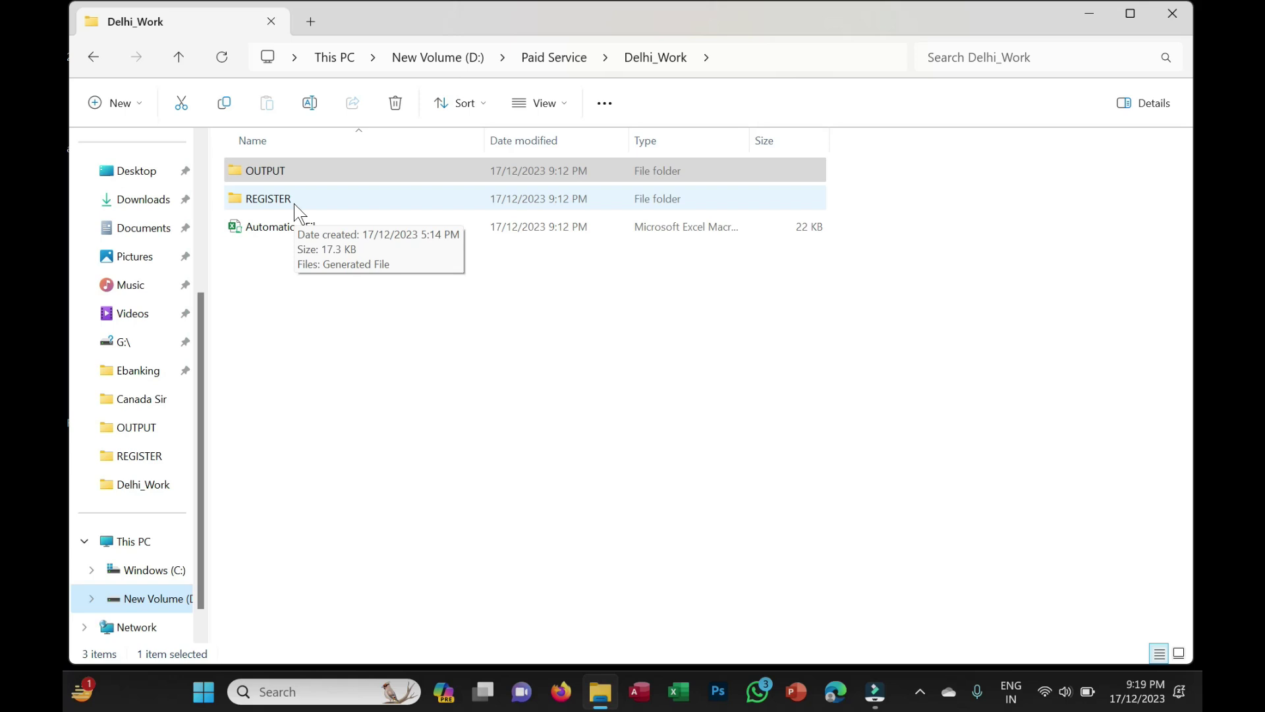
# Step: Look inside Delhi_Work's OUTPUT folder, then its REGISTER folder with the Generated File workbook
pyautogui.doubleClick(264, 173)
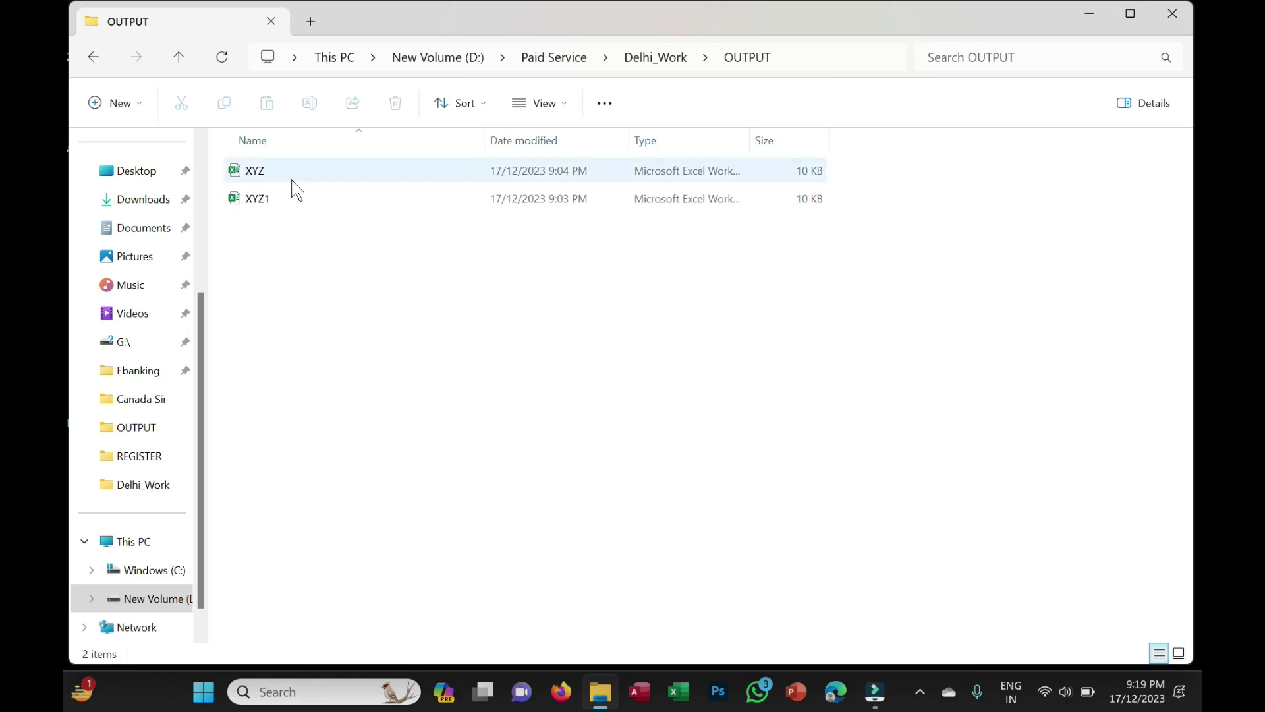
pyautogui.click(669, 64)
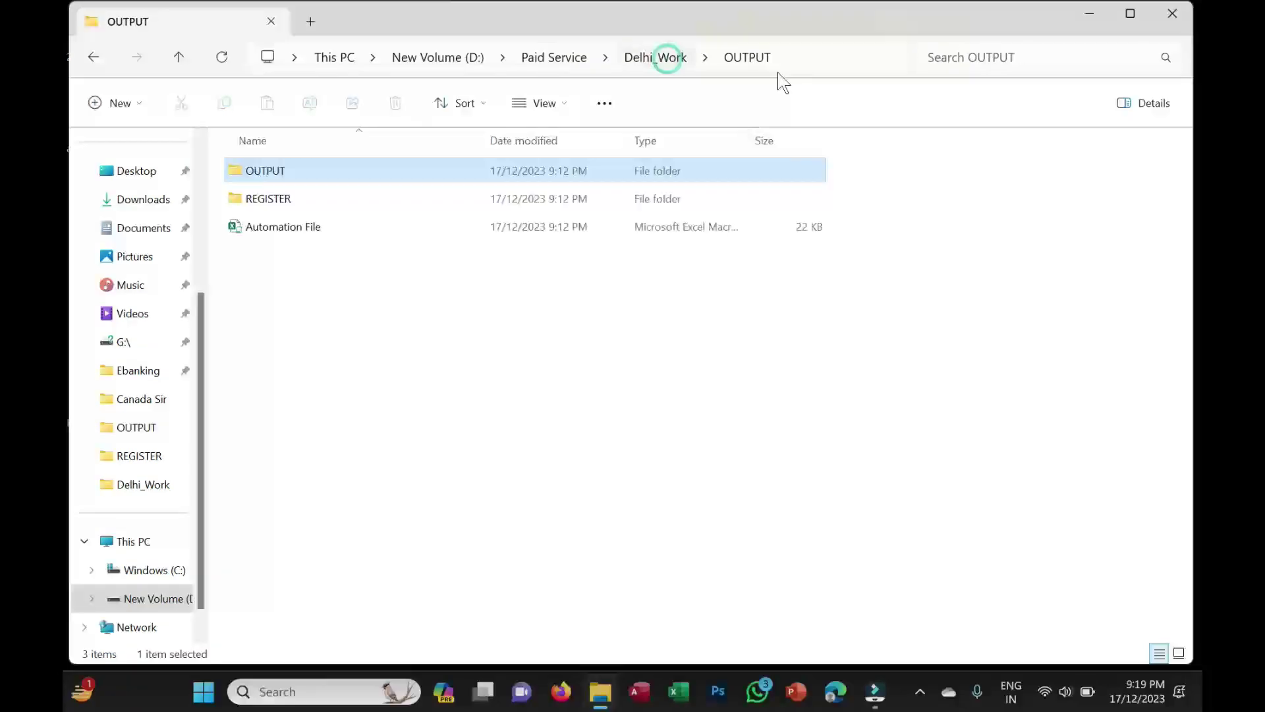
pyautogui.doubleClick(316, 196)
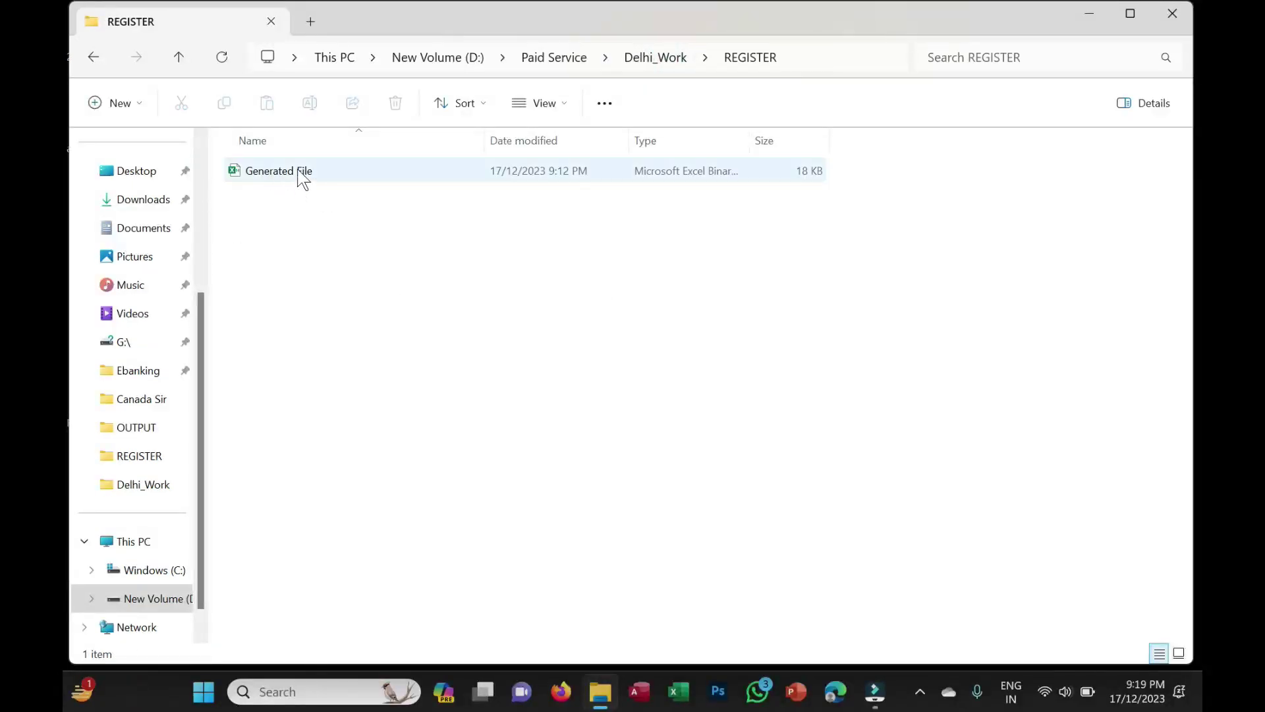
pyautogui.click(301, 176)
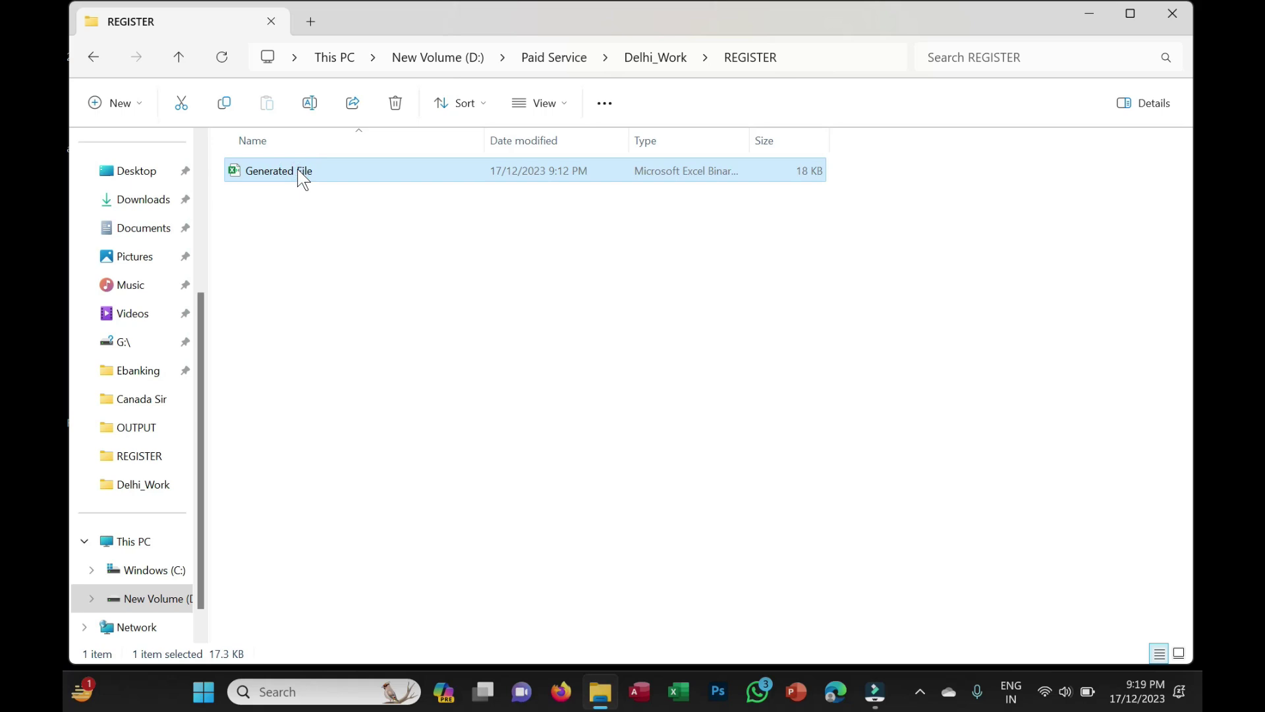
pyautogui.click(642, 58)
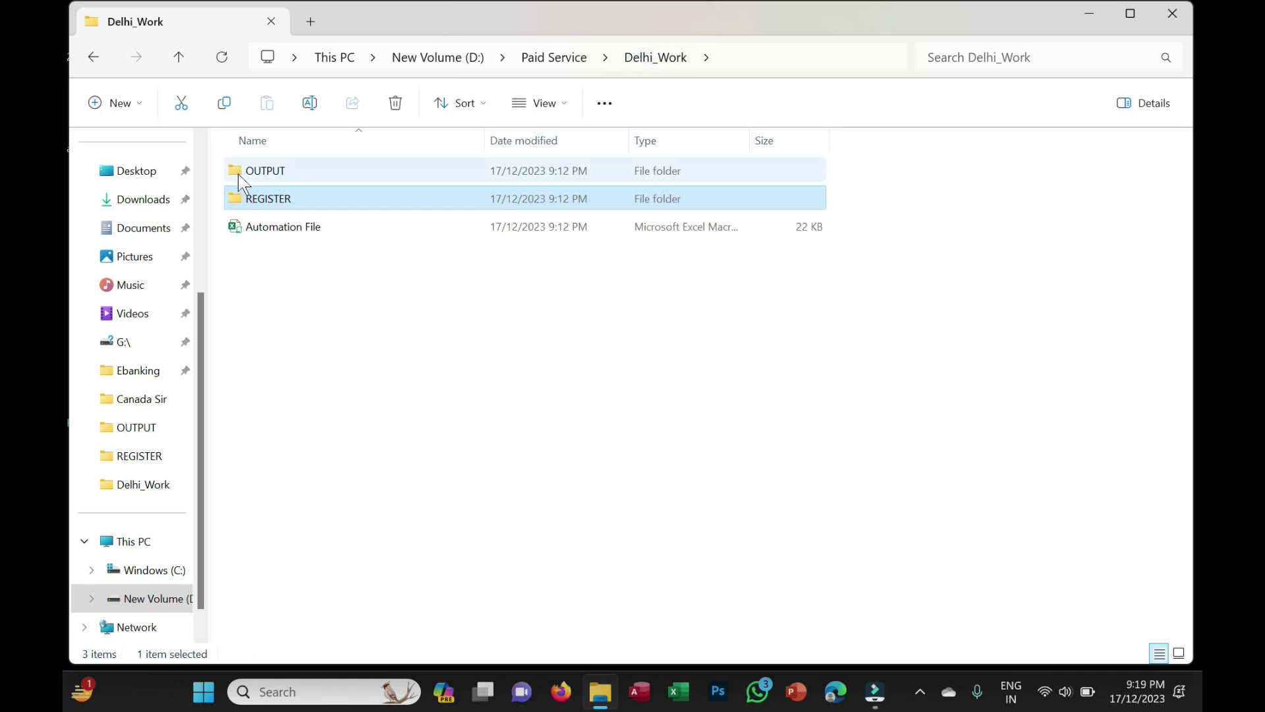
# Step: Open the XYZ workbook from the OUTPUT folder in Excel
pyautogui.click(268, 178)
pyautogui.doubleClick(268, 179)
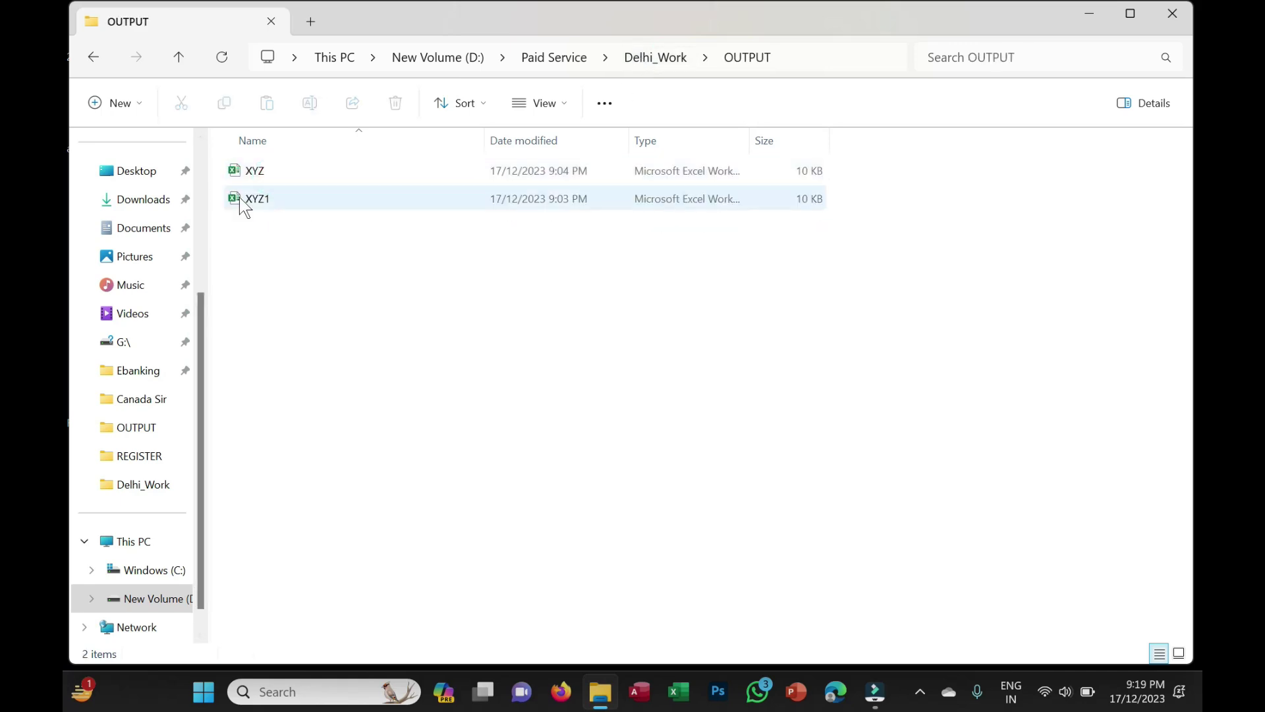
pyautogui.doubleClick(280, 175)
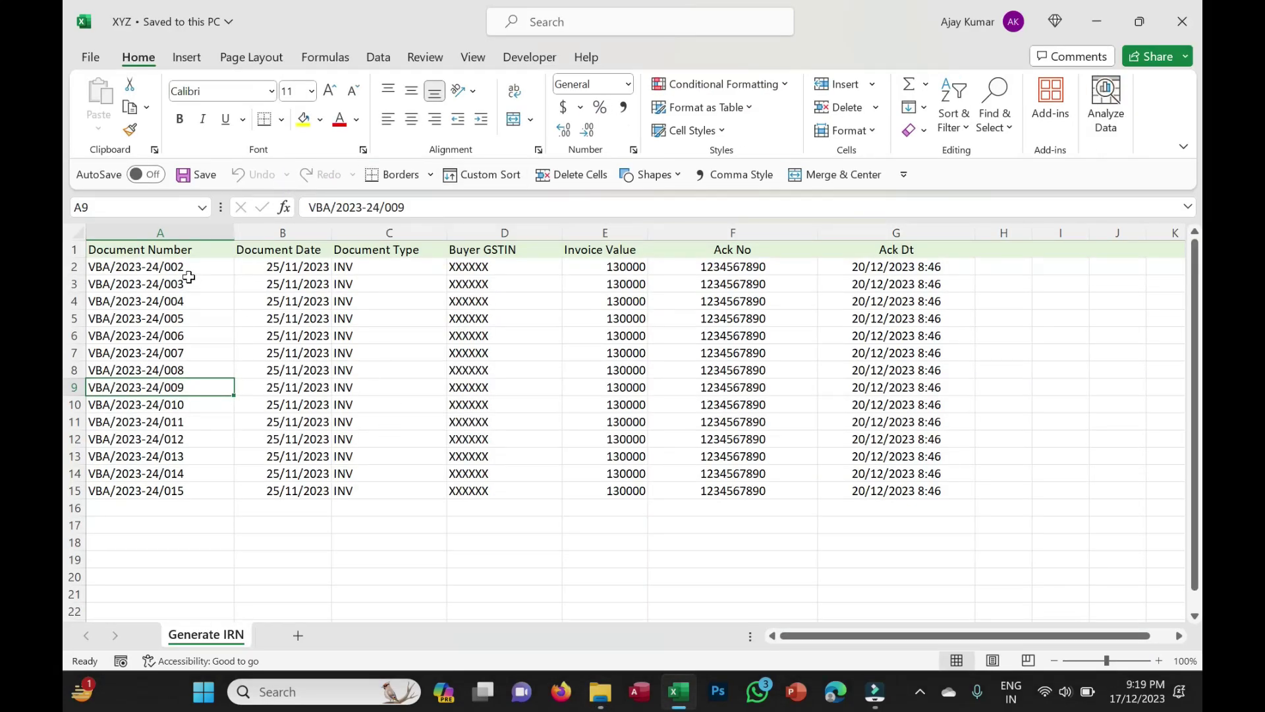
# Step: Review XYZ's A2:G15 invoice range and row 15's last document number, then close the workbook
pyautogui.moveTo(179, 268); pyautogui.dragTo(878, 484)
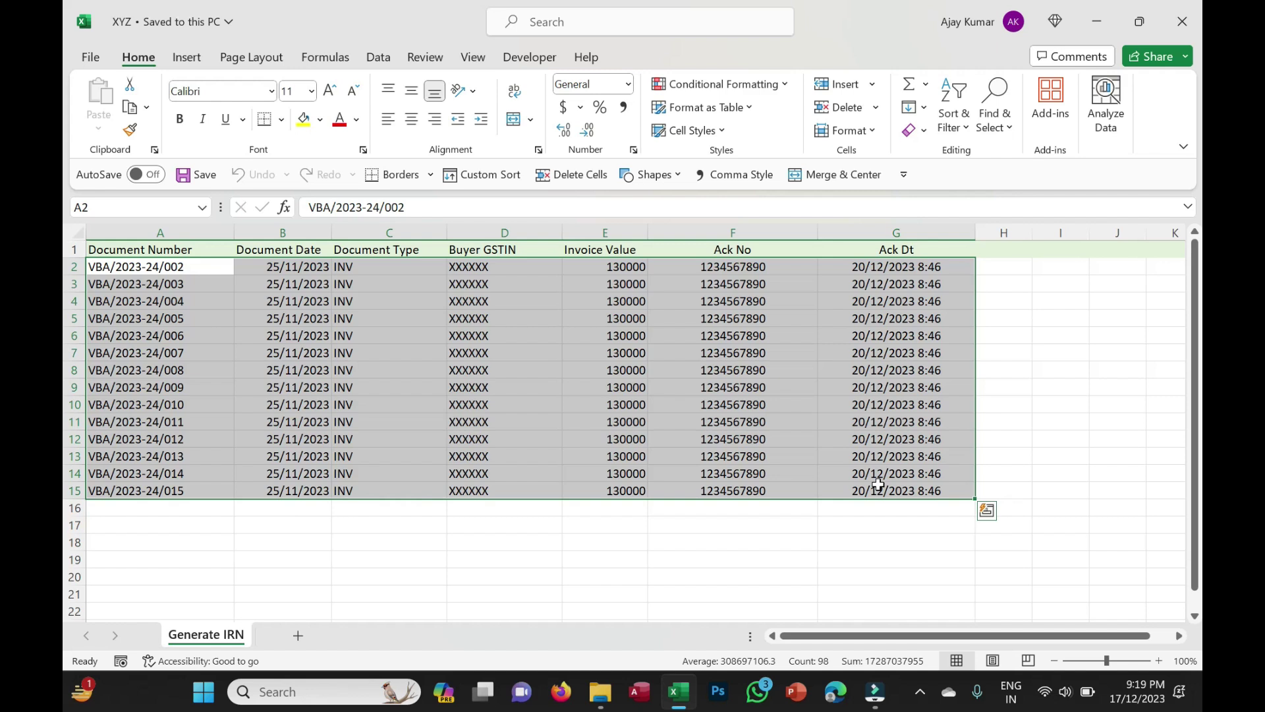
pyautogui.click(182, 303)
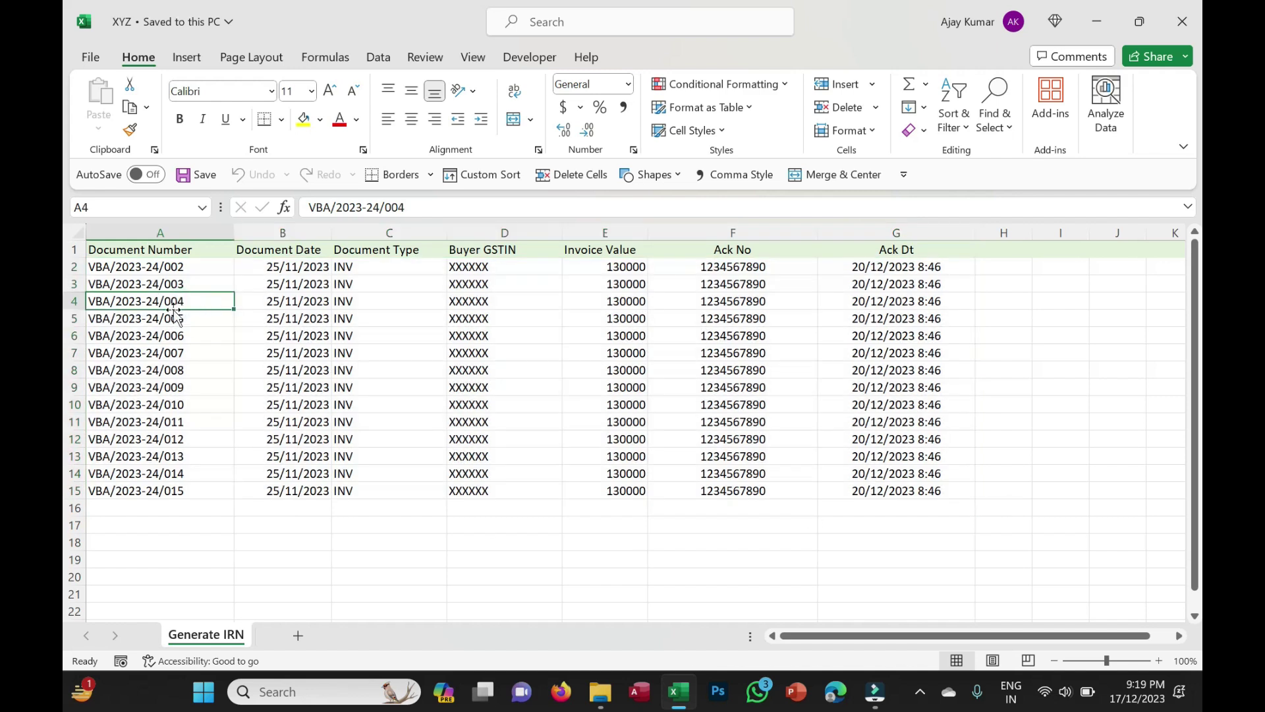
pyautogui.click(185, 491)
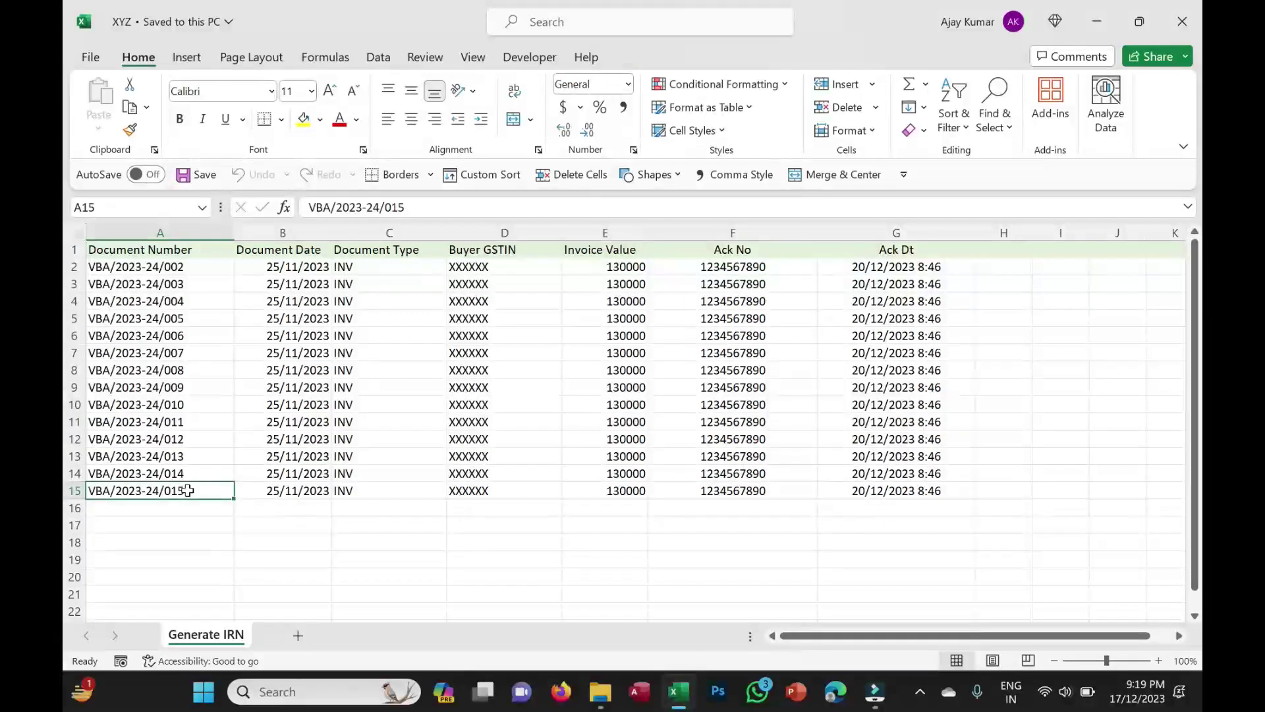
pyautogui.click(1180, 27)
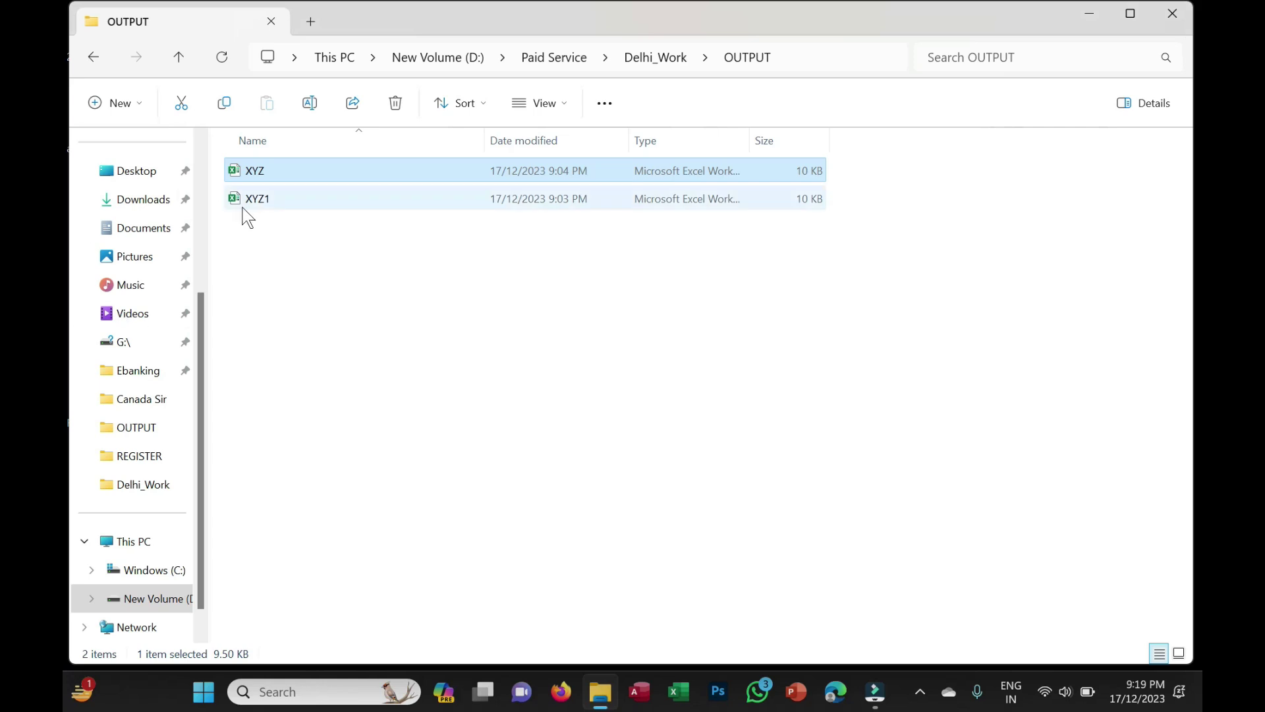
# Step: Open XYZ1 from the OUTPUT folder and inspect its A2:G16 invoice data range
pyautogui.doubleClick(307, 198)
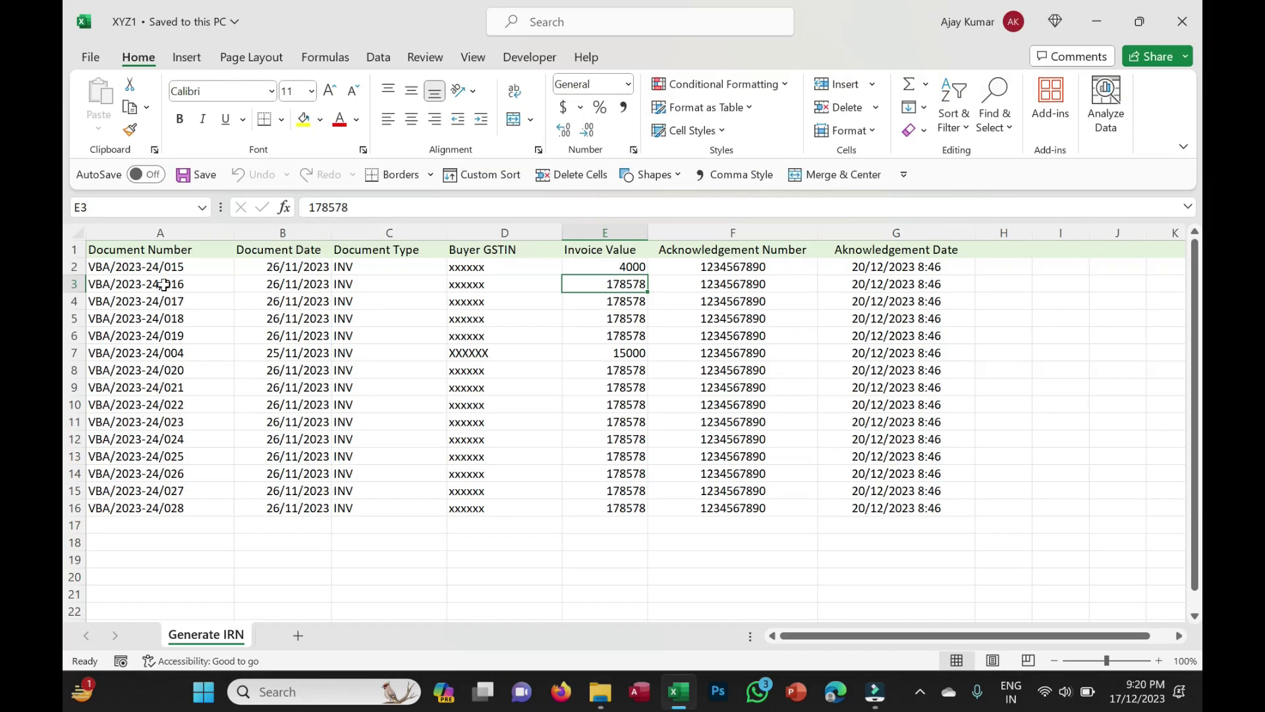
pyautogui.moveTo(165, 268); pyautogui.dragTo(871, 509)
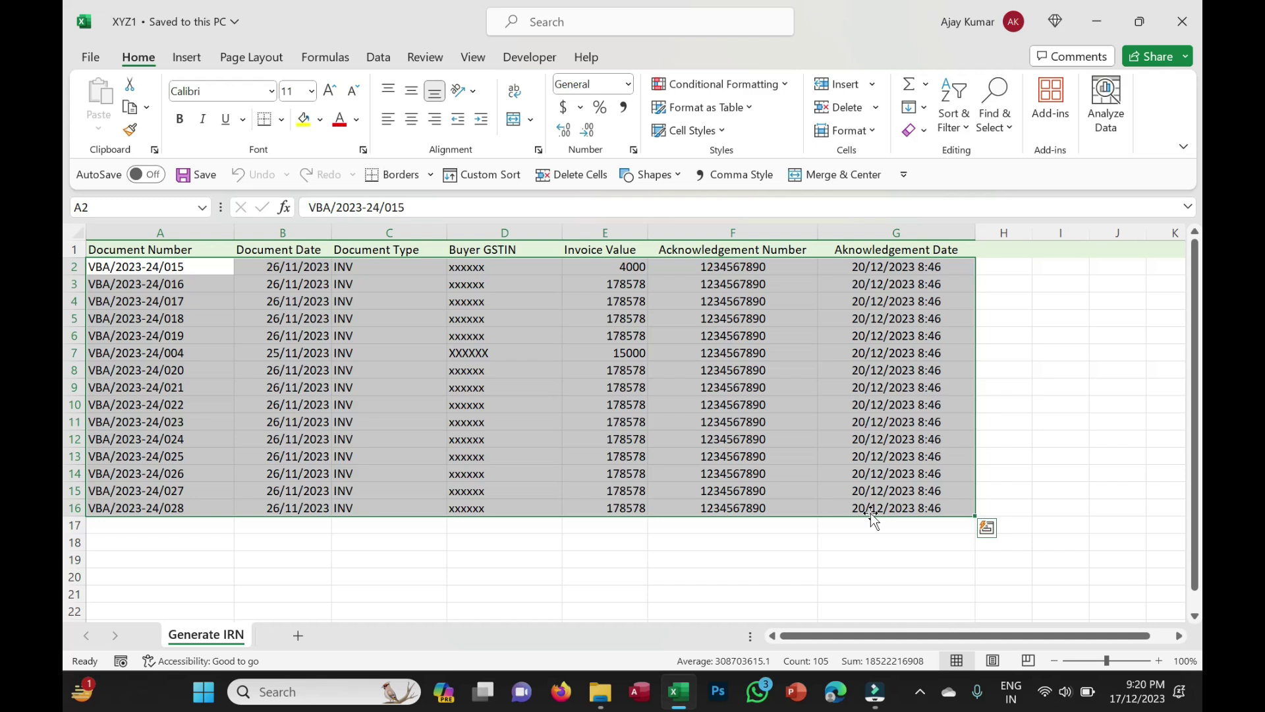
pyautogui.click(680, 574)
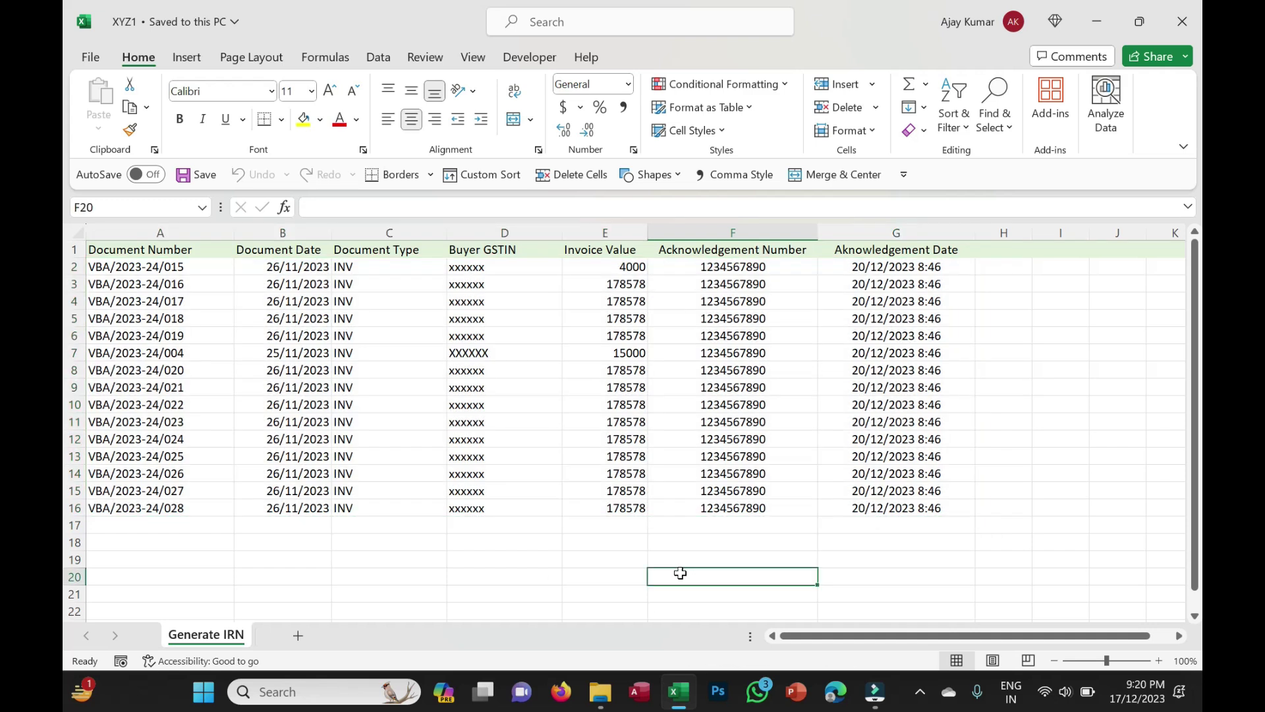
pyautogui.moveTo(173, 267)
pyautogui.mouseDown()
pyautogui.moveTo(480, 387)
pyautogui.moveTo(885, 512)
pyautogui.mouseUp()
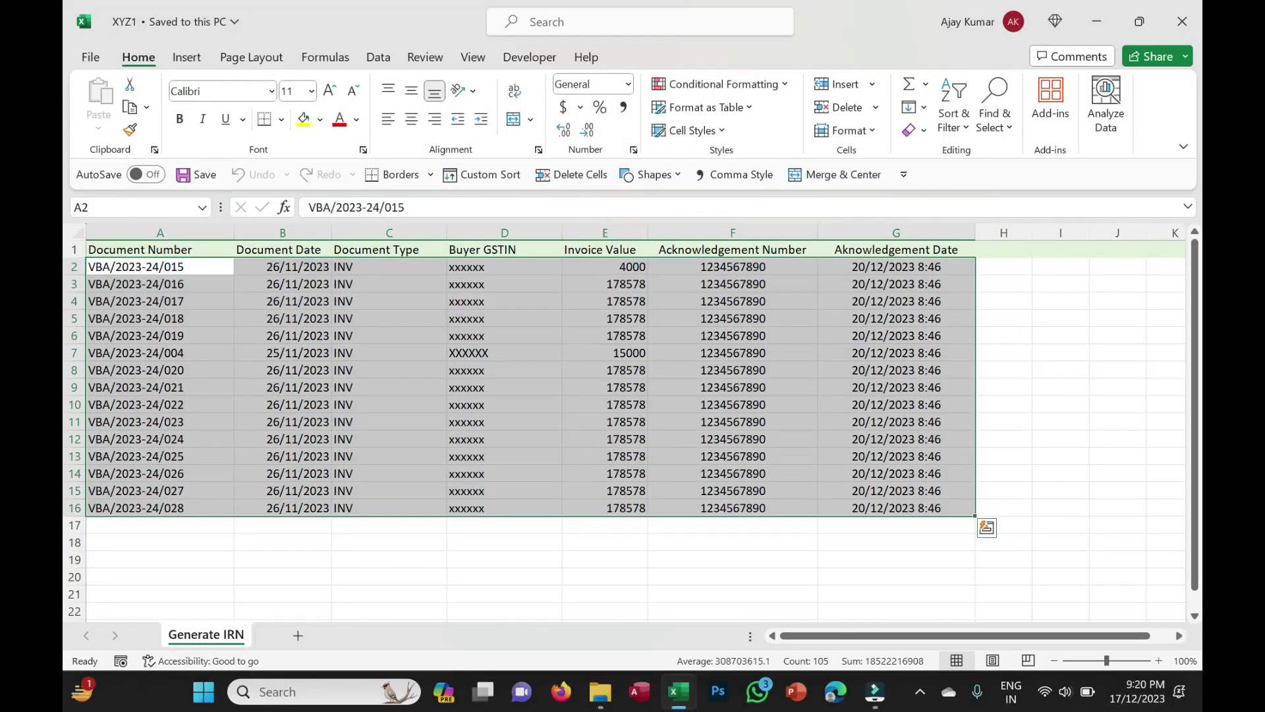
pyautogui.click(197, 287)
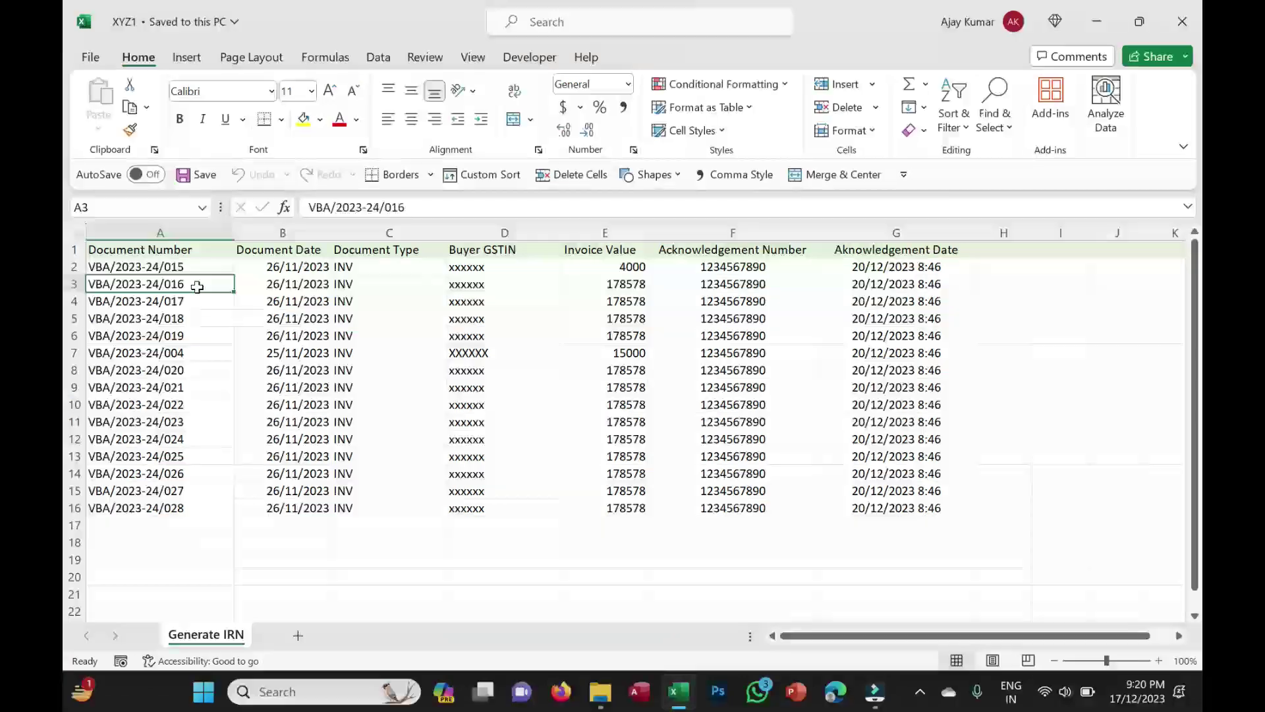
# Step: Reopen the XYZ workbook from the OUTPUT folder
pyautogui.moveTo(600, 691)
pyautogui.click(591, 613)
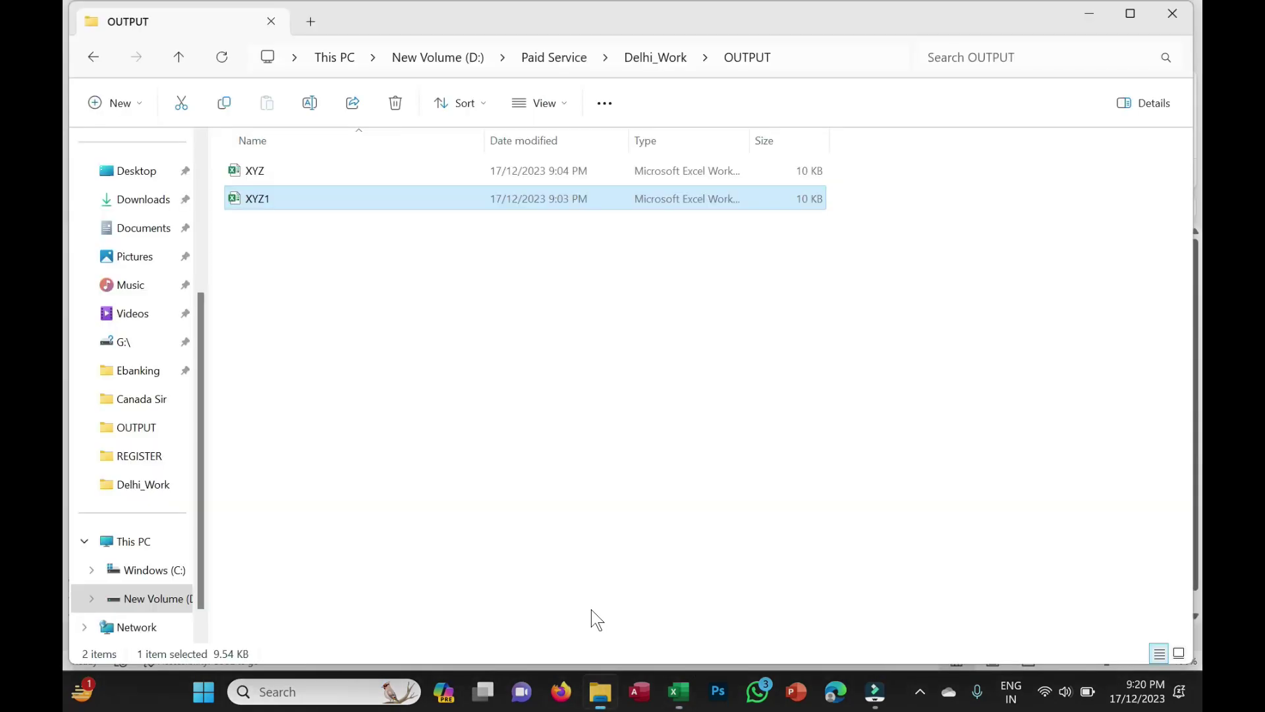
pyautogui.click(280, 175)
pyautogui.doubleClick(279, 174)
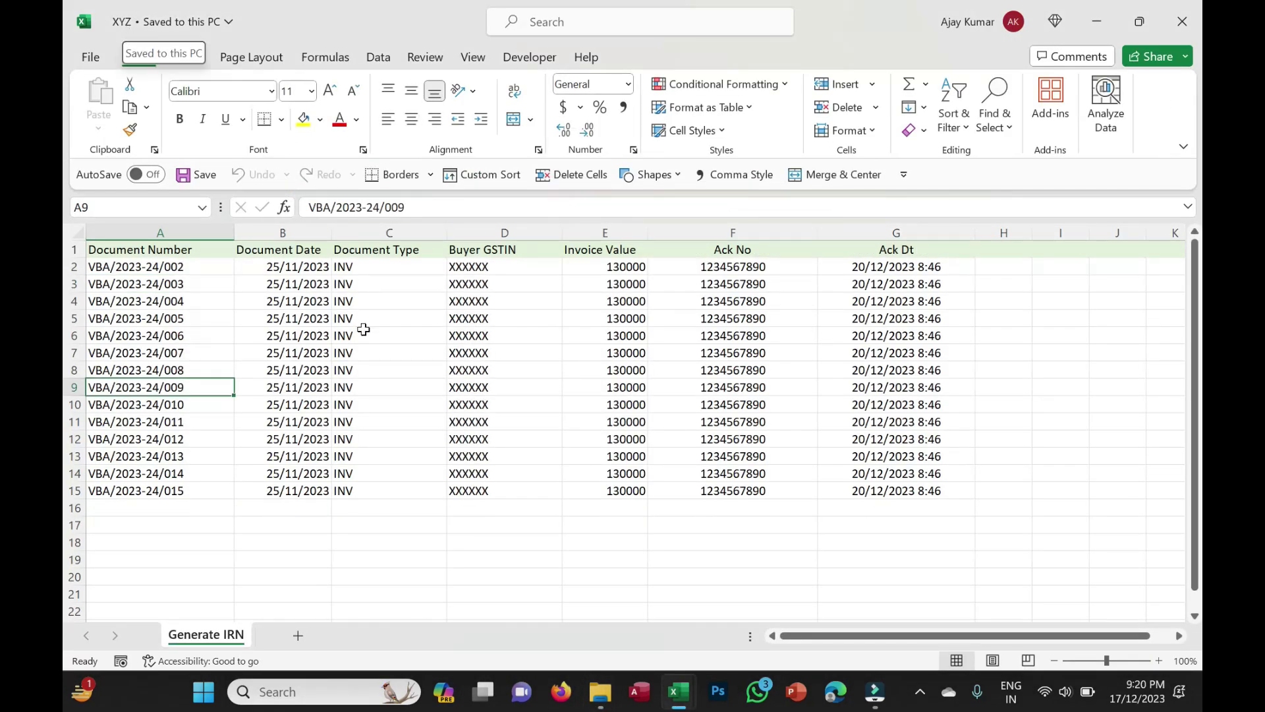
# Step: Compare XYZ1's first and XYZ's last document numbers, then close both workbooks
pyautogui.hotkey('alt', 'Tab')
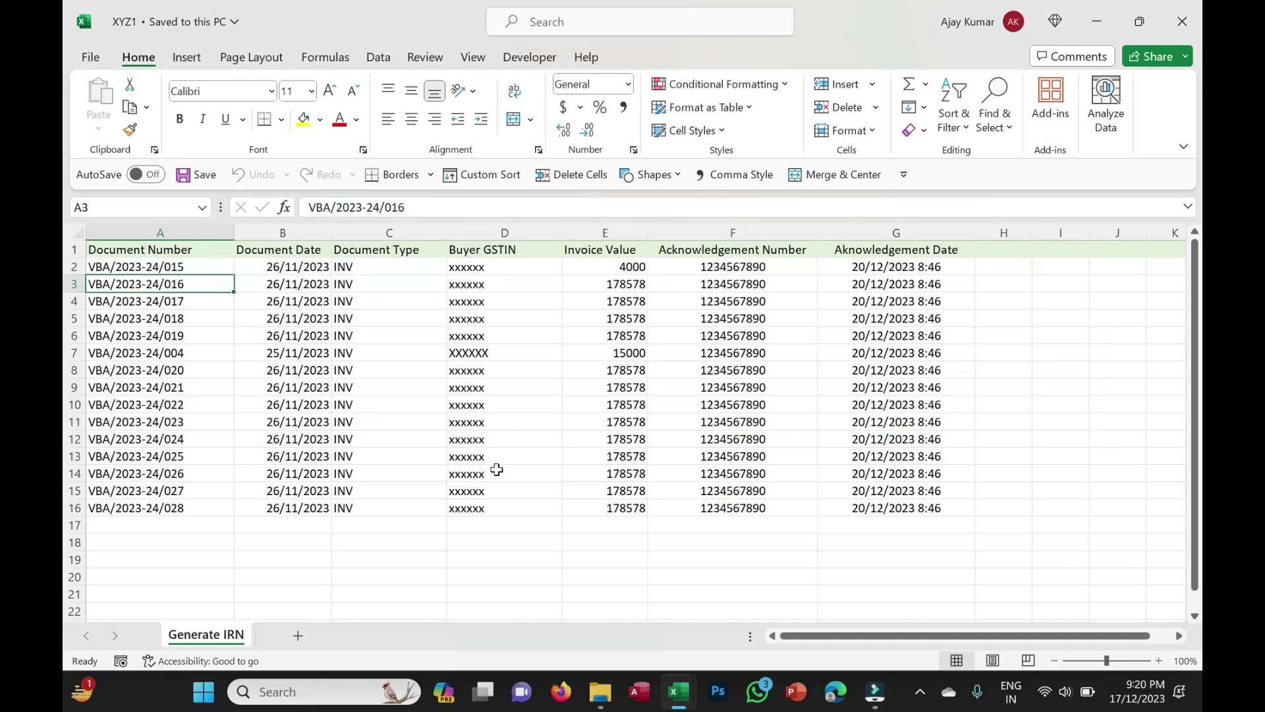
pyautogui.click(206, 268)
pyautogui.hotkey('alt', 'Tab')
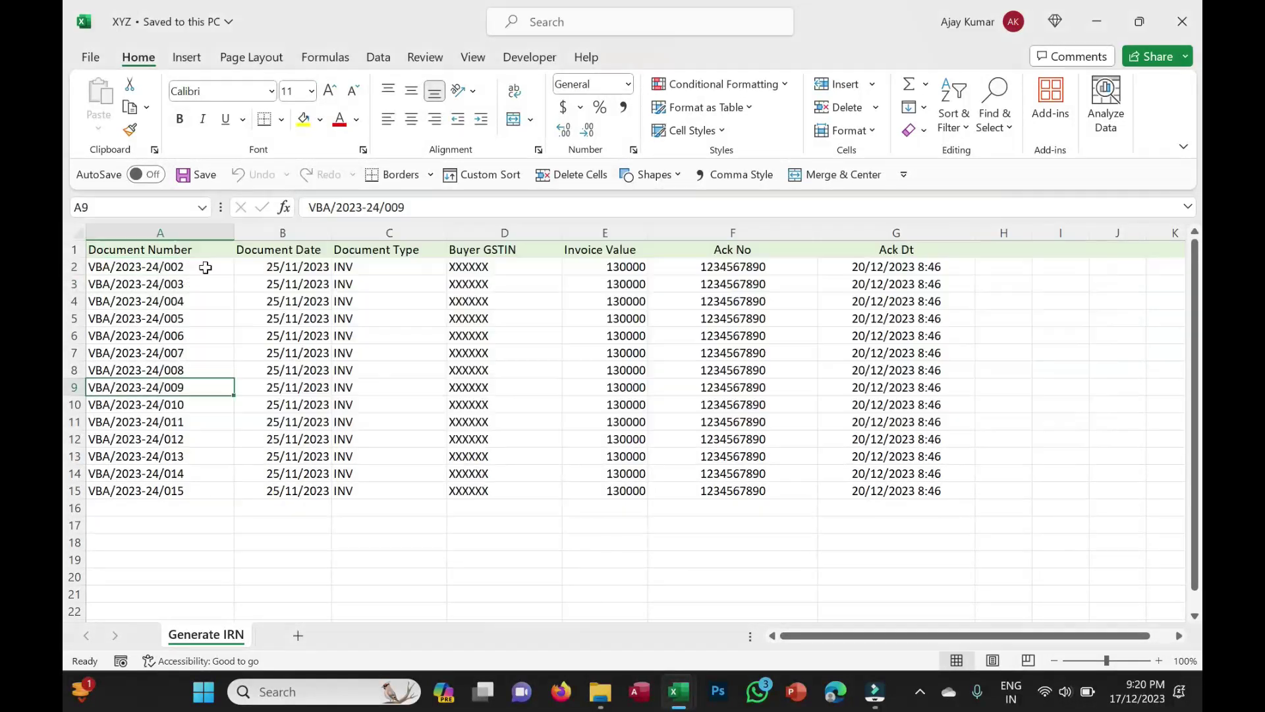
pyautogui.click(179, 489)
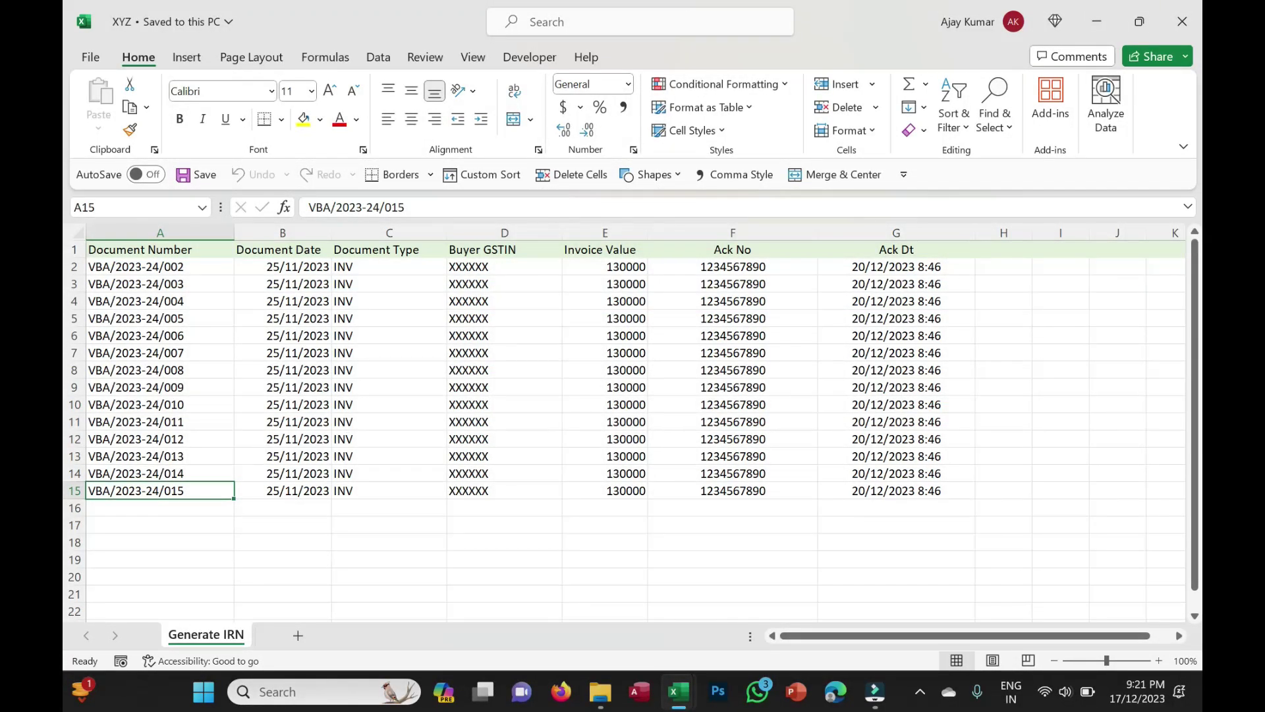
pyautogui.click(1184, 24)
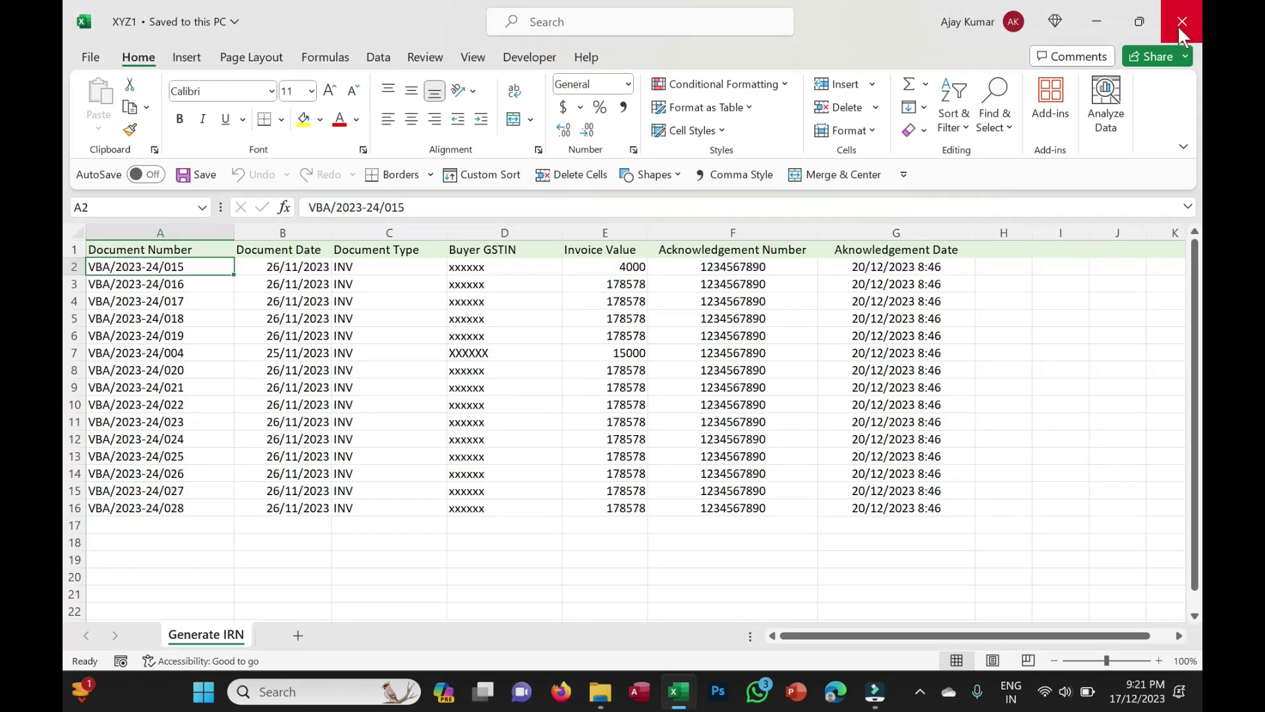
pyautogui.click(1178, 25)
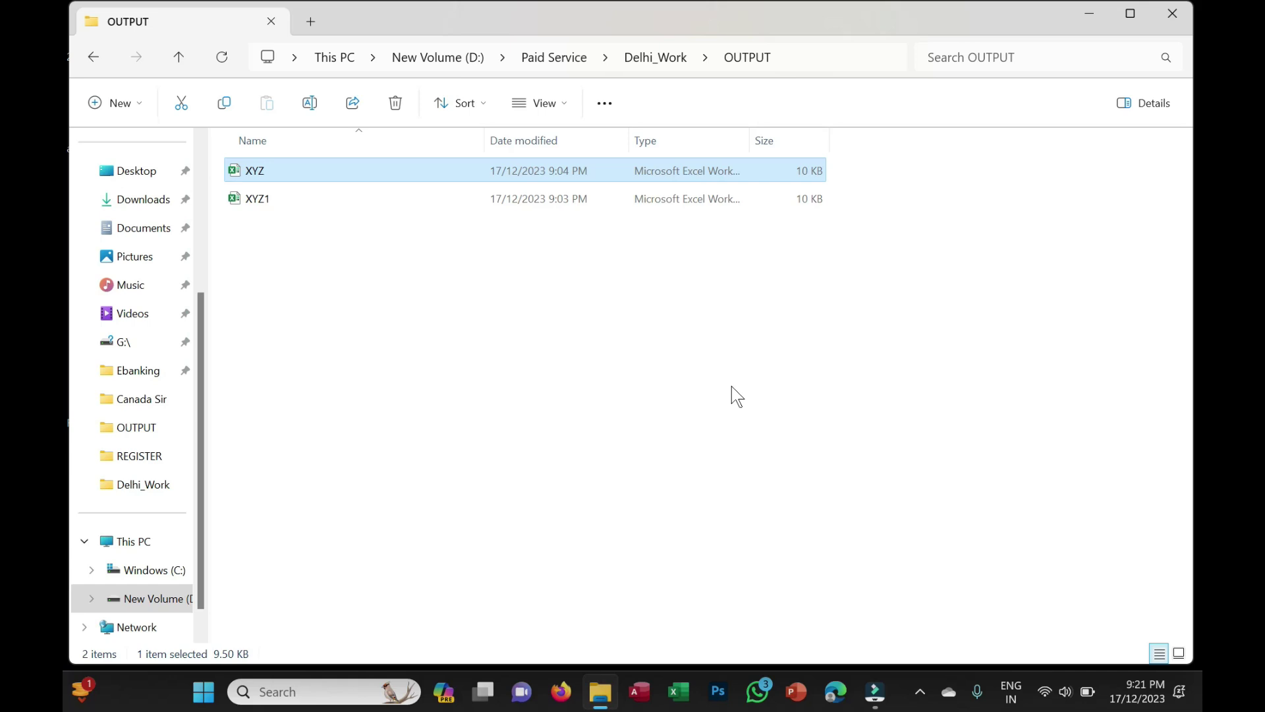
# Step: Open the Automation File workbook from the Delhi_Work folder
pyautogui.click(667, 58)
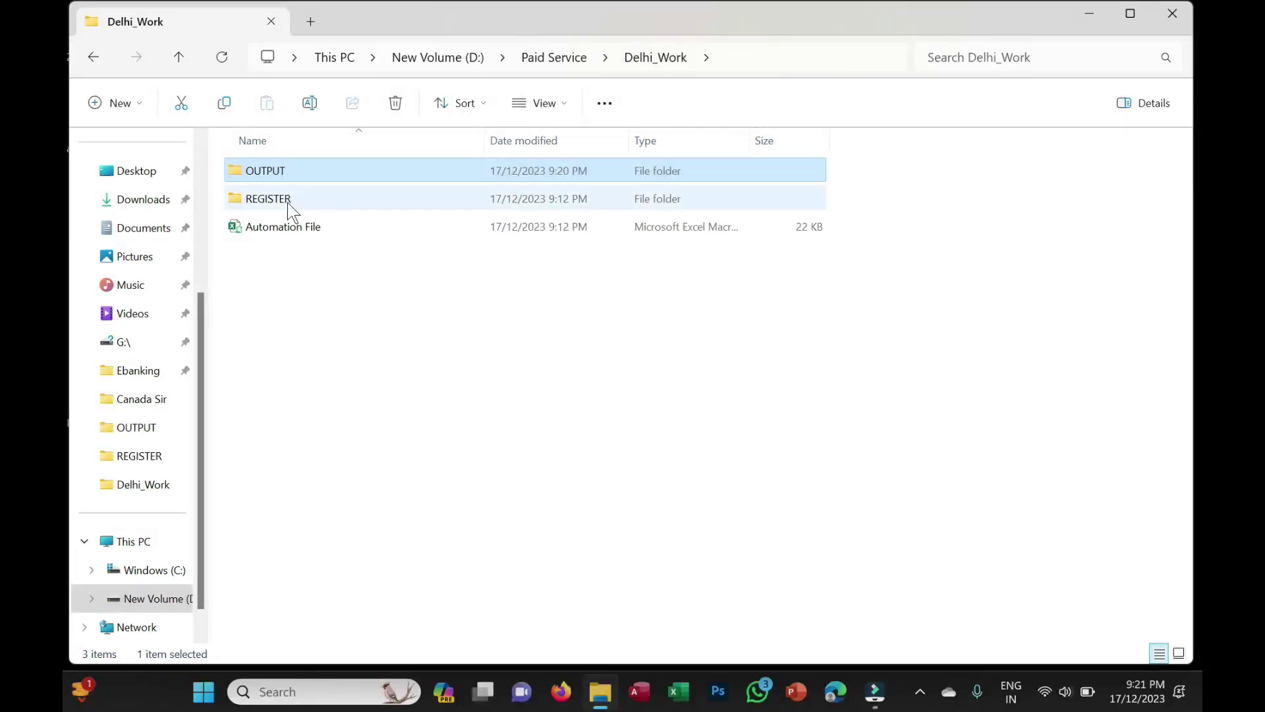
pyautogui.doubleClick(295, 227)
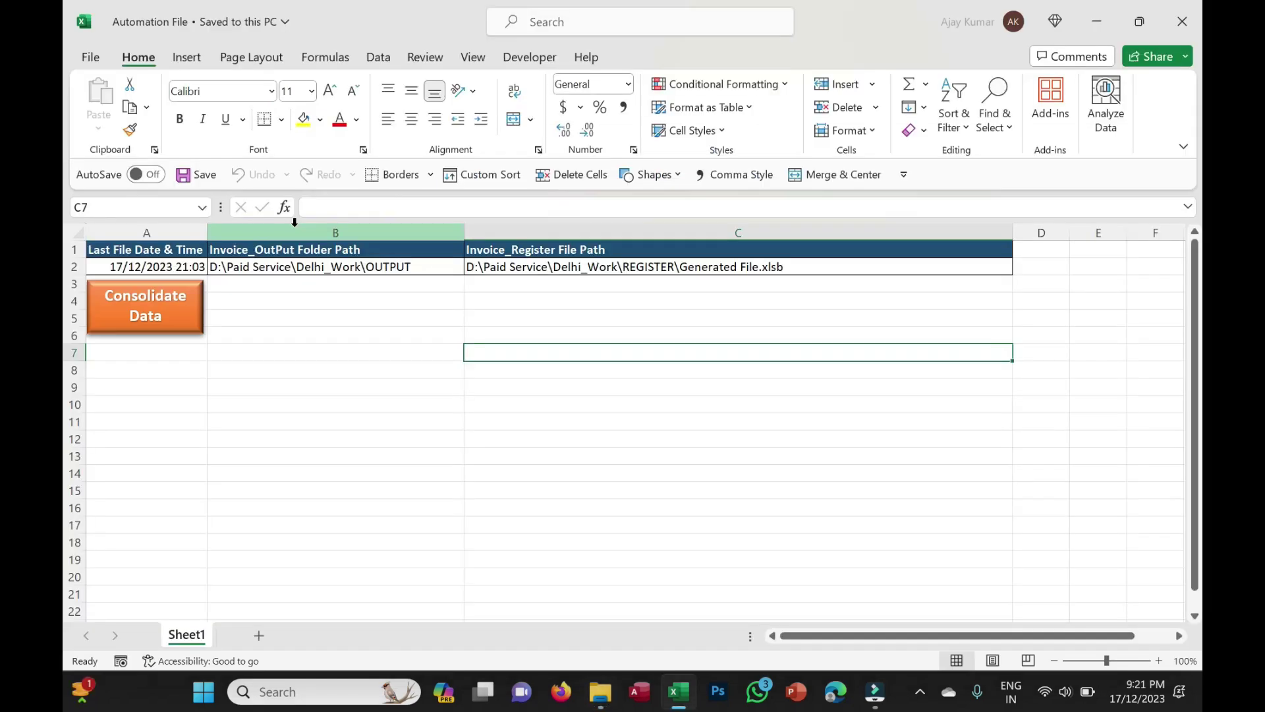
# Step: Clear A2's last-file date, run Consolidate Data to refill it, and widen column A
pyautogui.click(164, 267)
pyautogui.press('Delete')
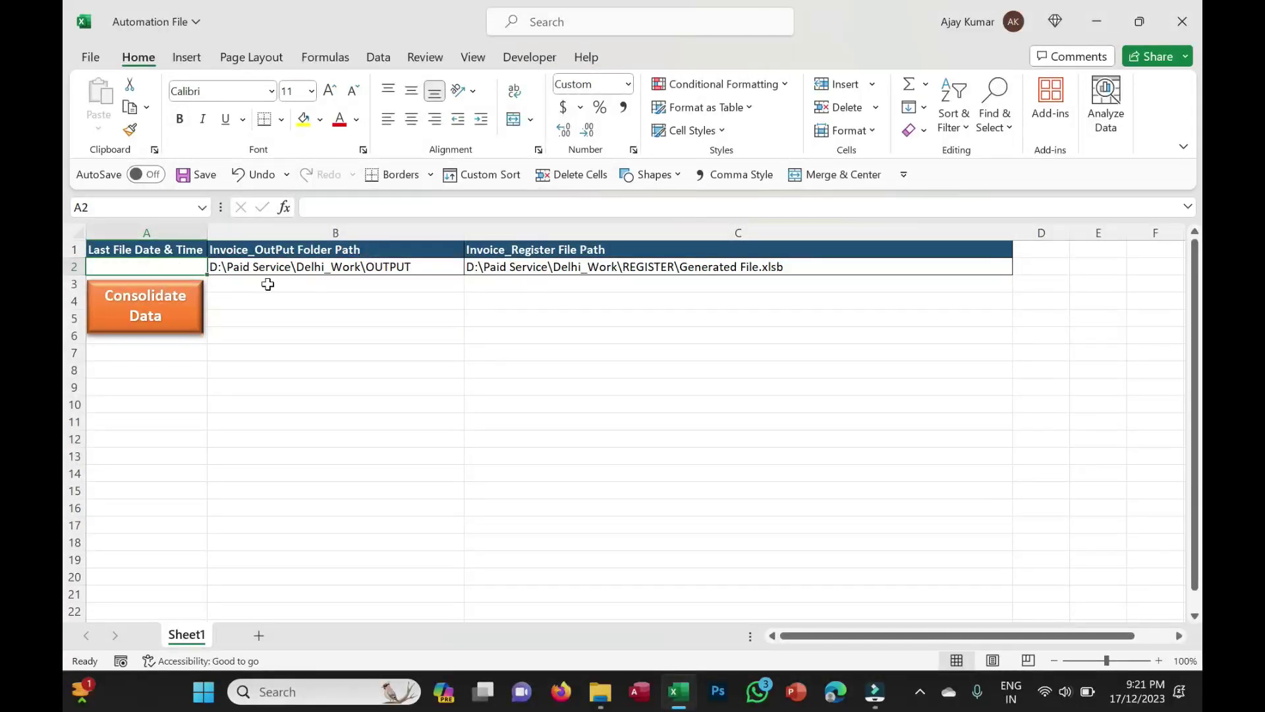
pyautogui.click(164, 330)
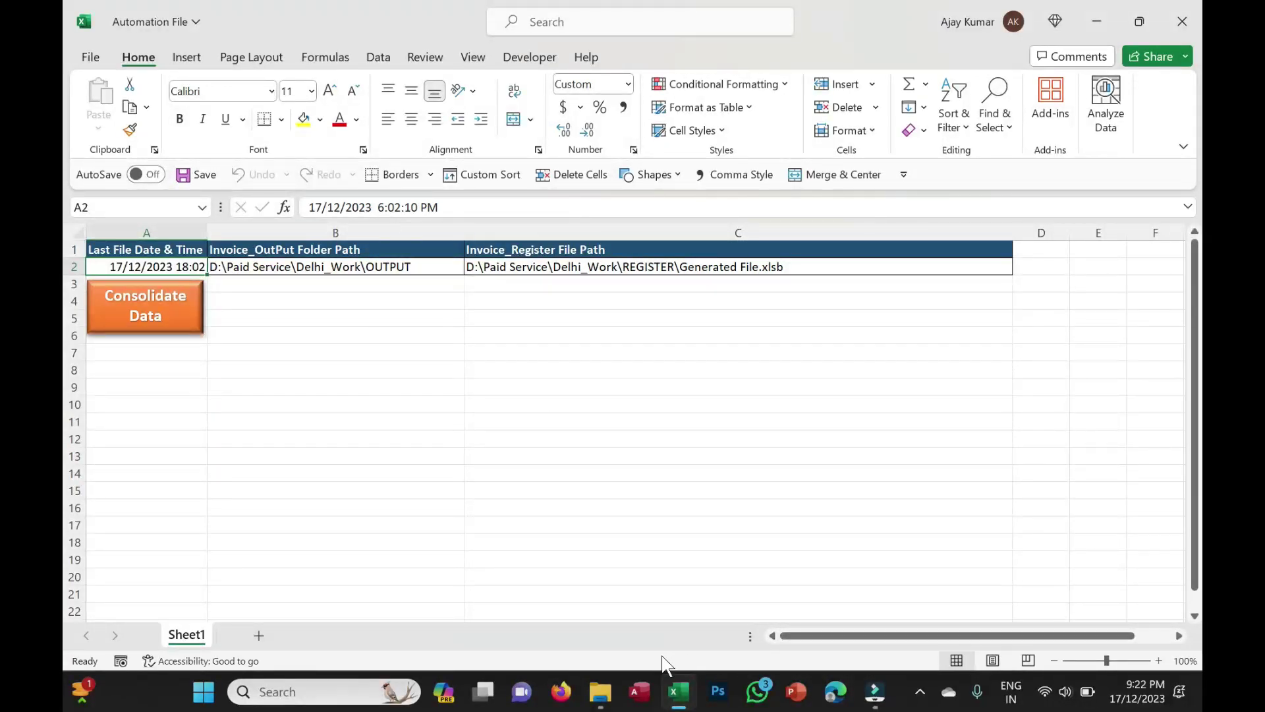
pyautogui.click(597, 593)
pyautogui.click(1165, 14)
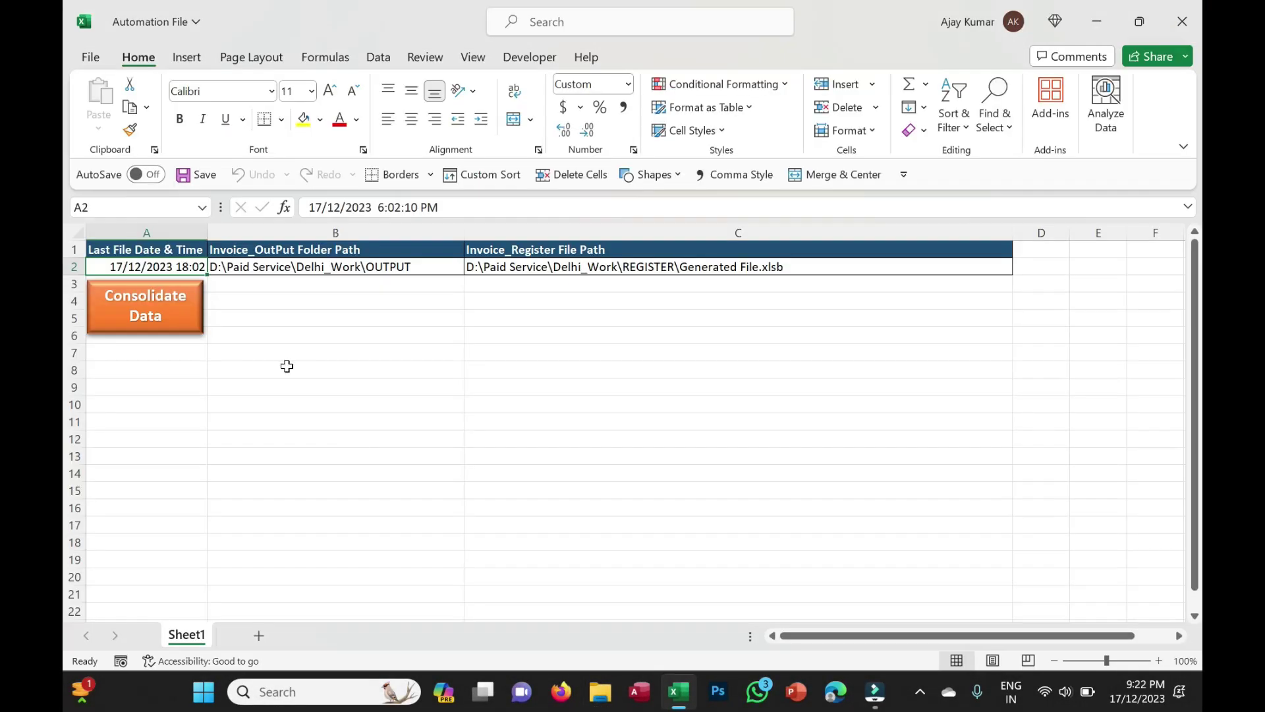
pyautogui.click(153, 315)
pyautogui.moveTo(209, 235); pyautogui.dragTo(255, 235)
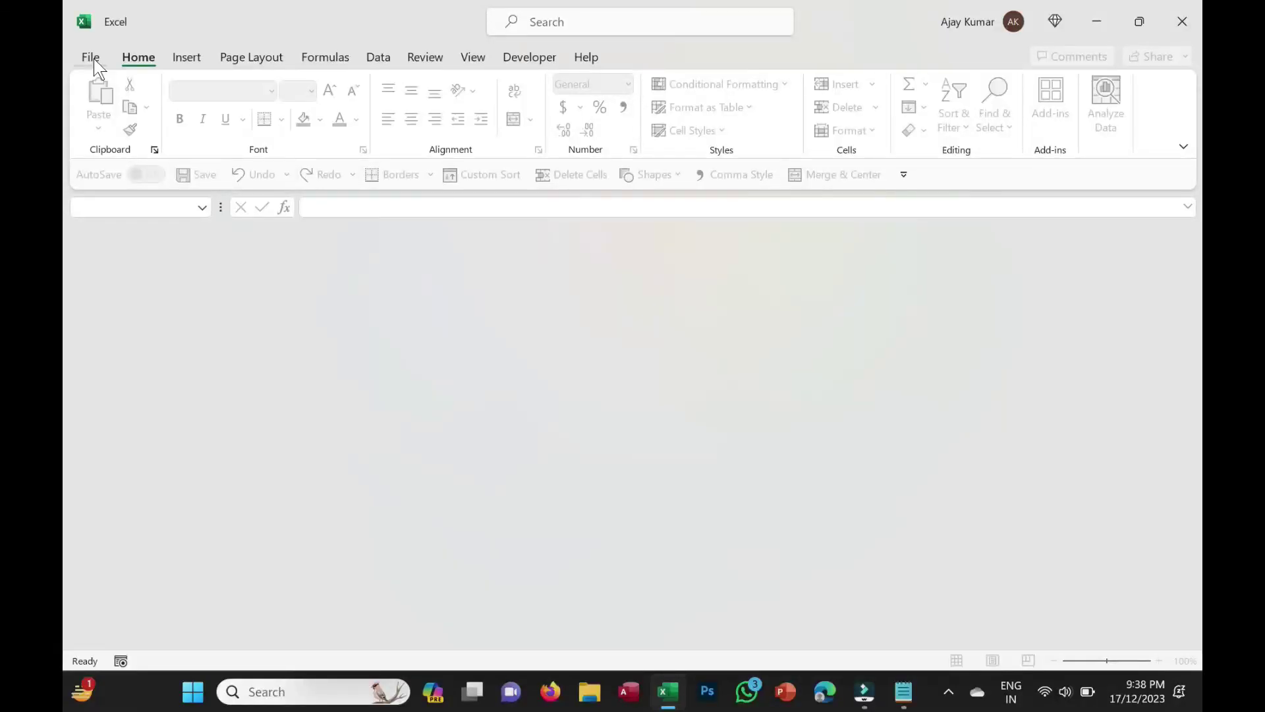
# Step: Create a new blank workbook
pyautogui.click(88, 61)
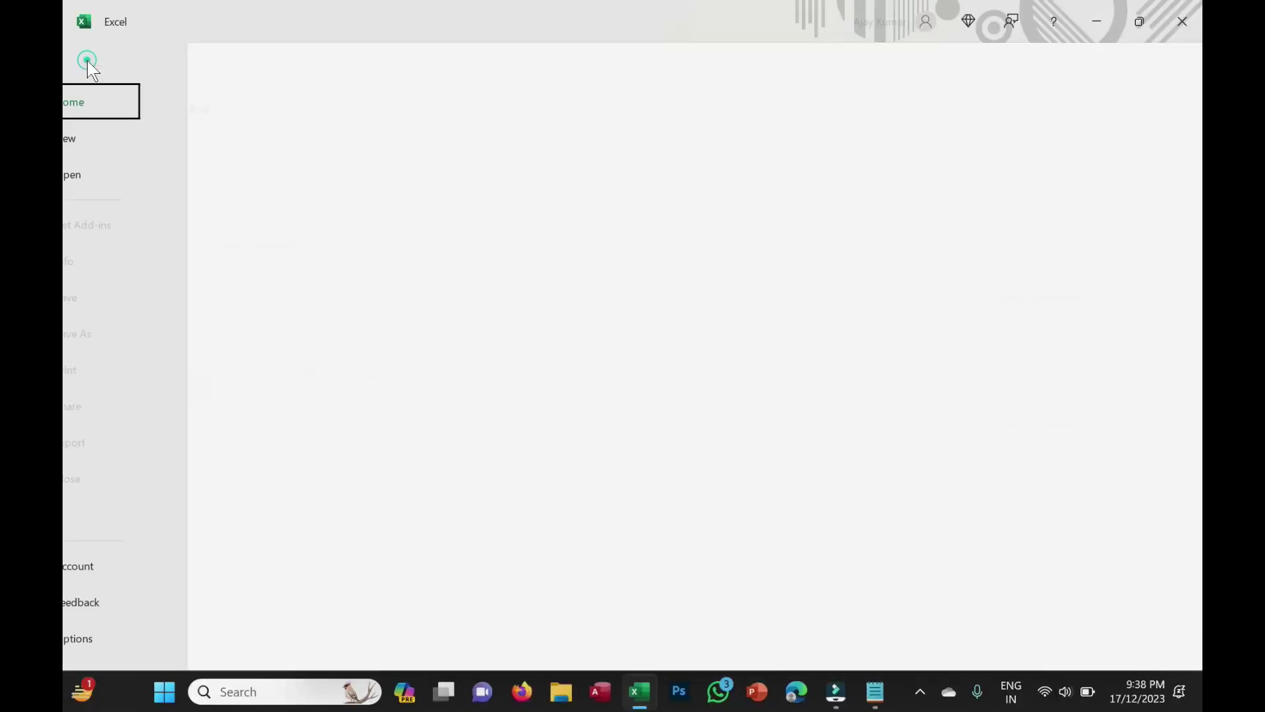
pyautogui.click(288, 210)
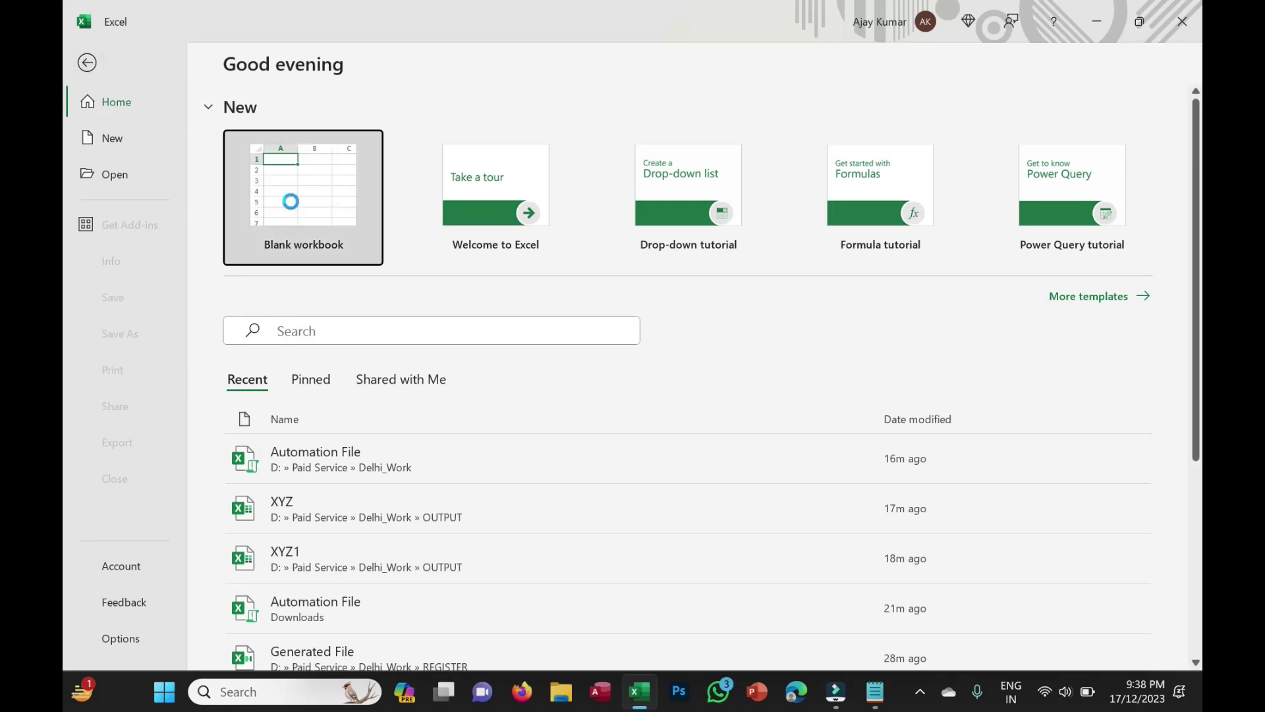
pyautogui.hotkey('shift', 'F3')
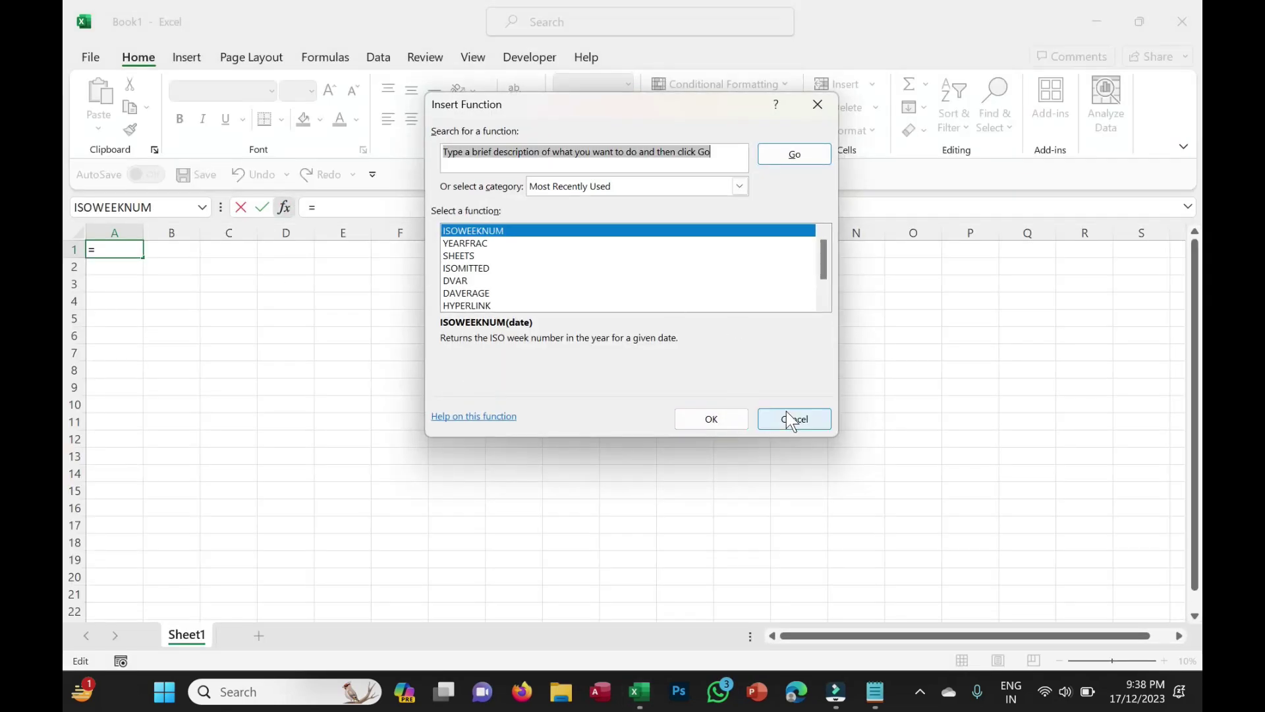
pyautogui.click(795, 419)
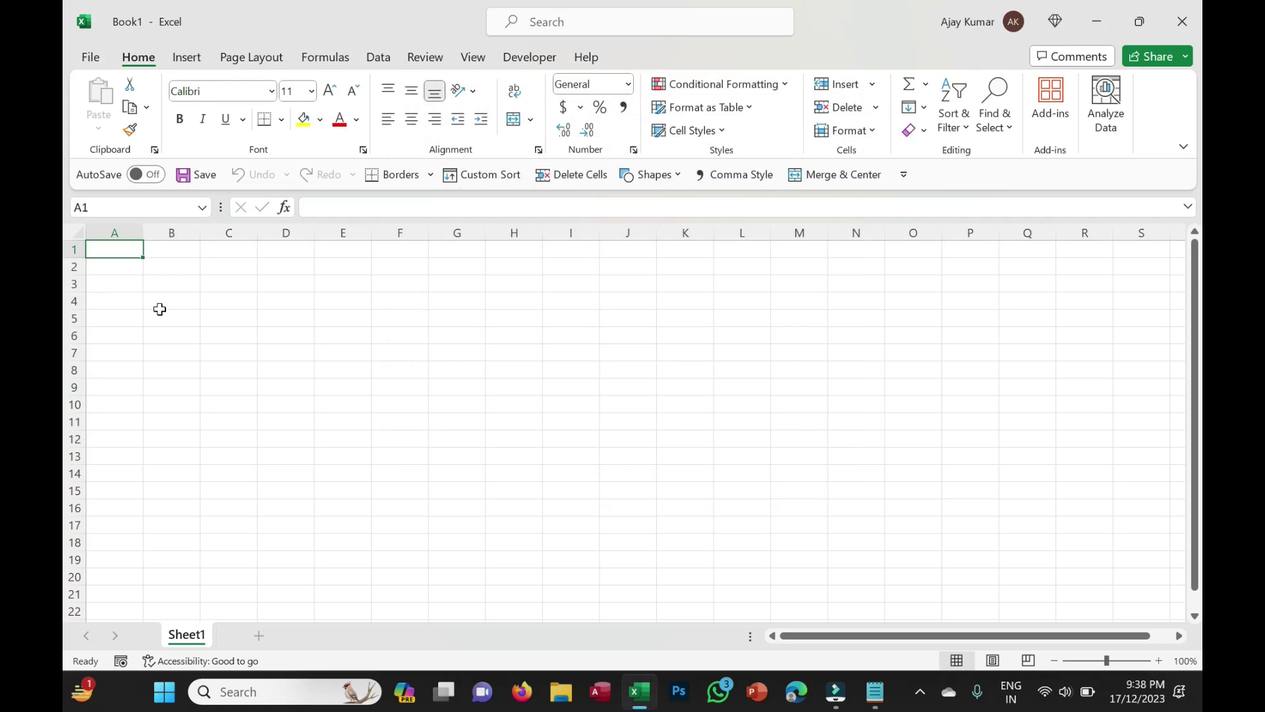
# Step: Enter headers Last File Date, Output Folder Path and Generated File in A1:C1
pyautogui.write('Last File Date')
pyautogui.press('Tab')
pyautogui.moveTo(143, 233); pyautogui.dragTo(180, 234)
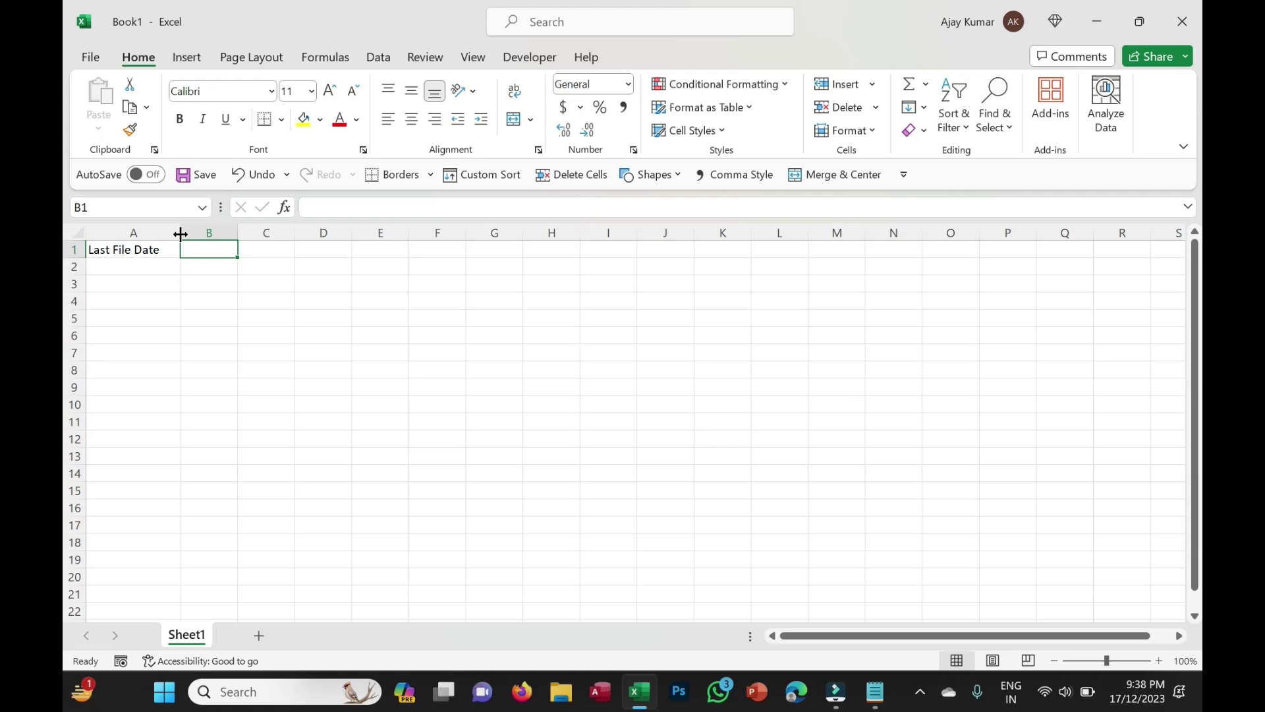
pyautogui.write('Output Folder')
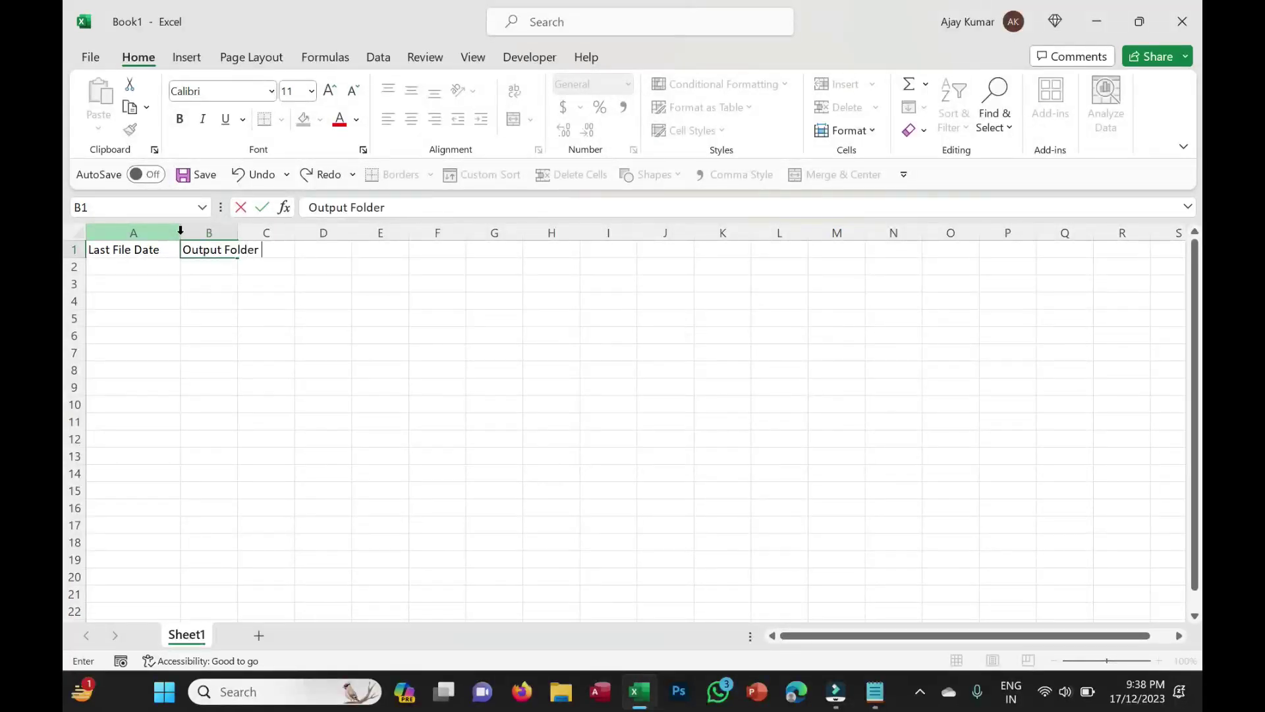
pyautogui.write(' Path')
pyautogui.press('Tab')
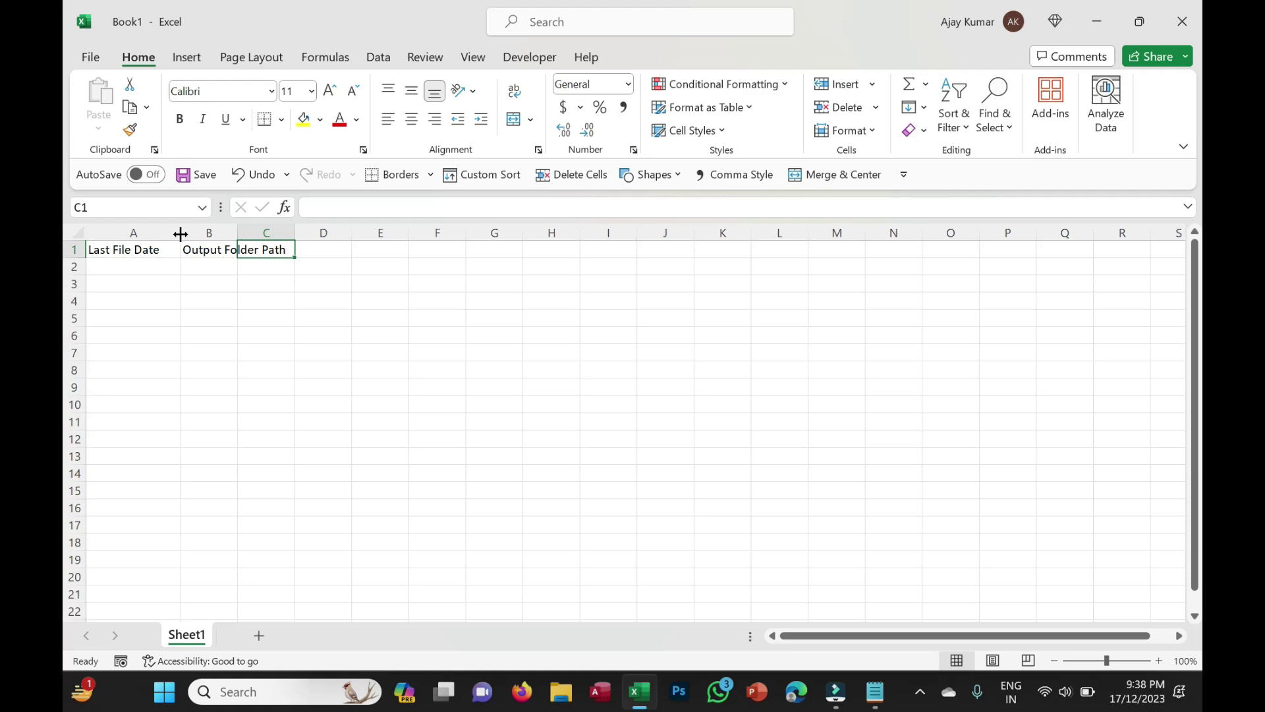
pyautogui.write('Generated File')
pyautogui.press('Return')
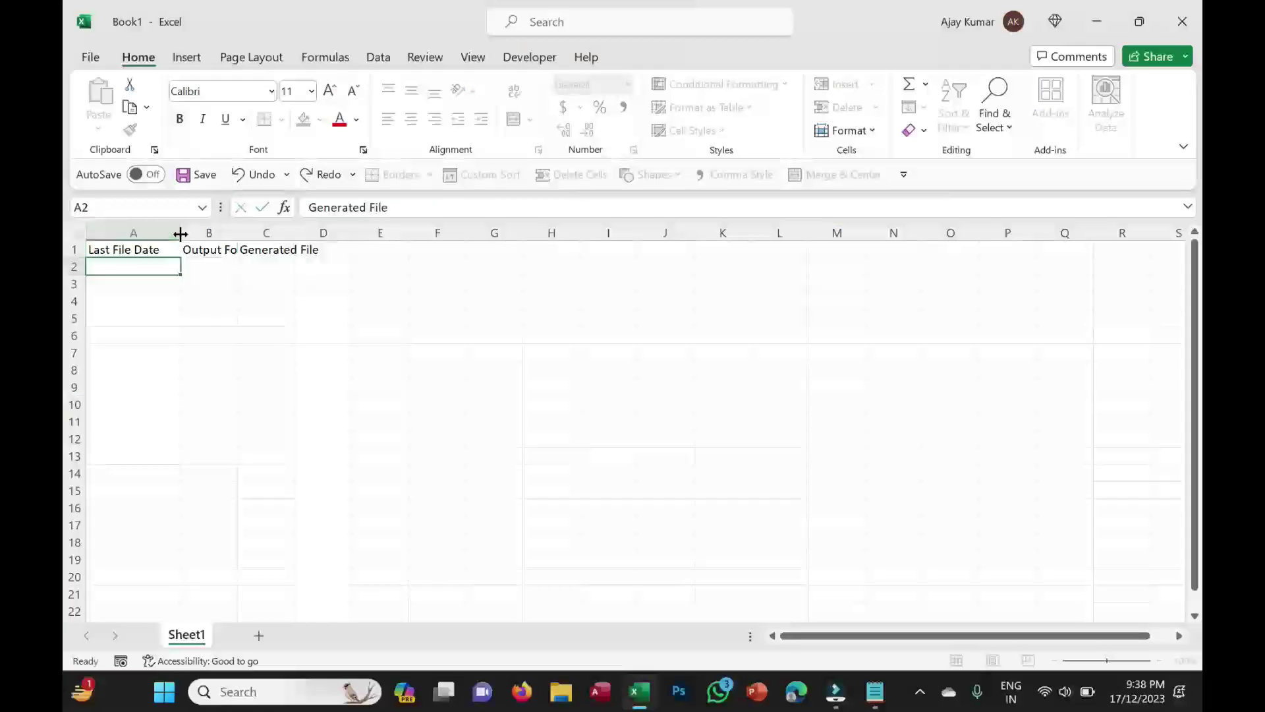
# Step: Extend C1 to 'Generated File Path' and widen columns B and C to fit
pyautogui.doubleClick(238, 233)
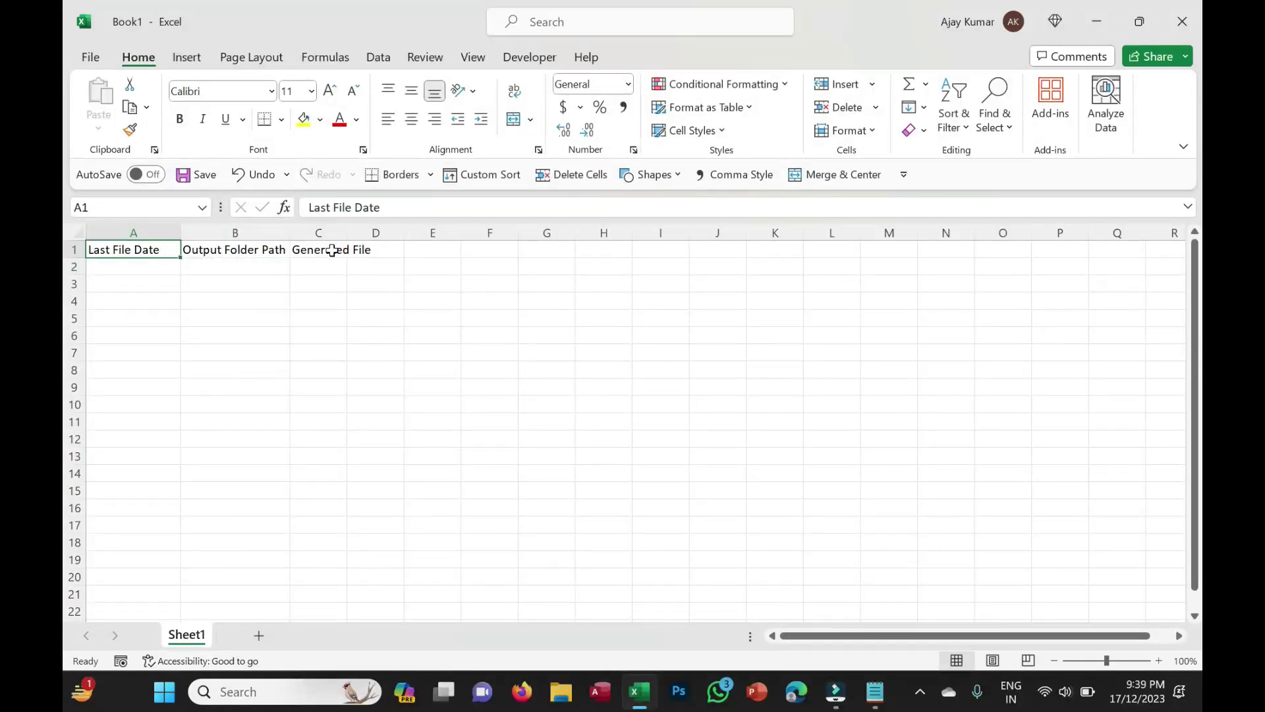
pyautogui.doubleClick(333, 249)
pyautogui.write('Path')
pyautogui.press('Return')
pyautogui.doubleClick(347, 232)
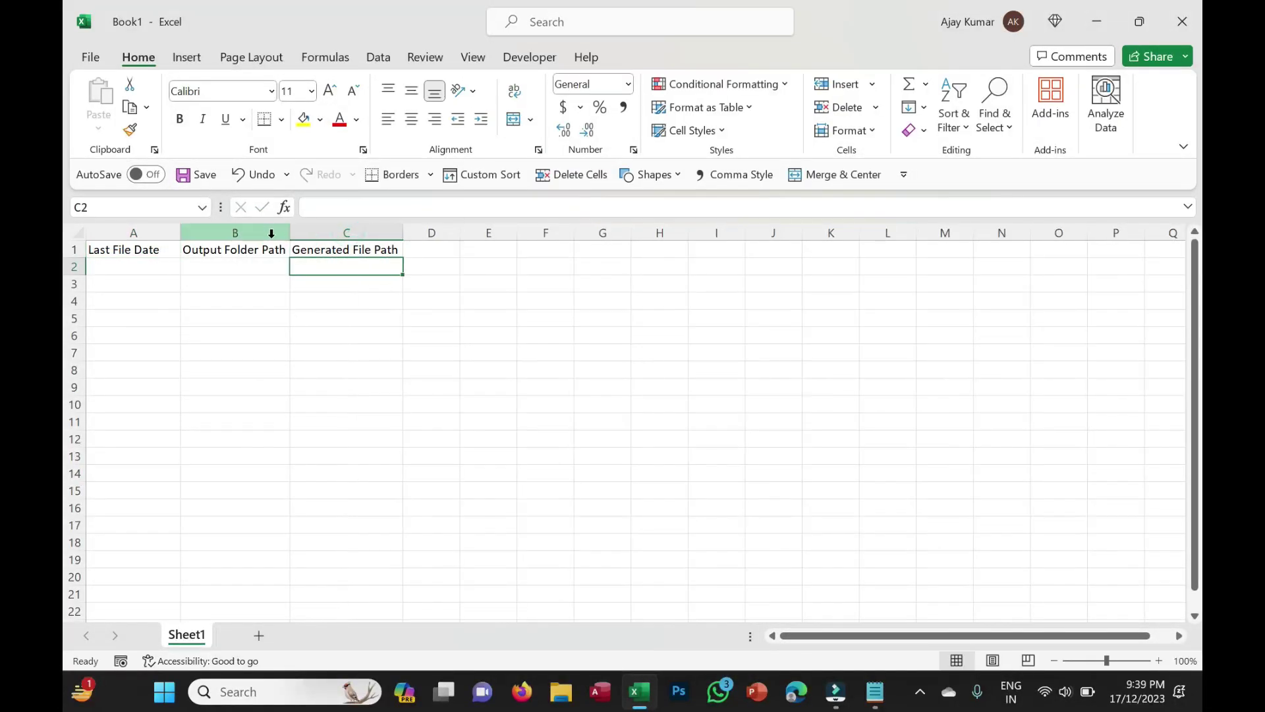
pyautogui.moveTo(291, 235); pyautogui.dragTo(325, 237)
pyautogui.moveTo(435, 233); pyautogui.dragTo(468, 236)
# Step: Make A1:C1 bold, centred, white on dark blue, and put all borders on A1:C2
pyautogui.moveTo(132, 249); pyautogui.dragTo(398, 249)
pyautogui.hotkey('ctrl', 'b')
pyautogui.click(411, 118)
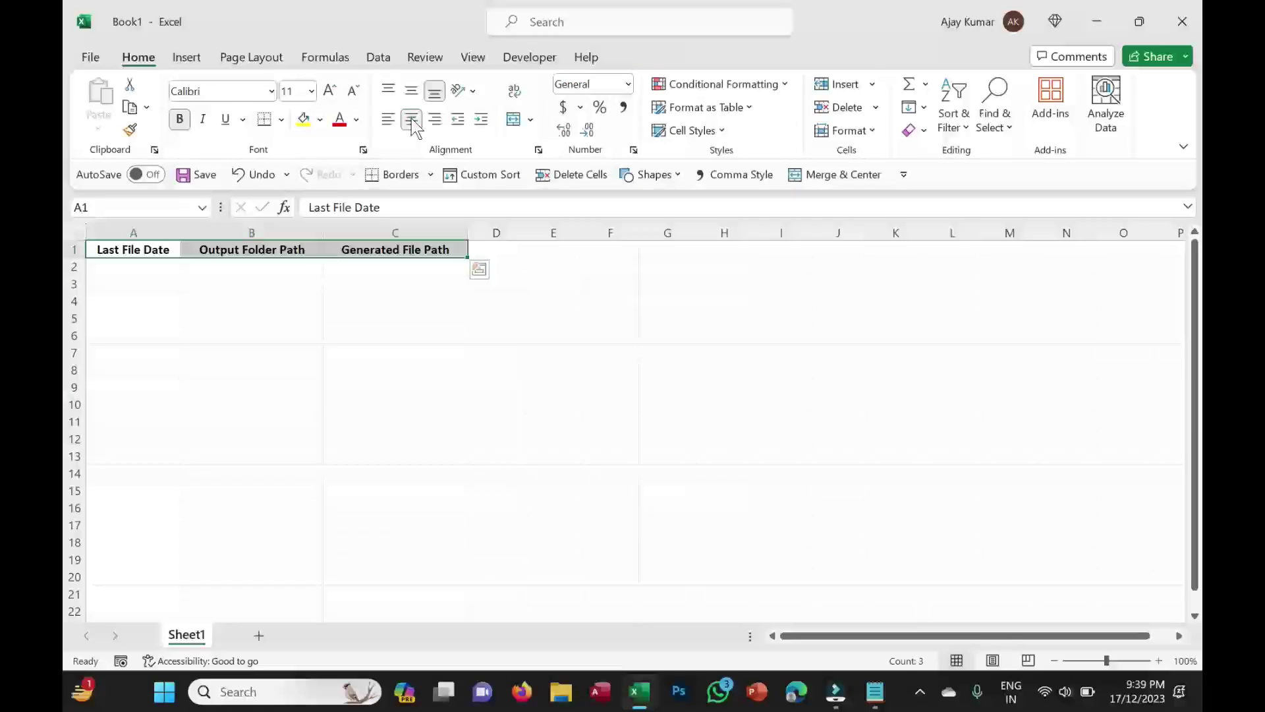
pyautogui.click(320, 120)
pyautogui.click(425, 236)
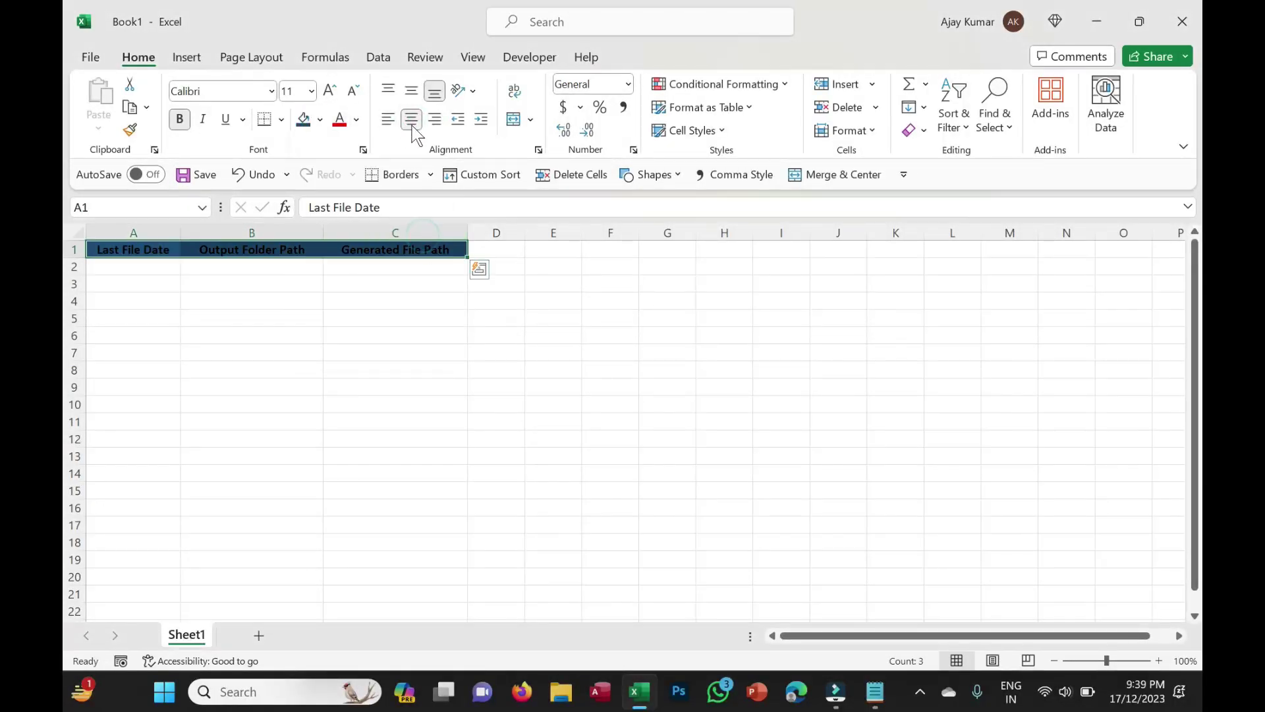
pyautogui.click(356, 119)
pyautogui.click(338, 191)
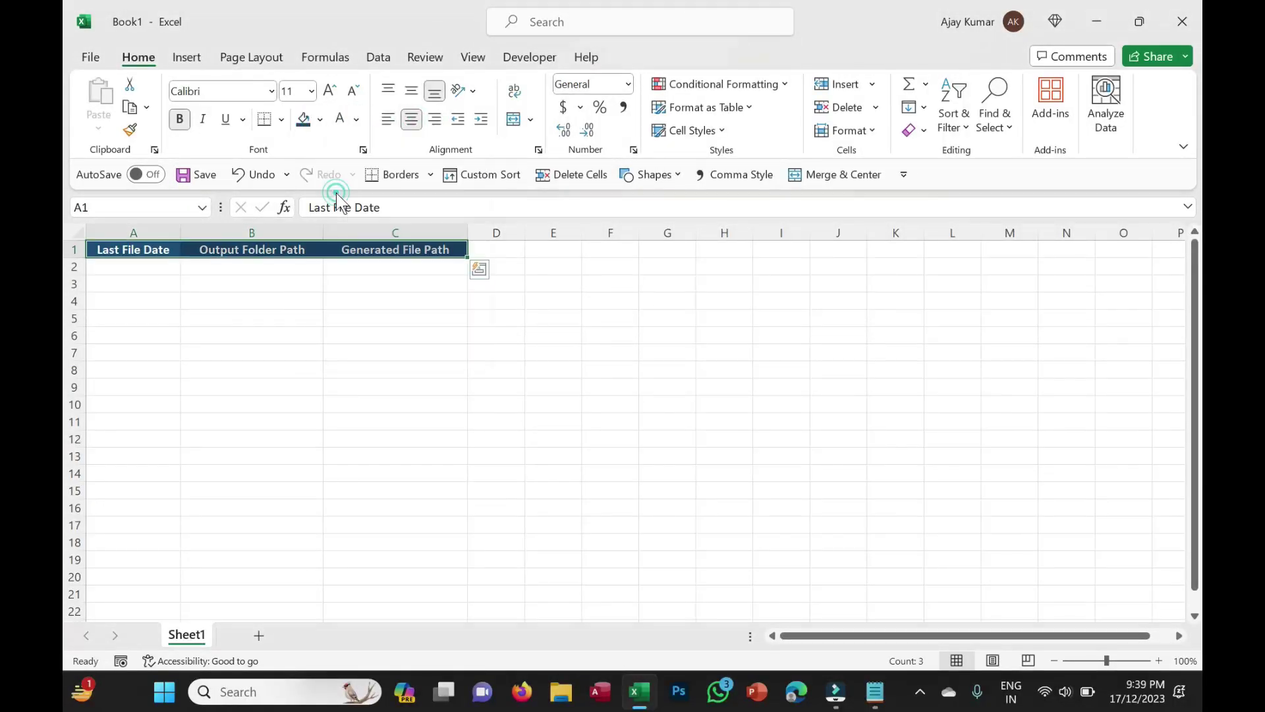
pyautogui.moveTo(122, 247); pyautogui.dragTo(404, 266)
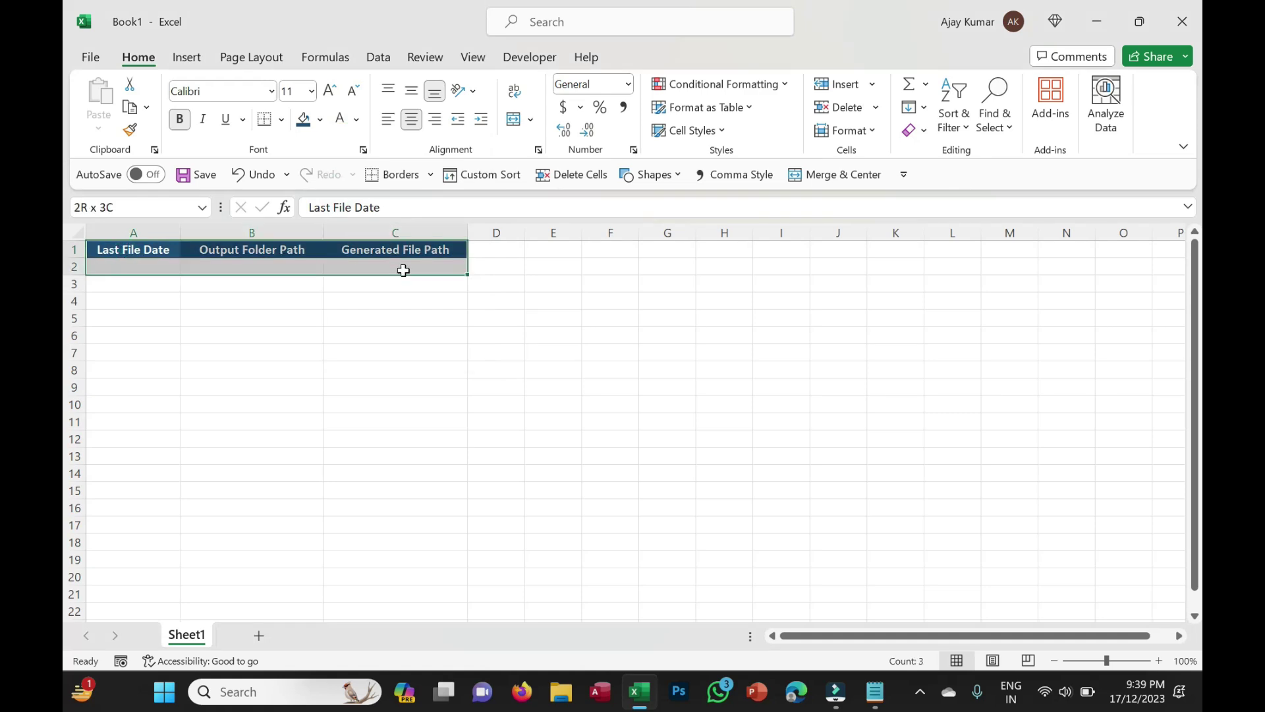
pyautogui.click(283, 119)
pyautogui.click(309, 246)
pyautogui.click(217, 362)
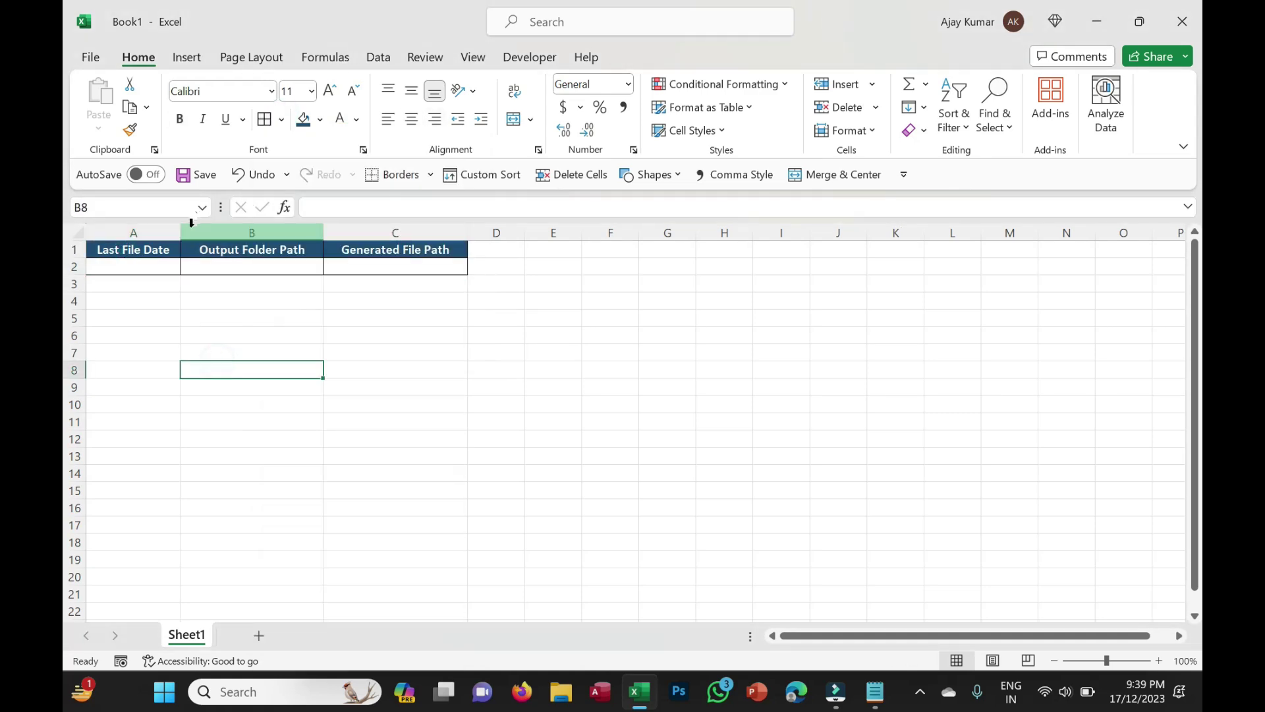
# Step: Widen columns B and C further and select cell A2
pyautogui.moveTo(323, 232); pyautogui.dragTo(397, 231)
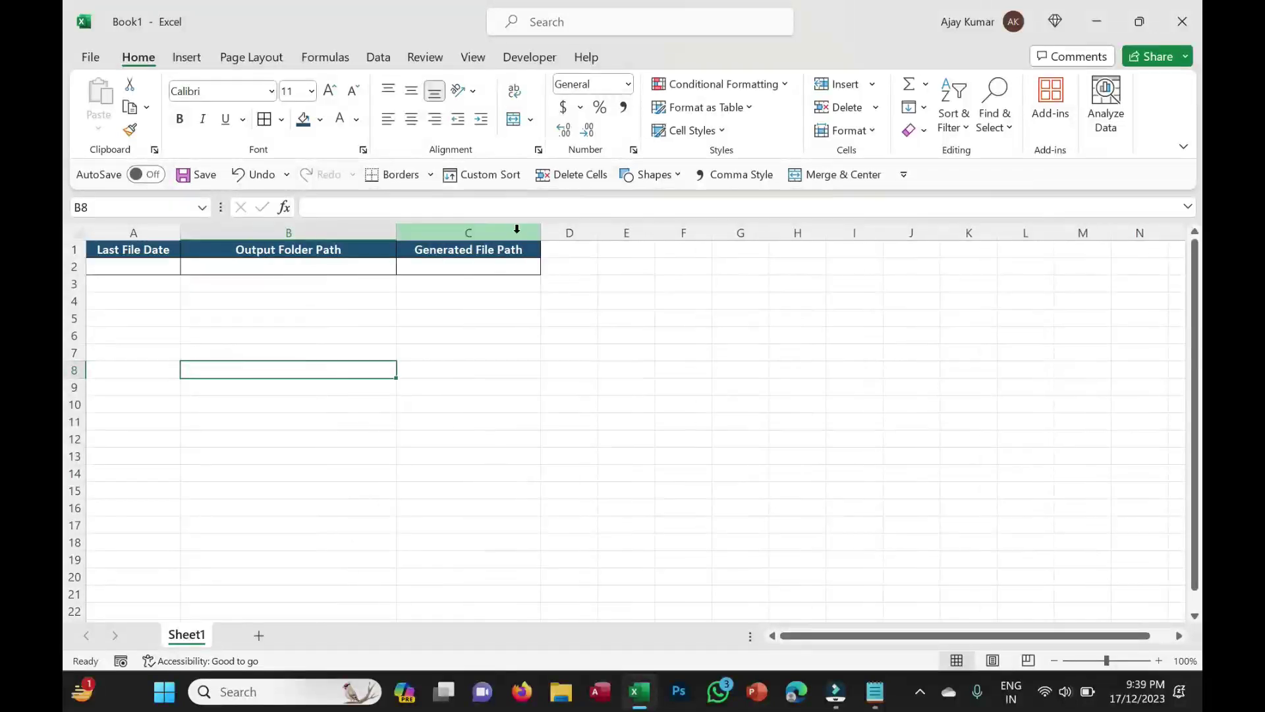
pyautogui.moveTo(541, 232); pyautogui.dragTo(630, 237)
pyautogui.click(141, 267)
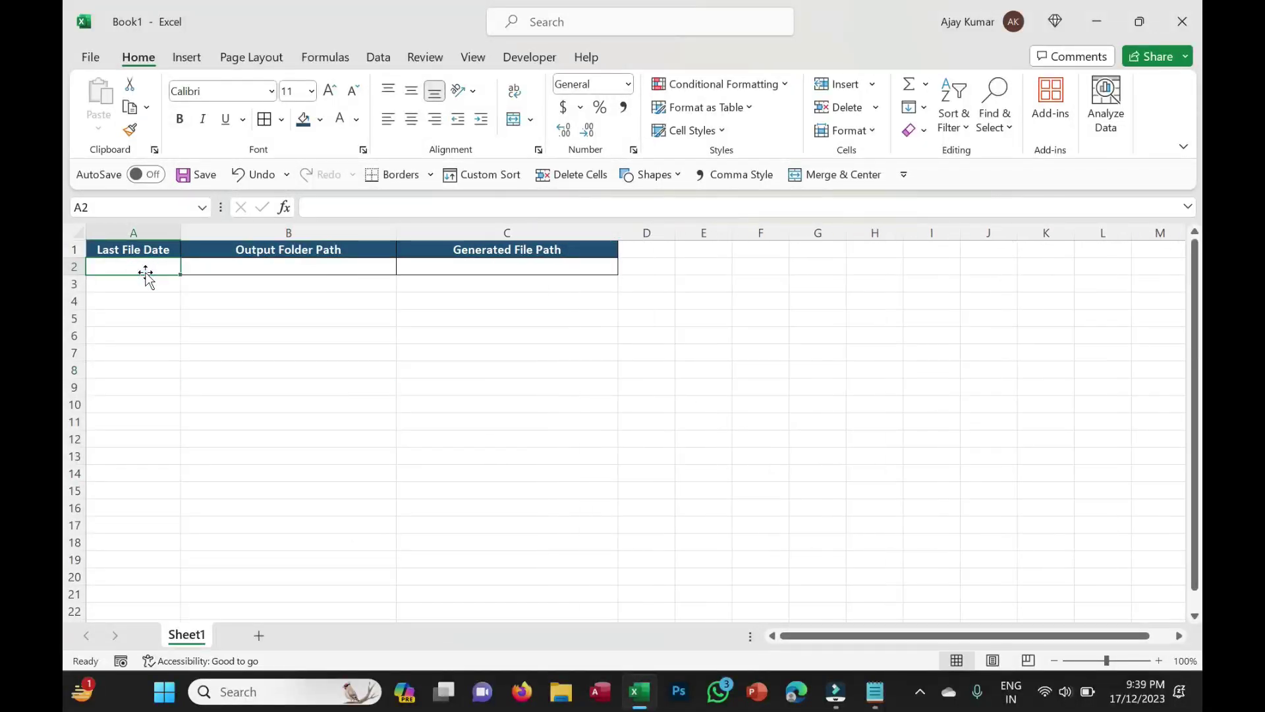
# Step: Paste the OUTPUT folder path D:\Paid Service\Delhi_Work\OUTPUT into cell B2
pyautogui.click(561, 692)
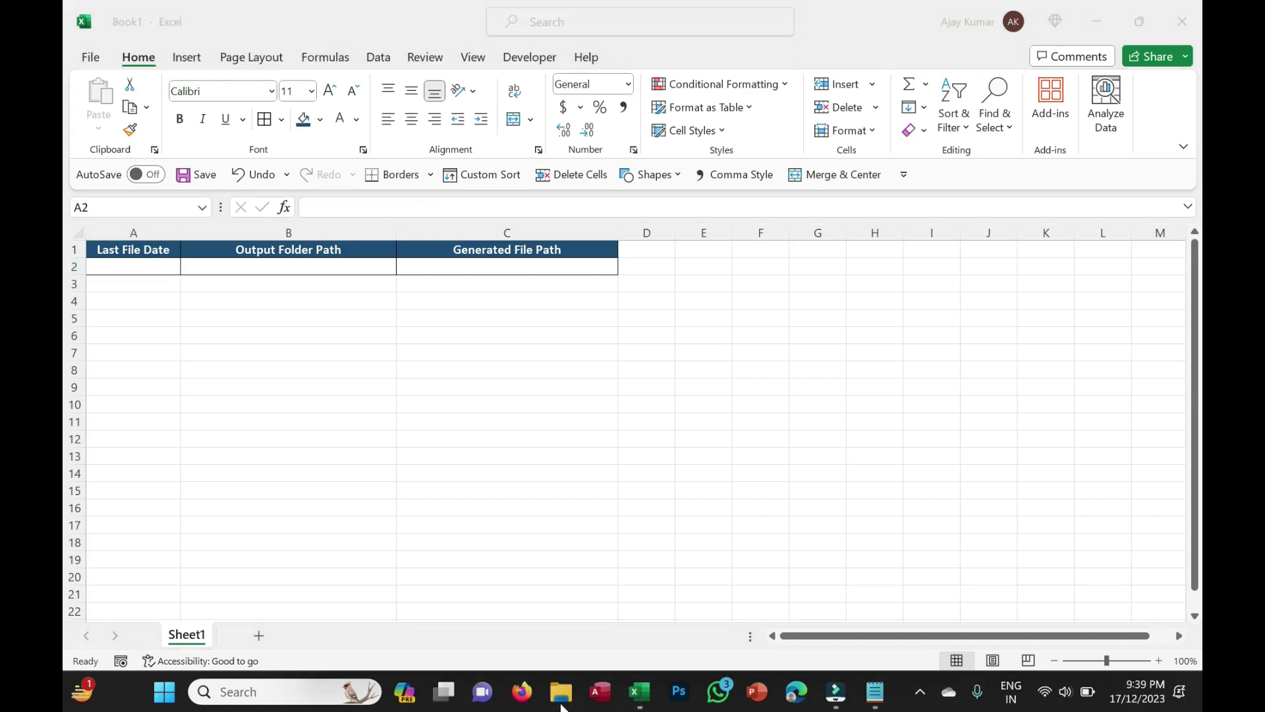
pyautogui.doubleClick(876, 310)
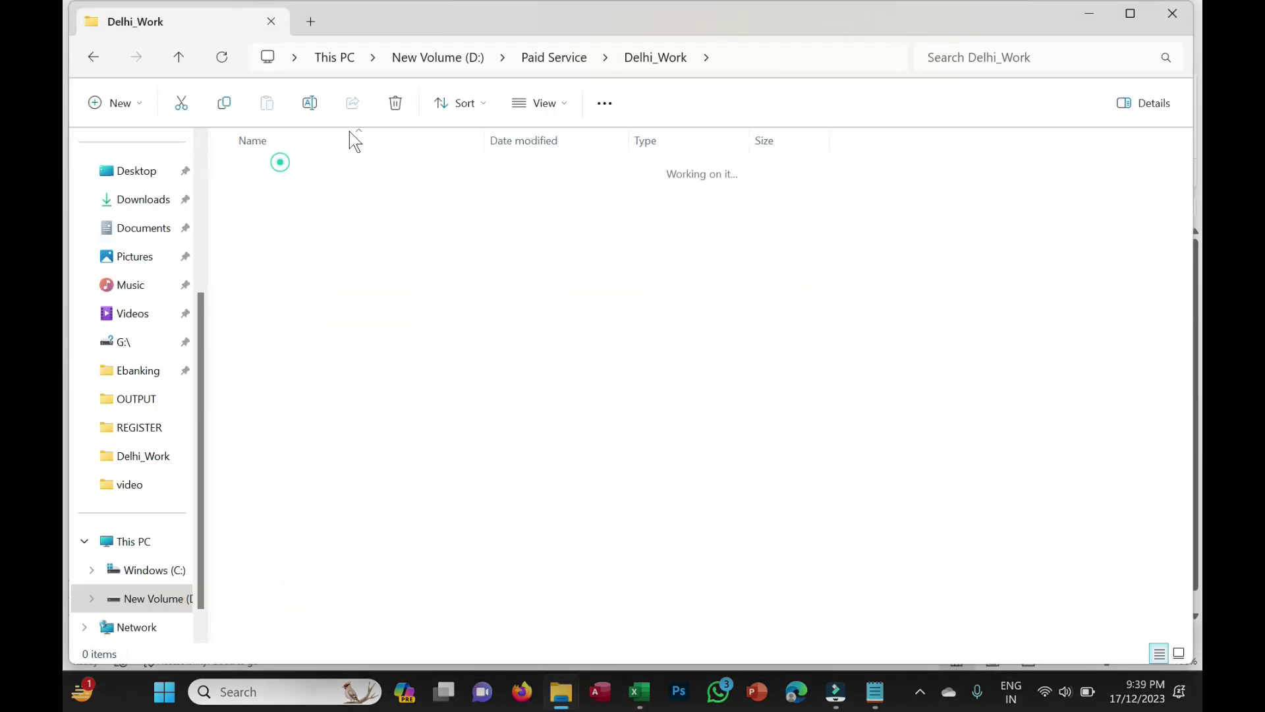
pyautogui.doubleClick(263, 170)
pyautogui.click(818, 66)
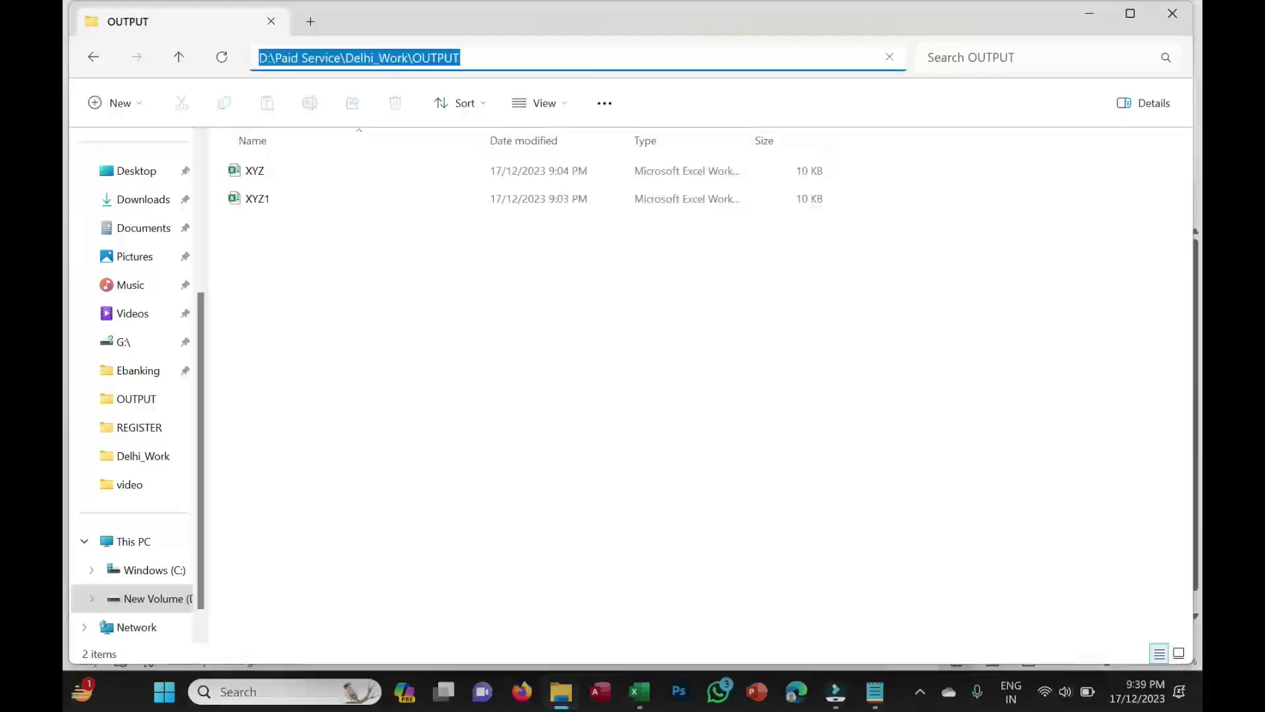
pyautogui.moveTo(561, 691)
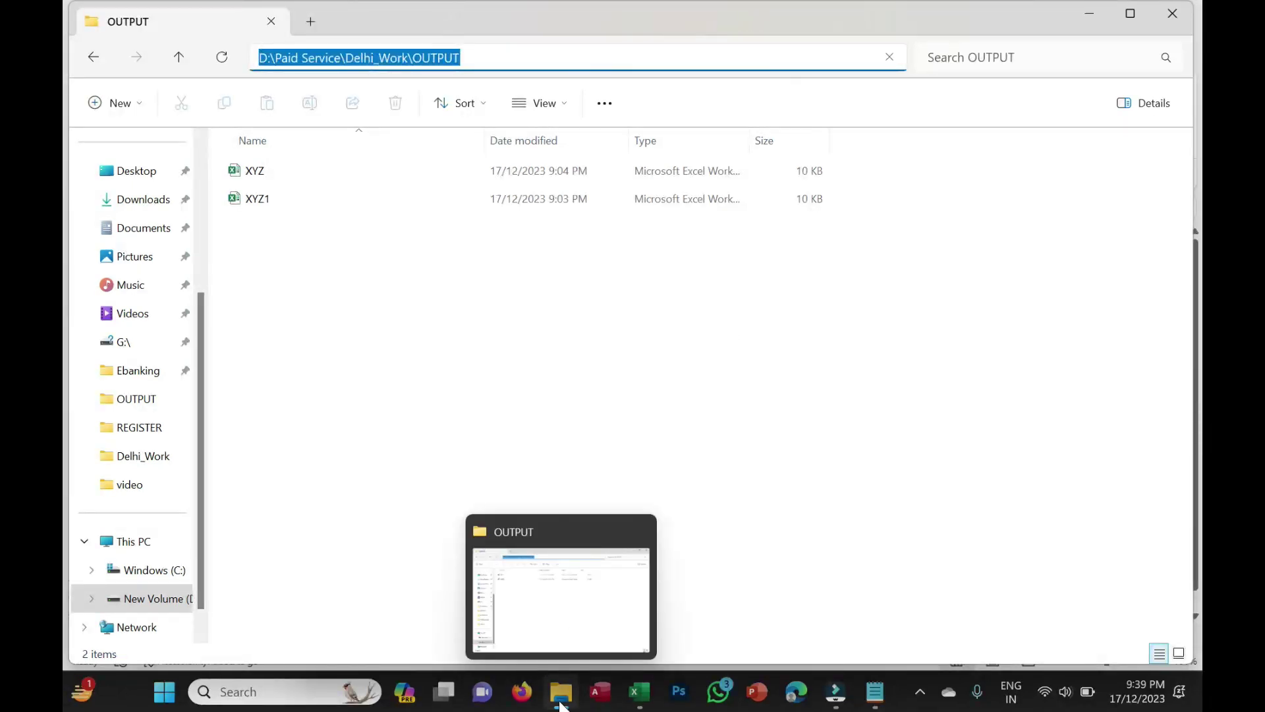
pyautogui.click(640, 691)
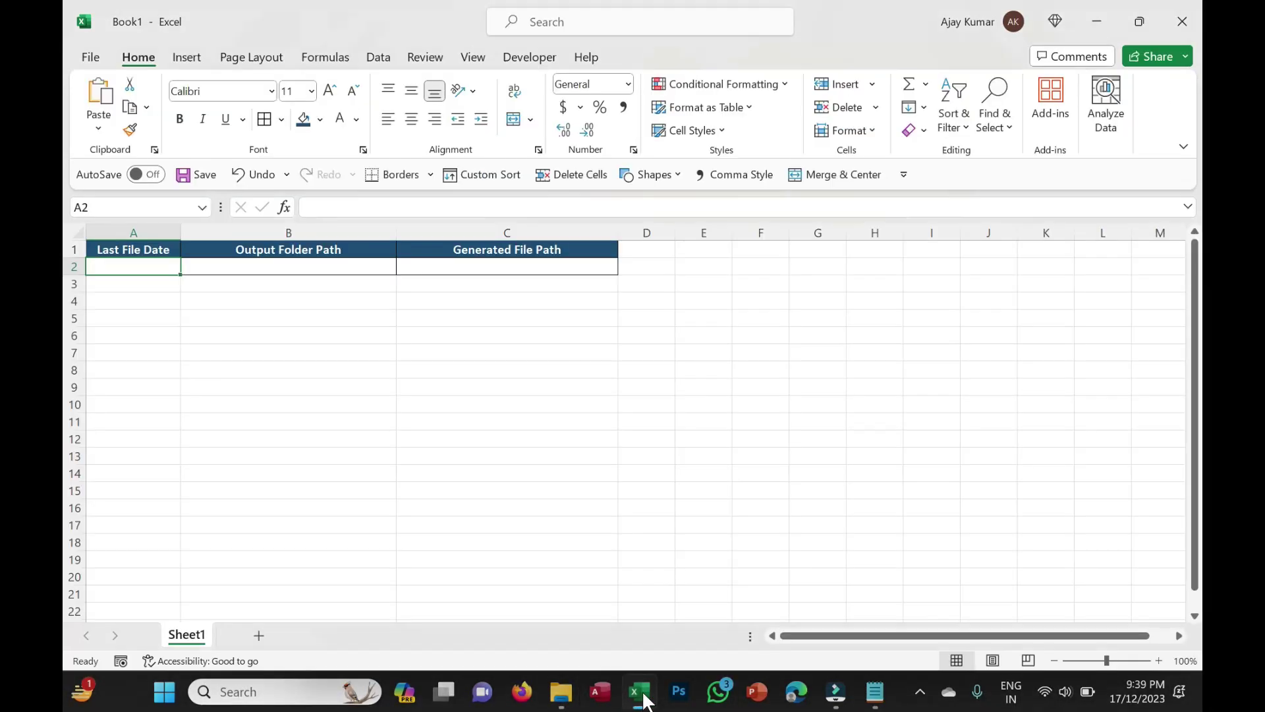
pyautogui.click(298, 264)
pyautogui.write('D:\\Paid Service\\Delhi_Work\\OUTPUT')
pyautogui.click(457, 263)
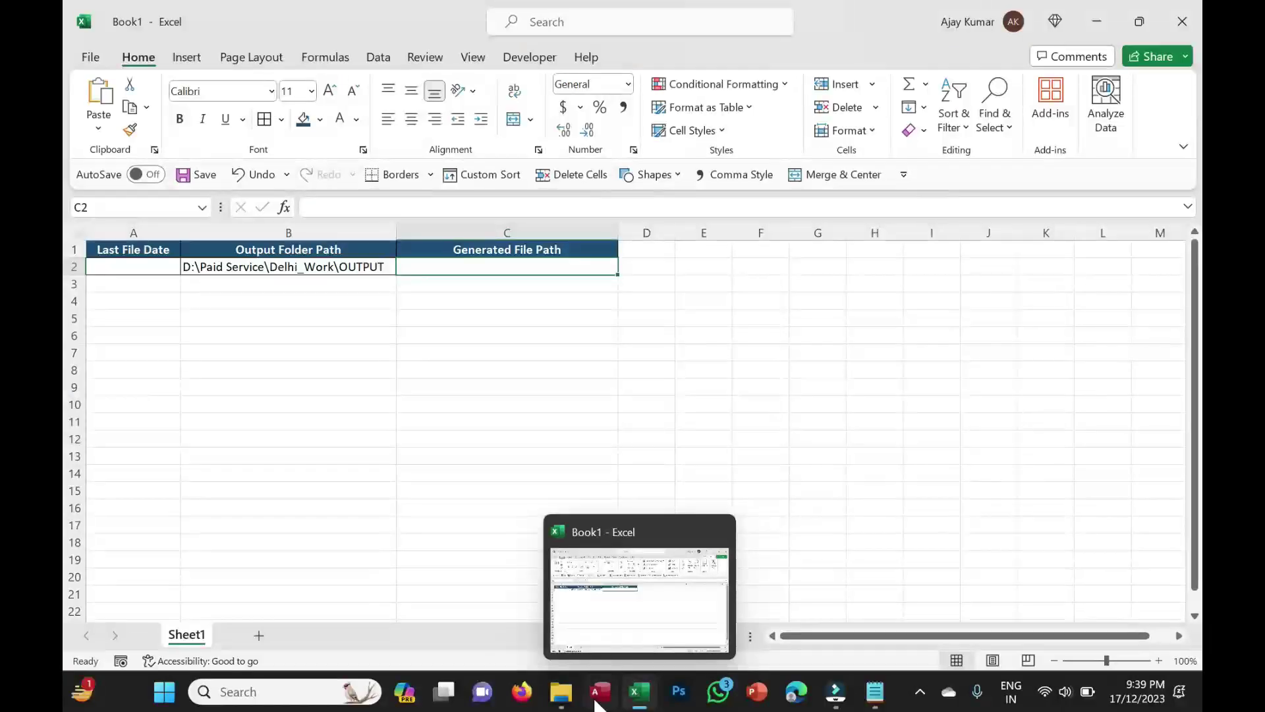
# Step: Copy the full path of Generated File in the REGISTER folder
pyautogui.click(564, 695)
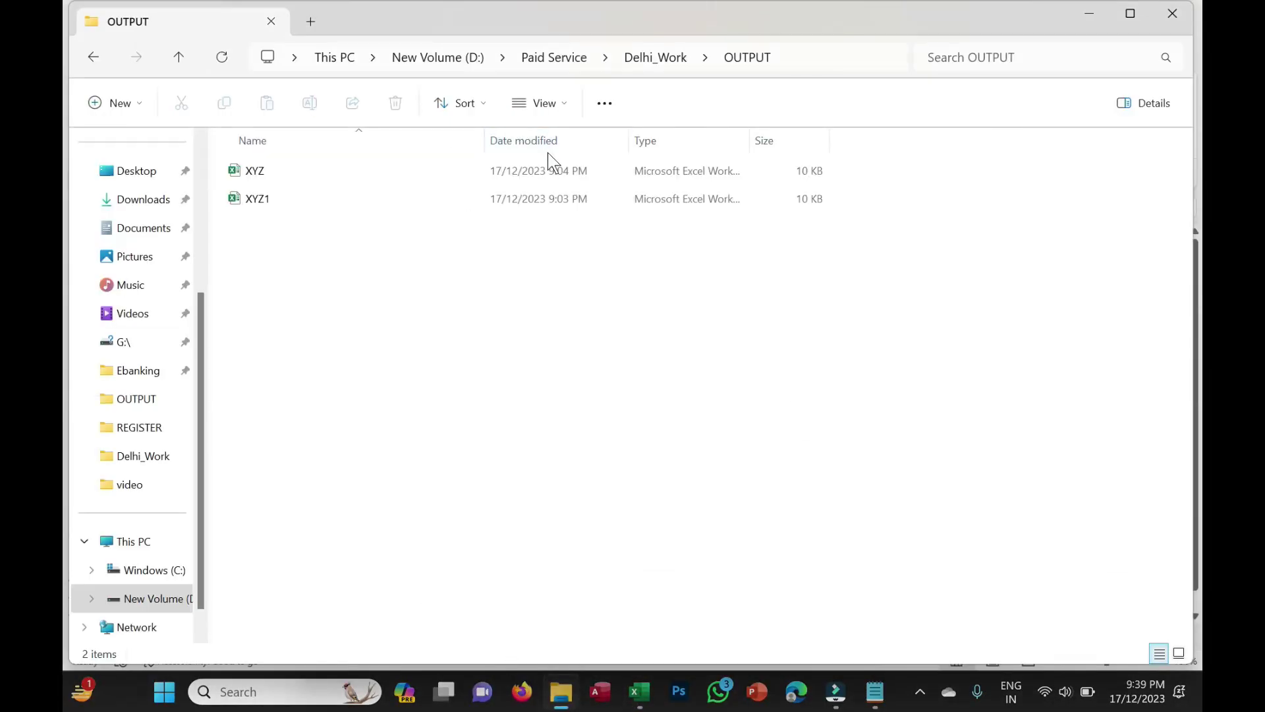
pyautogui.click(653, 60)
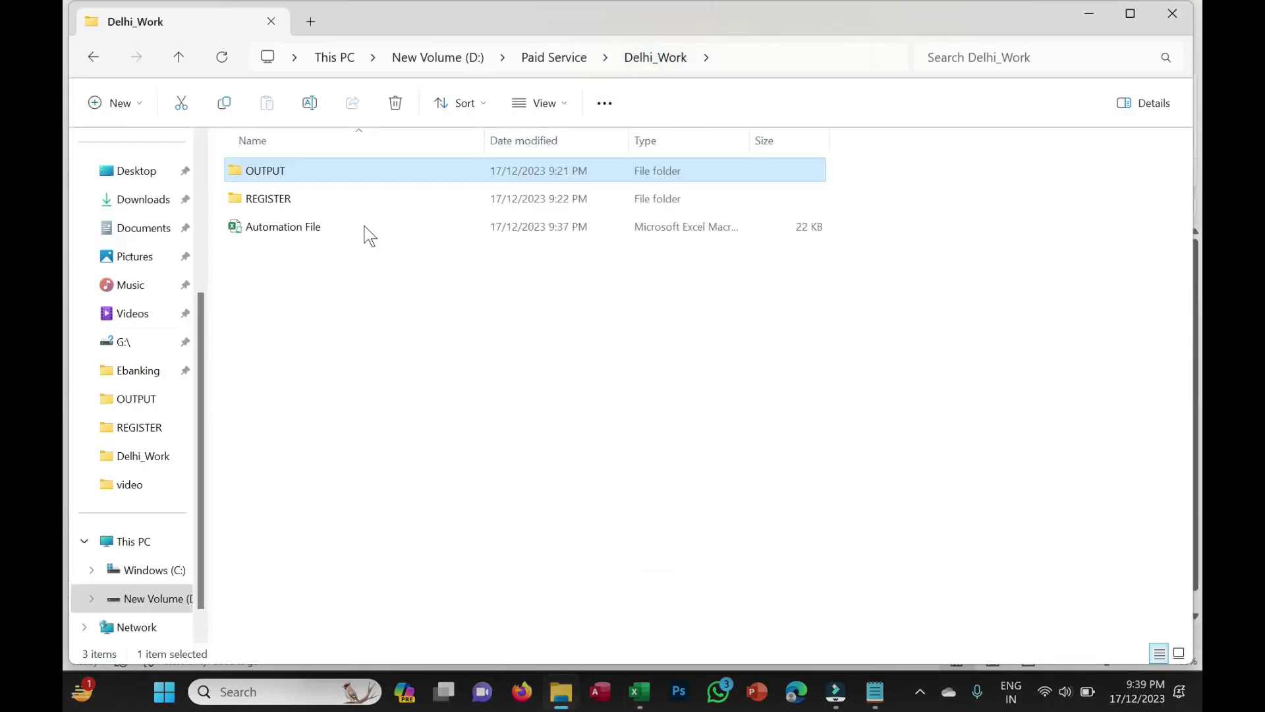
pyautogui.doubleClick(291, 201)
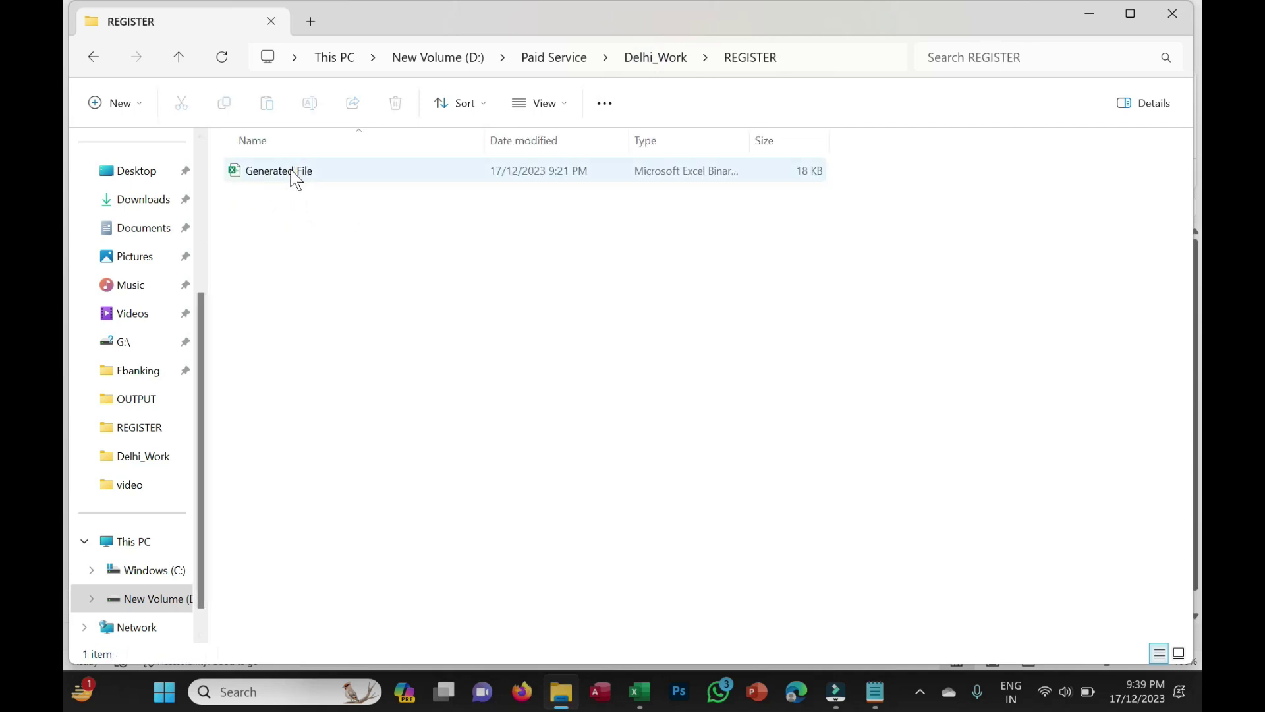
pyautogui.rightClick(294, 175)
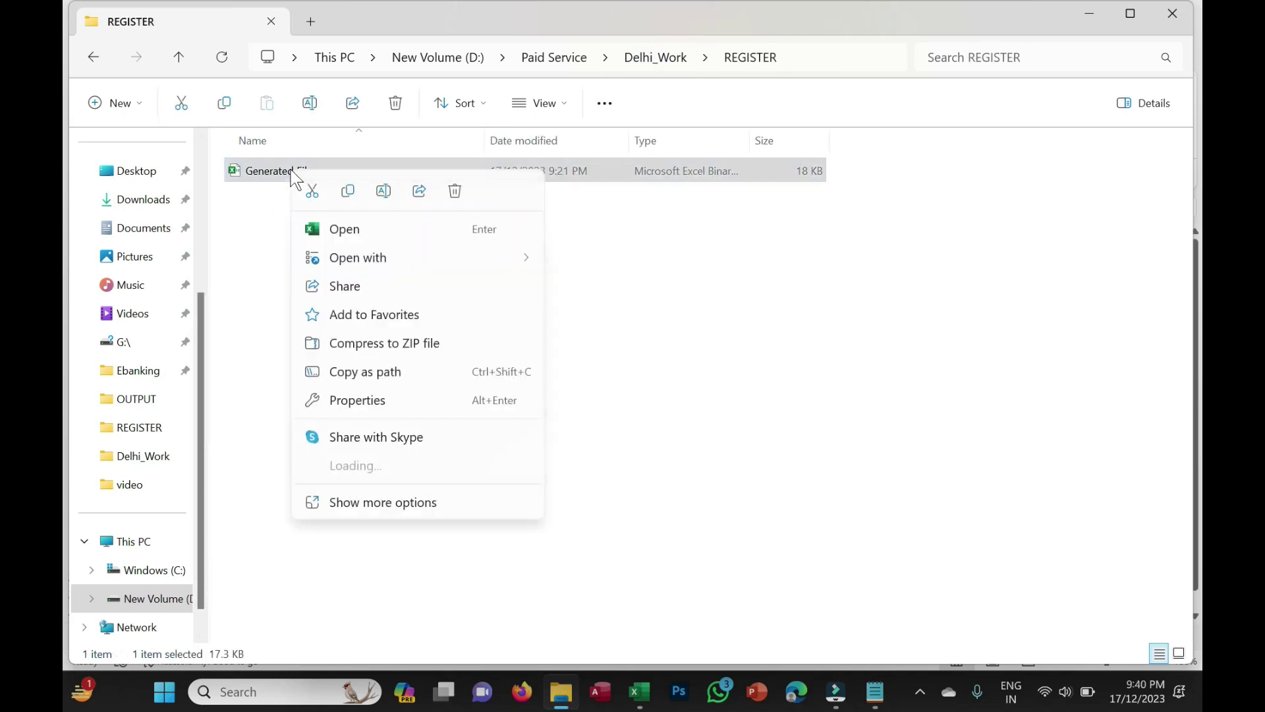
pyautogui.click(389, 373)
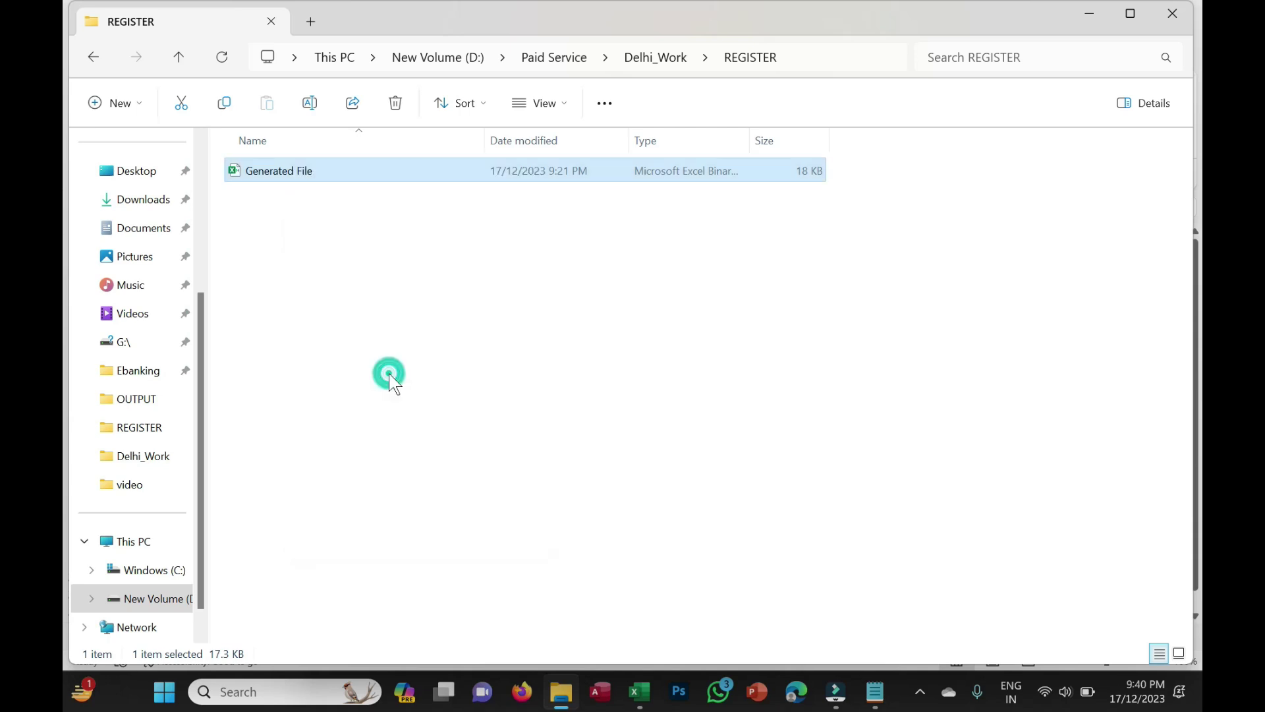
pyautogui.click(633, 695)
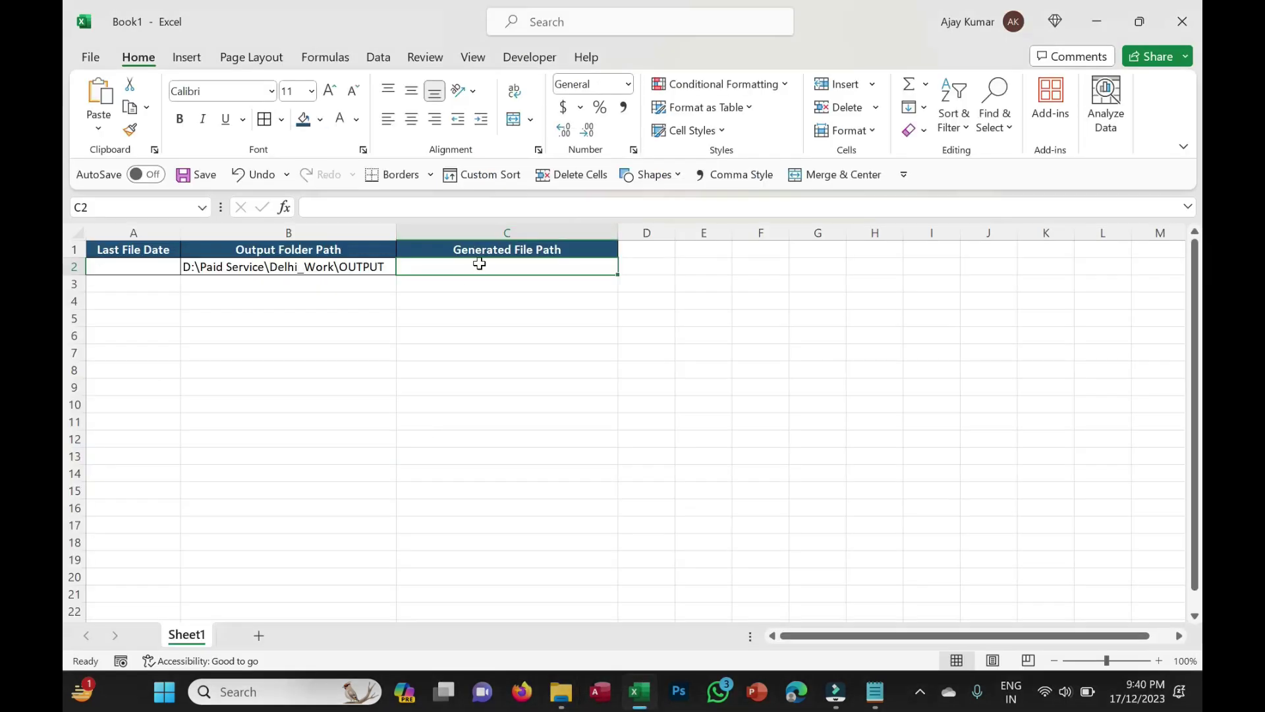
# Step: Enter D:\Paid Service\Delhi_Work\REGISTER\Generated File.xlsb in C2 and fit column C
pyautogui.write('=')
pyautogui.write('"D:\\Paid Service\\Delhi_Work\\REGISTER\\Generated File.xlsb"')
pyautogui.press('BackSpace')
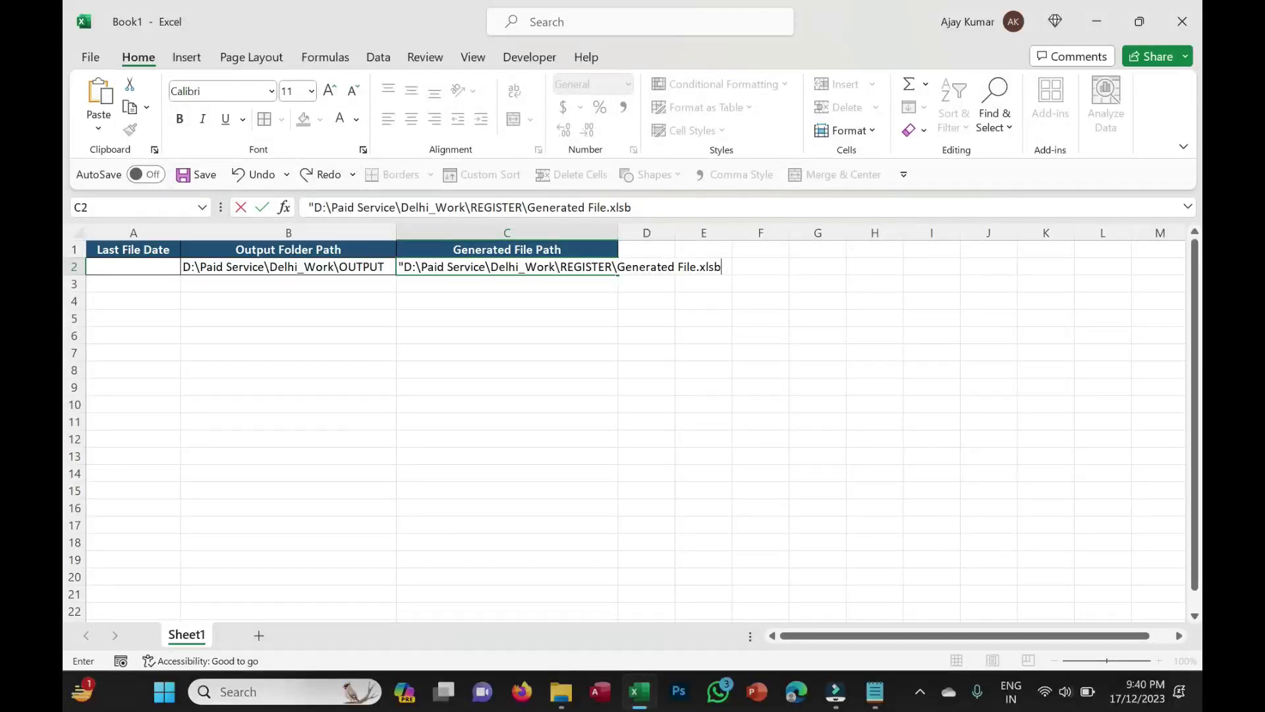
pyautogui.click(288, 249)
pyautogui.scroll(3, 376, 333)
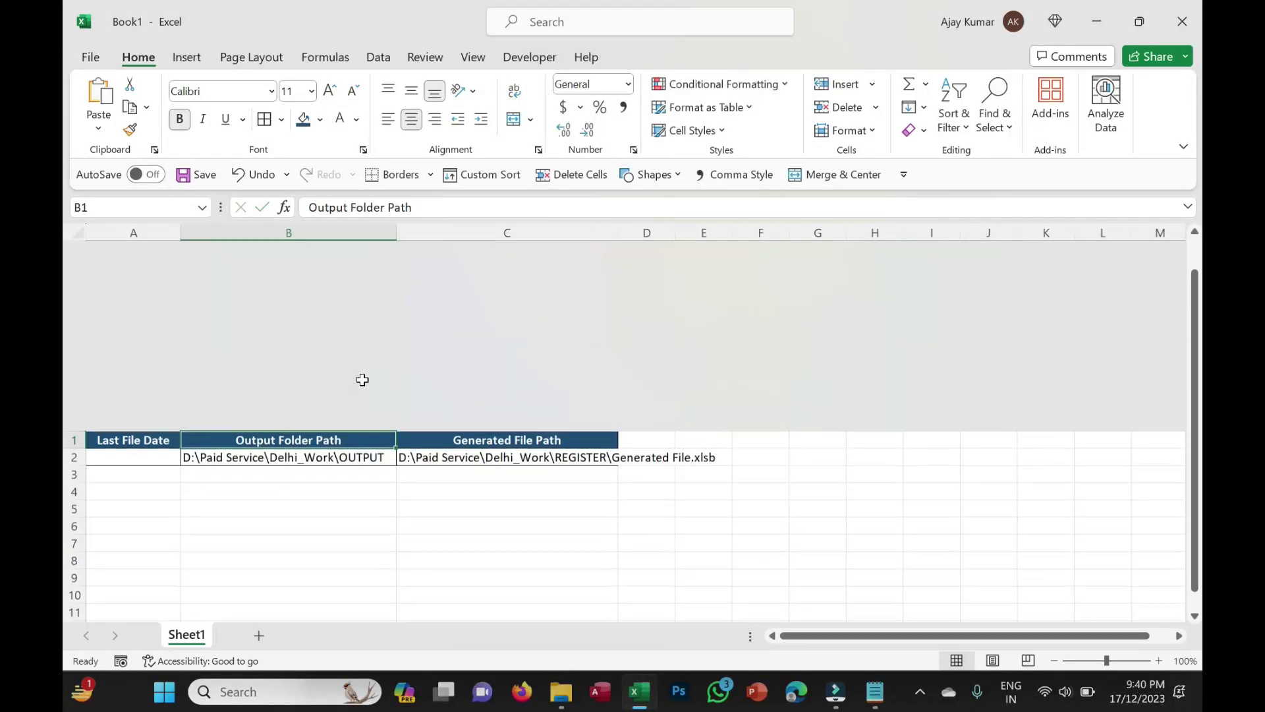
pyautogui.click(434, 359)
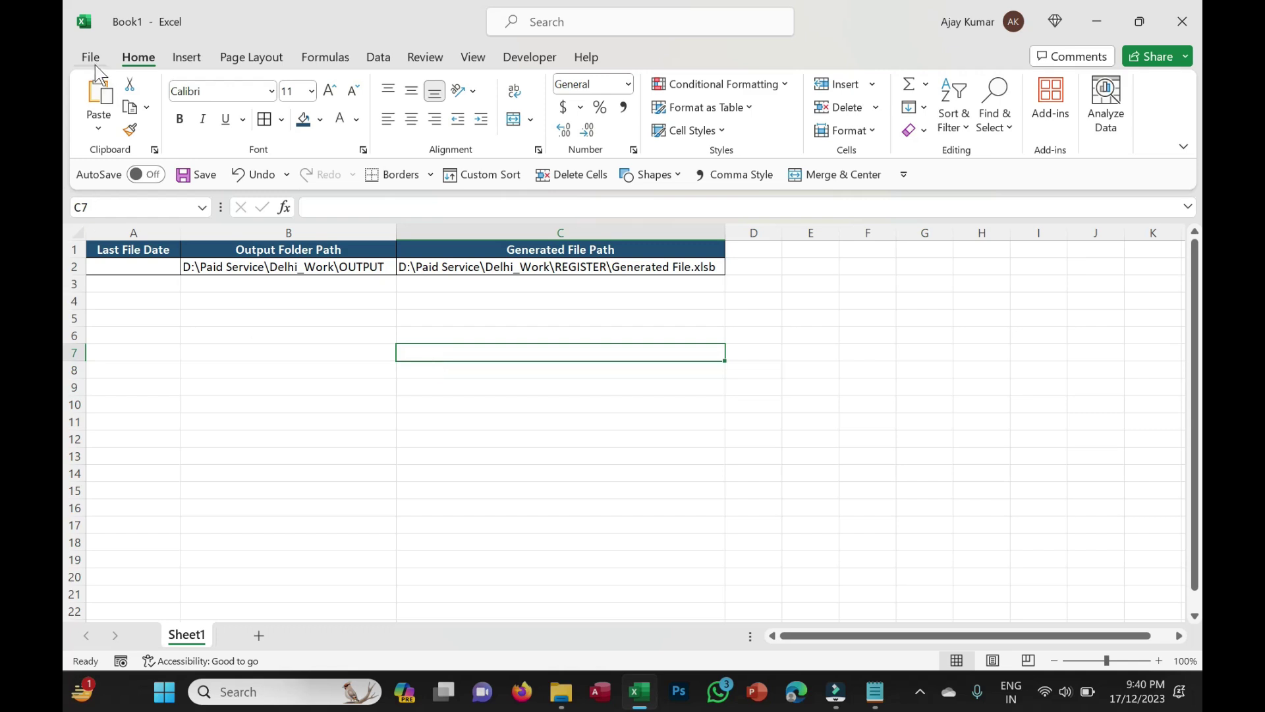
# Step: Bring up the Developer tools and the VBA editor, then close the editor
pyautogui.click(537, 61)
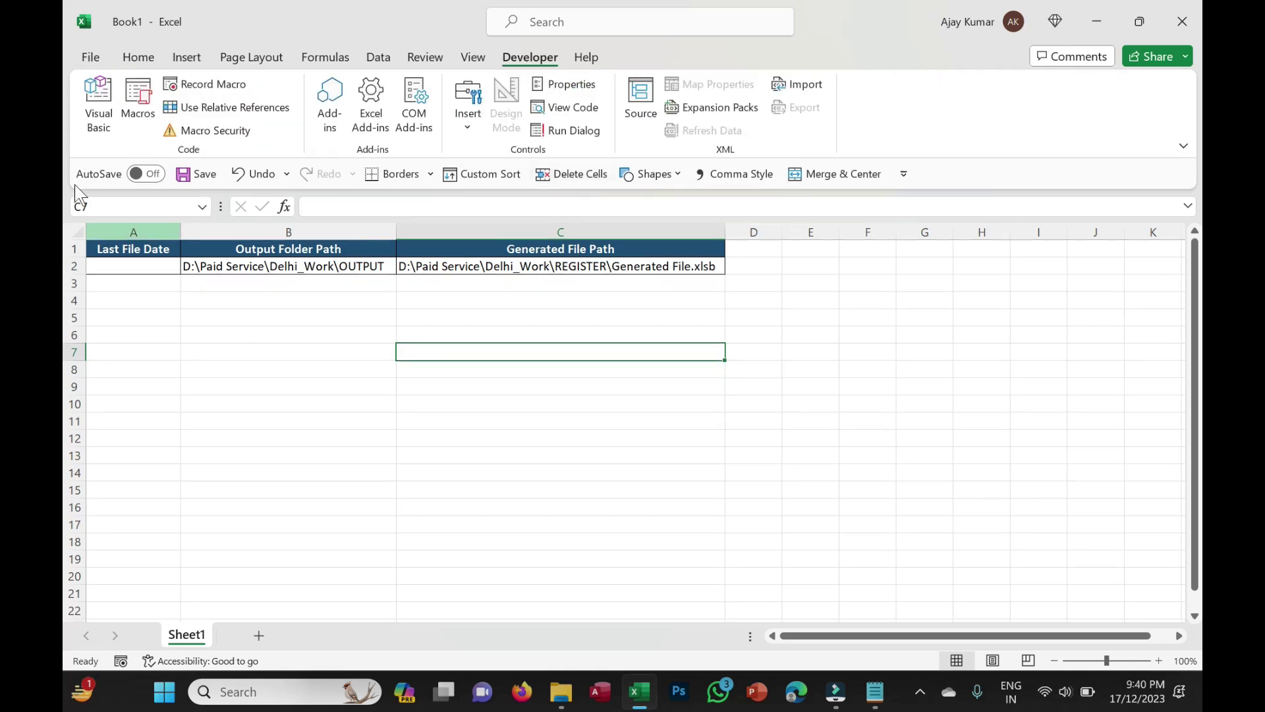
pyautogui.click(98, 118)
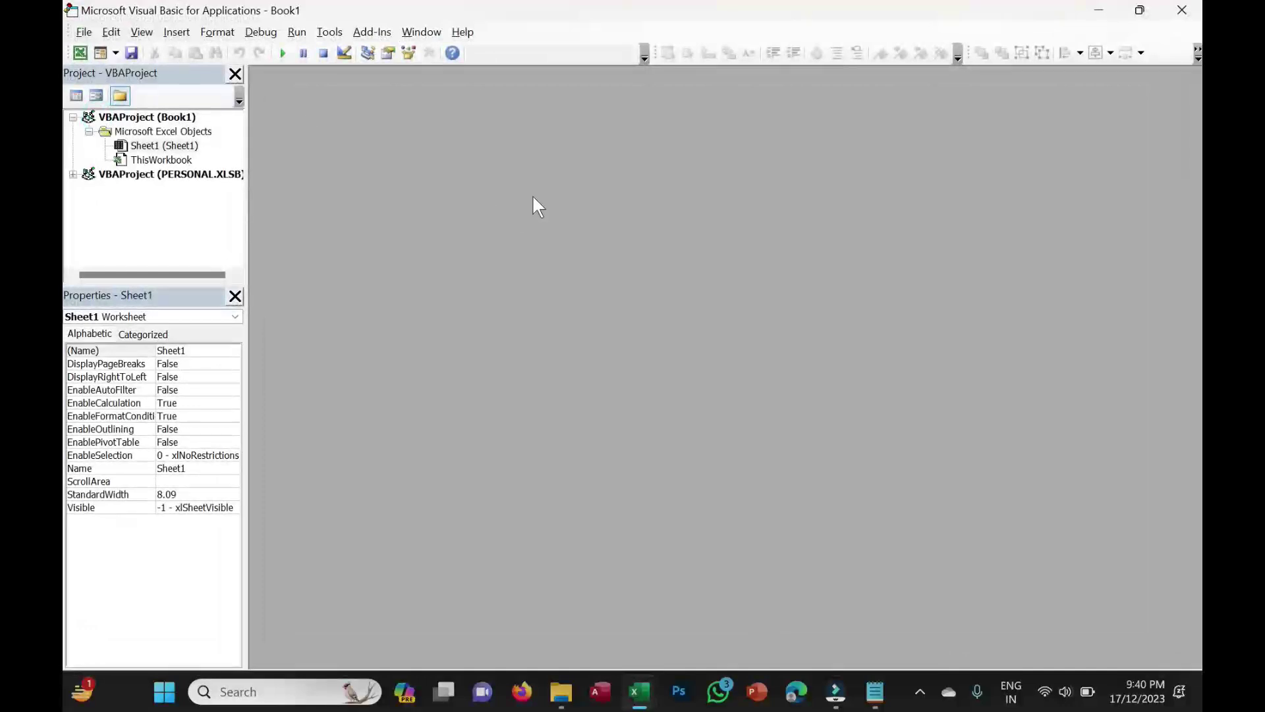
pyautogui.click(1182, 10)
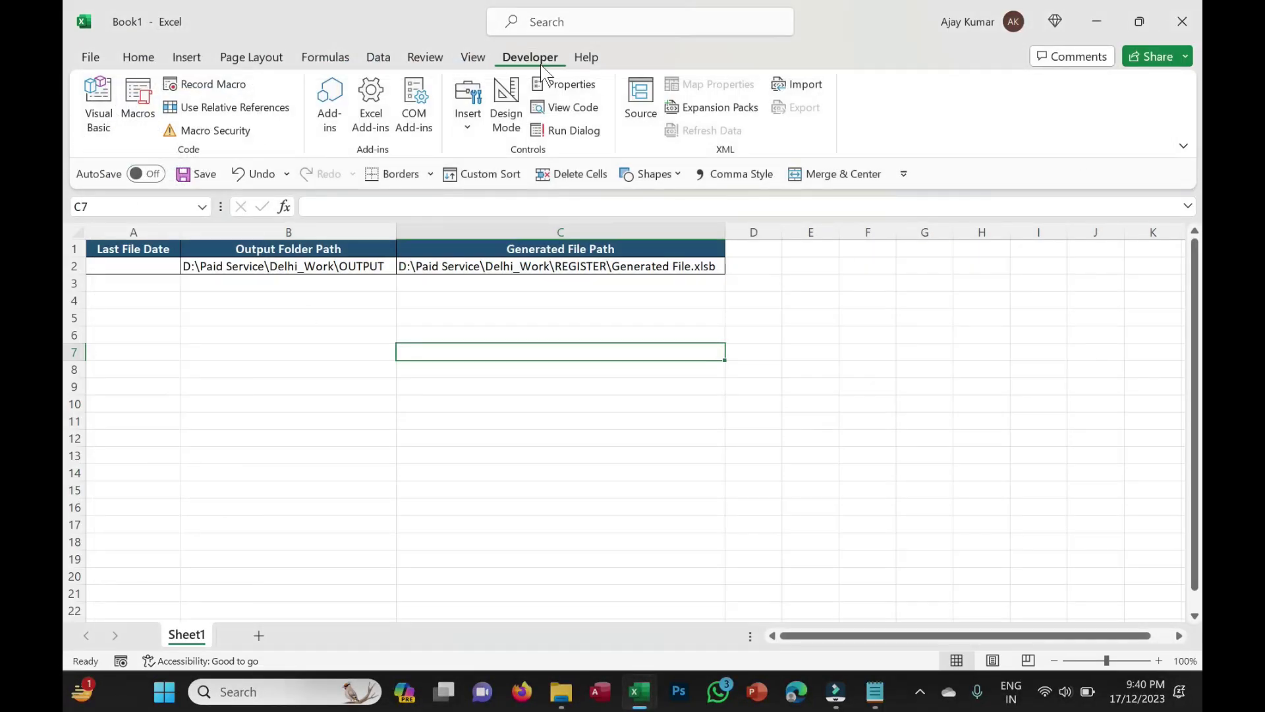
pyautogui.click(90, 57)
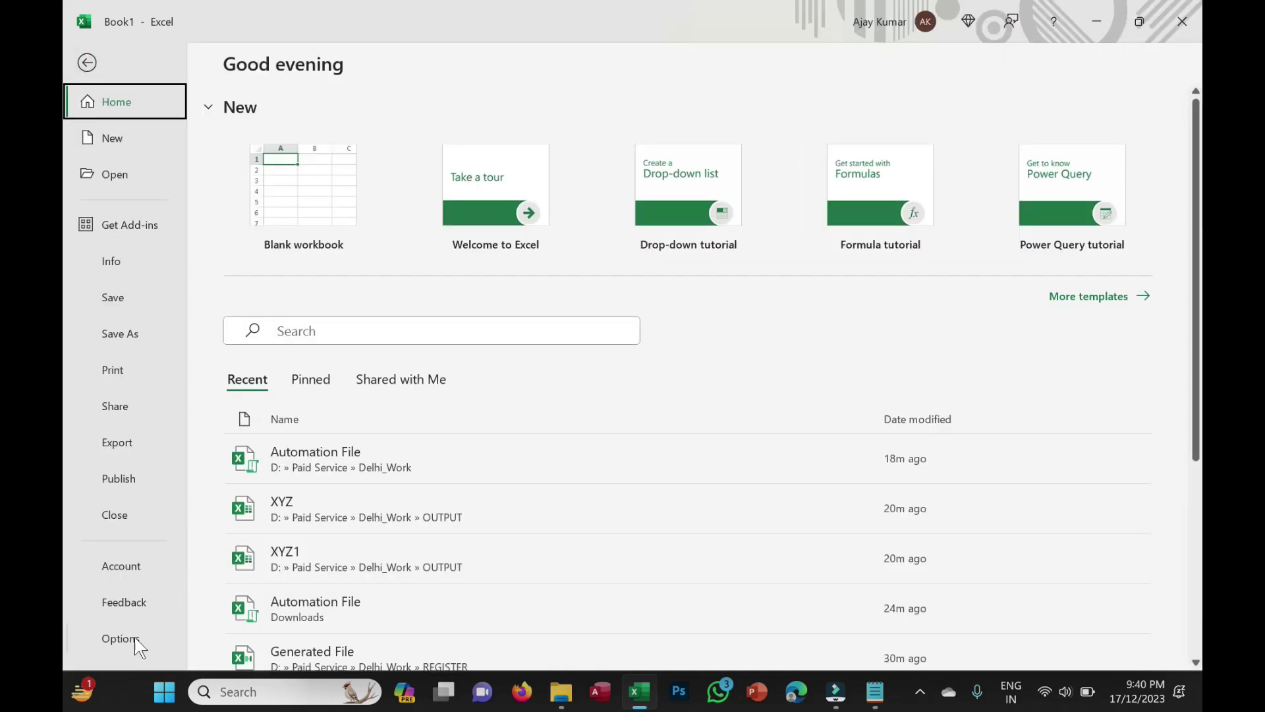
pyautogui.click(128, 640)
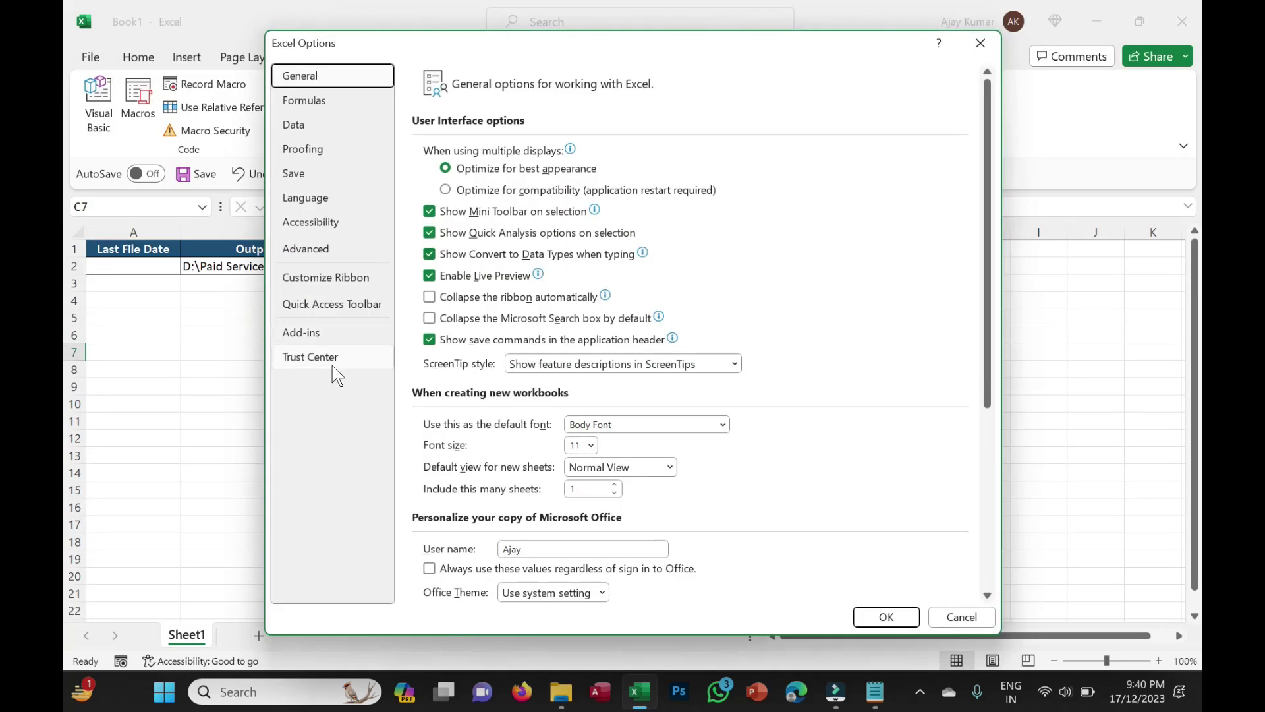
pyautogui.click(349, 278)
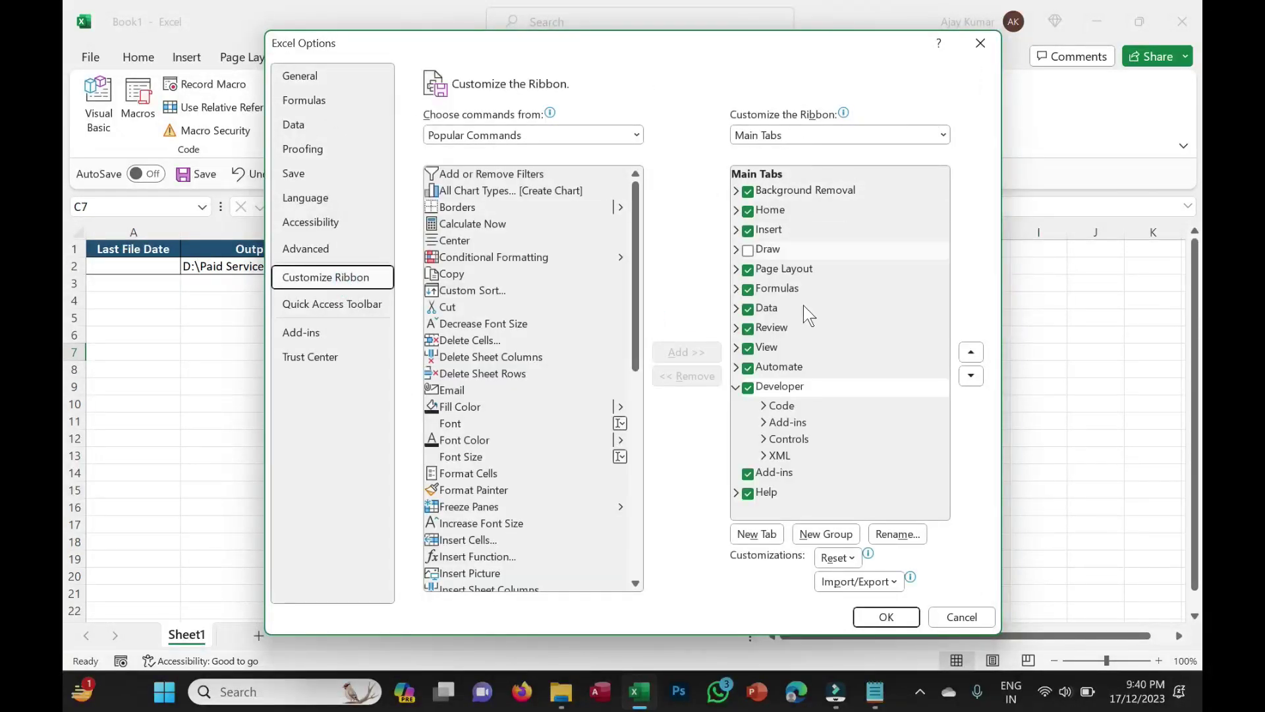
pyautogui.click(748, 388)
pyautogui.click(749, 388)
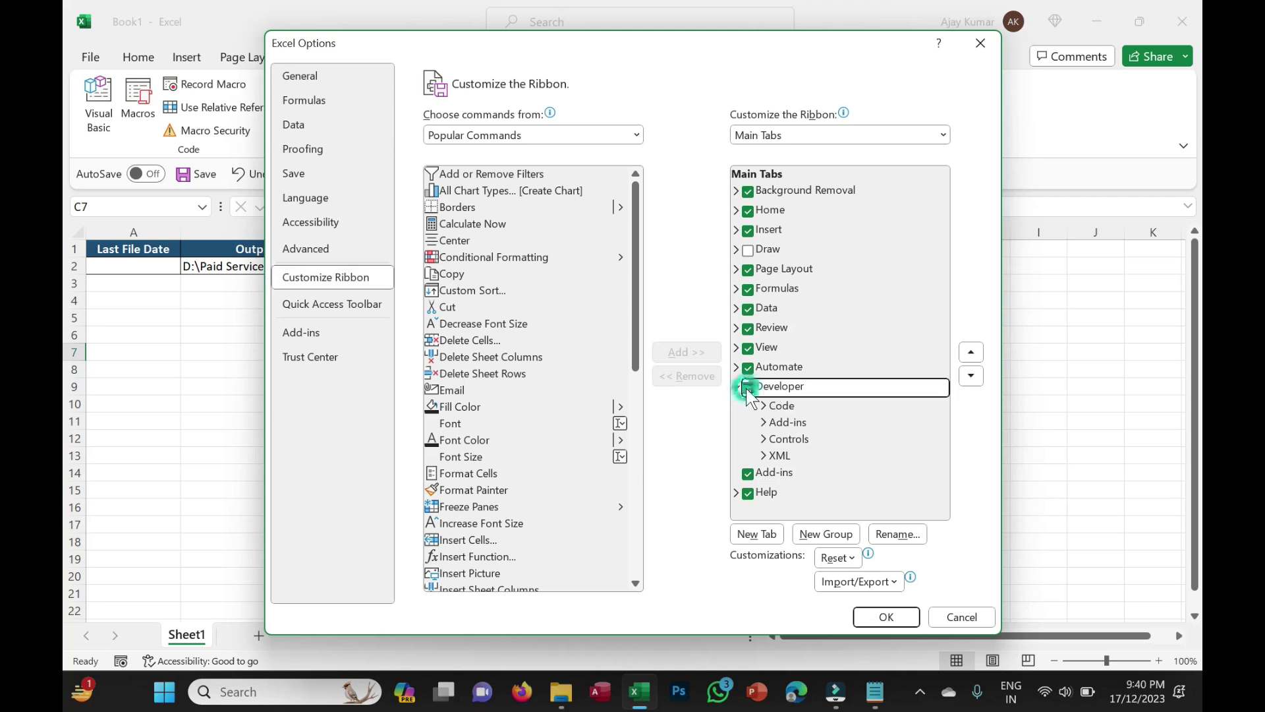
pyautogui.click(887, 616)
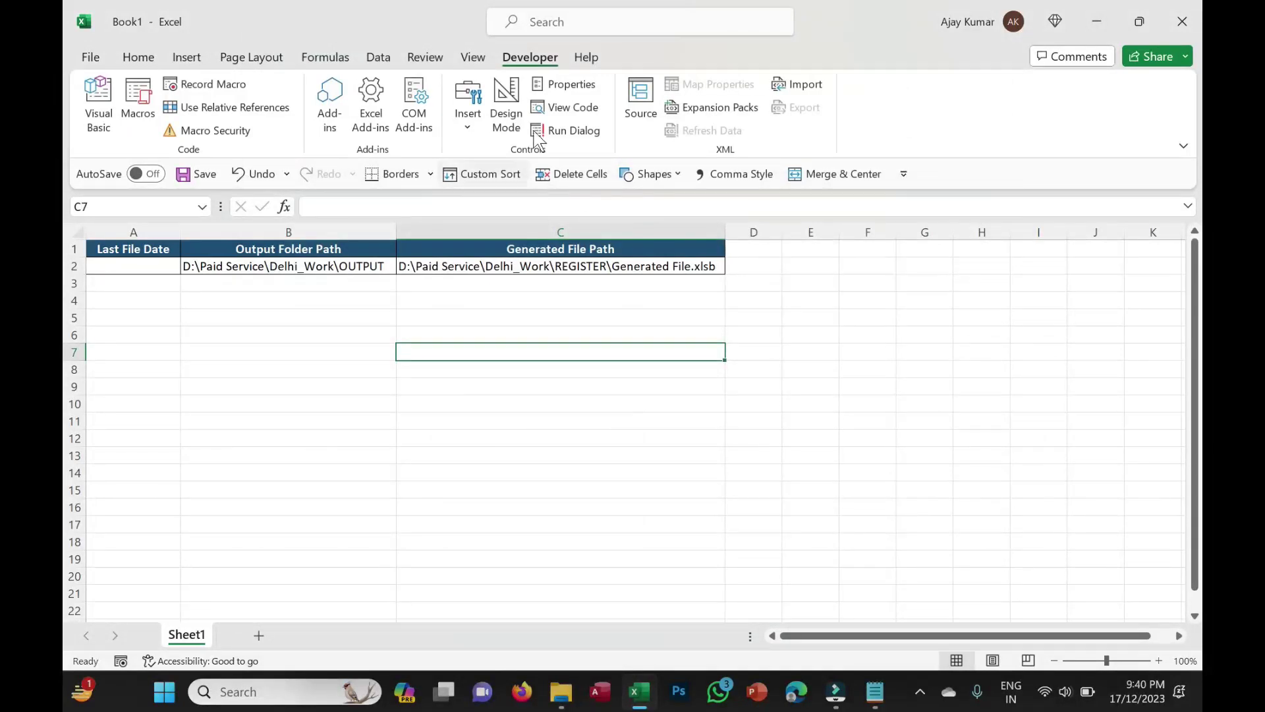
# Step: Insert Module1 in Book1 and declare an empty Sub ConsolidateFile procedure
pyautogui.click(485, 513)
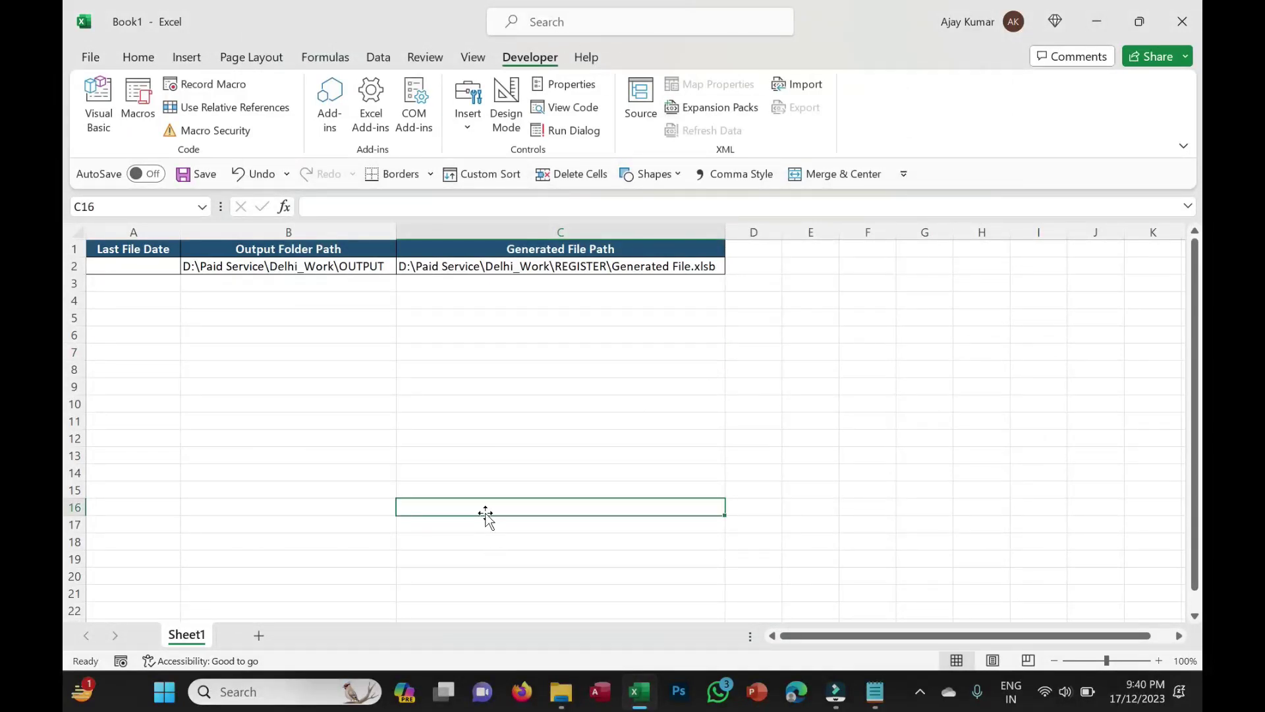
pyautogui.hotkey('alt', 'F11')
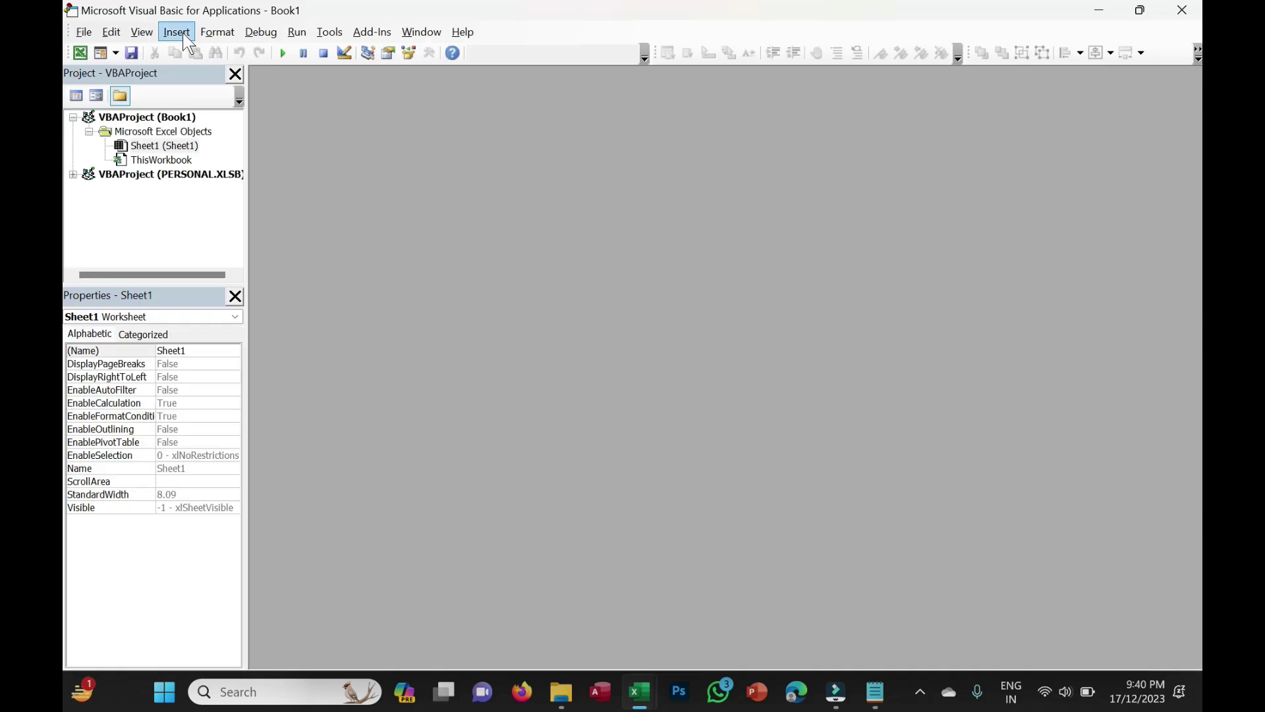
pyautogui.click(184, 36)
pyautogui.click(228, 93)
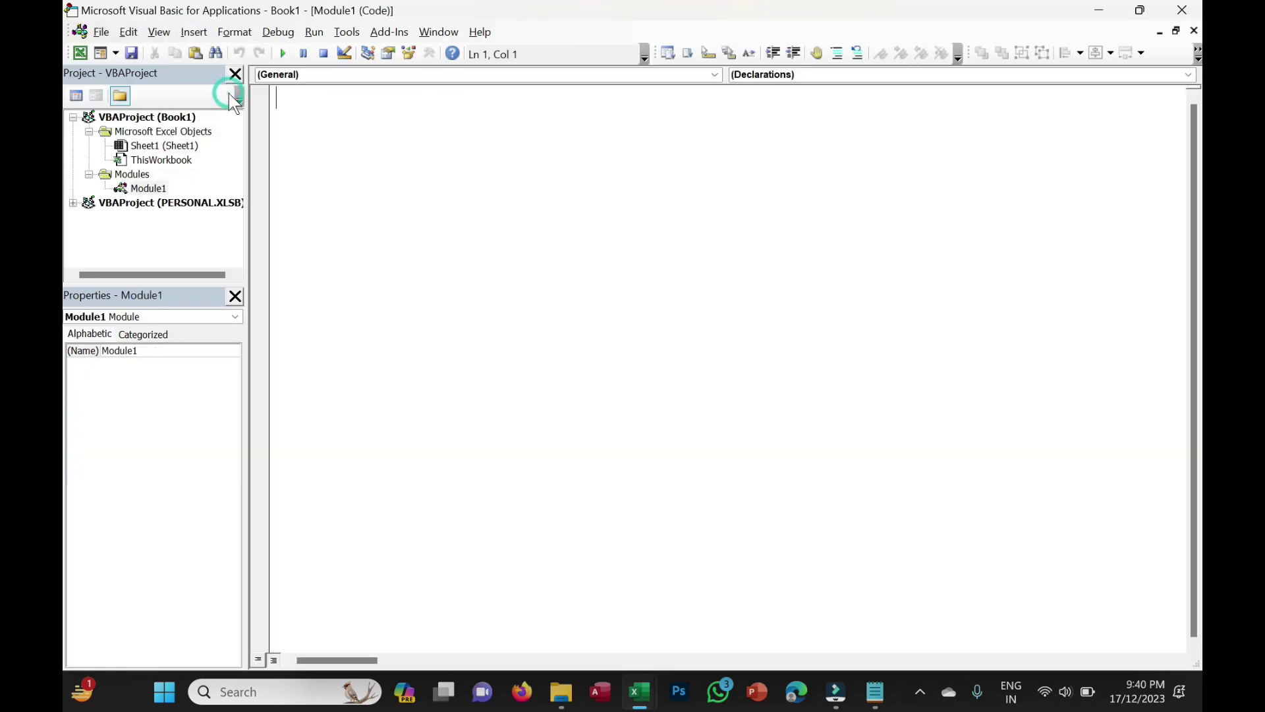
pyautogui.write('Sub ')
pyautogui.write('ConsolidateFile')
pyautogui.press('Return')
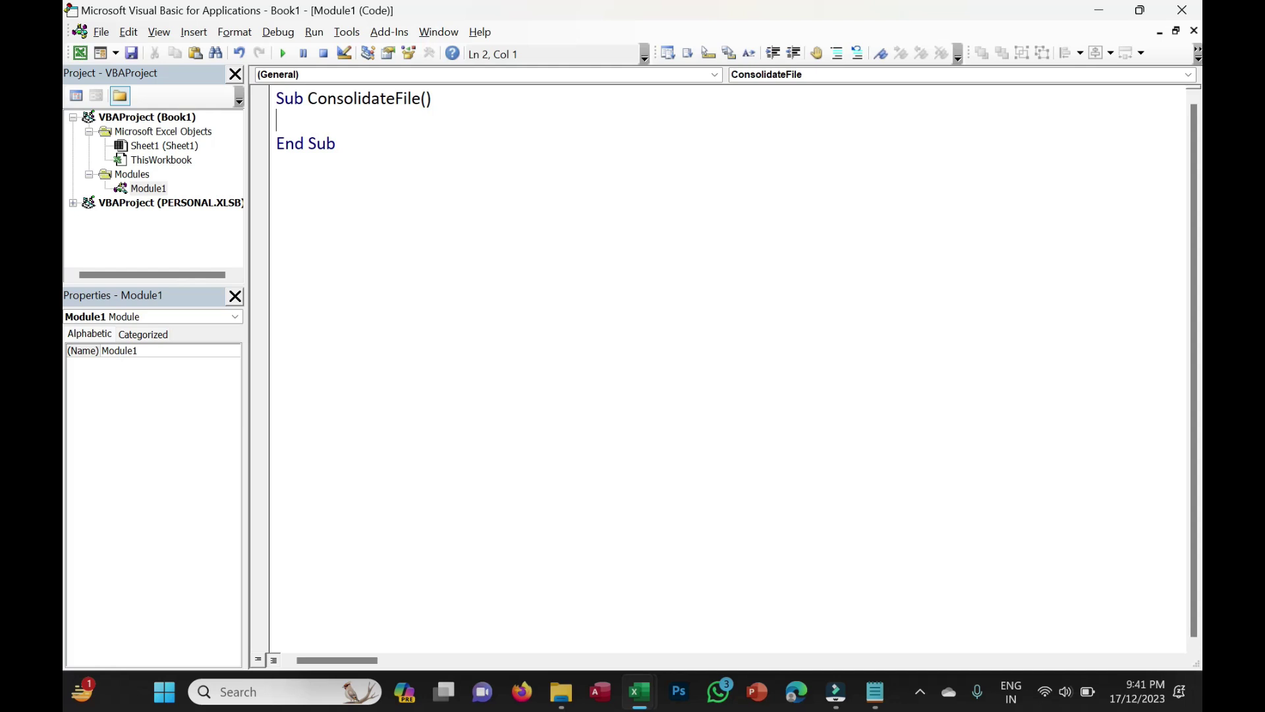
# Step: Check the generated file path in C2, then return to the VBA editor
pyautogui.hotkey('alt', 'F11')
pyautogui.click(520, 265)
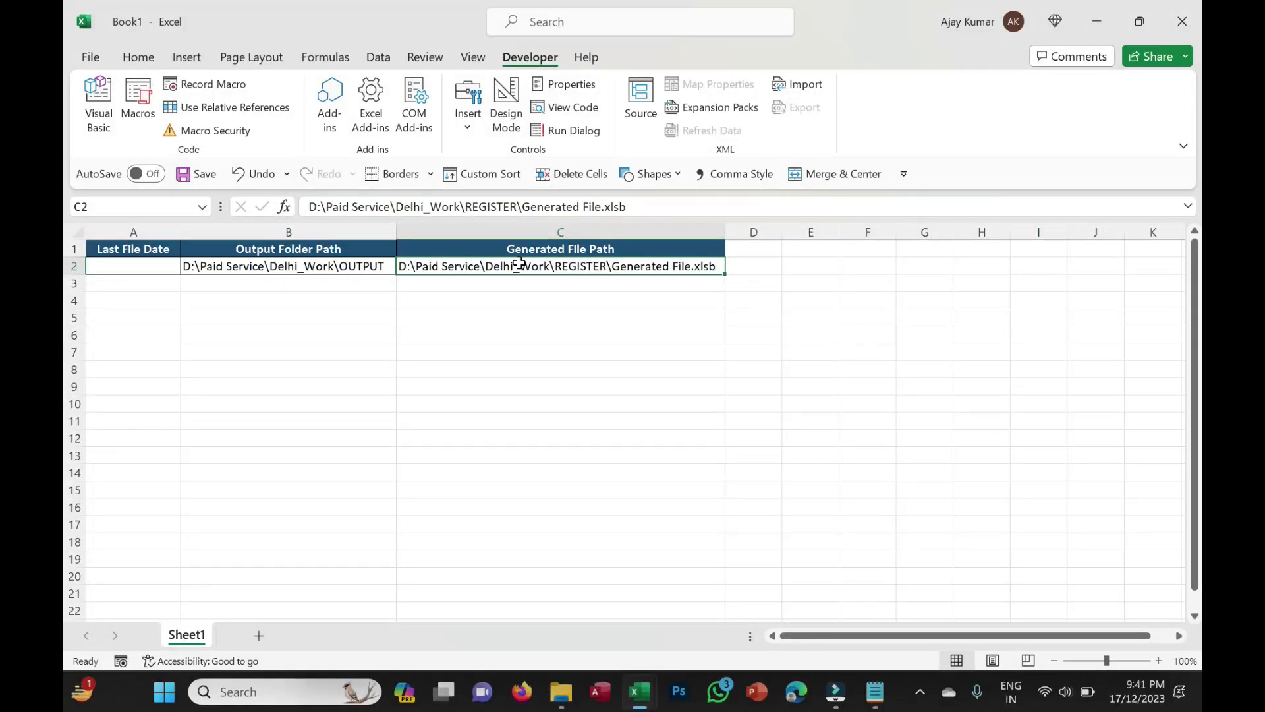
pyautogui.hotkey('alt', 'F11')
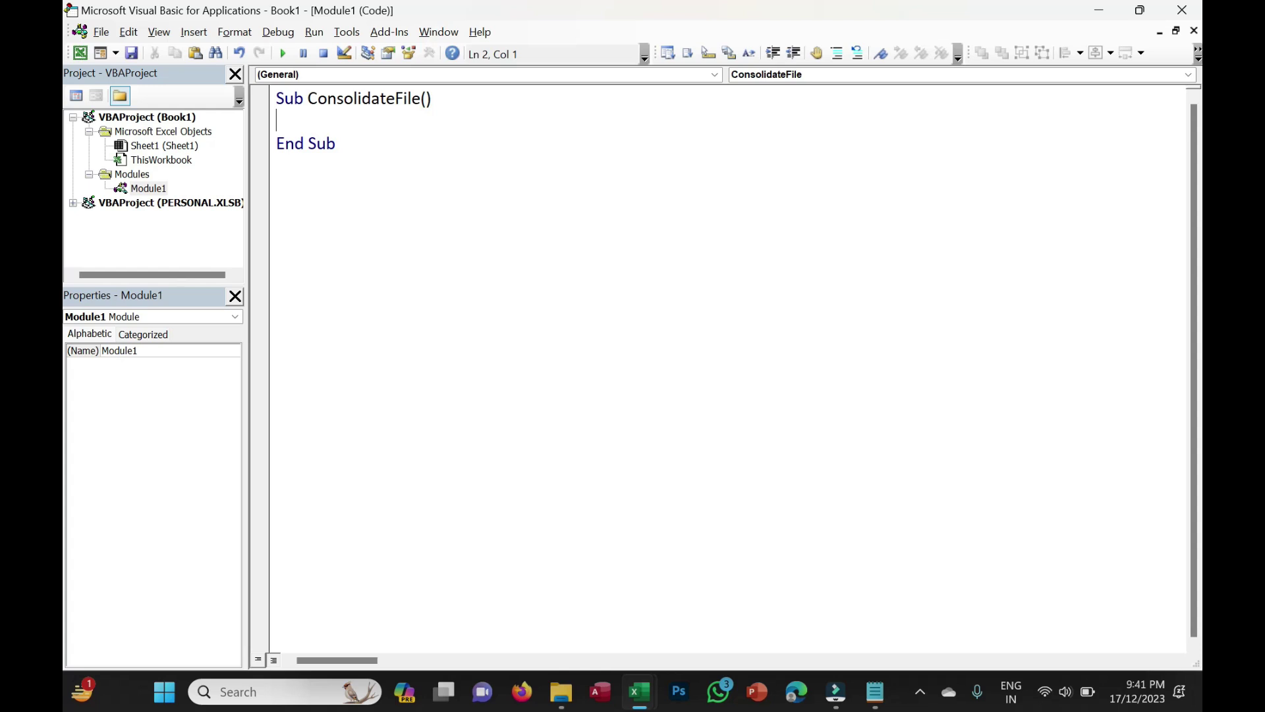
# Step: Add a project reference to Microsoft Scripting Runtime
pyautogui.click(347, 32)
pyautogui.click(387, 54)
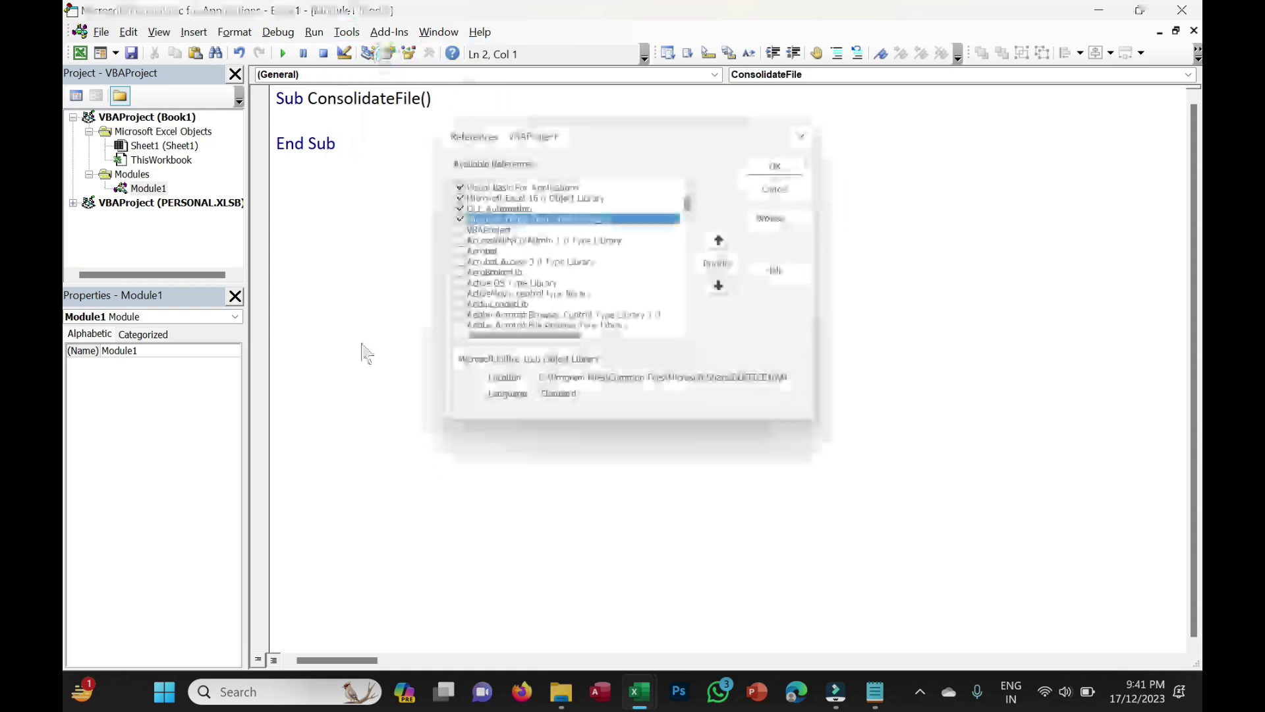
pyautogui.press('m')
pyautogui.press('Down')
pyautogui.press('Down')
pyautogui.press('Down')
pyautogui.press('Down')
pyautogui.press('Down')
pyautogui.press('Down')
pyautogui.press('Down')
pyautogui.press('Down')
pyautogui.press('Down')
pyautogui.press('Down')
pyautogui.press('Down')
pyautogui.press('Down')
pyautogui.press('Down')
pyautogui.press('Down')
pyautogui.press('Down')
pyautogui.press('Down')
pyautogui.press('Down')
pyautogui.press('Down')
pyautogui.press('Down')
pyautogui.press('Down')
pyautogui.press('Down')
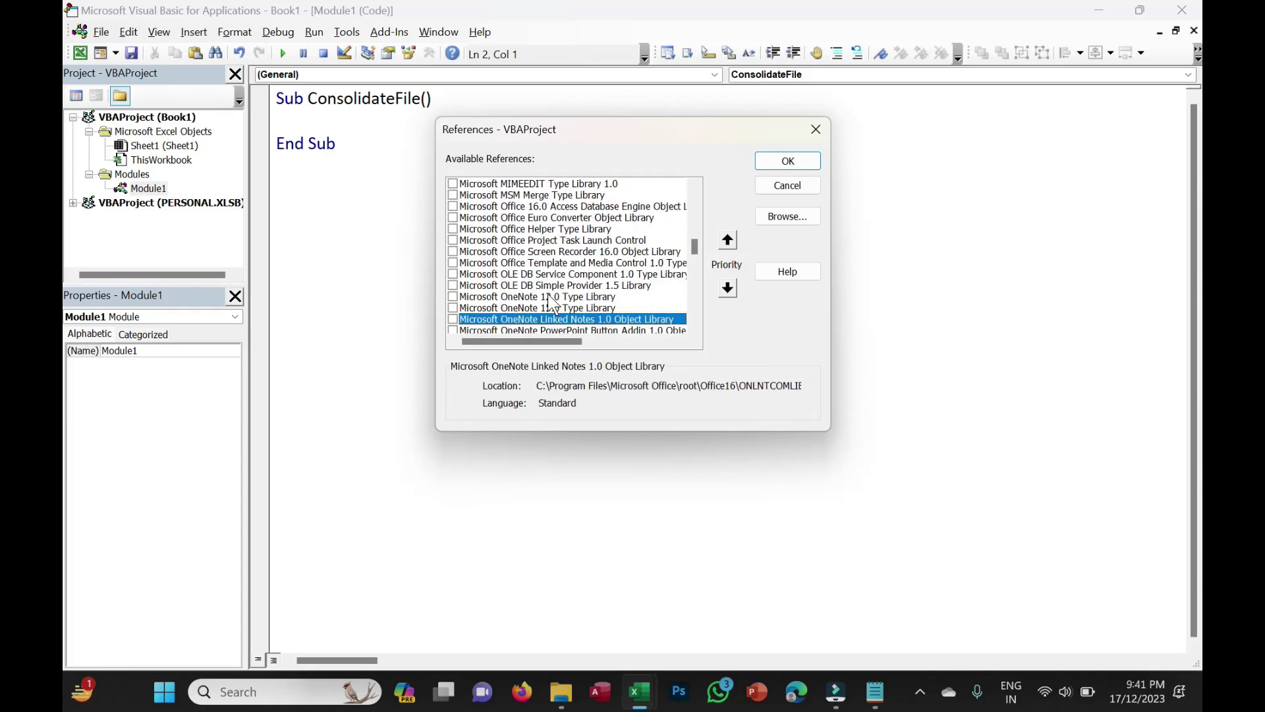
pyautogui.press('Down')
pyautogui.press('Down')
pyautogui.press('Down')
pyautogui.press('Down')
pyautogui.press('Down')
pyautogui.press('Down')
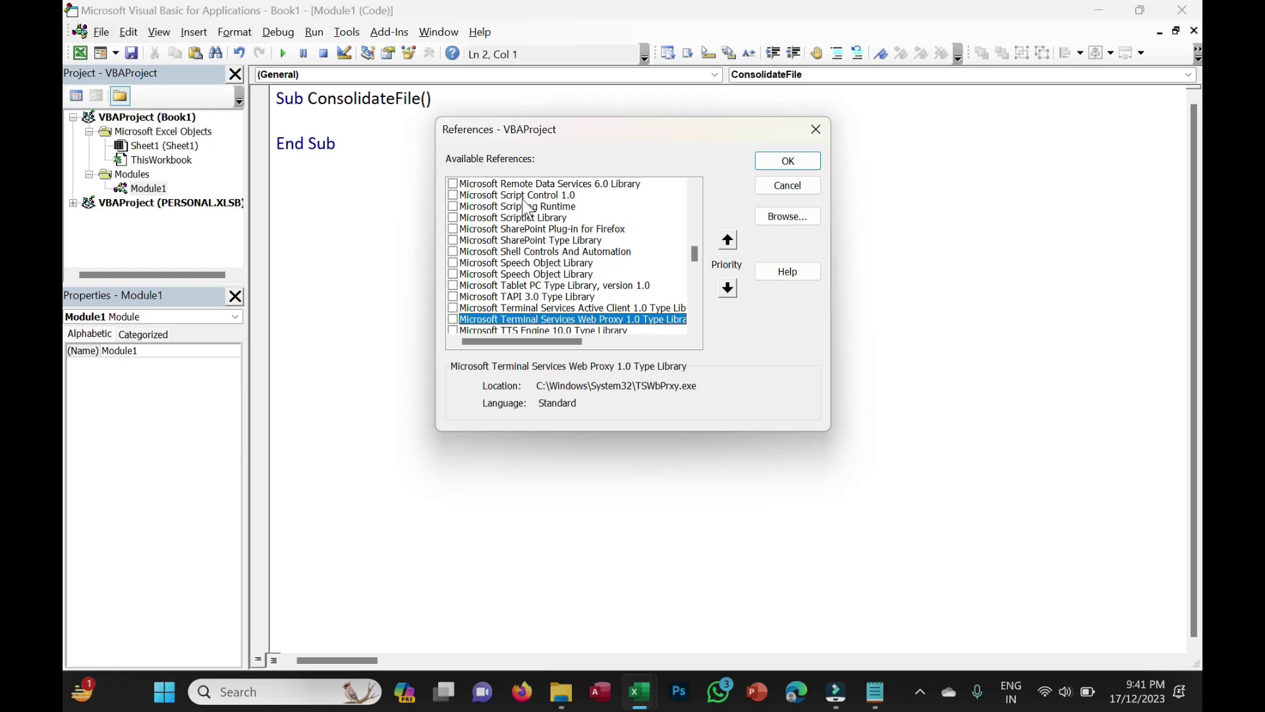
pyautogui.click(525, 207)
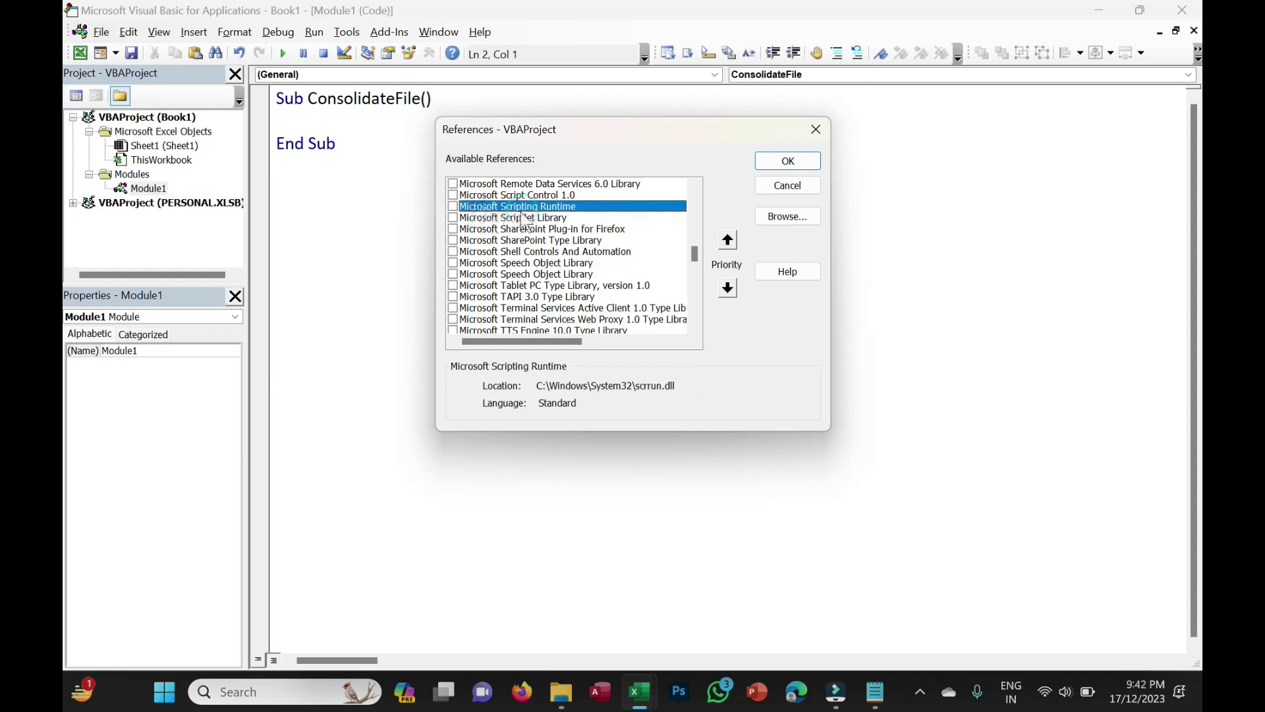
pyautogui.click(454, 207)
pyautogui.click(798, 163)
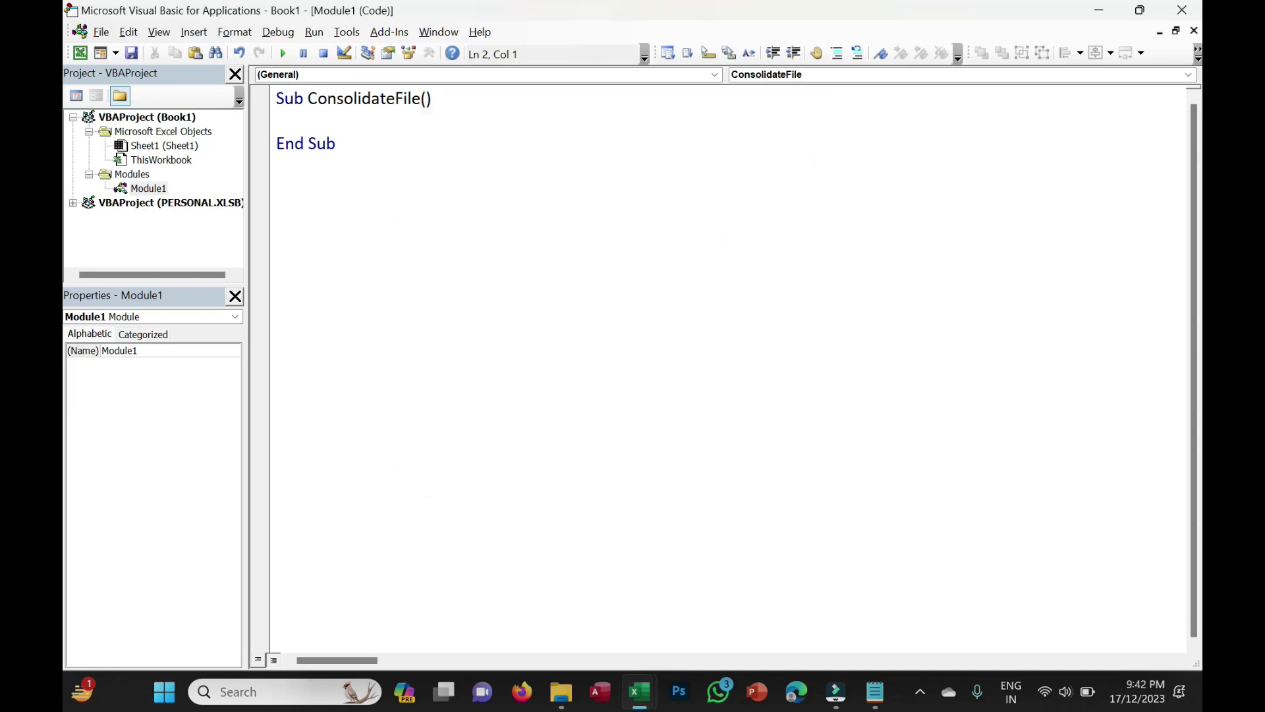
# Step: Declare Fso as Scripting.FileSystemObject, Fold as Scripting.Folder and File as File, then return to Excel
pyautogui.write('Dim Fso as S')
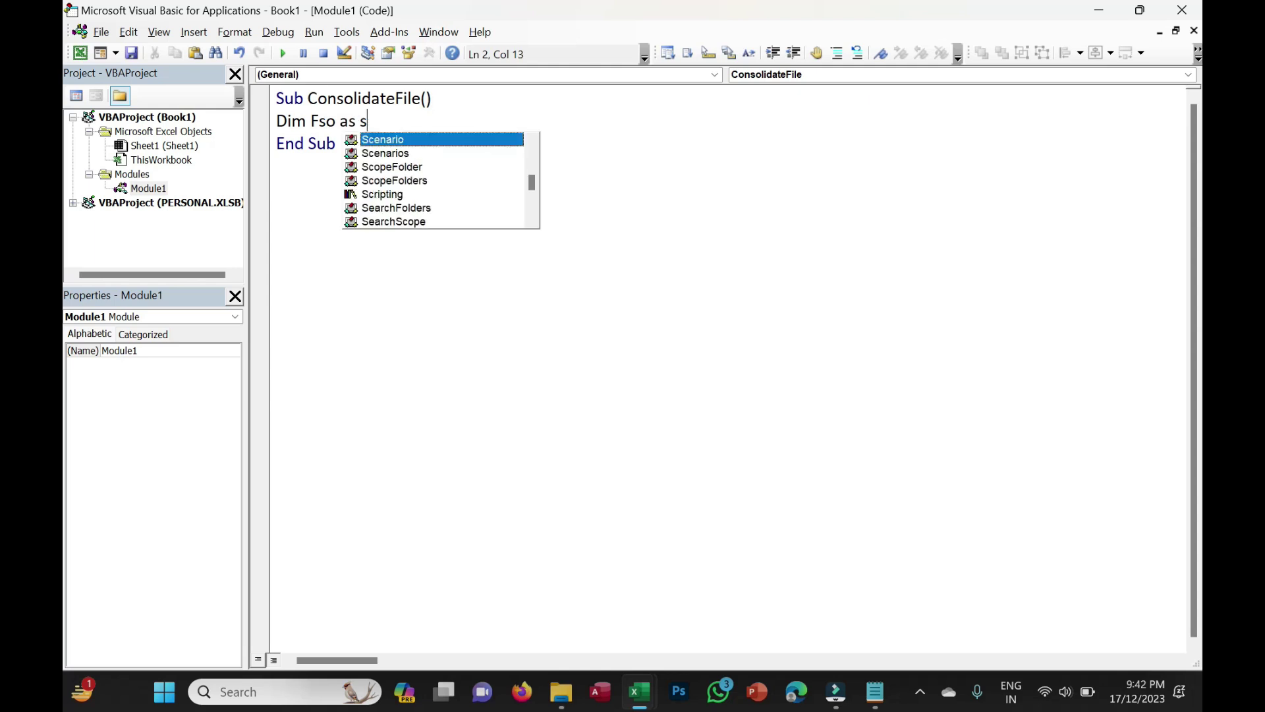
pyautogui.write('cripting.FileSy')
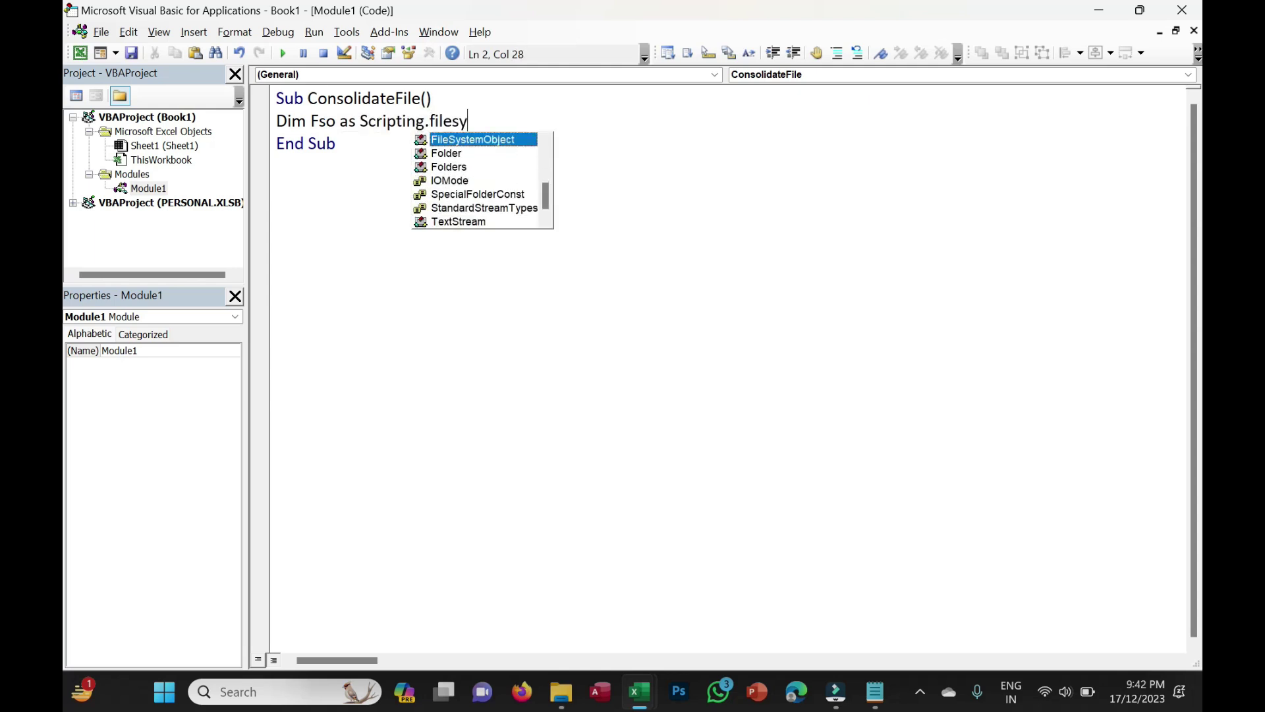
pyautogui.press('Tab')
pyautogui.press('Return')
pyautogui.write('Dim')
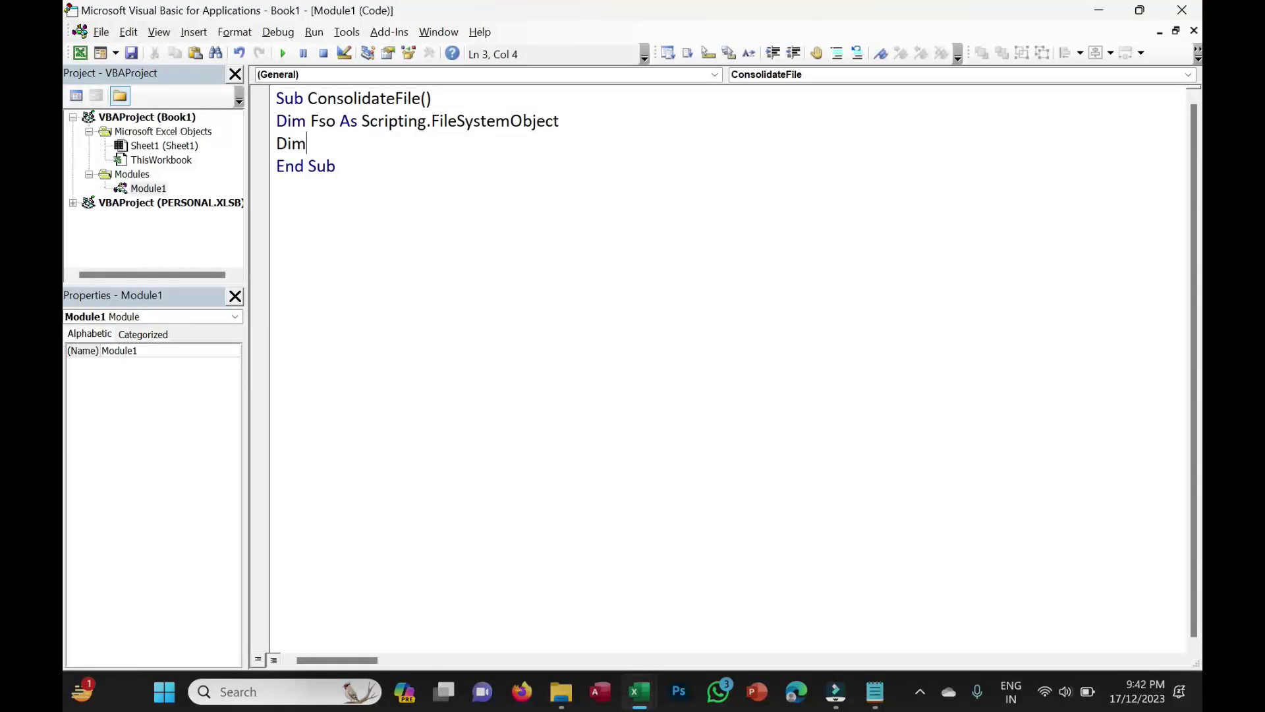
pyautogui.write(' Fold as scripting')
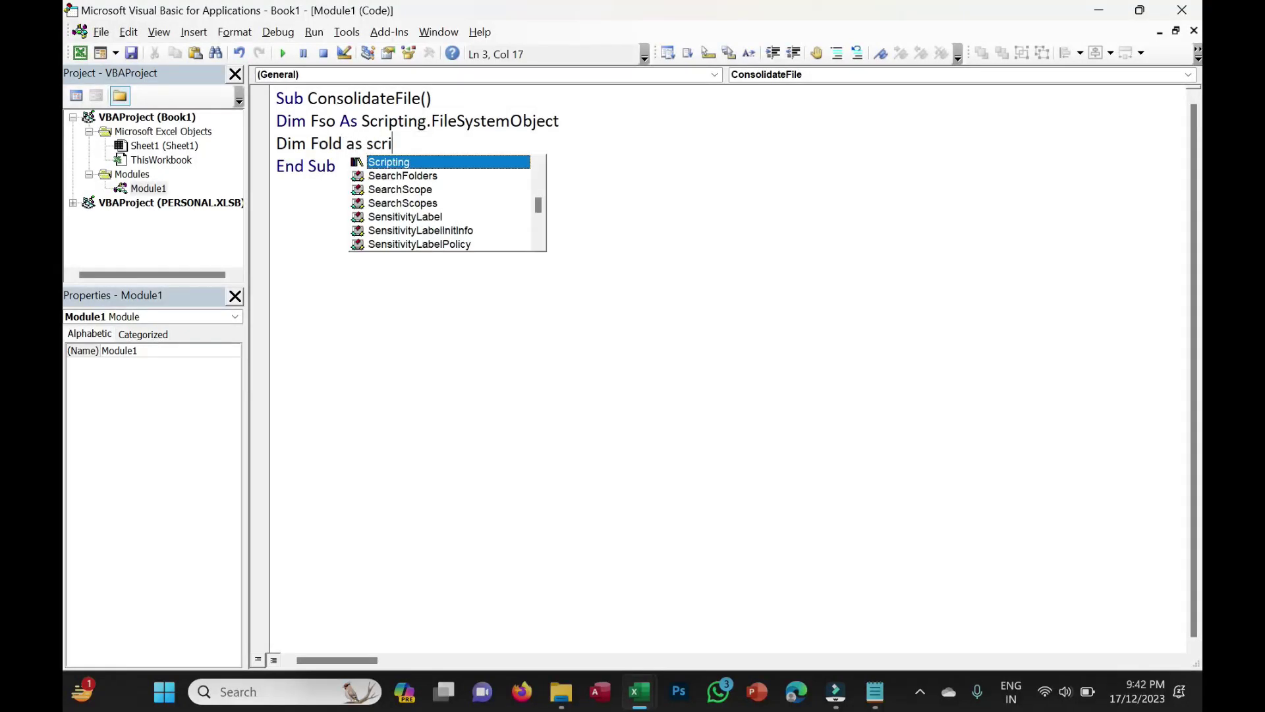
pyautogui.press('Tab')
pyautogui.write('.folder')
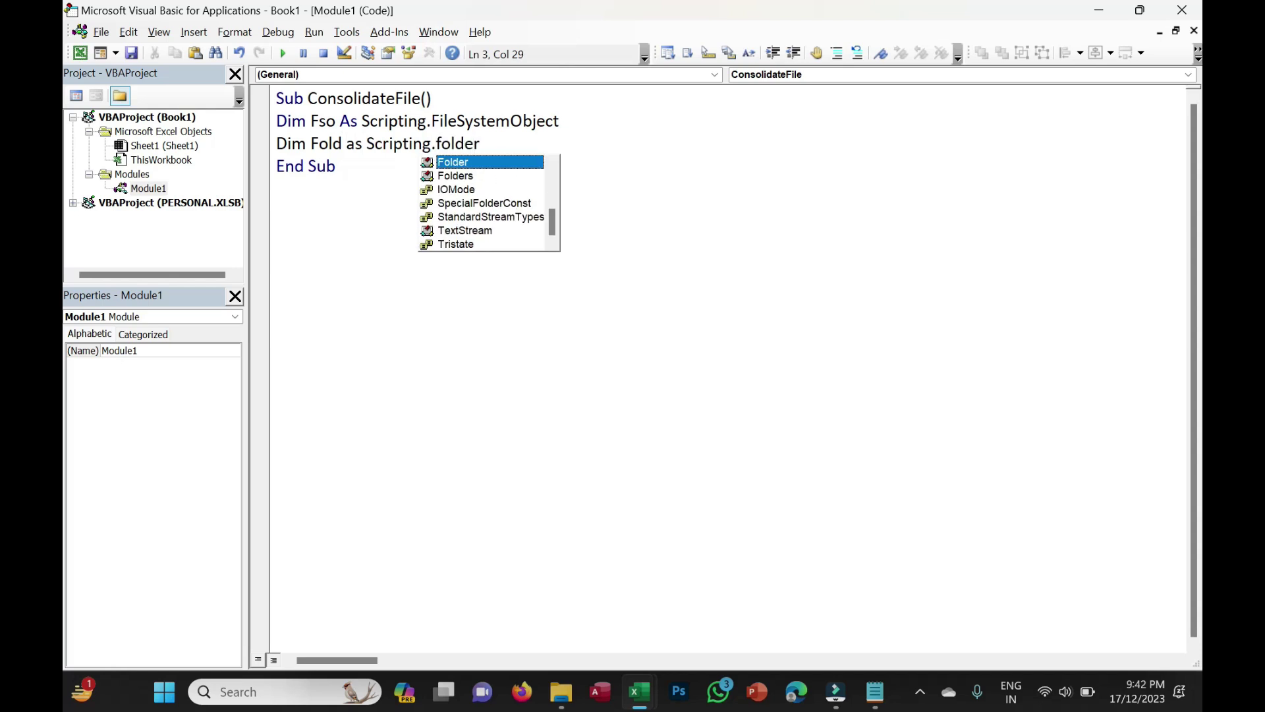
pyautogui.press('Return')
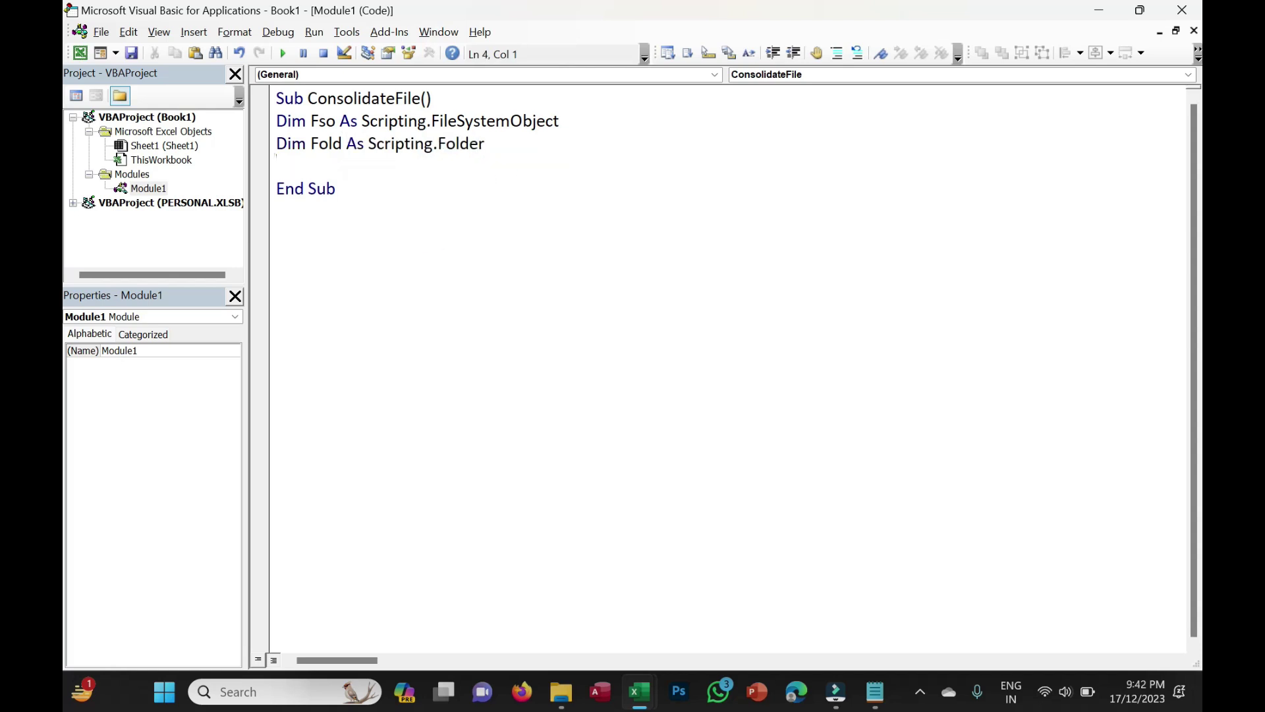
pyautogui.write('Dim File as File')
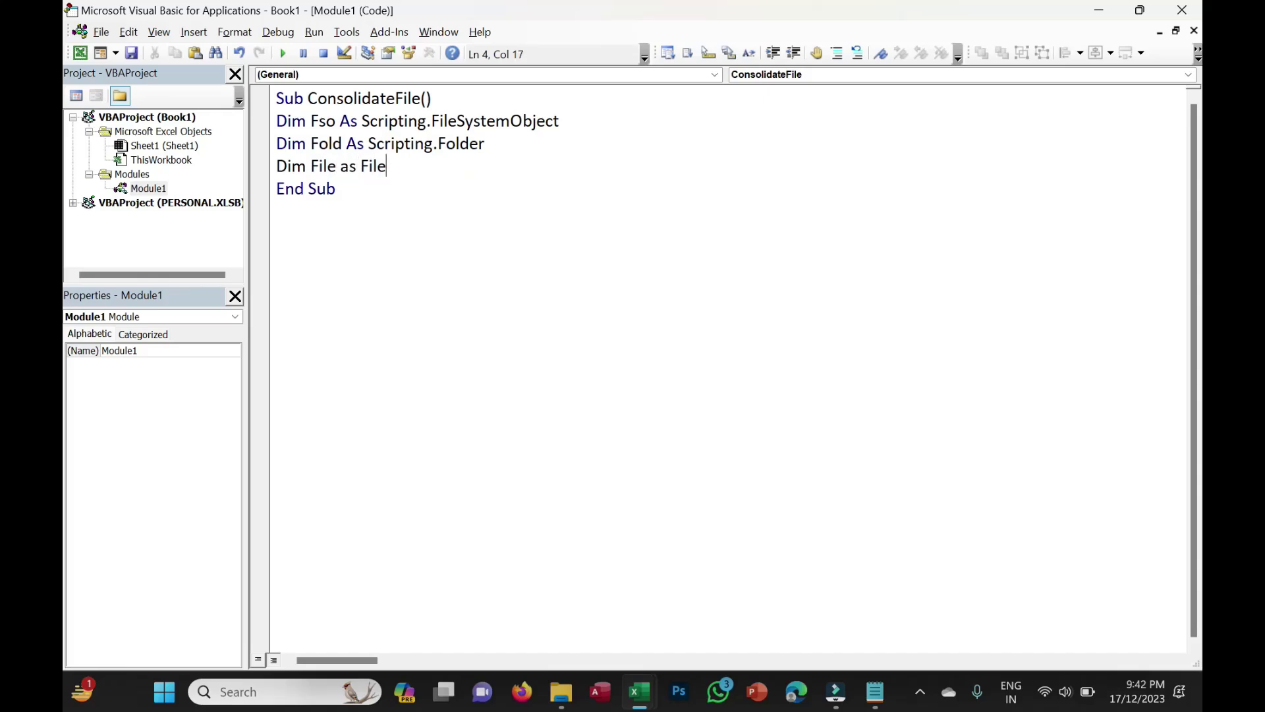
pyautogui.press('Return')
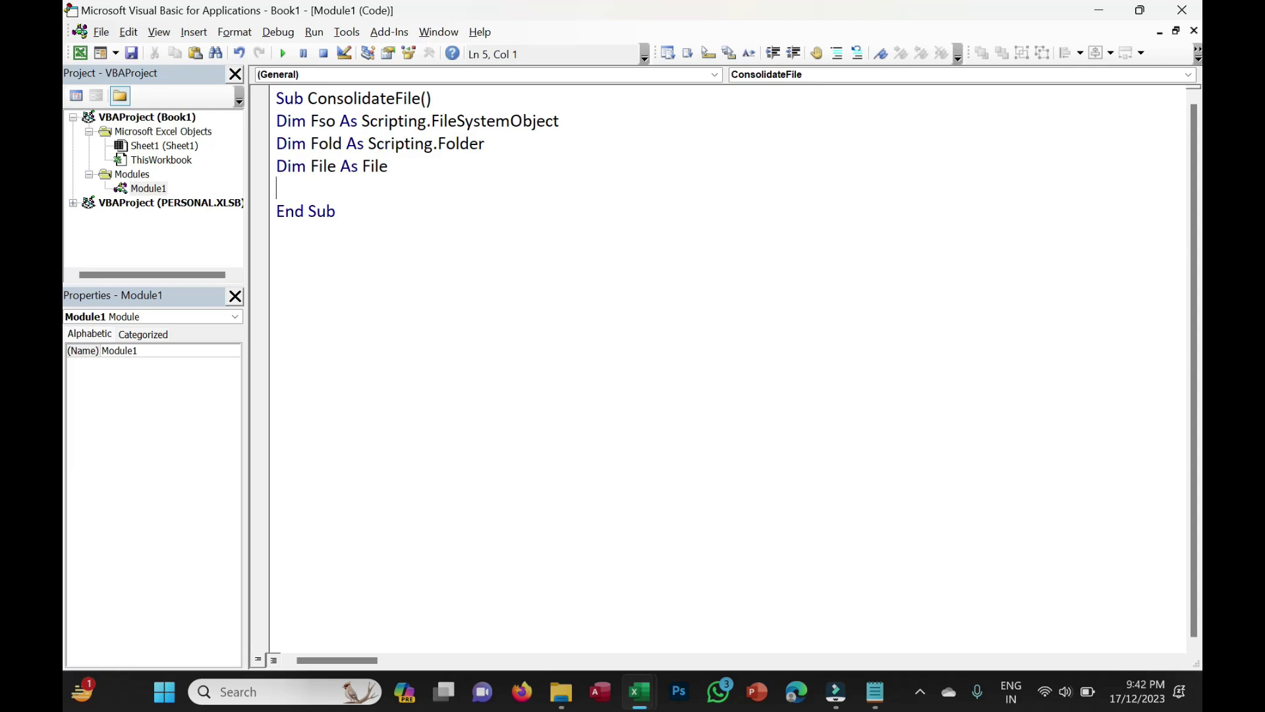
pyautogui.click(561, 692)
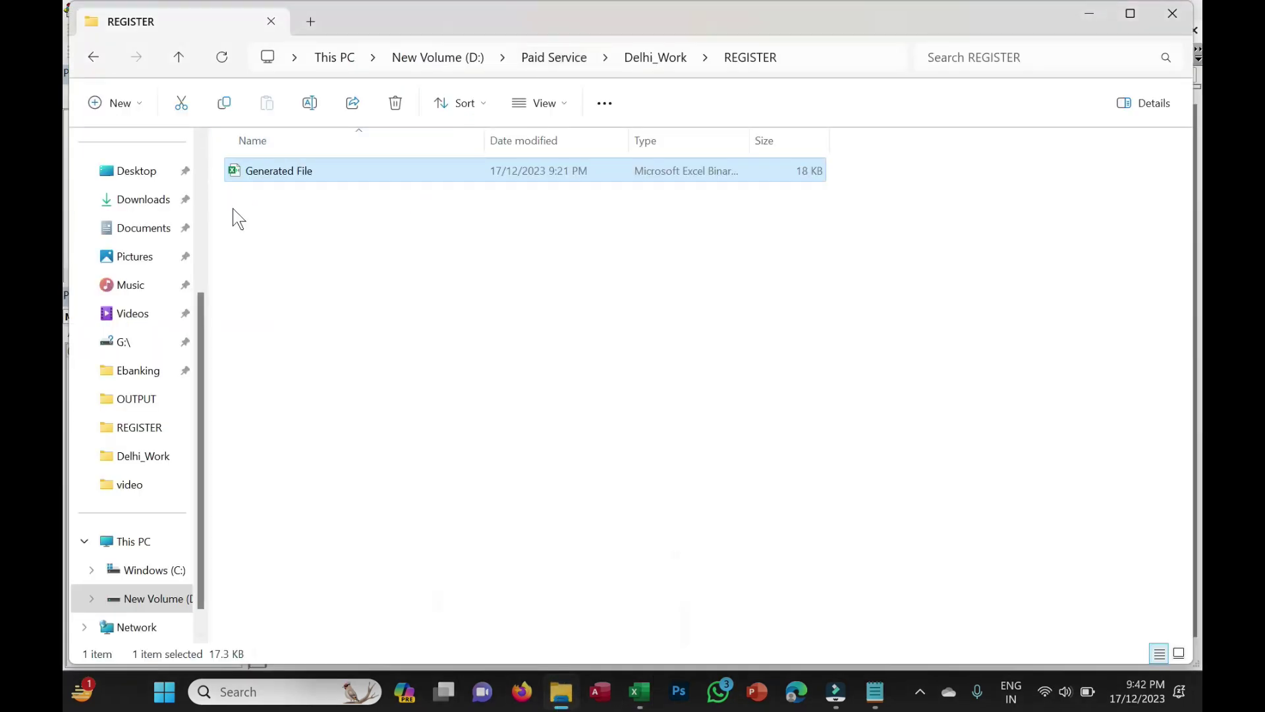
pyautogui.hotkey('alt', 'Tab')
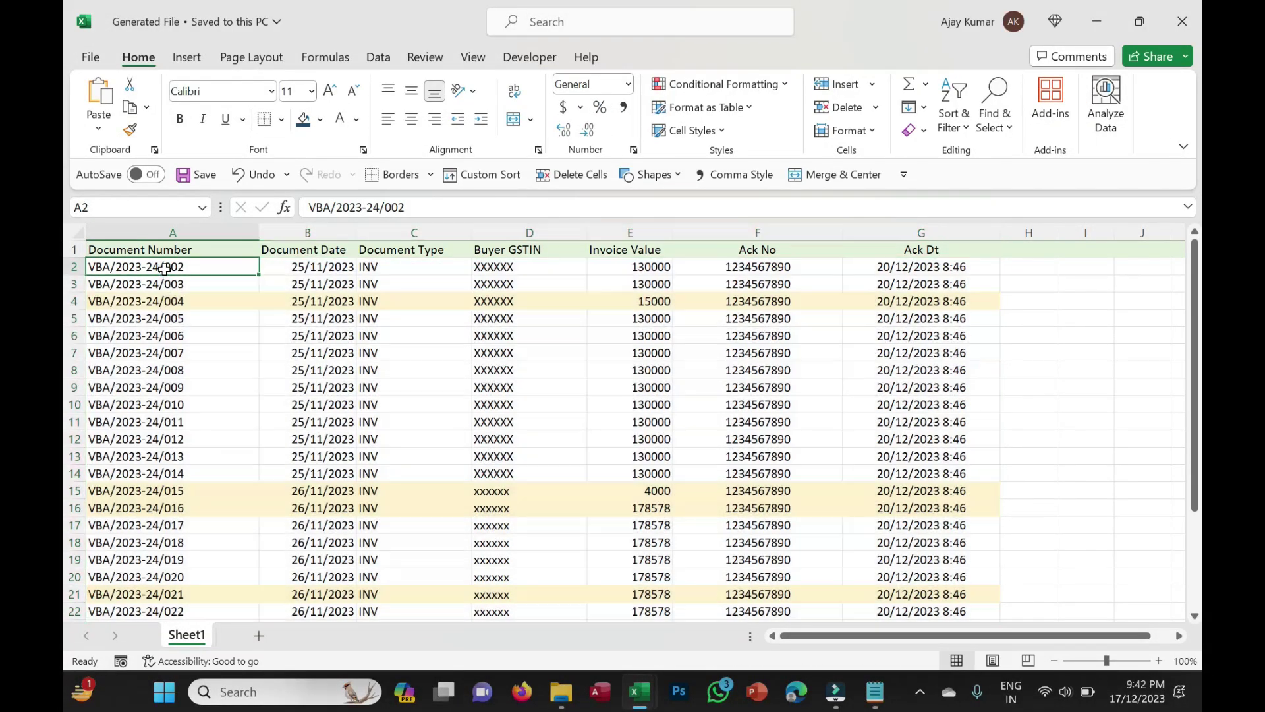
# Step: Clear the invoice data from A2:G in Generated File, leaving only the header row
pyautogui.click(164, 269)
pyautogui.hotkey('ctrl', 'shift', 'Right')
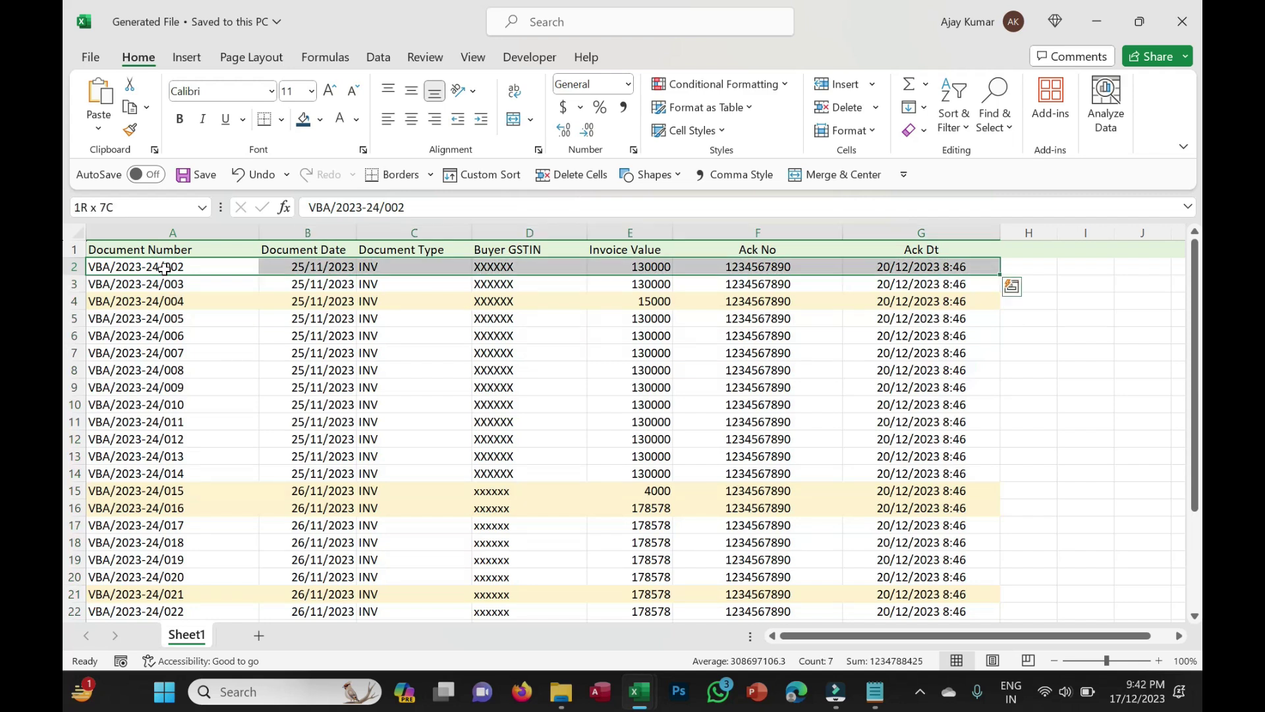
pyautogui.hotkey('ctrl', 'shift', 'Down')
pyautogui.press('Delete')
pyautogui.scroll(3, 164, 268)
pyautogui.click(307, 352)
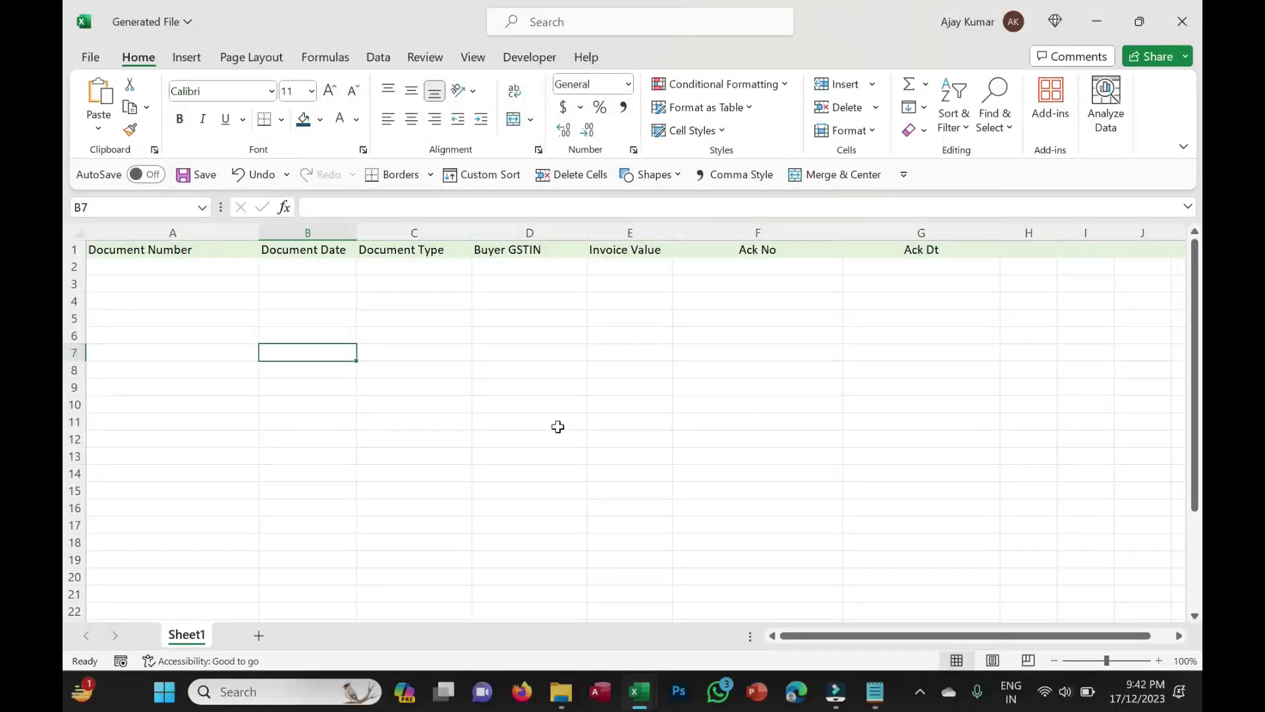
# Step: Save and close Generated File, then return to the VBA editor
pyautogui.click(1184, 21)
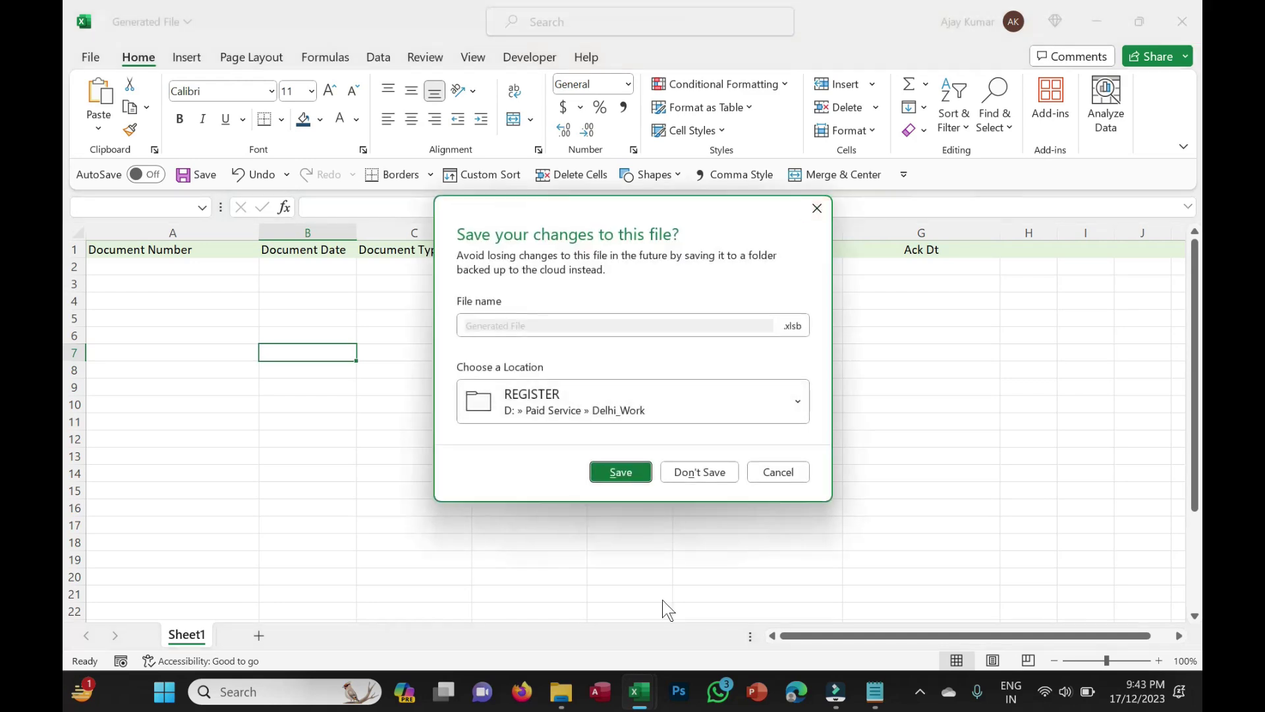
pyautogui.click(641, 472)
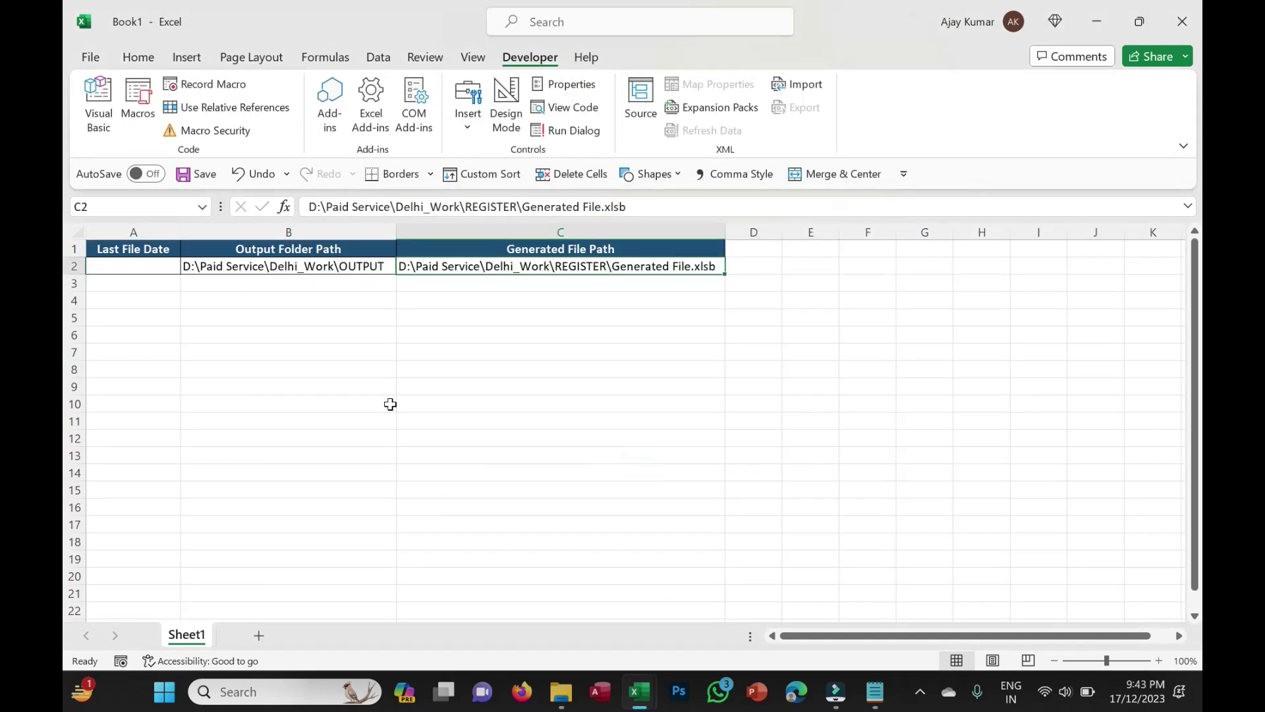
pyautogui.hotkey('alt', 'F11')
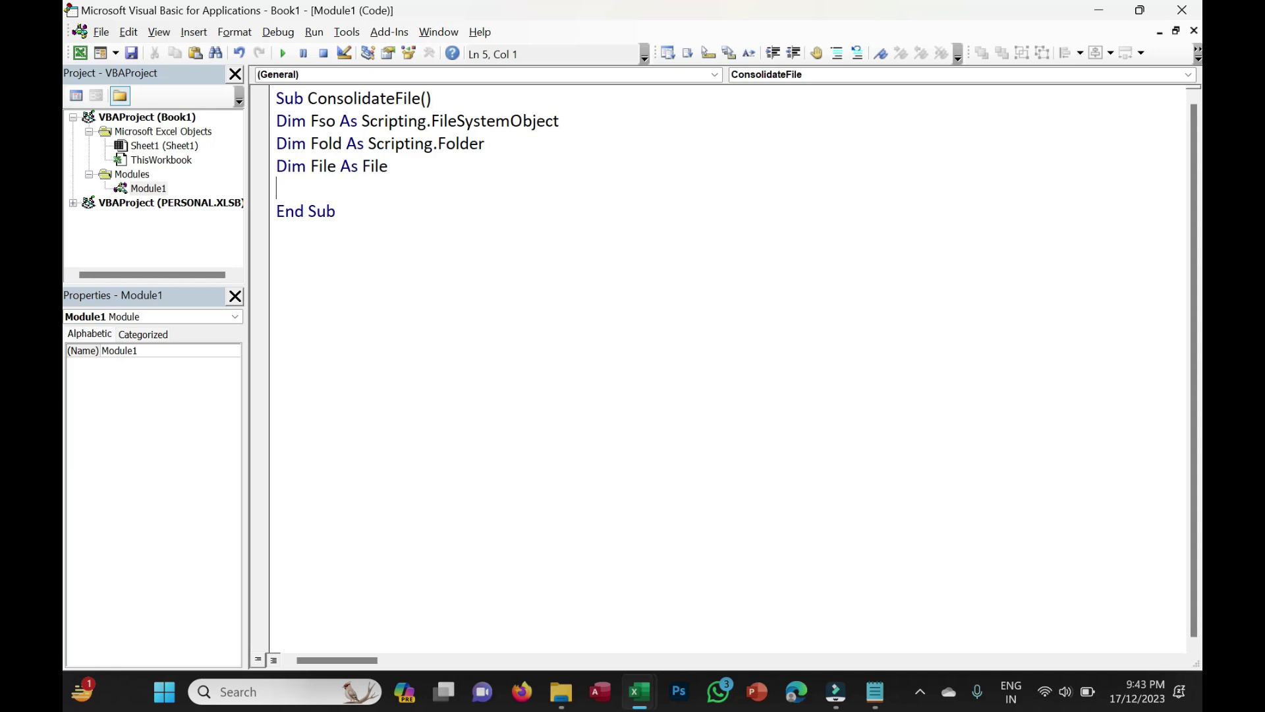
# Step: Declare RegisterFile and OutputFile as Workbook, and RegSh and OutSh as Worksheet
pyautogui.write('Dim')
pyautogui.write(' RegisterFile as ')
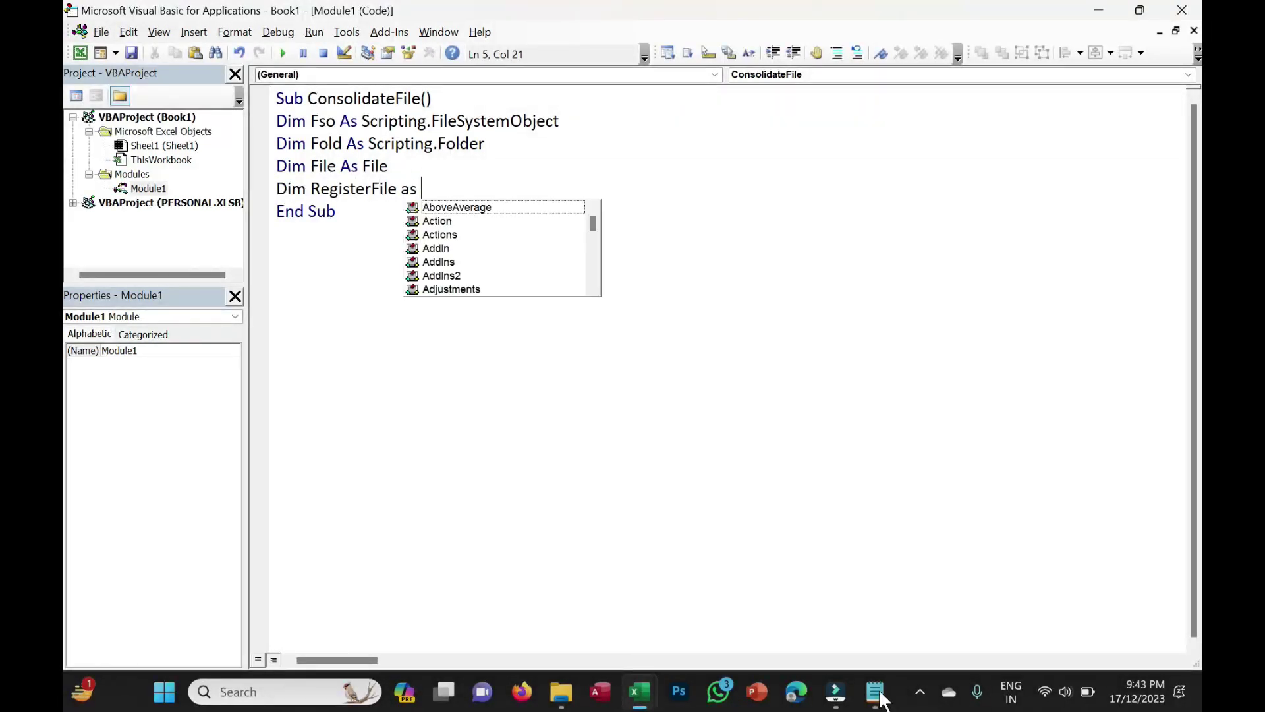
pyautogui.write('work,')
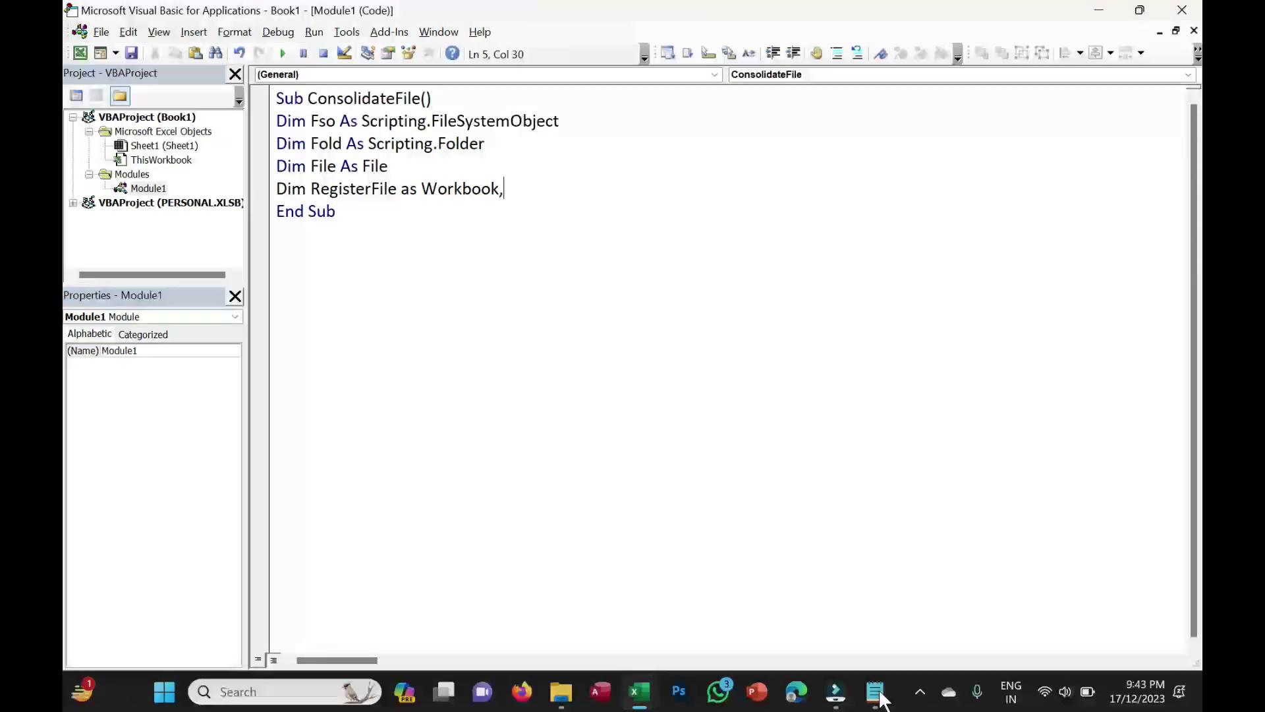
pyautogui.write('OutputFile as workboo')
pyautogui.press('Return')
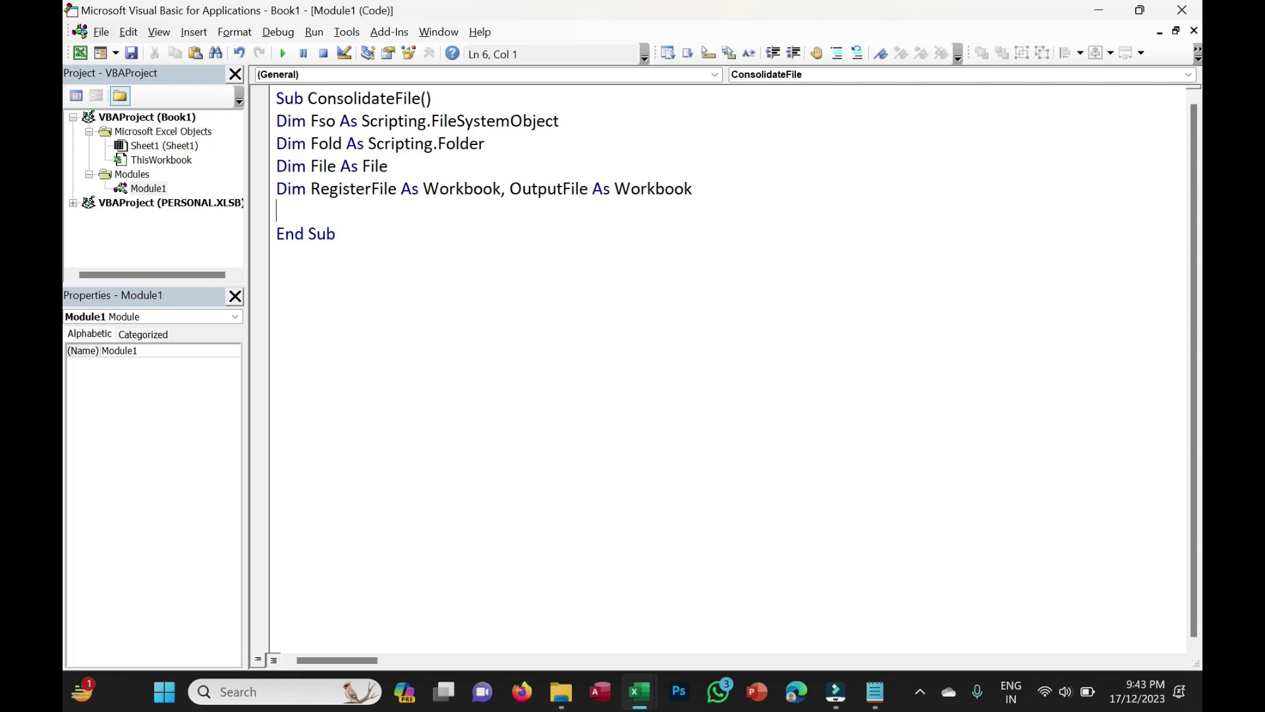
pyautogui.write('Dim RegSh as worksh')
pyautogui.press('Tab')
pyautogui.write(', OutSh as works')
pyautogui.press('Tab')
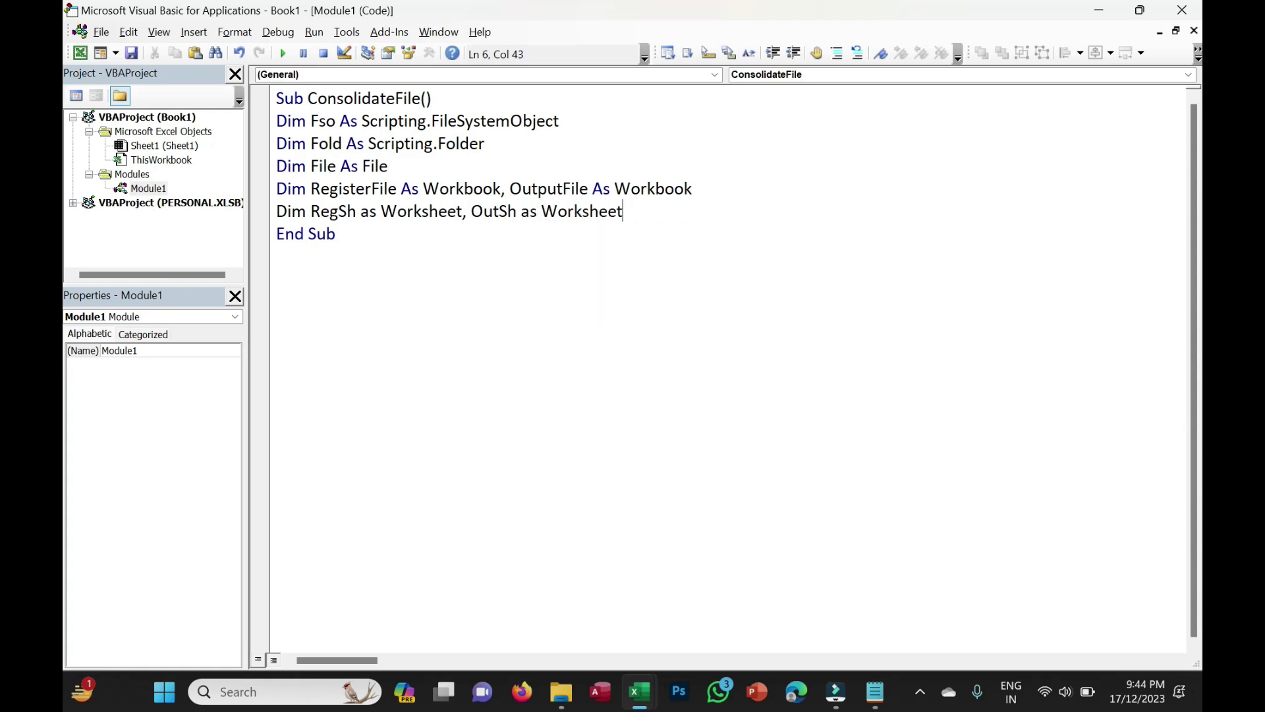
# Step: Add a declaration of FileCreatDt as Date below the worksheet variables
pyautogui.click(498, 211)
pyautogui.click(328, 211)
pyautogui.click(658, 206)
pyautogui.press('Return')
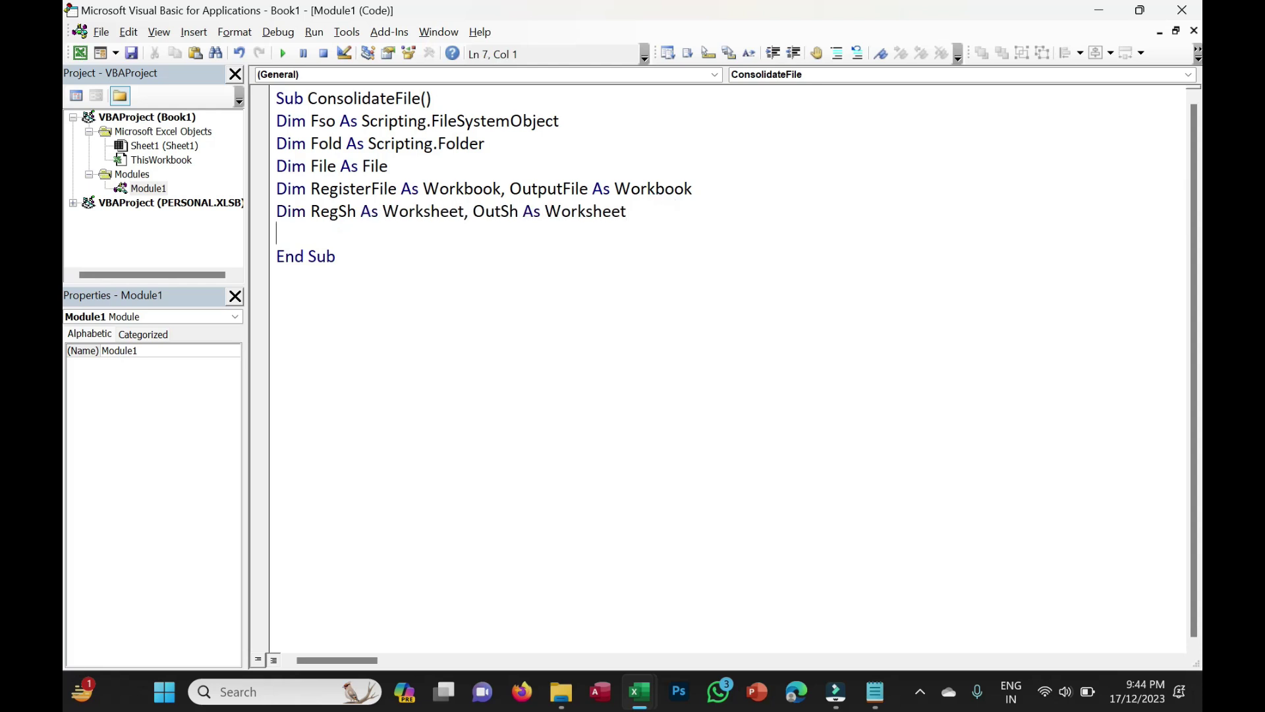
pyautogui.write('Dim FileCreatDt as date')
pyautogui.press('Tab')
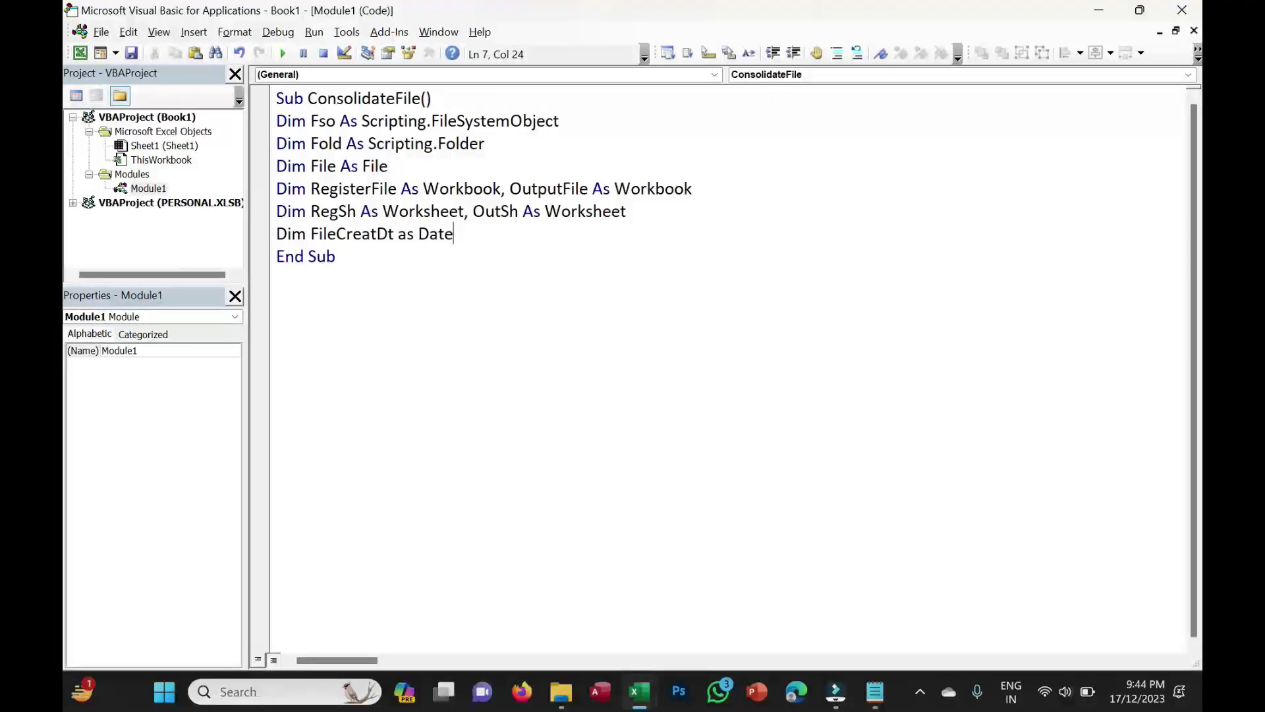
pyautogui.press('Return')
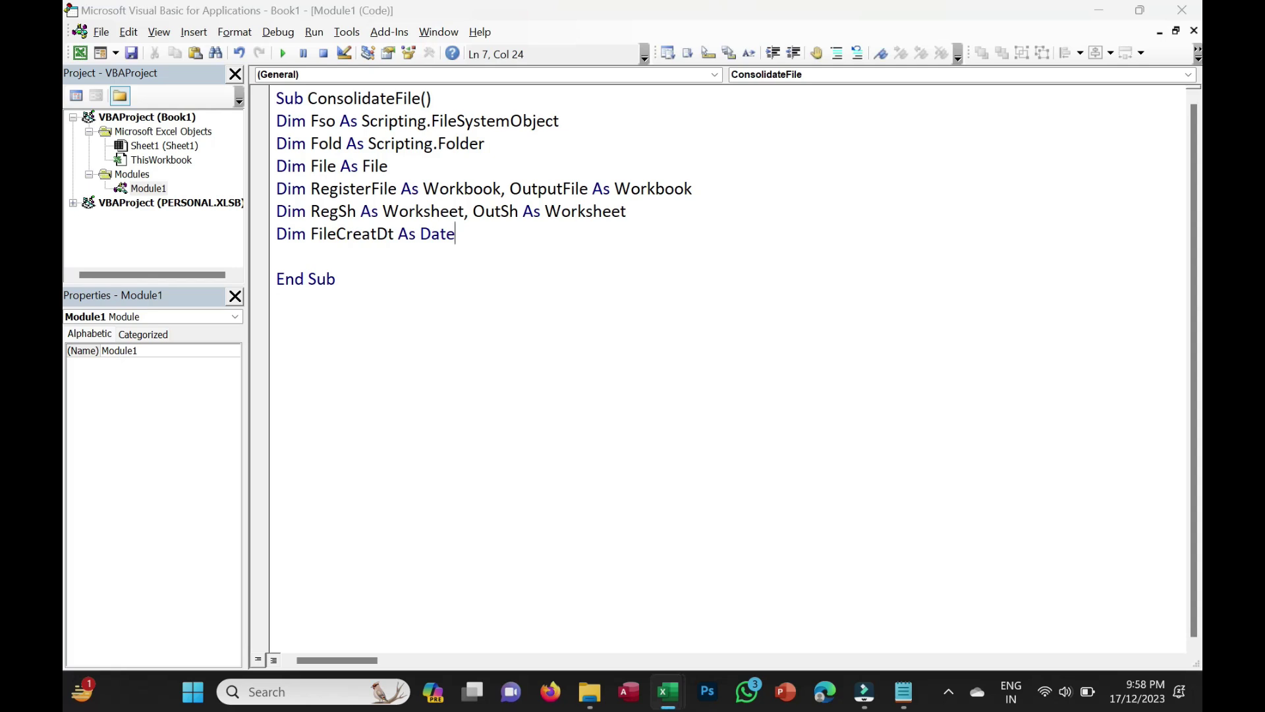
# Step: Assign GenPathFile = Sheet1.Range("C2"), checking the path cells in Book1
pyautogui.press('Return')
pyautogui.write('GenPathFile  = Sheet1.Range("C2")')
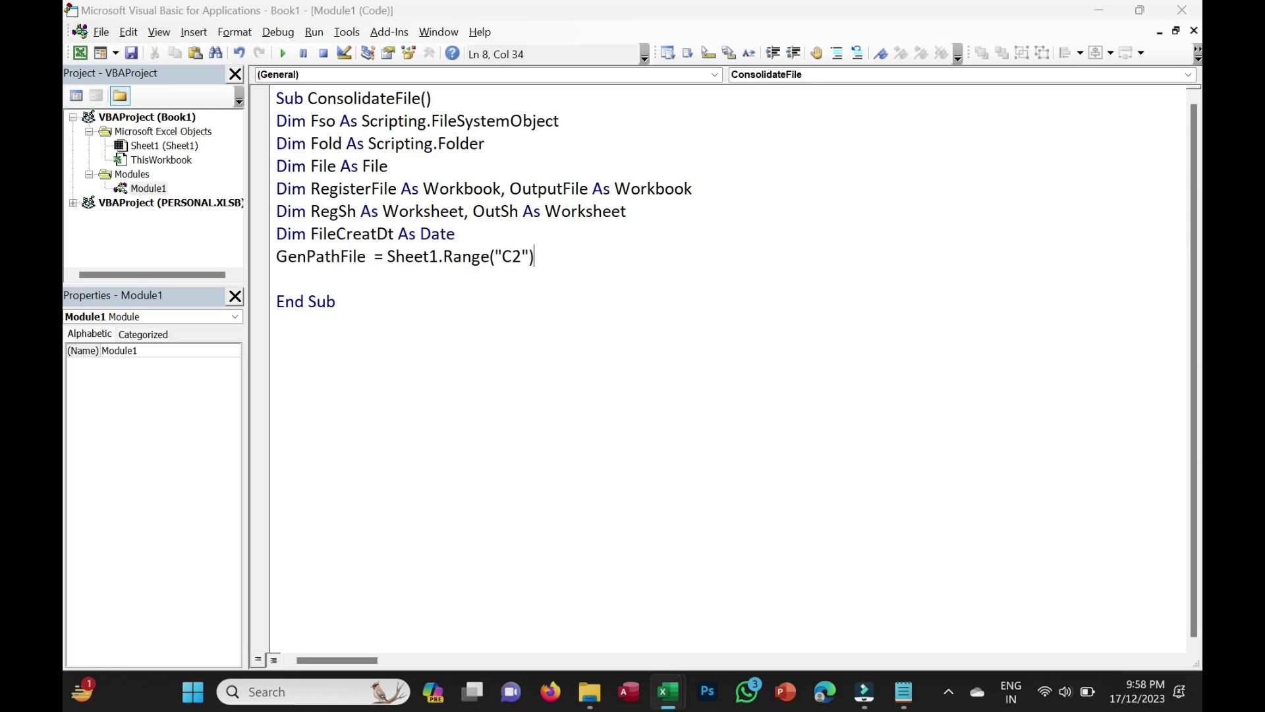
pyautogui.moveTo(638, 691)
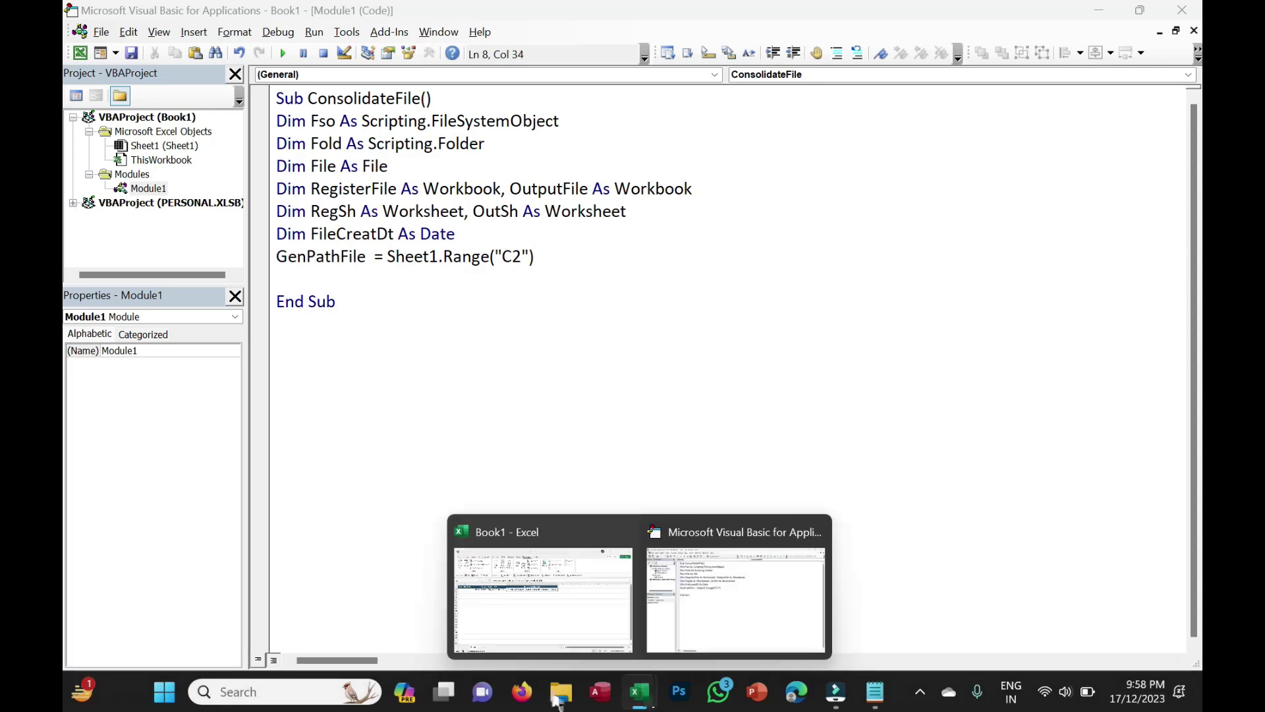
pyautogui.click(547, 580)
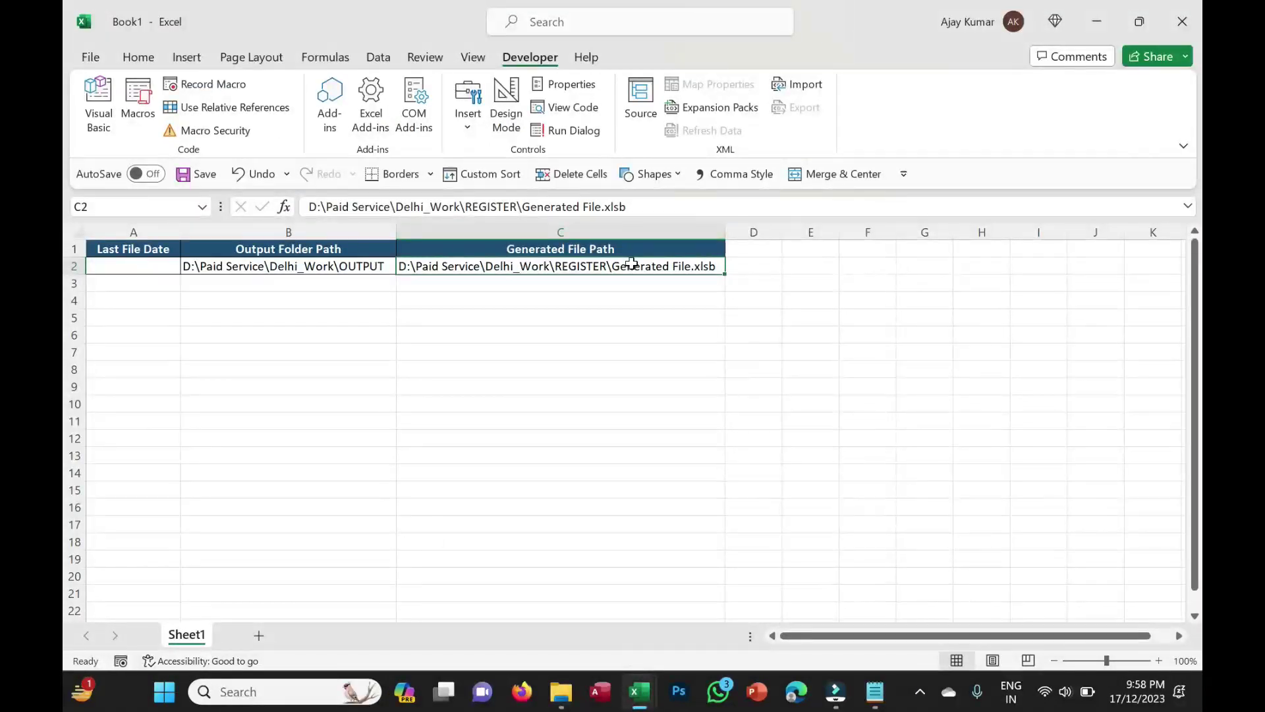
pyautogui.click(295, 269)
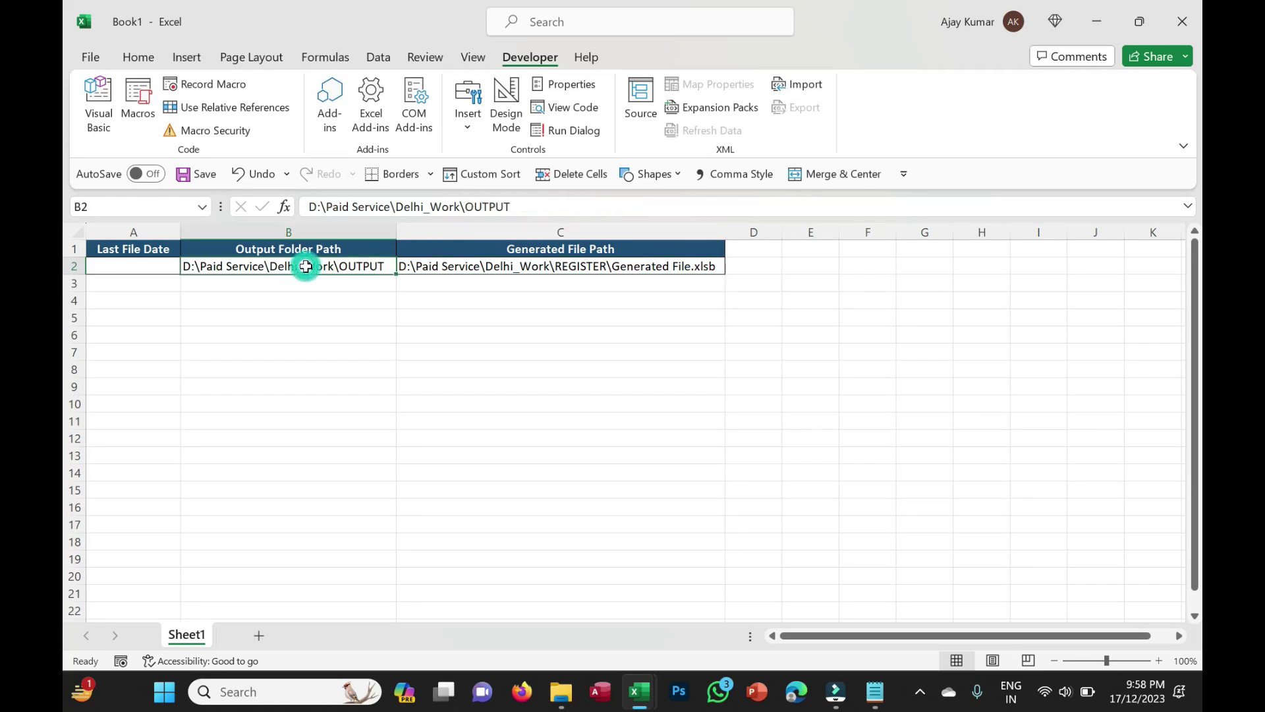
pyautogui.hotkey('alt', 'F11')
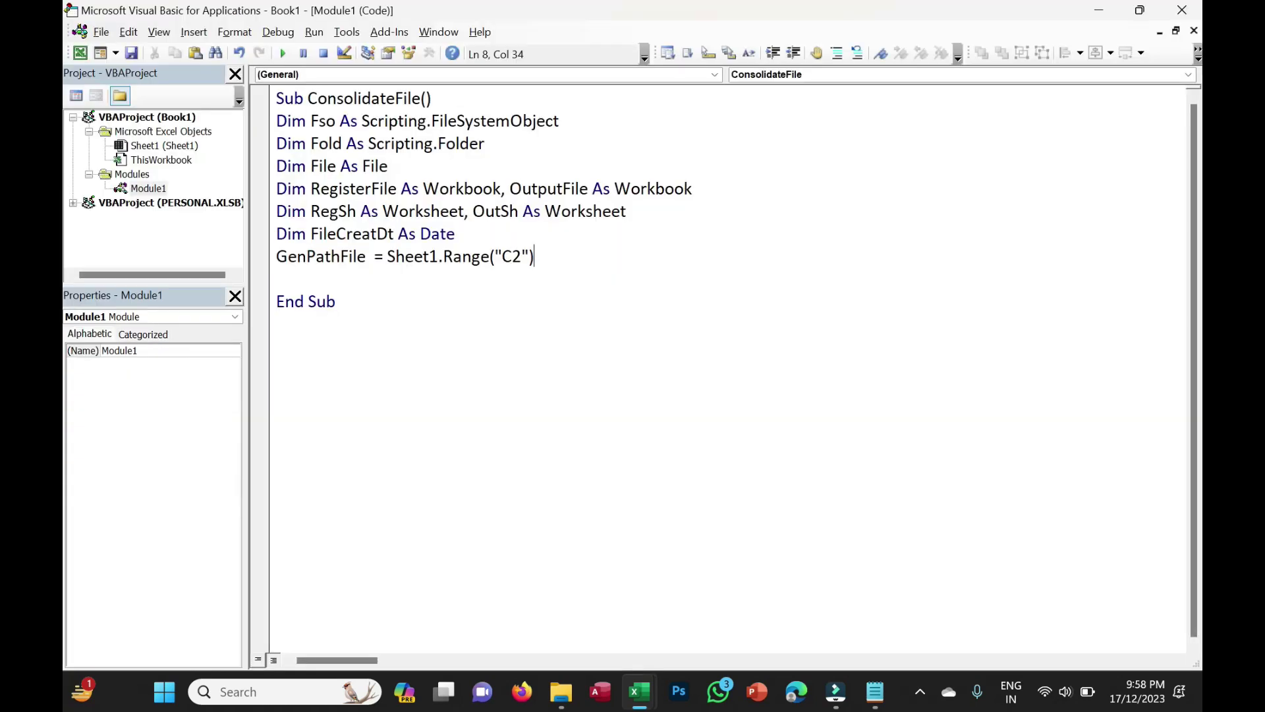
pyautogui.press('Return')
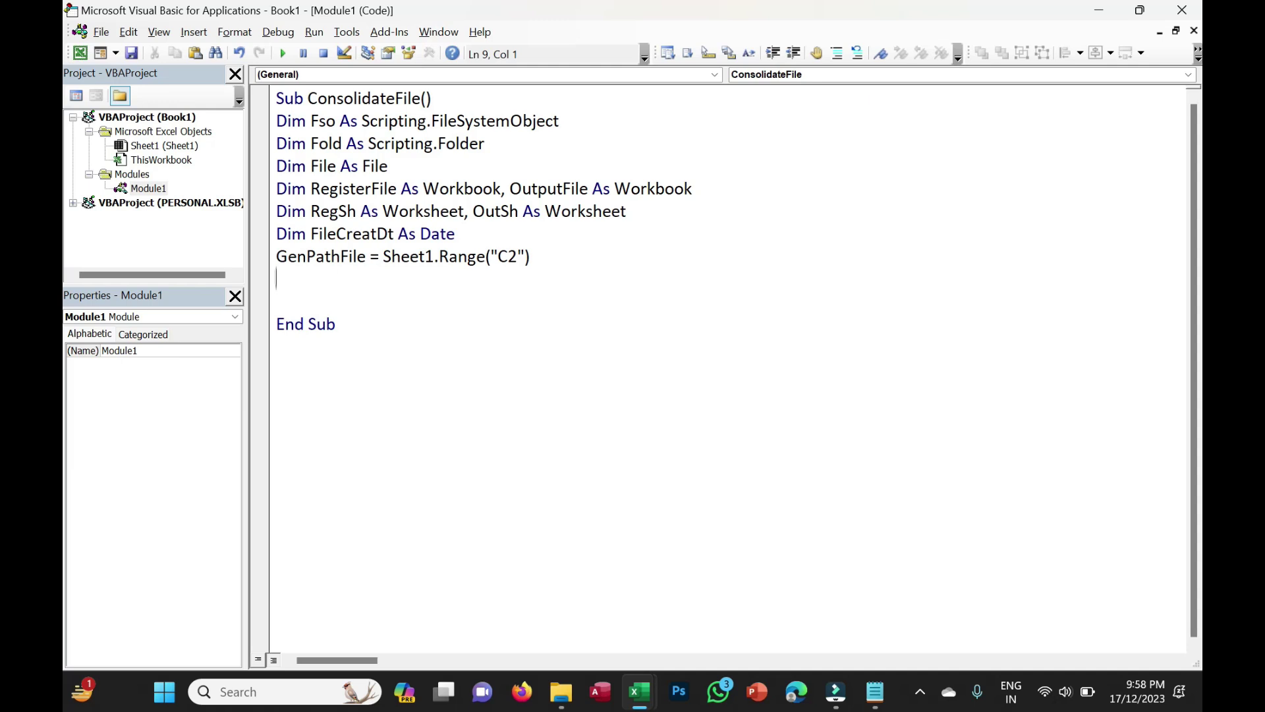
# Step: Rename the variables RegisterFile to GenFile and RegSh to GenSh
pyautogui.moveTo(371, 190); pyautogui.dragTo(311, 190)
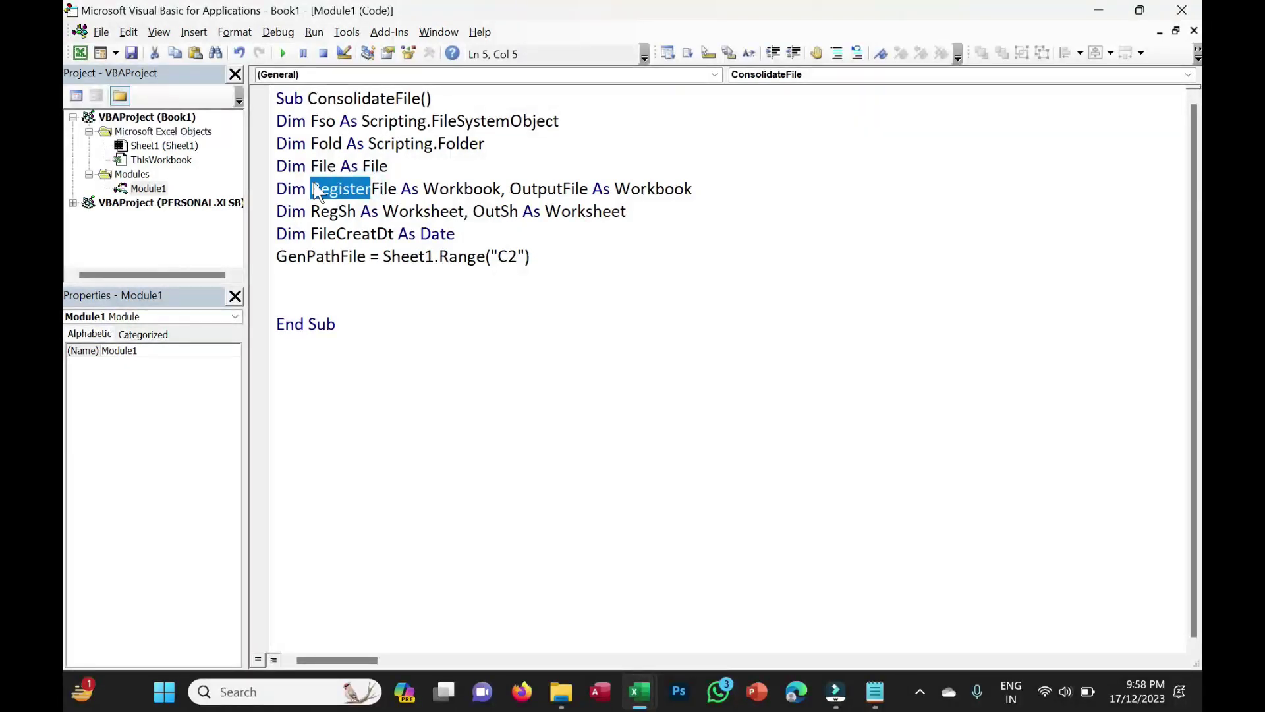
pyautogui.write('Gen')
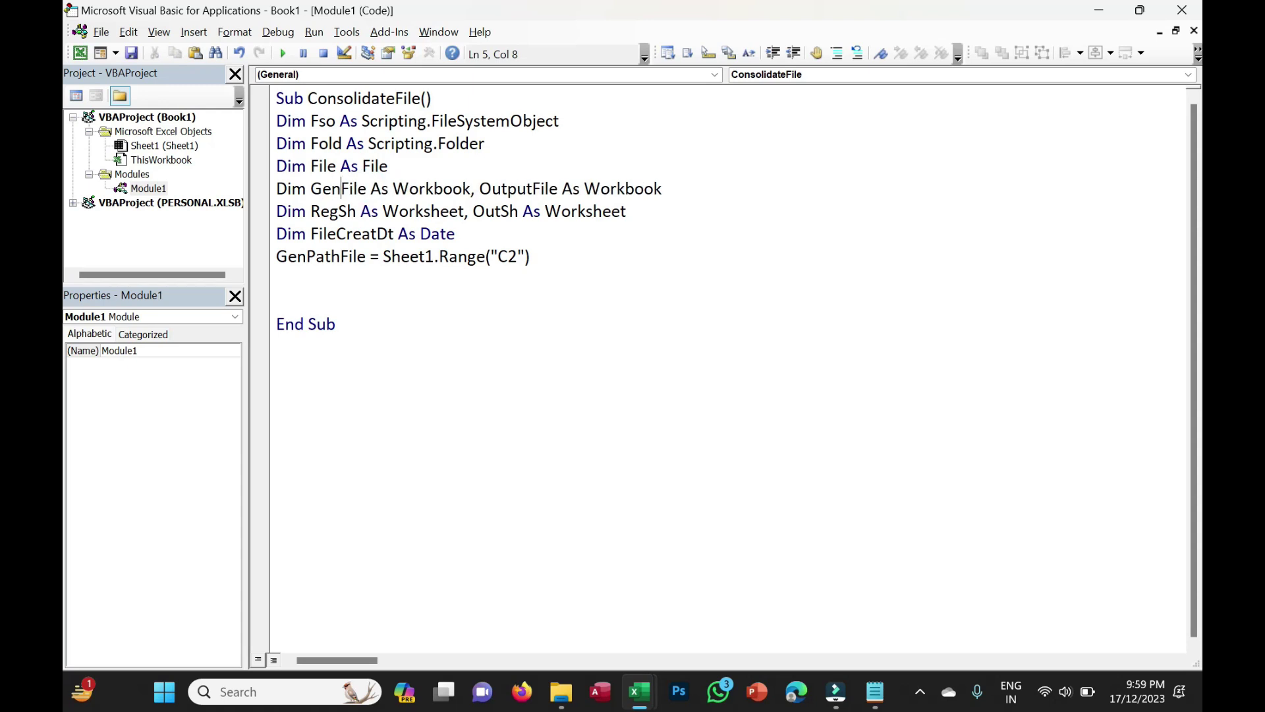
pyautogui.click(336, 211)
pyautogui.press('BackSpace')
pyautogui.press('BackSpace')
pyautogui.press('BackSpace')
pyautogui.write('Gen')
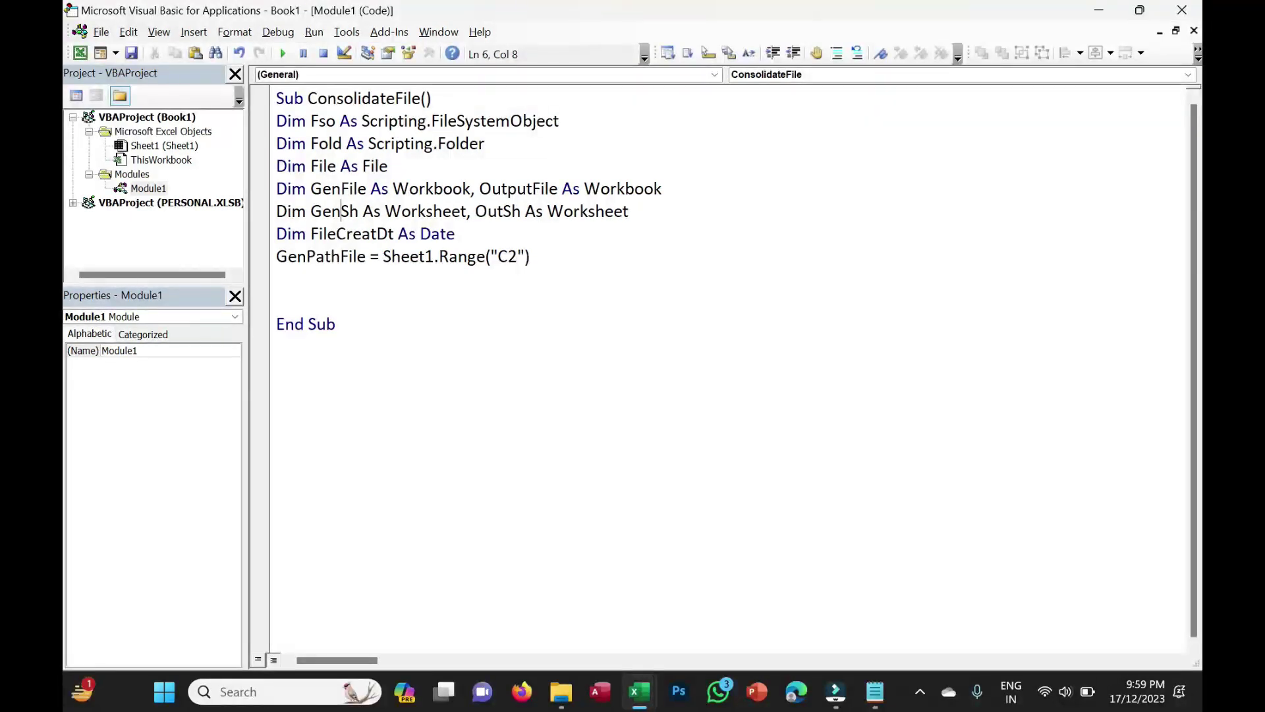
pyautogui.moveTo(367, 190); pyautogui.dragTo(312, 191)
pyautogui.write('Path')
pyautogui.click(366, 256)
pyautogui.hotkey('ctrl', 'z')
# Step: Add Set GenFile = Workbooks.Open(GenPathFile) after the GenPathFile line
pyautogui.click(531, 256)
pyautogui.press('Return')
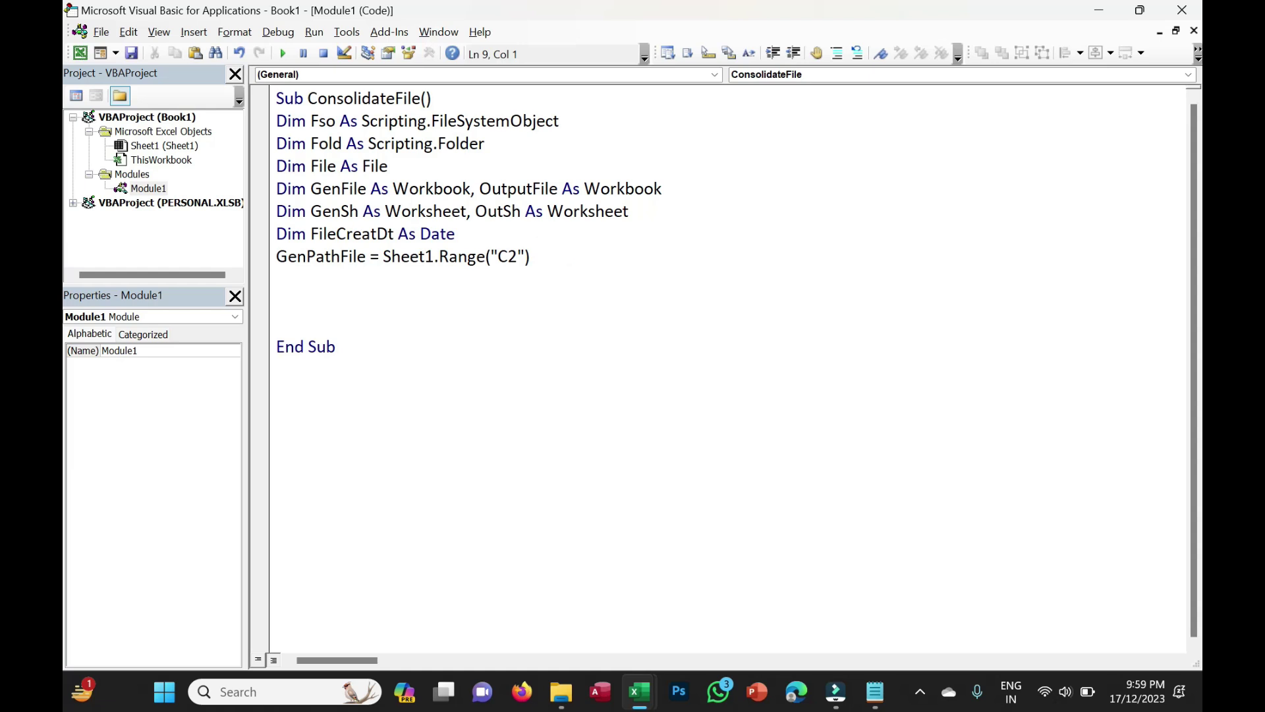
pyautogui.write('Set Gen')
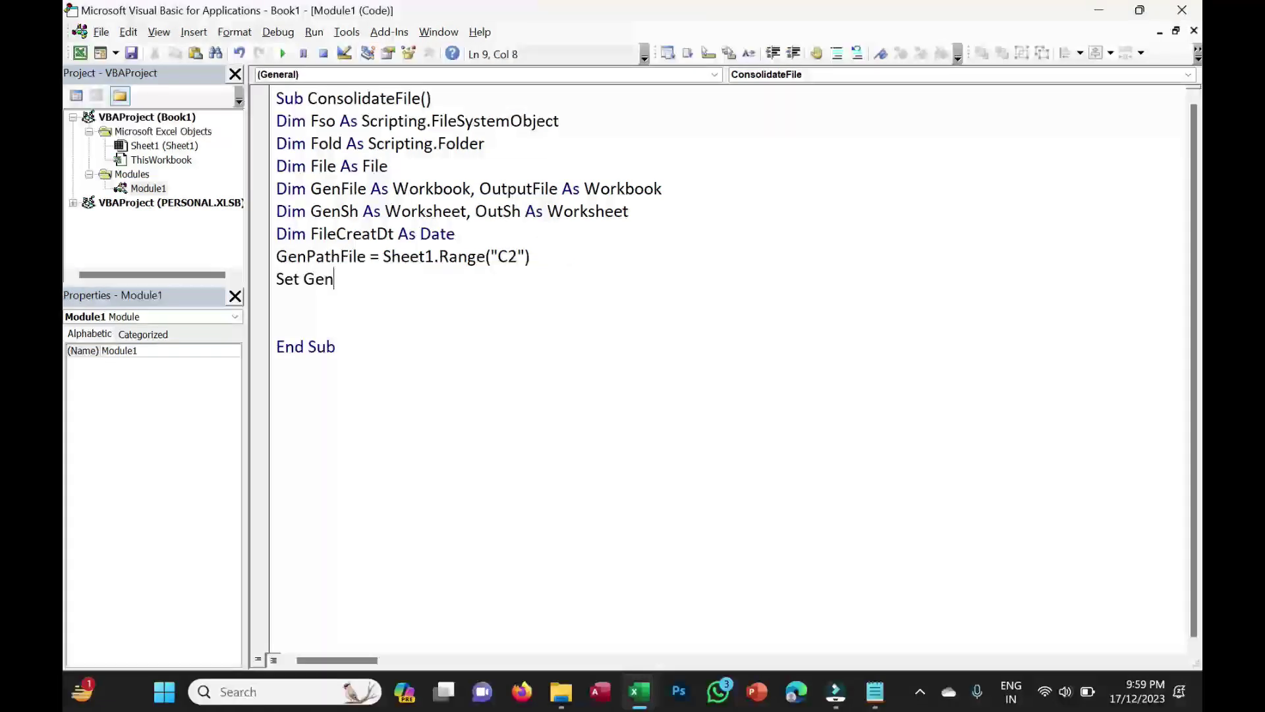
pyautogui.write('File = Workbooks.O')
pyautogui.press('Tab')
pyautogui.write('(')
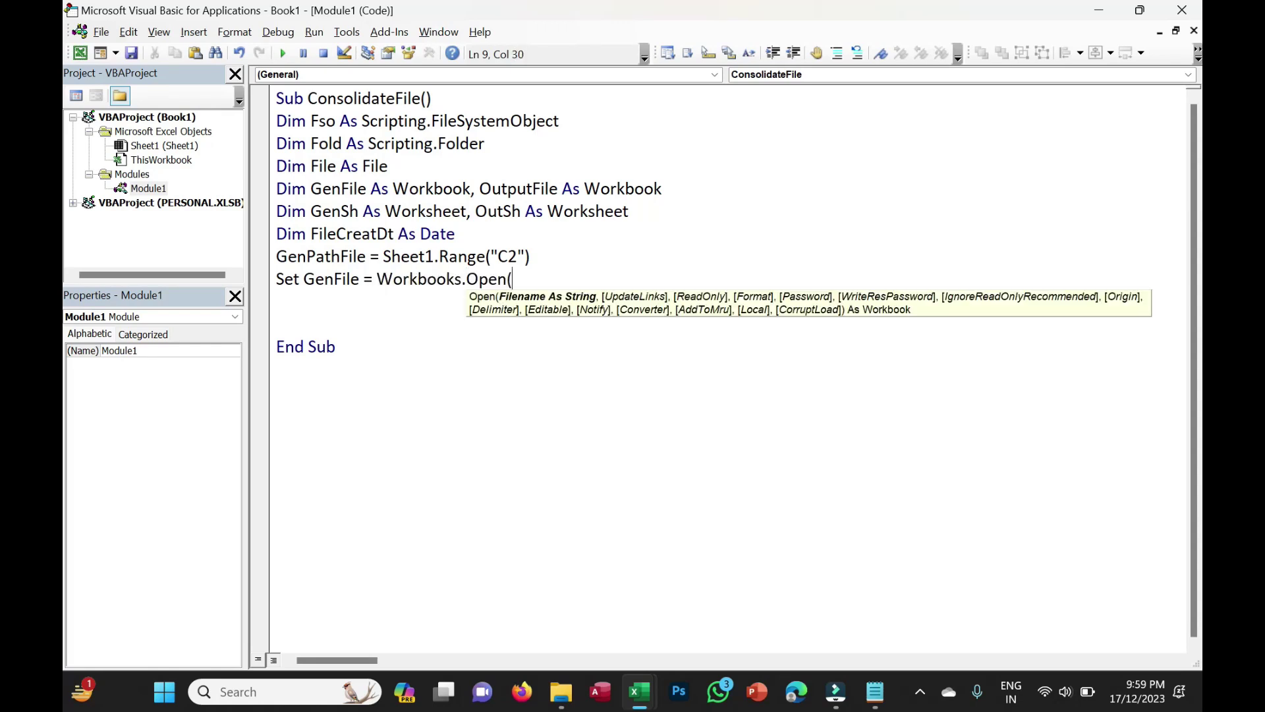
pyautogui.write('GenPathFile)')
pyautogui.press('Return')
pyautogui.click(316, 257)
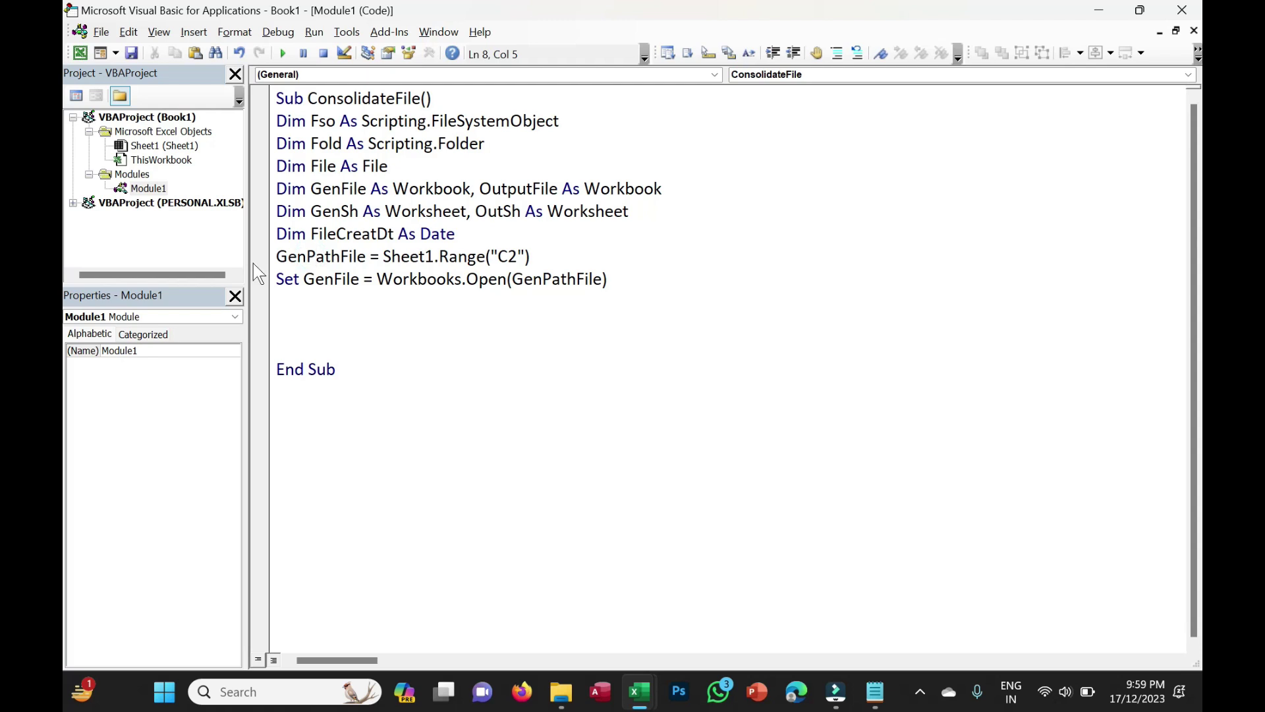
# Step: Set a breakpoint on the GenPathFile line and step through until Generated File opens
pyautogui.click(261, 258)
pyautogui.press('F8')
pyautogui.press('F8')
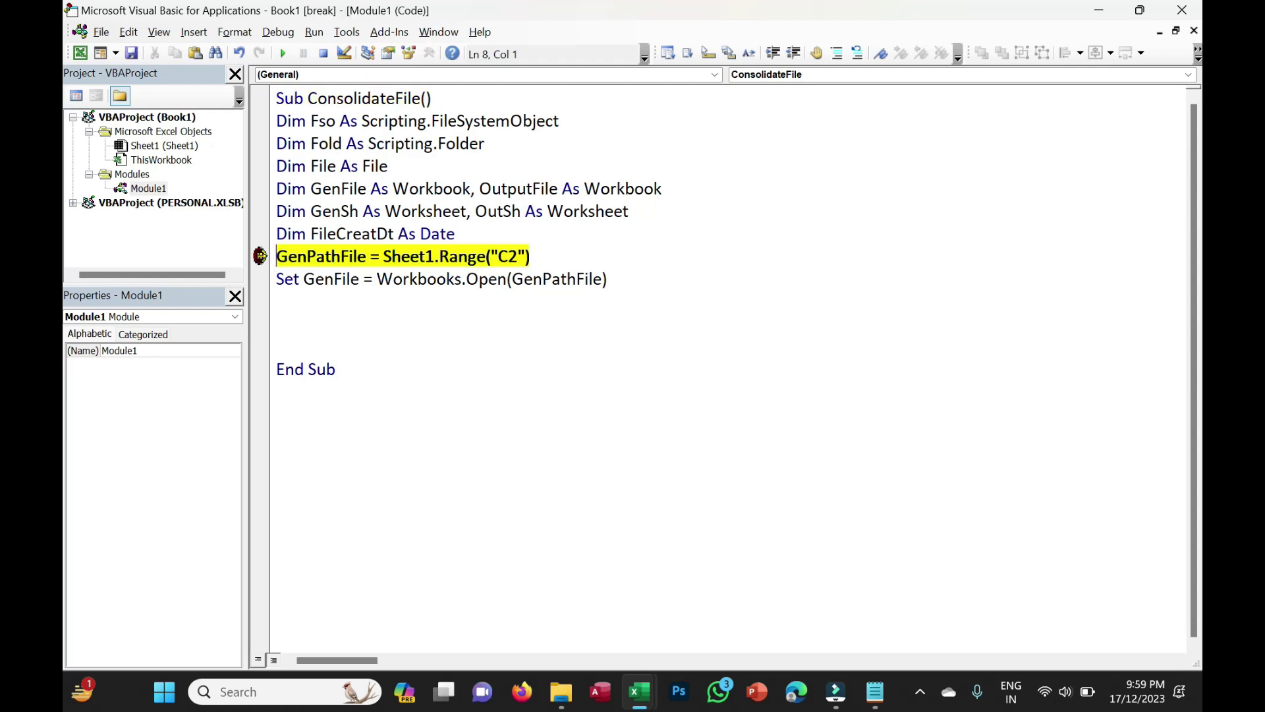
pyautogui.press('F8')
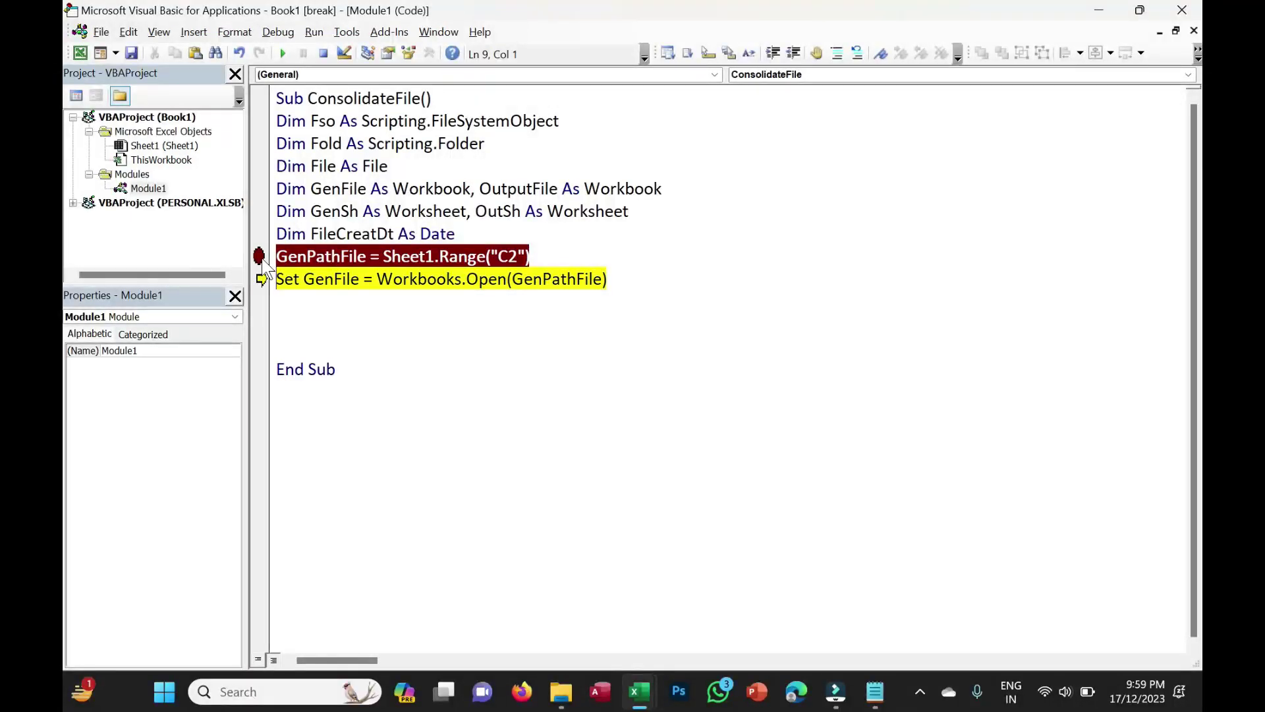
pyautogui.press('F8')
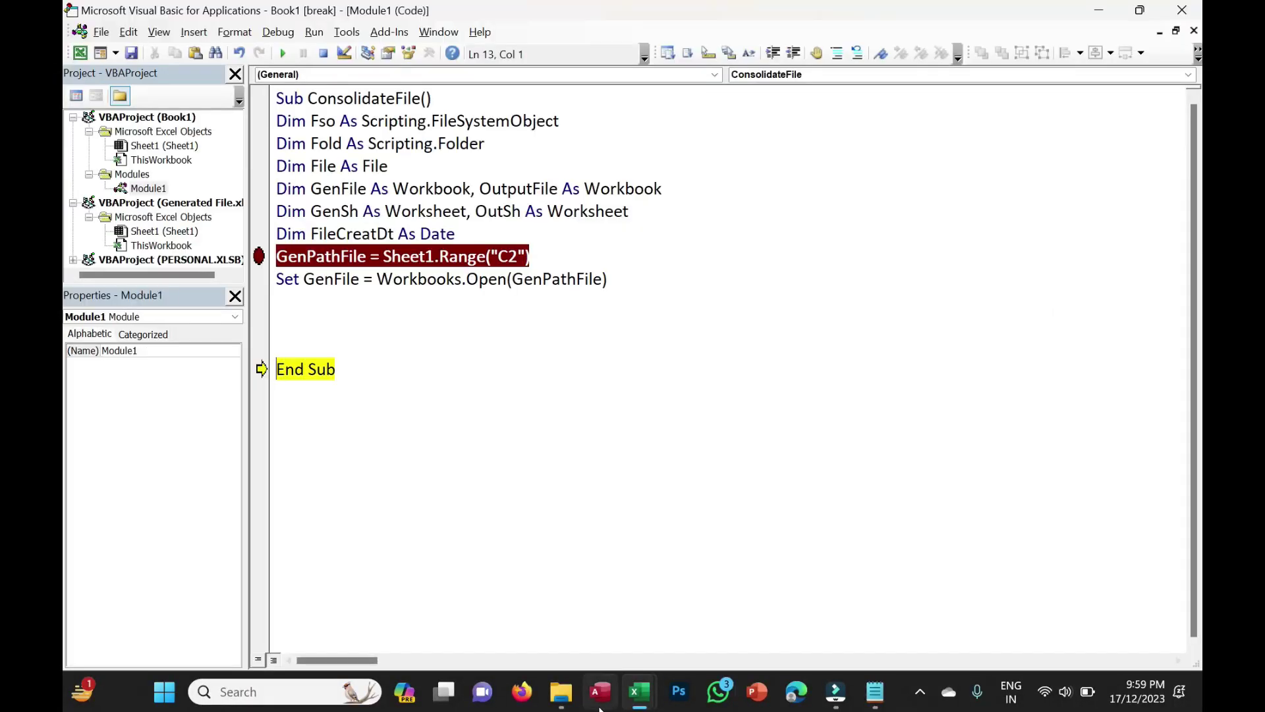
pyautogui.moveTo(639, 691)
pyautogui.click(804, 584)
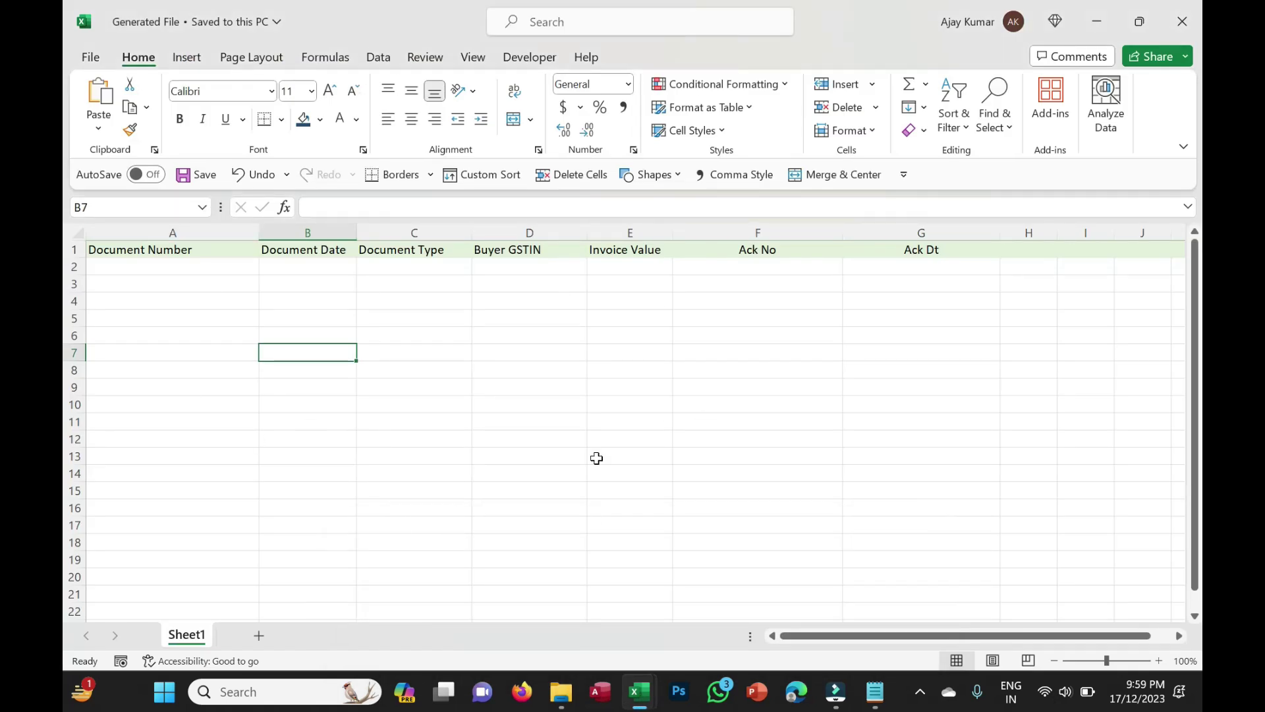
pyautogui.hotkey('alt', 'F11')
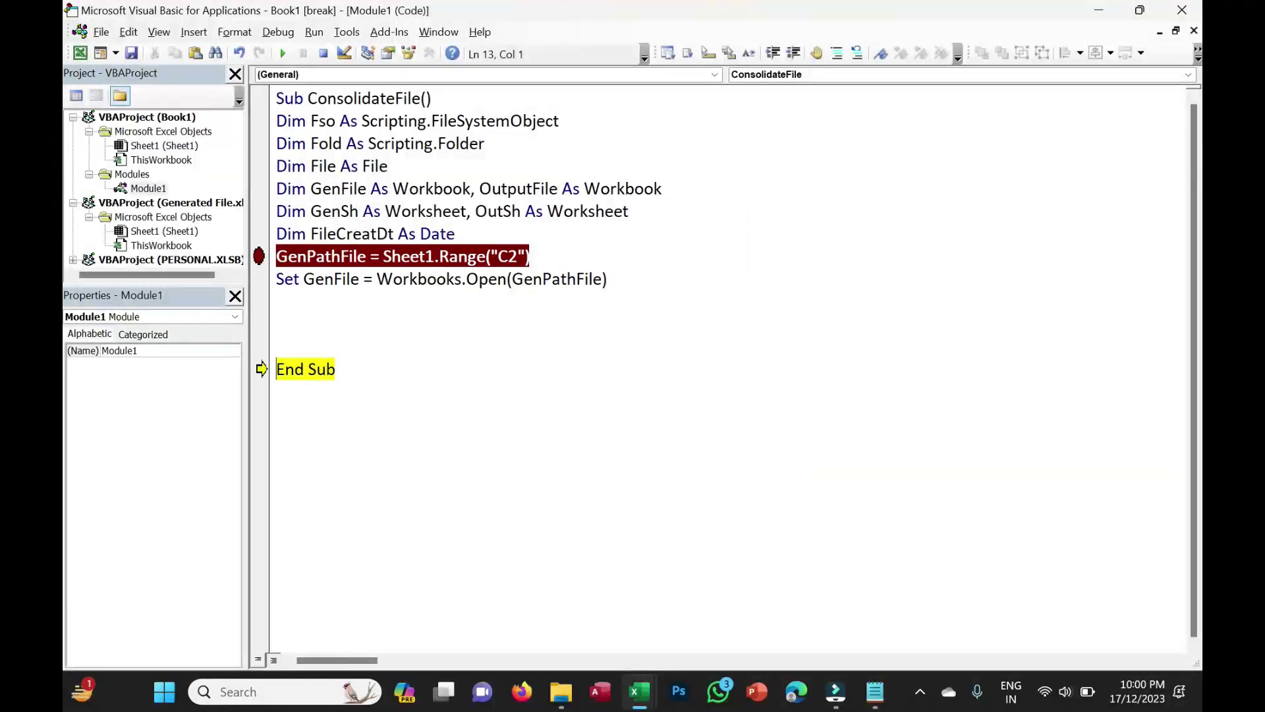
pyautogui.click(625, 280)
pyautogui.press('Return')
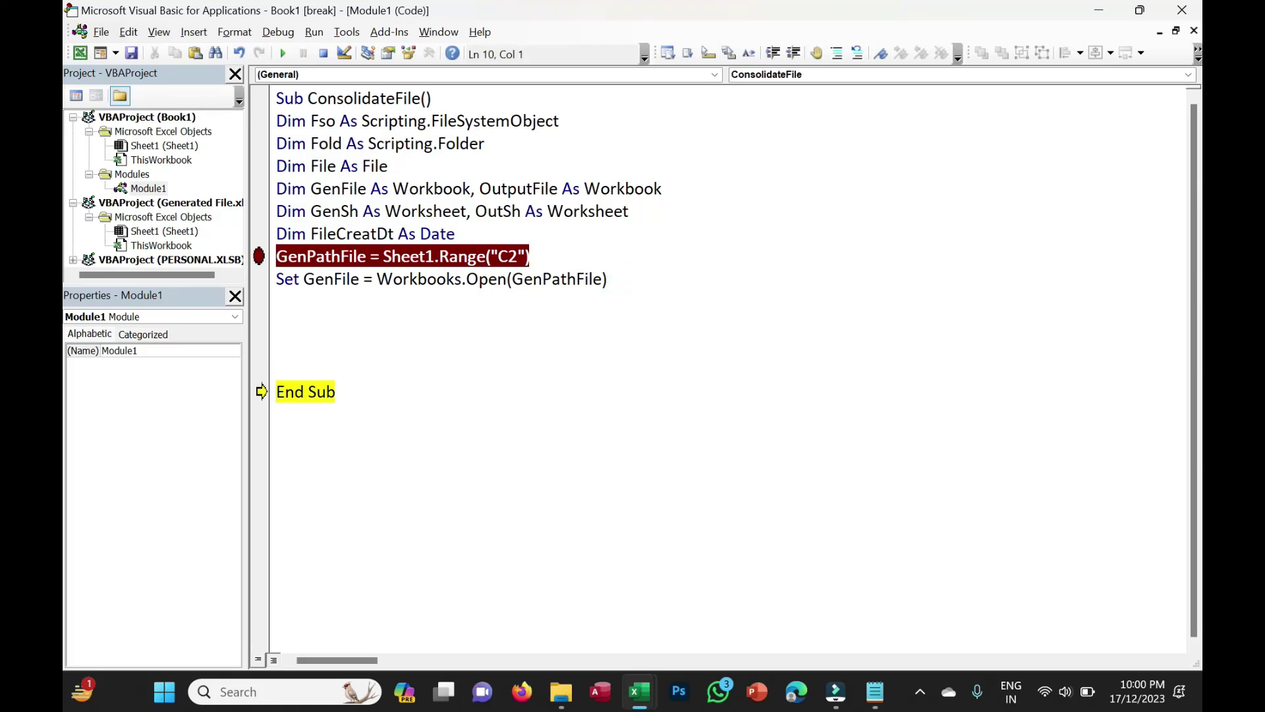
pyautogui.hotkey('alt', 'F11')
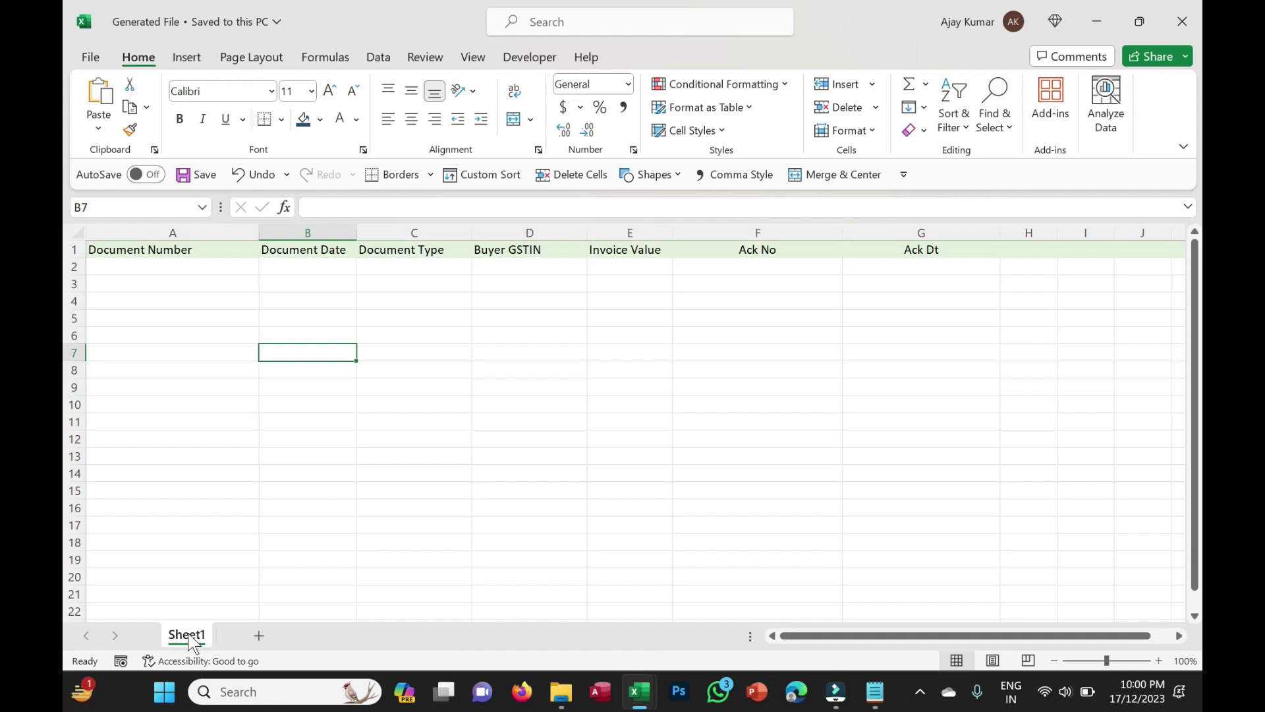
# Step: Add Set GenSh = GenFile.Sheets(1) in the macro
pyautogui.hotkey('alt', 'F11')
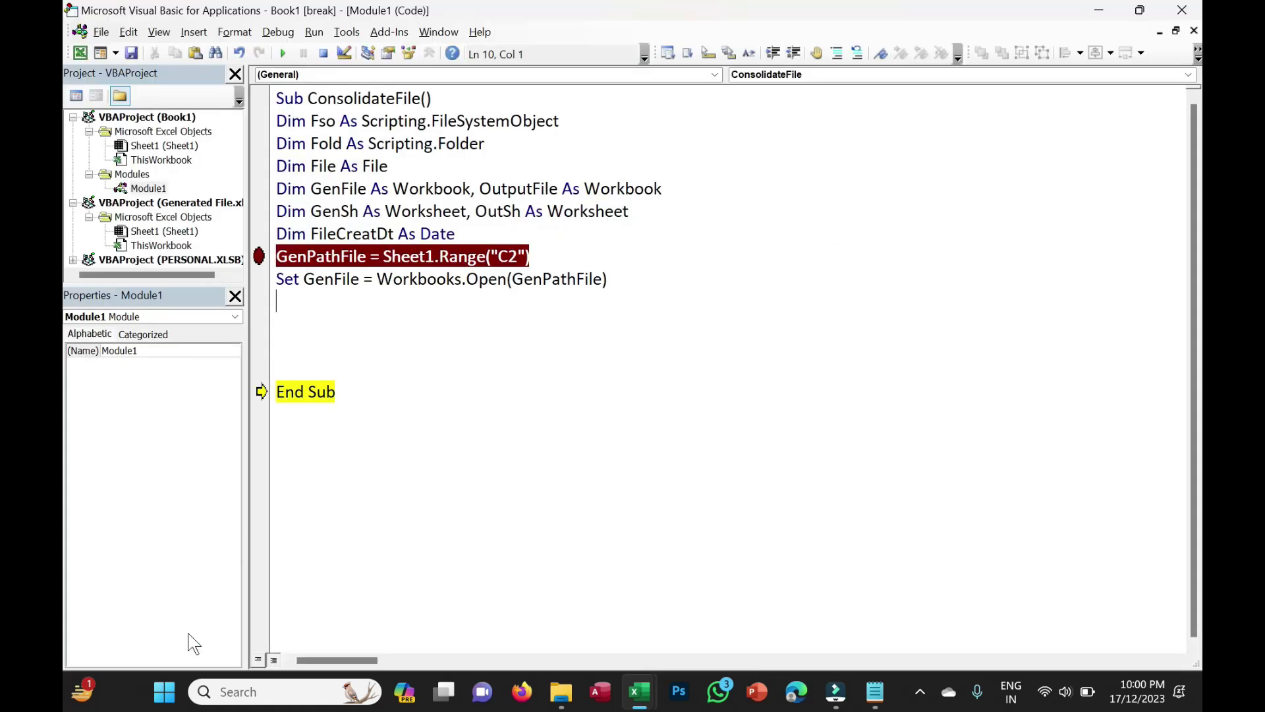
pyautogui.write('Set ')
pyautogui.write('GenSh = Gen')
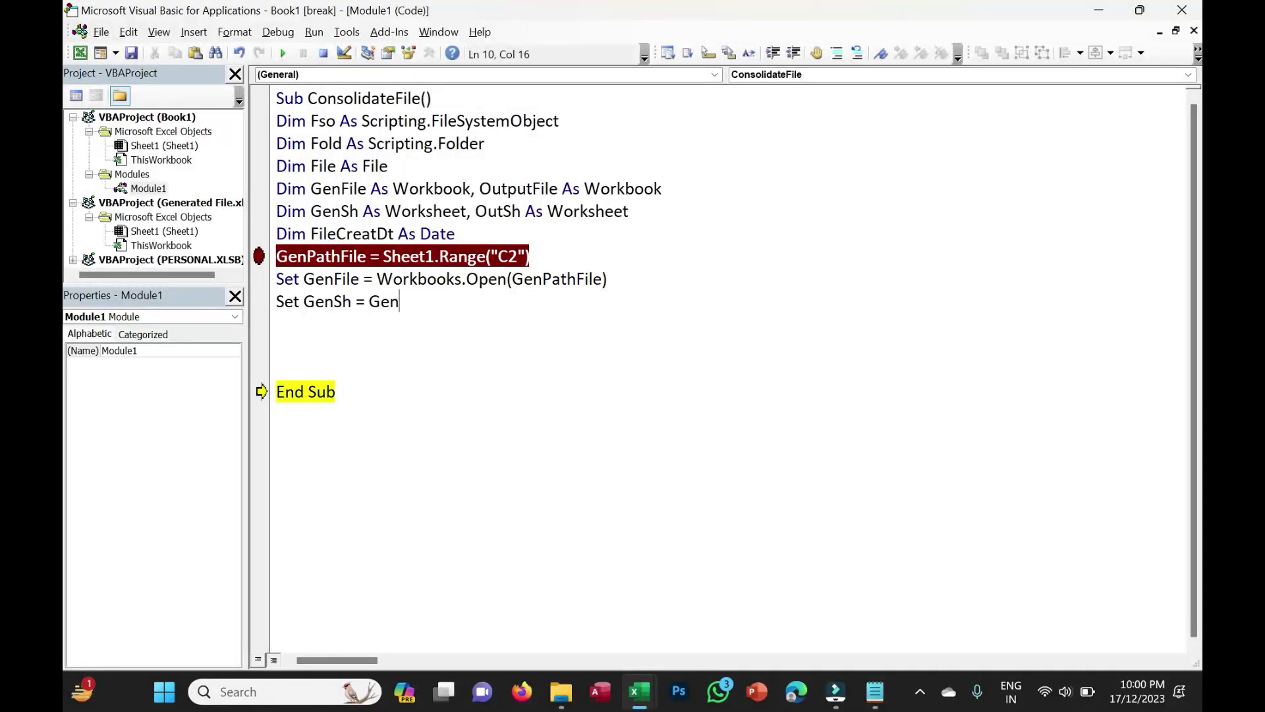
pyautogui.write('File.s')
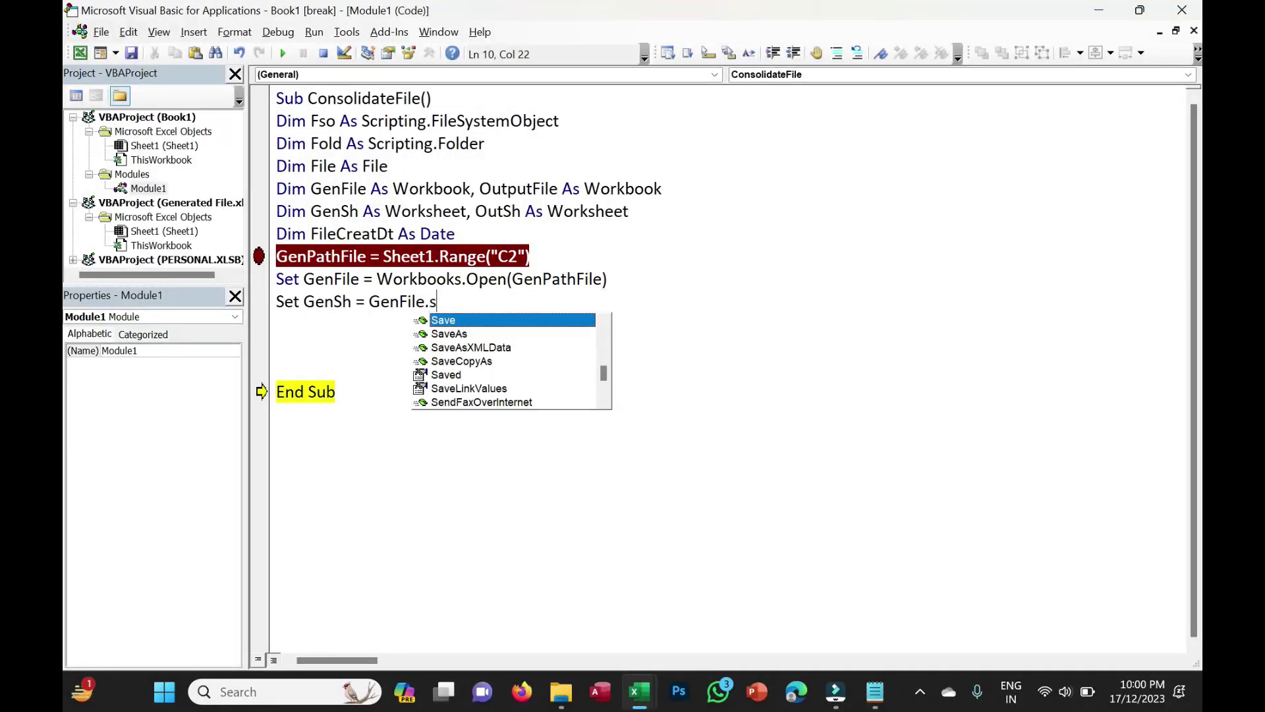
pyautogui.write('h')
pyautogui.press('Tab')
pyautogui.write('(1')
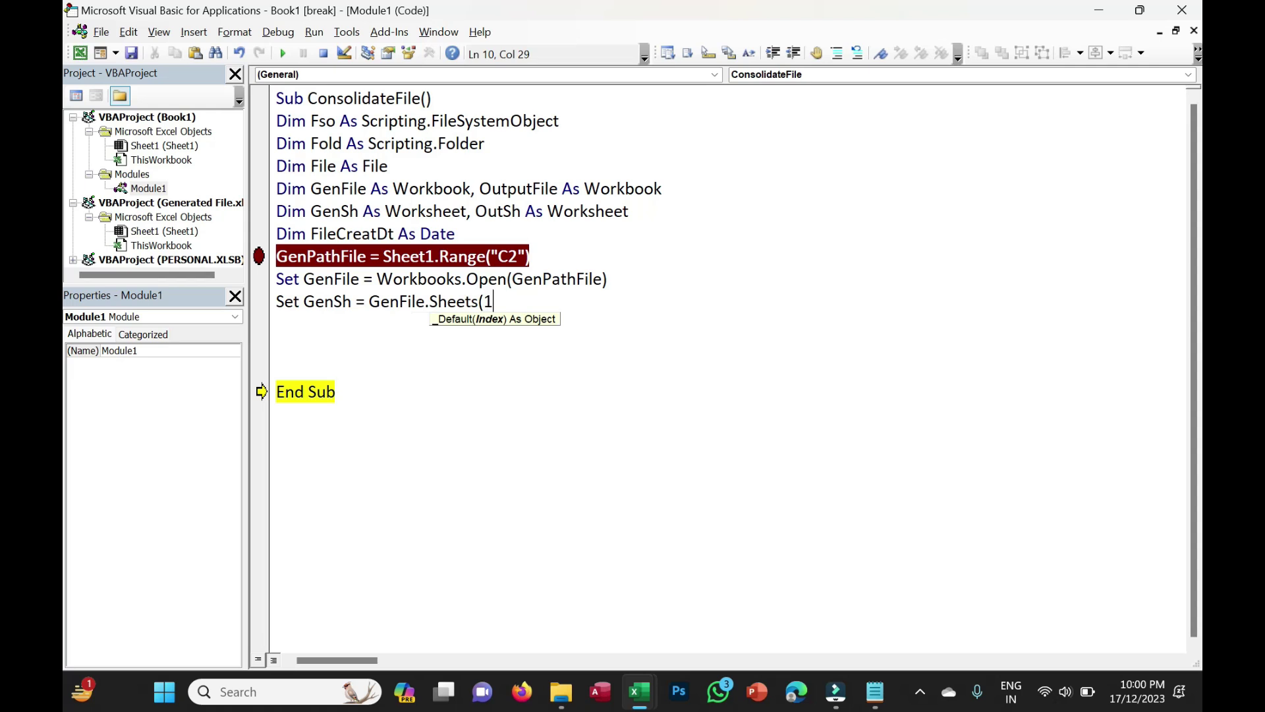
pyautogui.write(')')
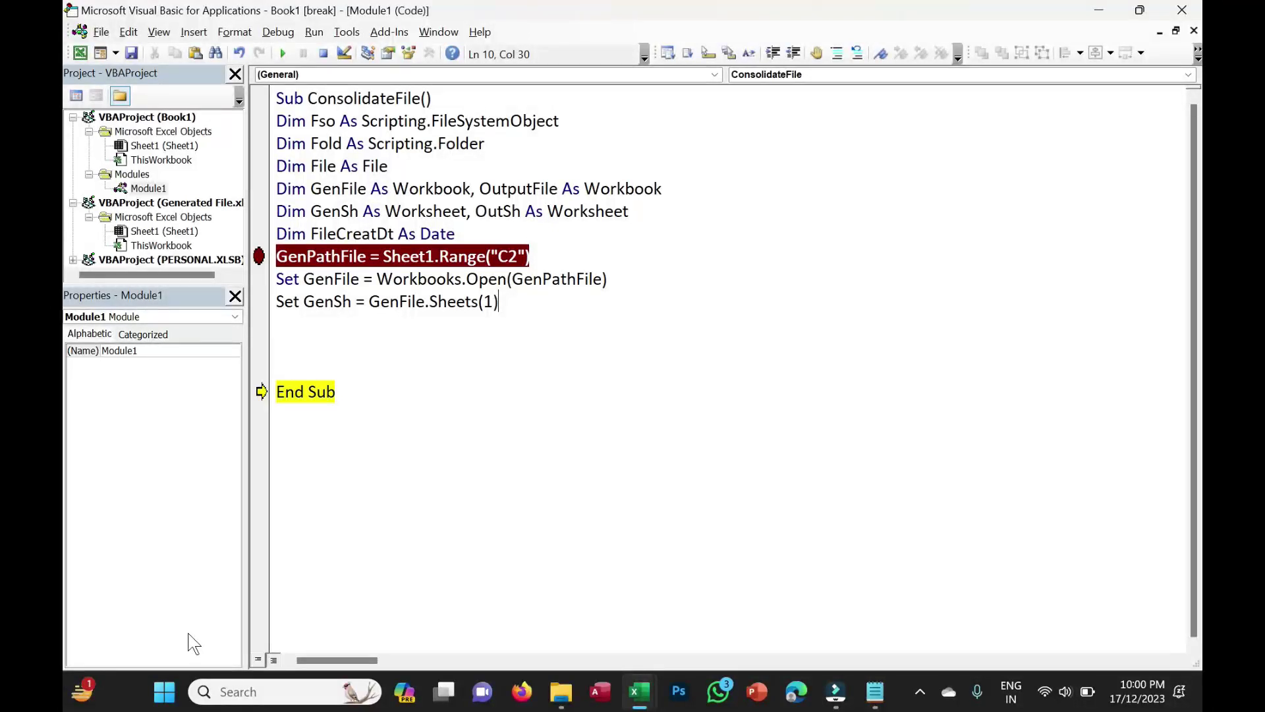
pyautogui.press('Return')
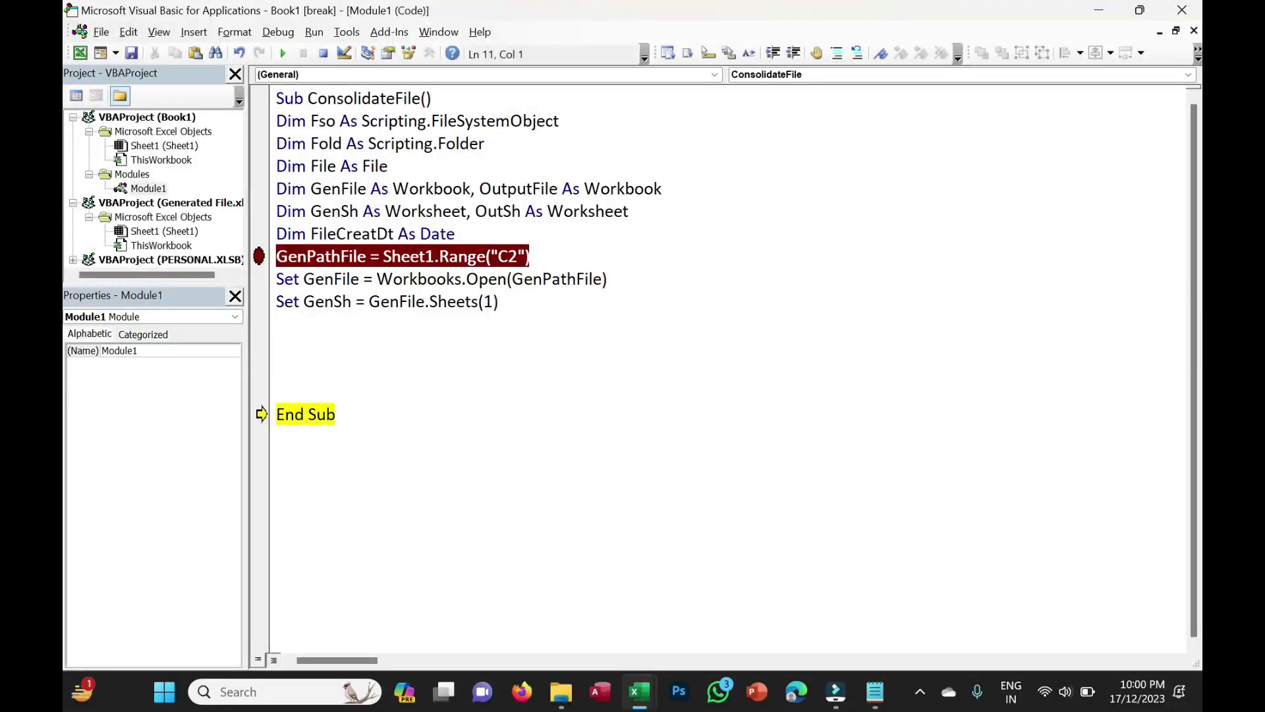
# Step: Add Set Fso = New Scripting.FileSystemObject and begin Set Fold = Fso.GetFolder(
pyautogui.write('Set Fso = ')
pyautogui.write('New Scri')
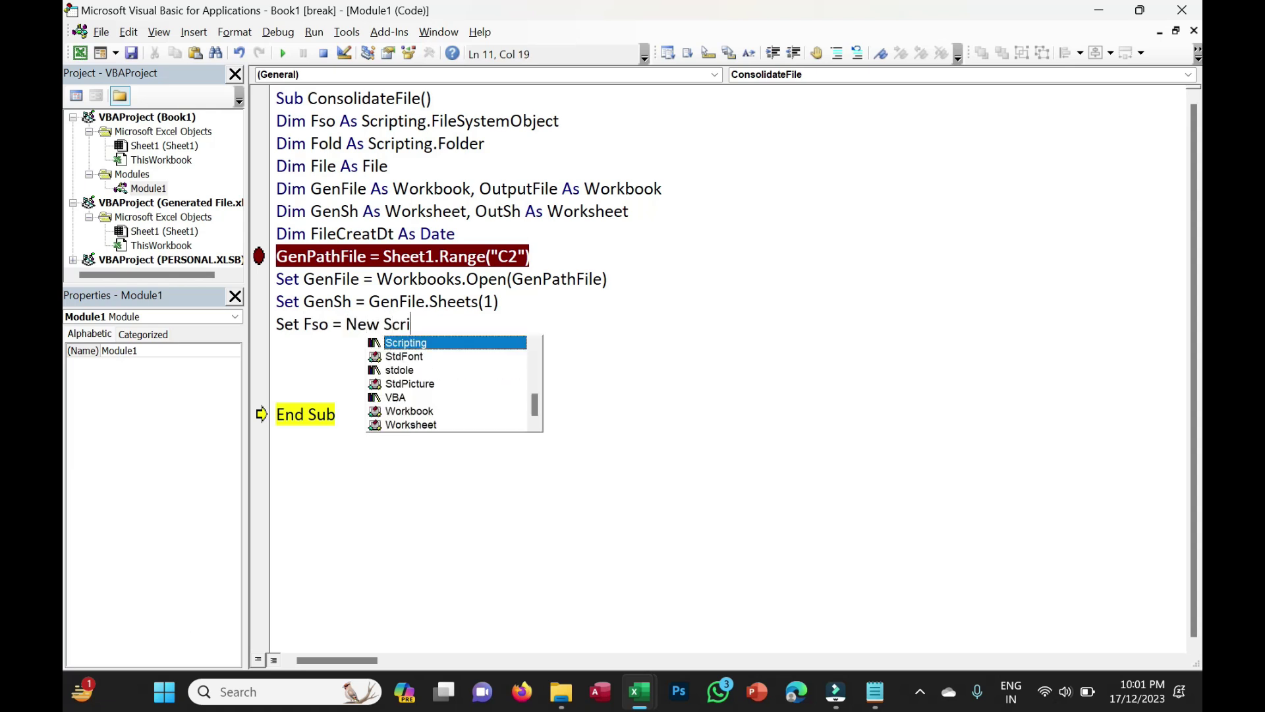
pyautogui.write('pting.fil')
pyautogui.press('Tab')
pyautogui.press('Return')
pyautogui.write('Set Fold = ')
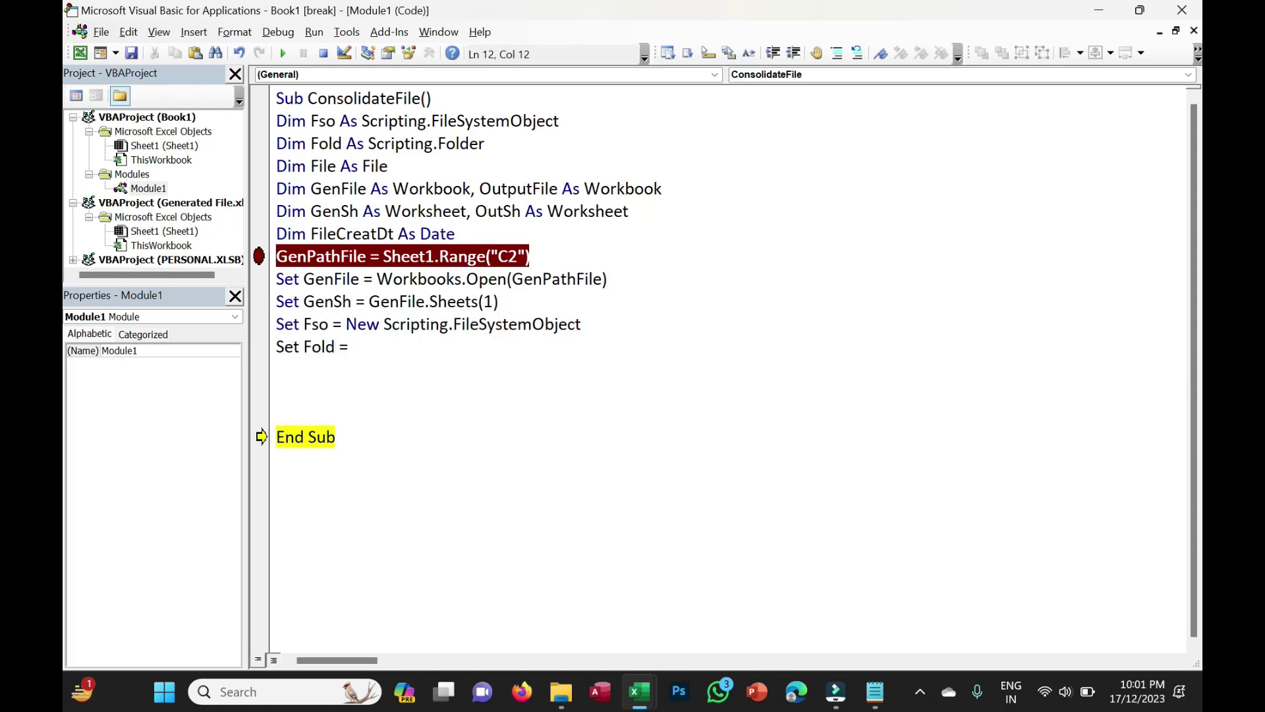
pyautogui.write('Fso.getfo(')
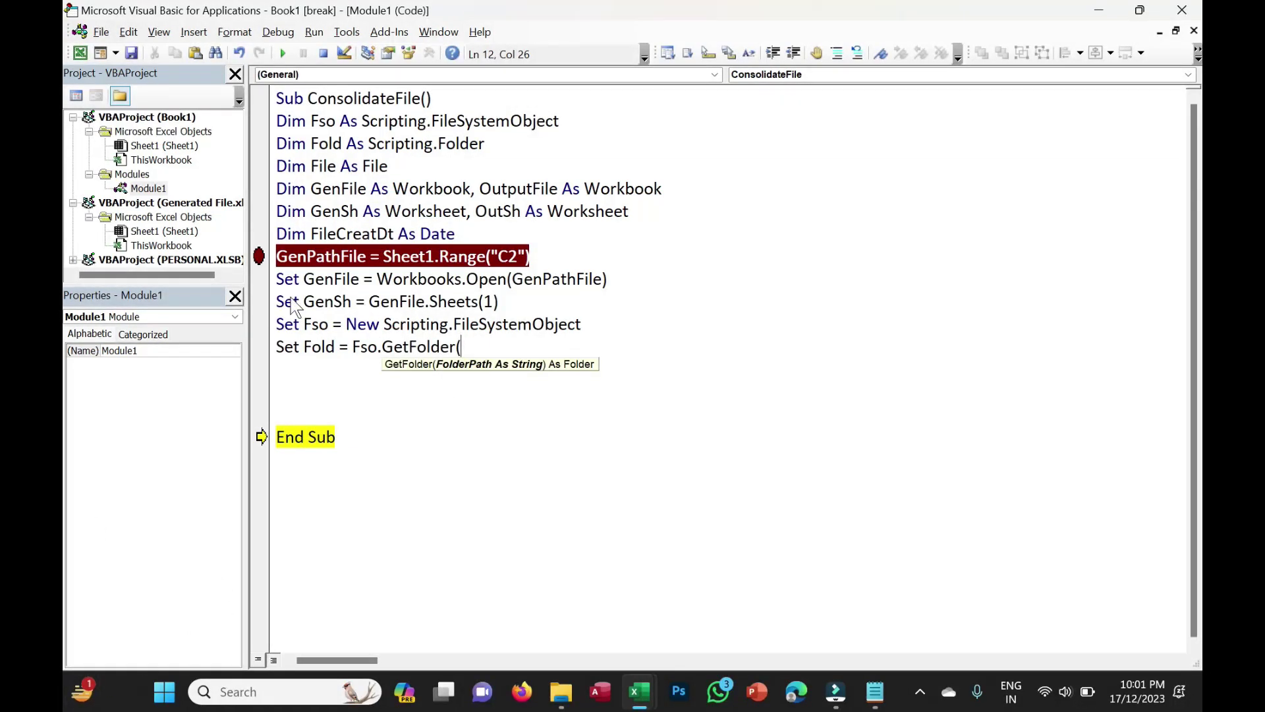
# Step: Remove the GenPathFile breakpoint and add OutputFold = Sheet1.Range("B2") below it
pyautogui.click(555, 249)
pyautogui.press('Return')
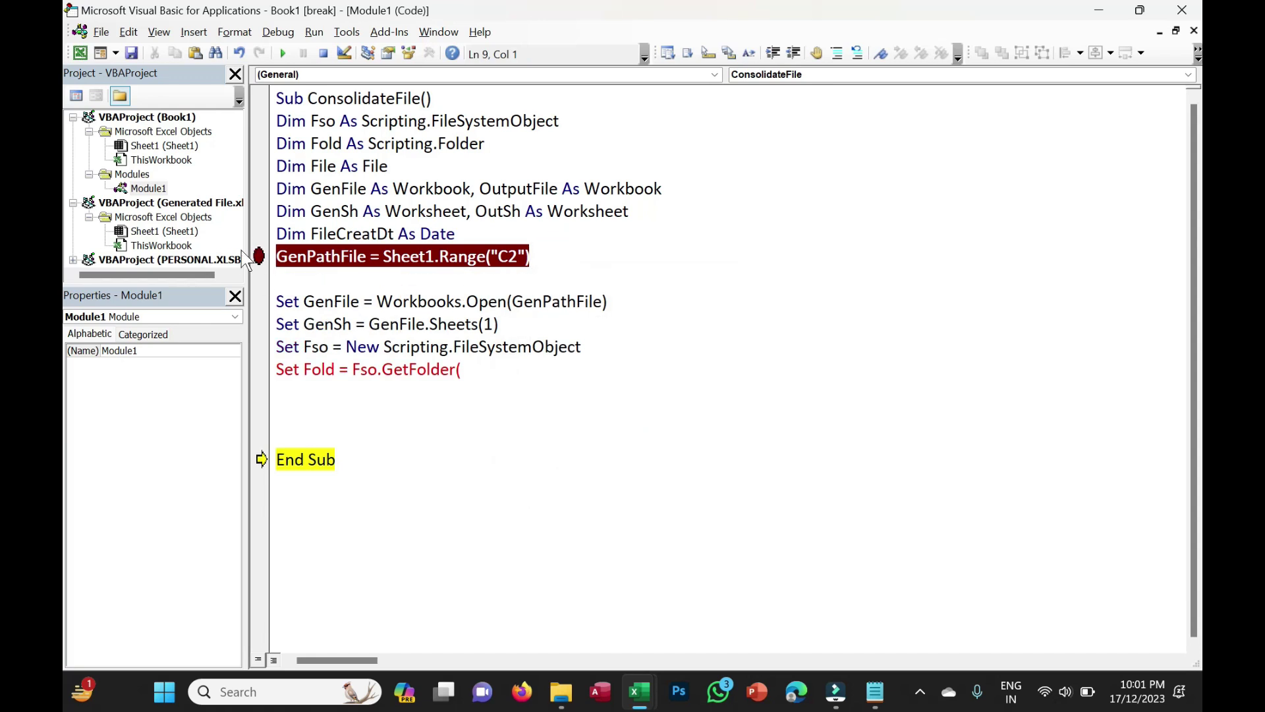
pyautogui.click(259, 256)
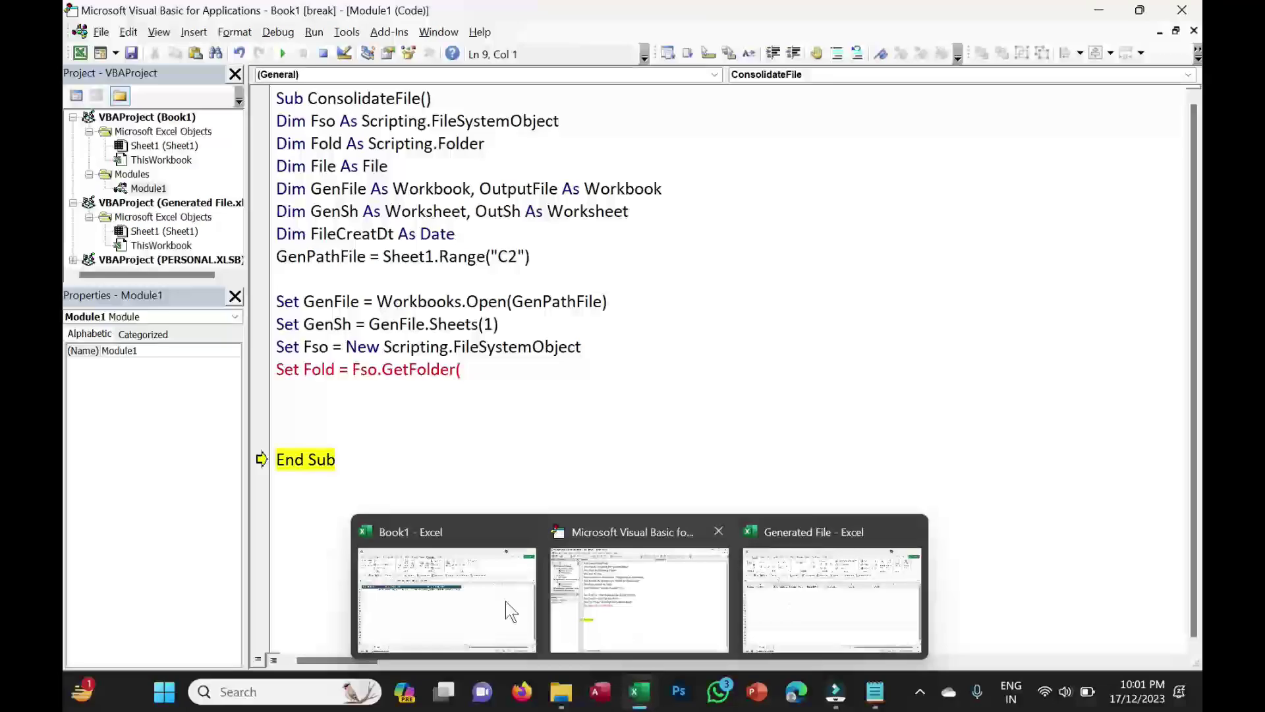
pyautogui.moveTo(639, 691)
pyautogui.click(508, 607)
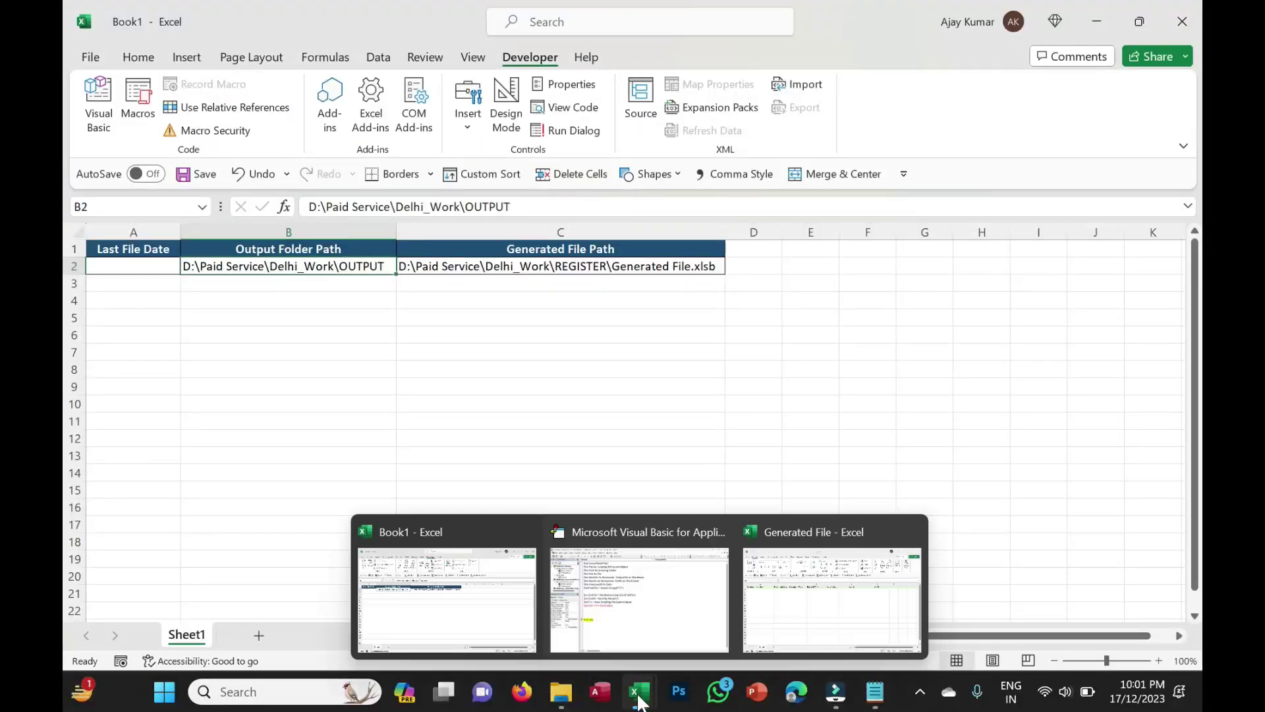
pyautogui.click(630, 586)
pyautogui.write('OutputFold = Sheet1.Range')
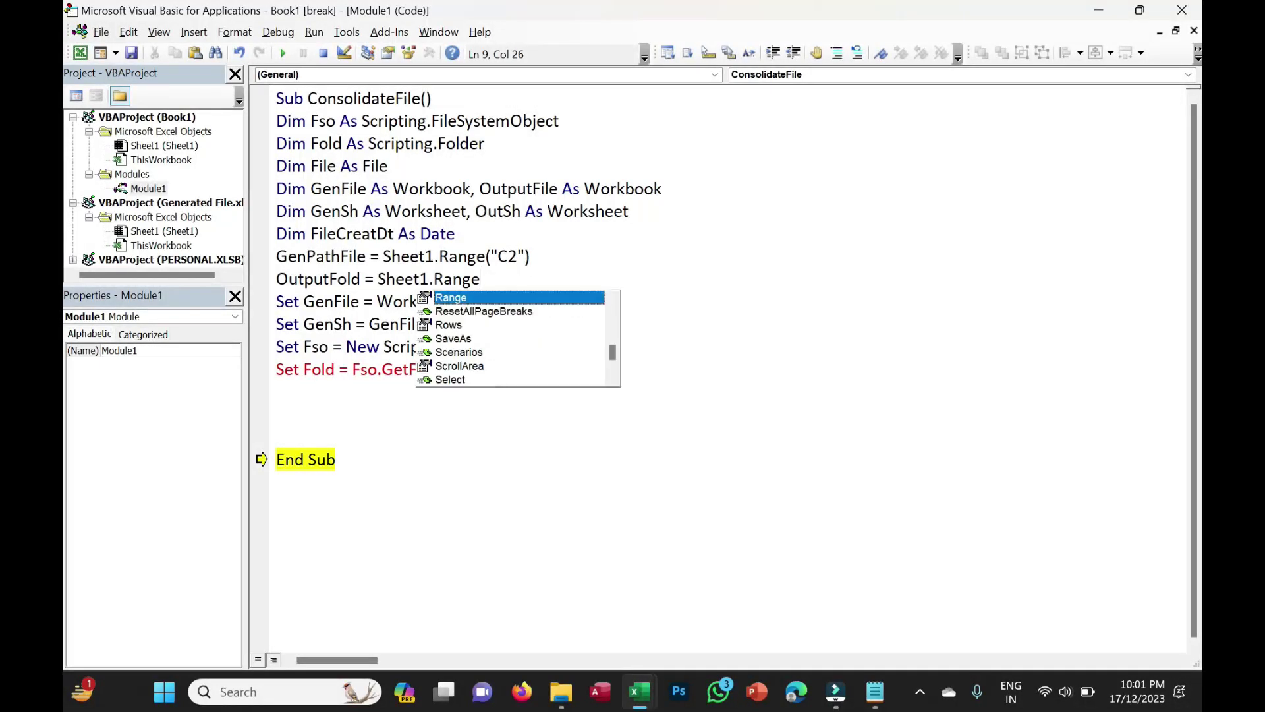
pyautogui.write('("B2")')
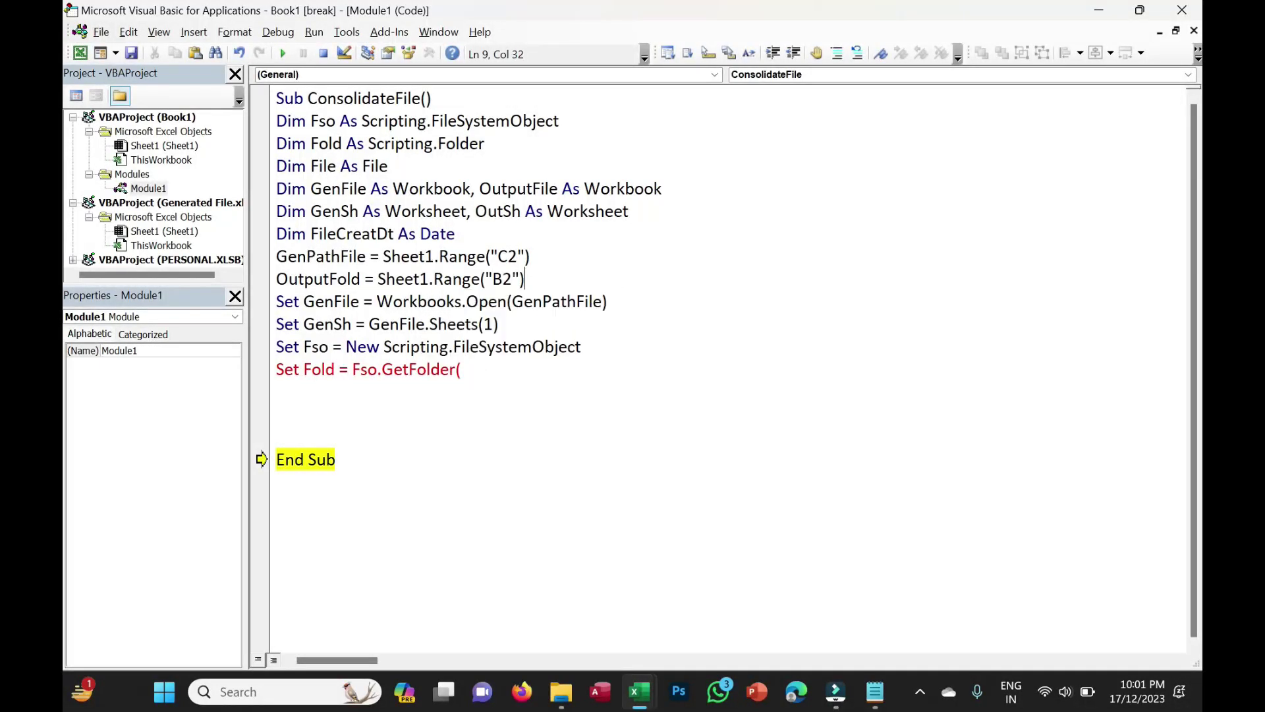
# Step: Complete the folder line as Set Fold = Fso.GetFolder(OutPutFold)
pyautogui.click(466, 370)
pyautogui.write('OutPutFold')
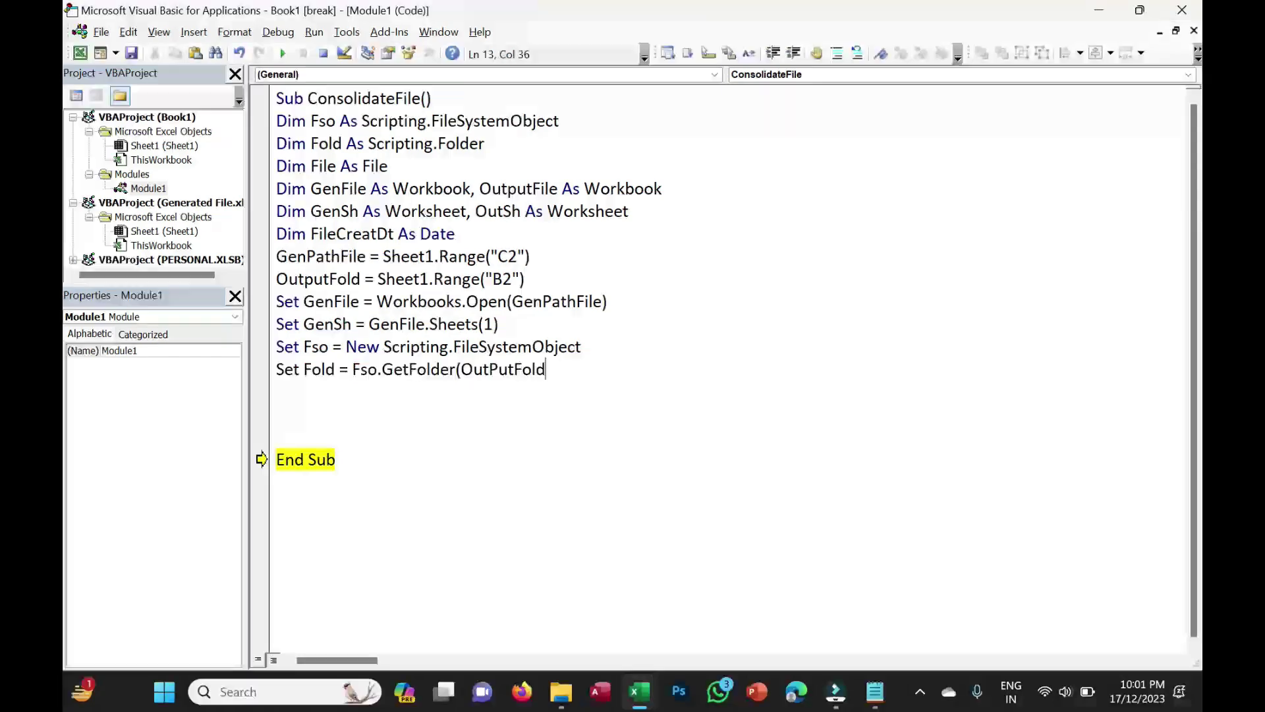
pyautogui.write(')')
pyautogui.press('Return')
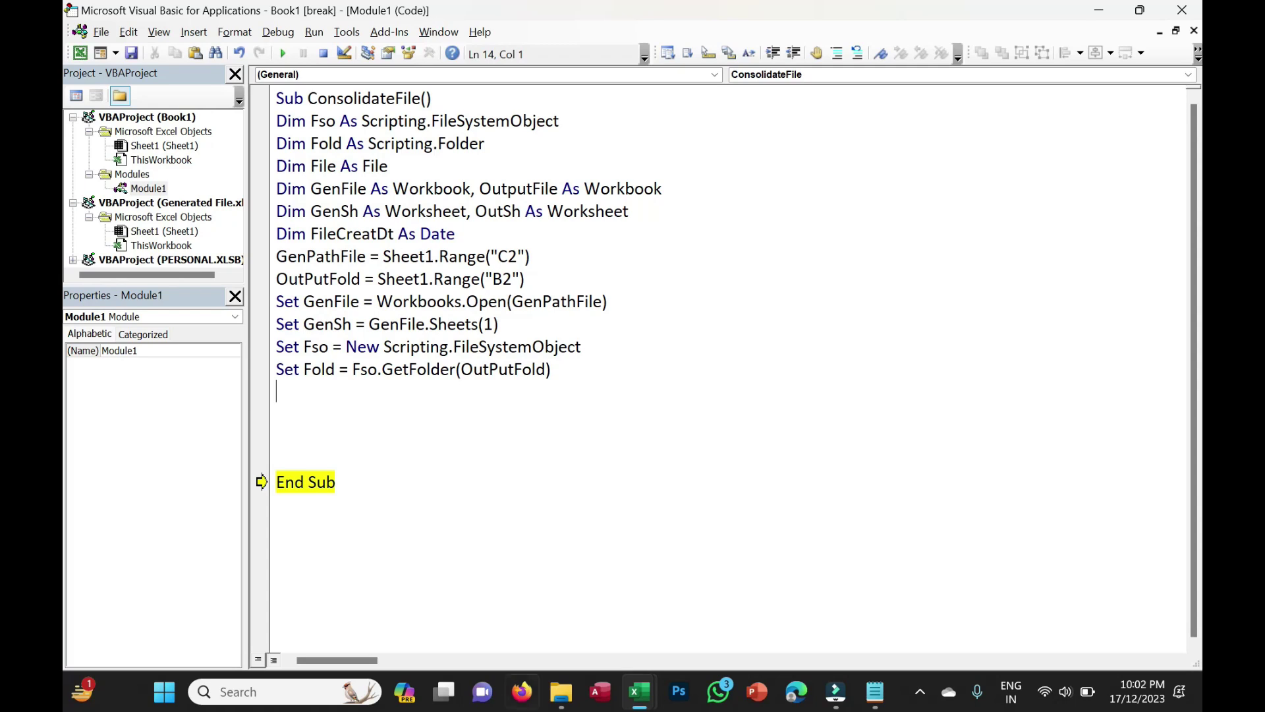
pyautogui.click(561, 691)
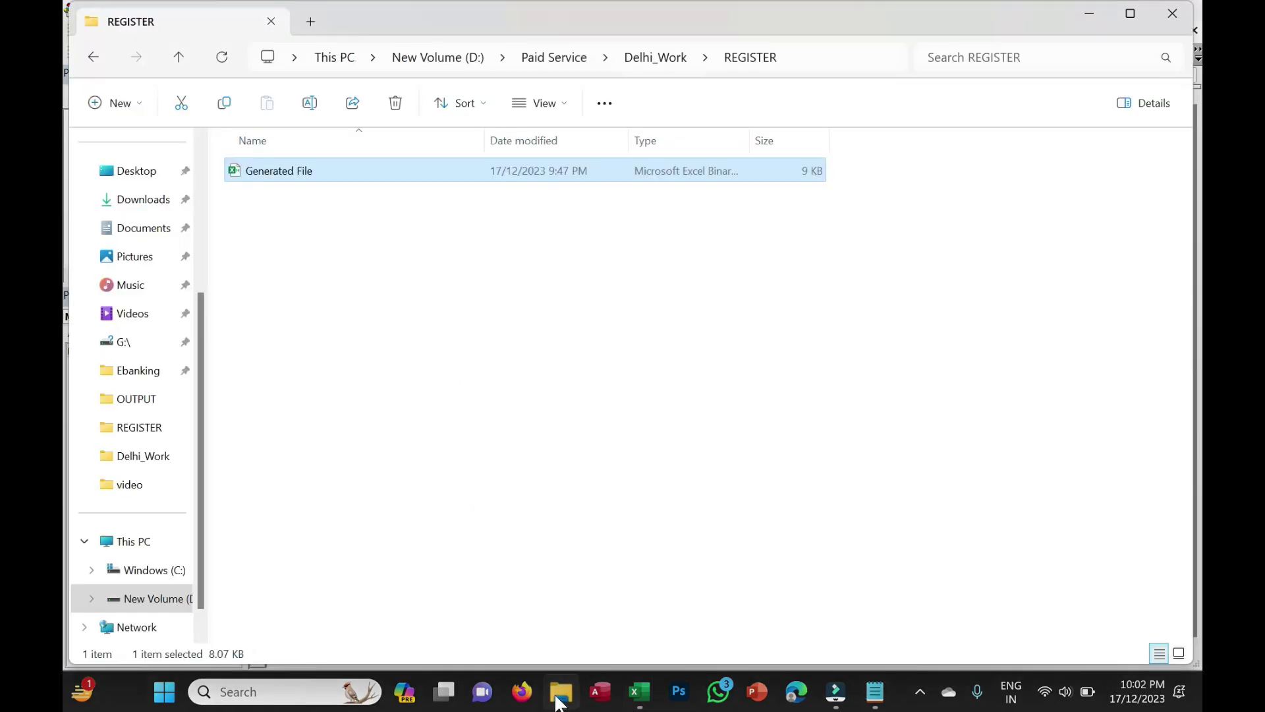
pyautogui.click(678, 58)
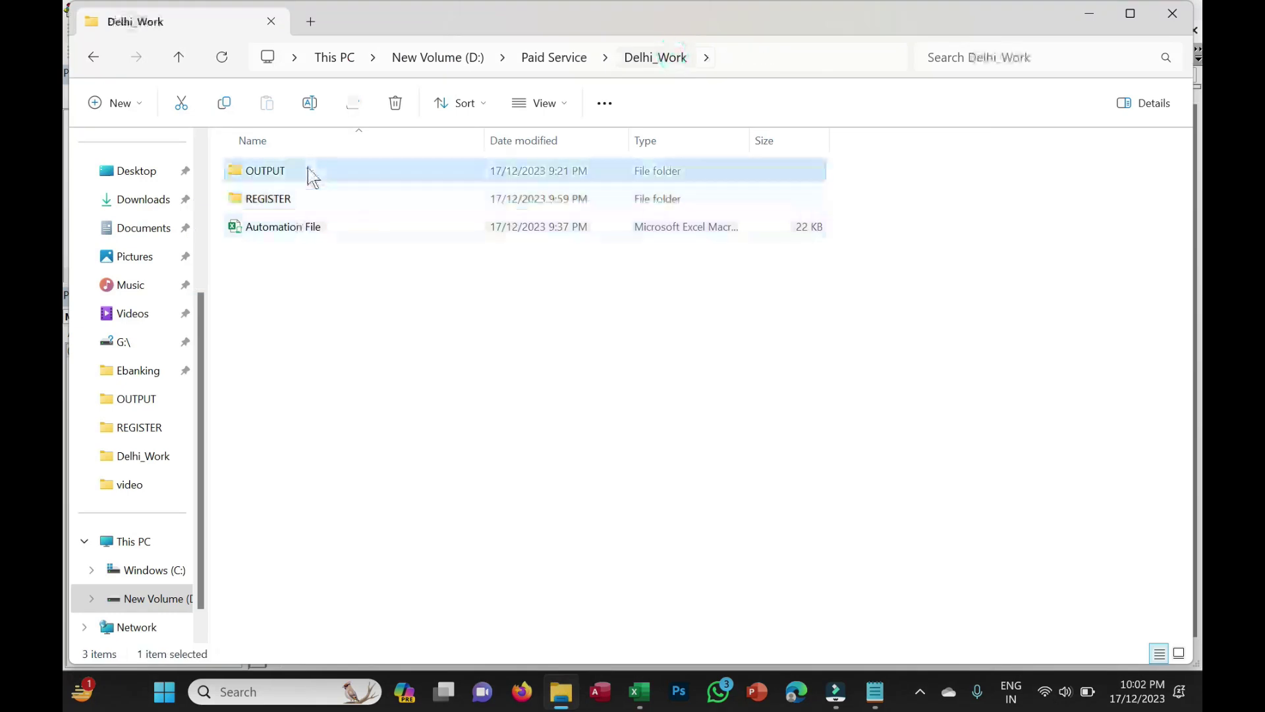
pyautogui.doubleClick(312, 173)
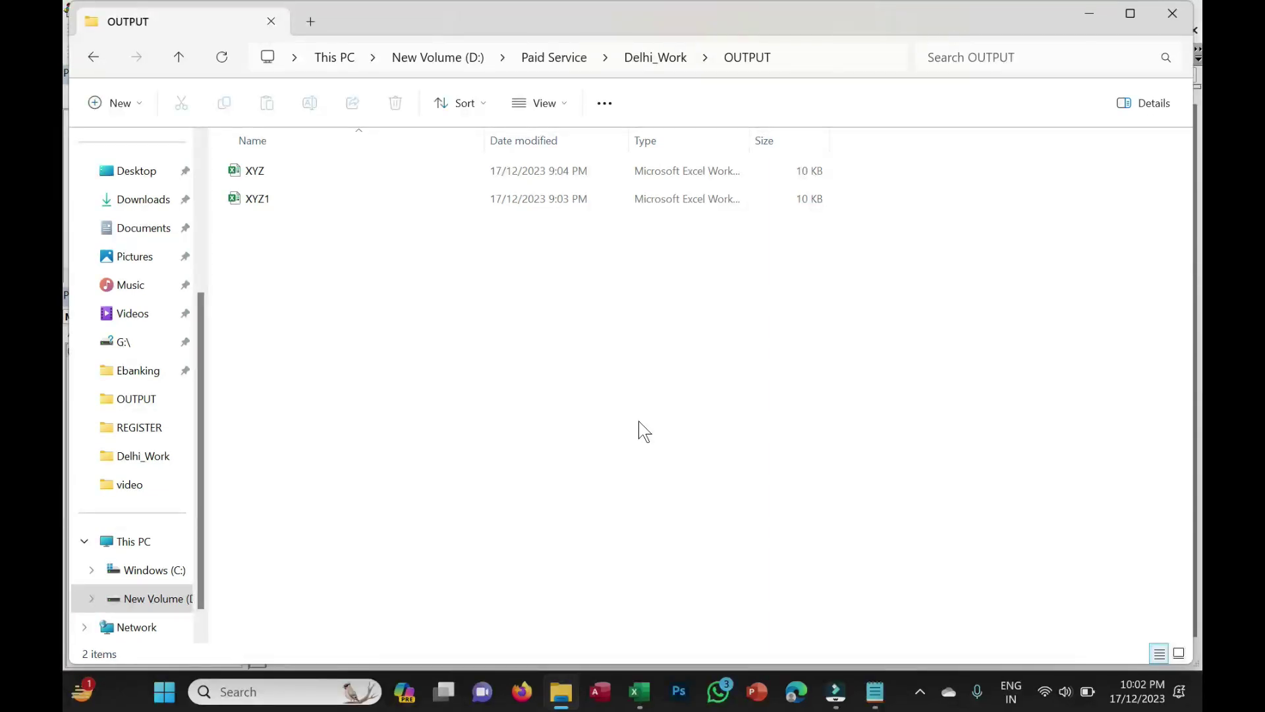
pyautogui.hotkey('alt', 'Tab')
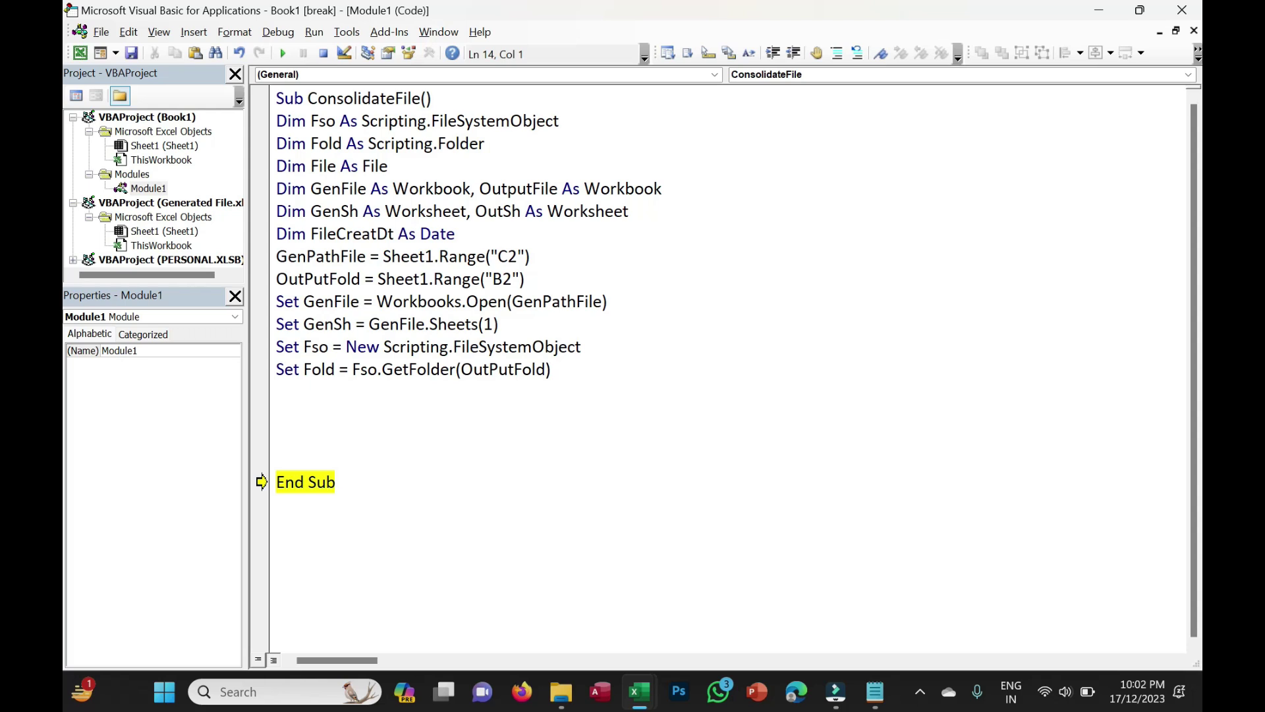
# Step: Add a For Each File In Fold.Files … Next loop with an indented body line
pyautogui.press('Return')
pyautogui.write('For Each File in Fold.fi')
pyautogui.press('Tab')
pyautogui.press('Return')
pyautogui.press('Return')
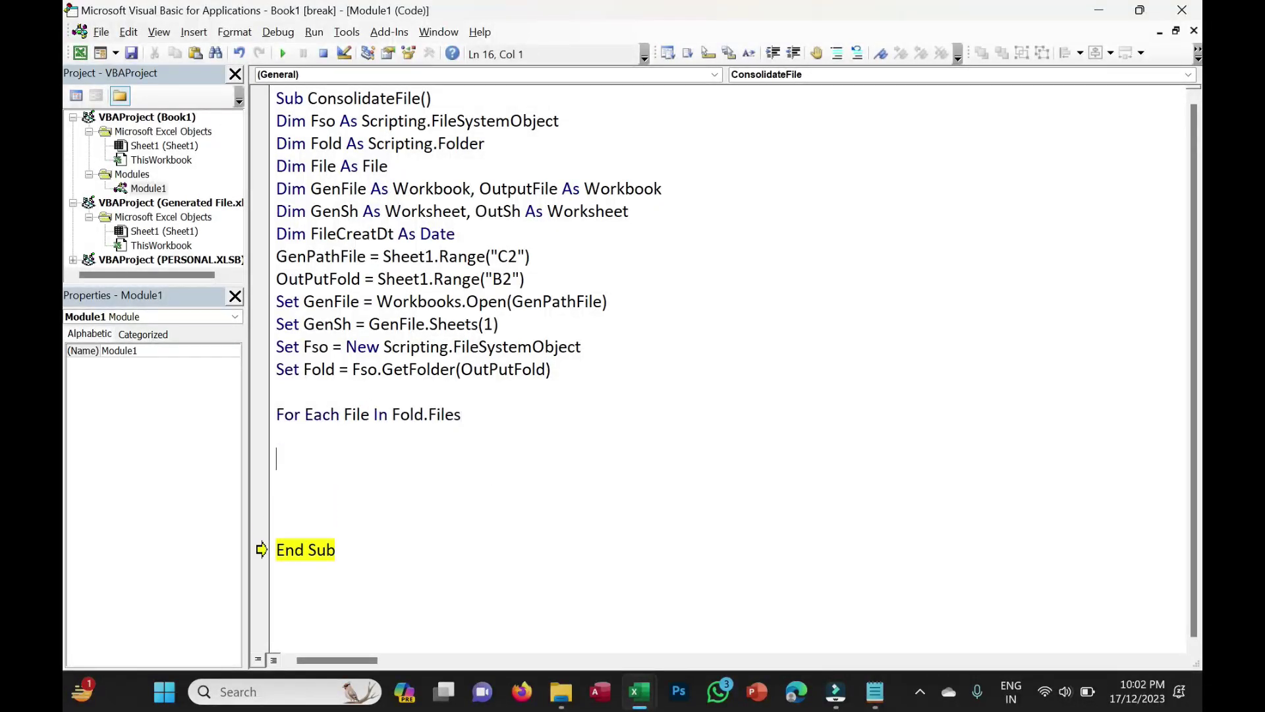
pyautogui.press('Return')
pyautogui.write('Next')
pyautogui.press('Up')
pyautogui.press('Up')
pyautogui.press('Tab')
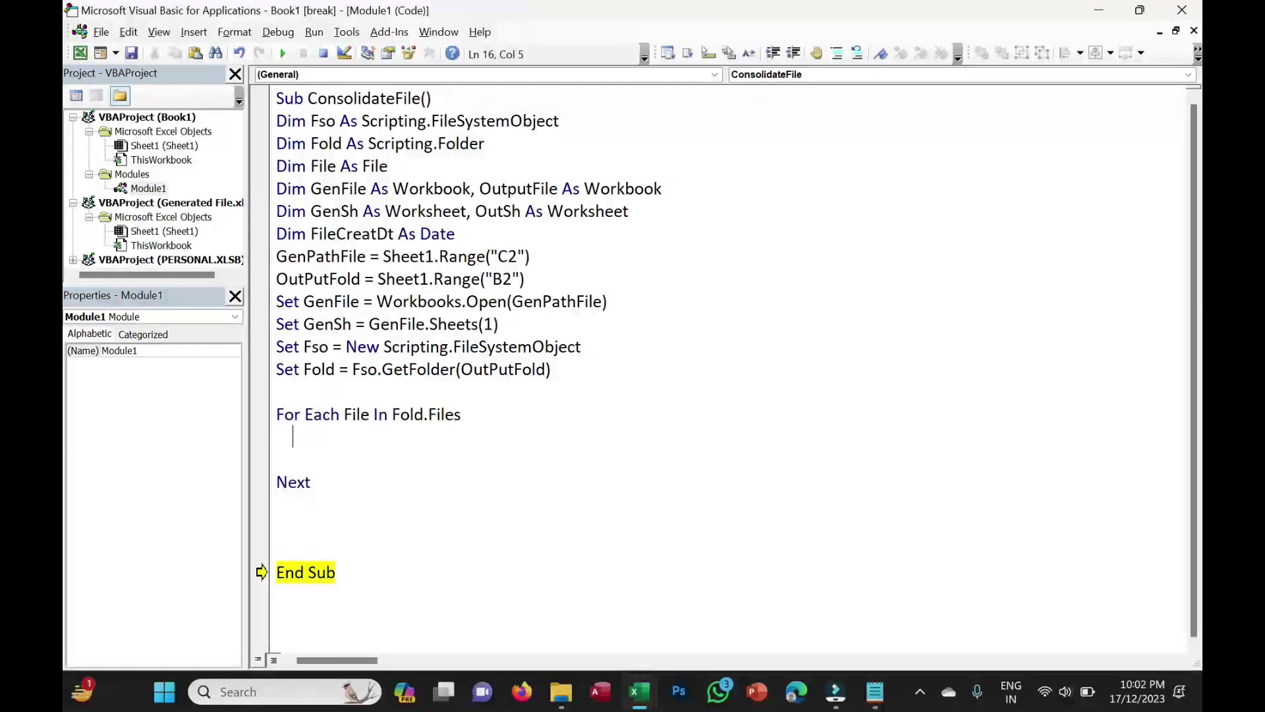
# Step: Add FileCreatDt = Sheet1.Ragne("A2") below the OutPutFold line
pyautogui.click(547, 279)
pyautogui.press('Return')
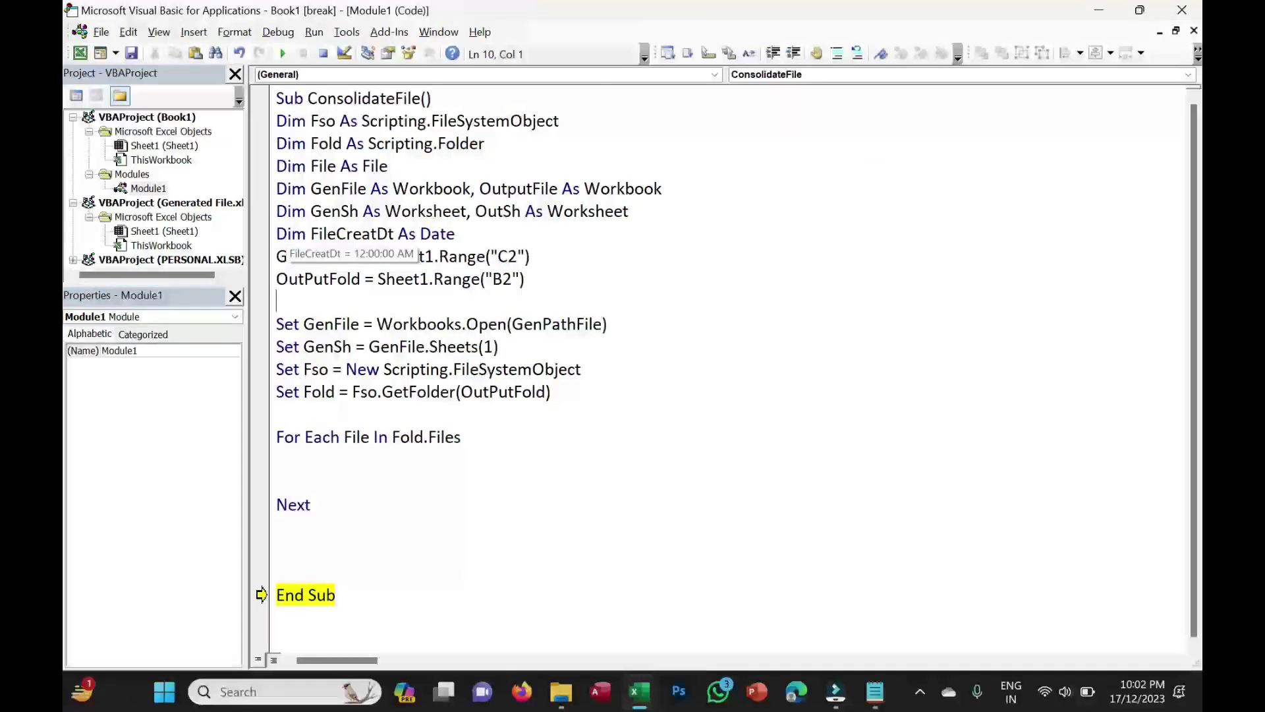
pyautogui.write('FileCreatDt = Sheet1.Ragne("A2")')
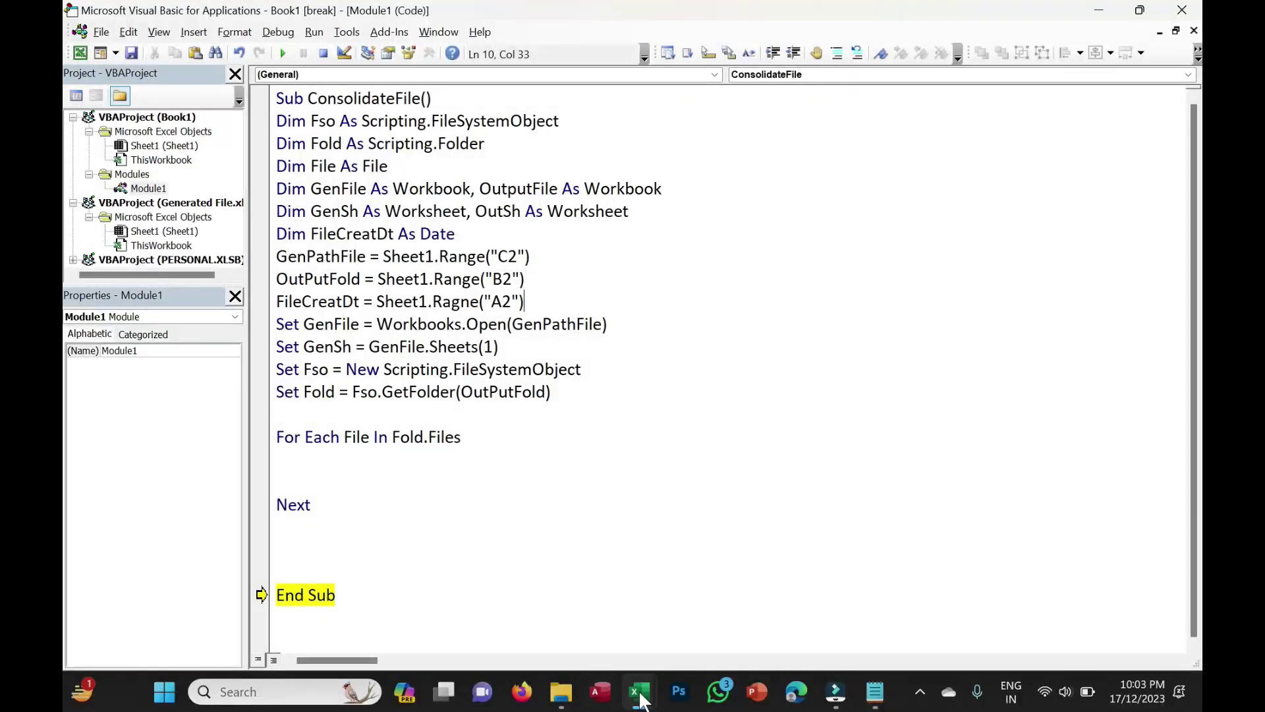
# Step: Check the Last File Date cell A2 in Book1, then switch windows
pyautogui.moveTo(639, 691)
pyautogui.click(480, 619)
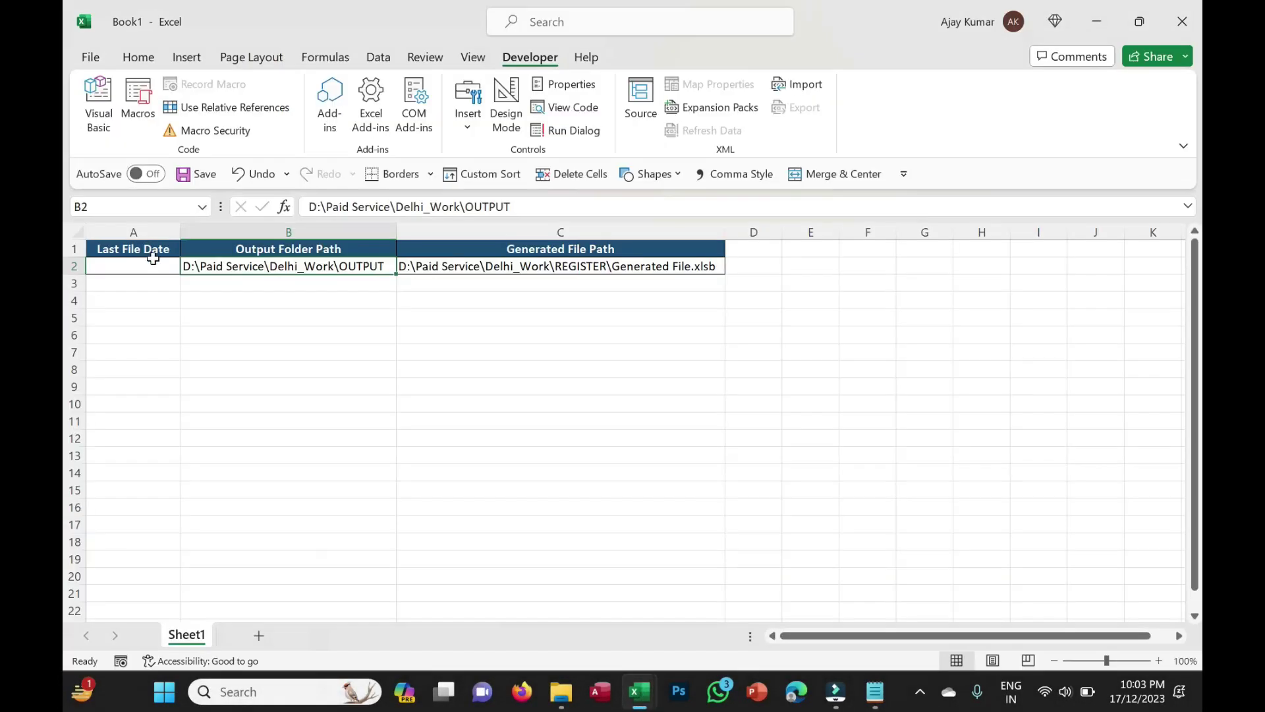
pyautogui.click(132, 266)
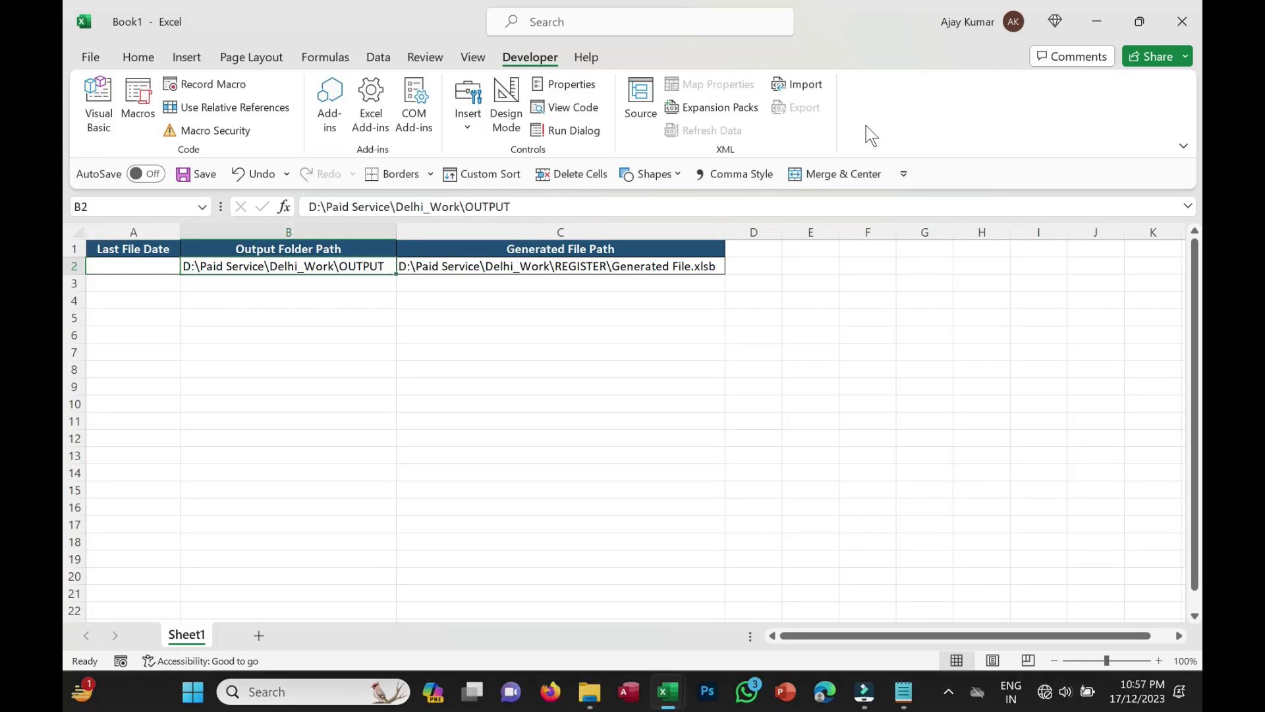
pyautogui.hotkey('alt', 'Tab')
pyautogui.hotkey('alt', 'Tab')
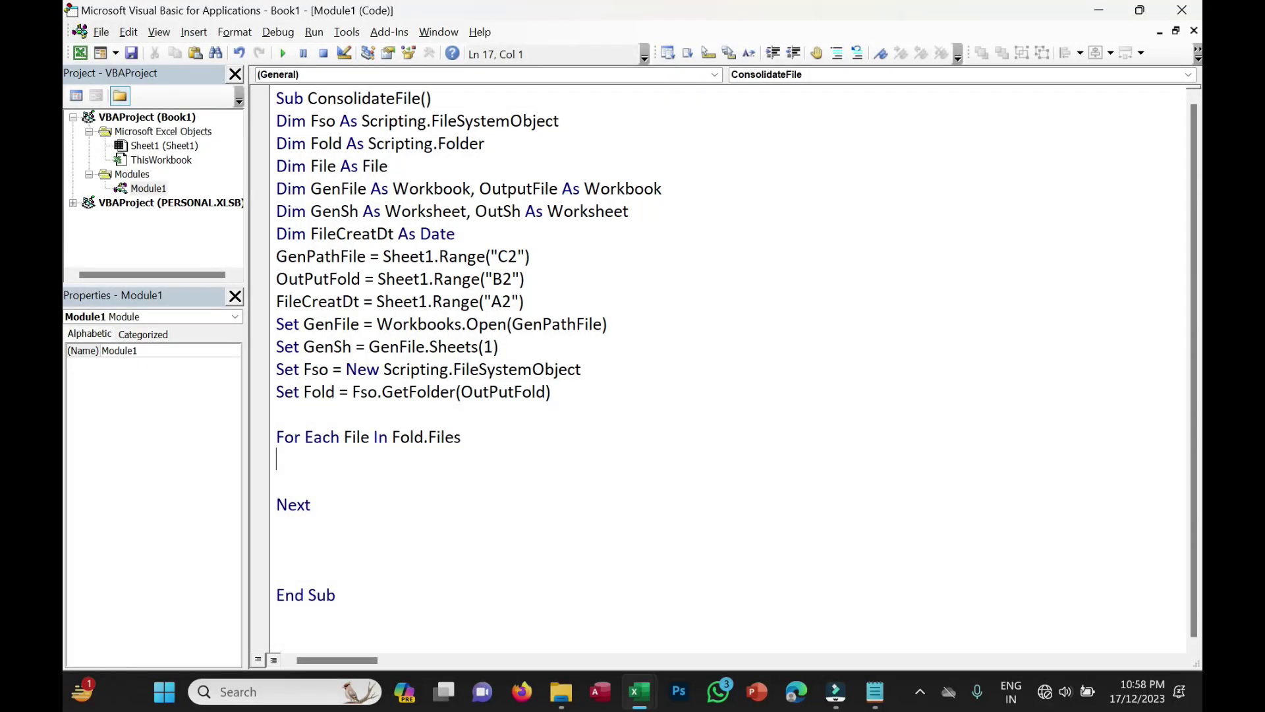
# Step: Add MsgBox (File) inside the For Each loop and set a breakpoint on the For Each line
pyautogui.moveTo(284, 437)
pyautogui.mouseDown()
pyautogui.moveTo(466, 437)
pyautogui.moveTo(310, 505)
pyautogui.mouseUp()
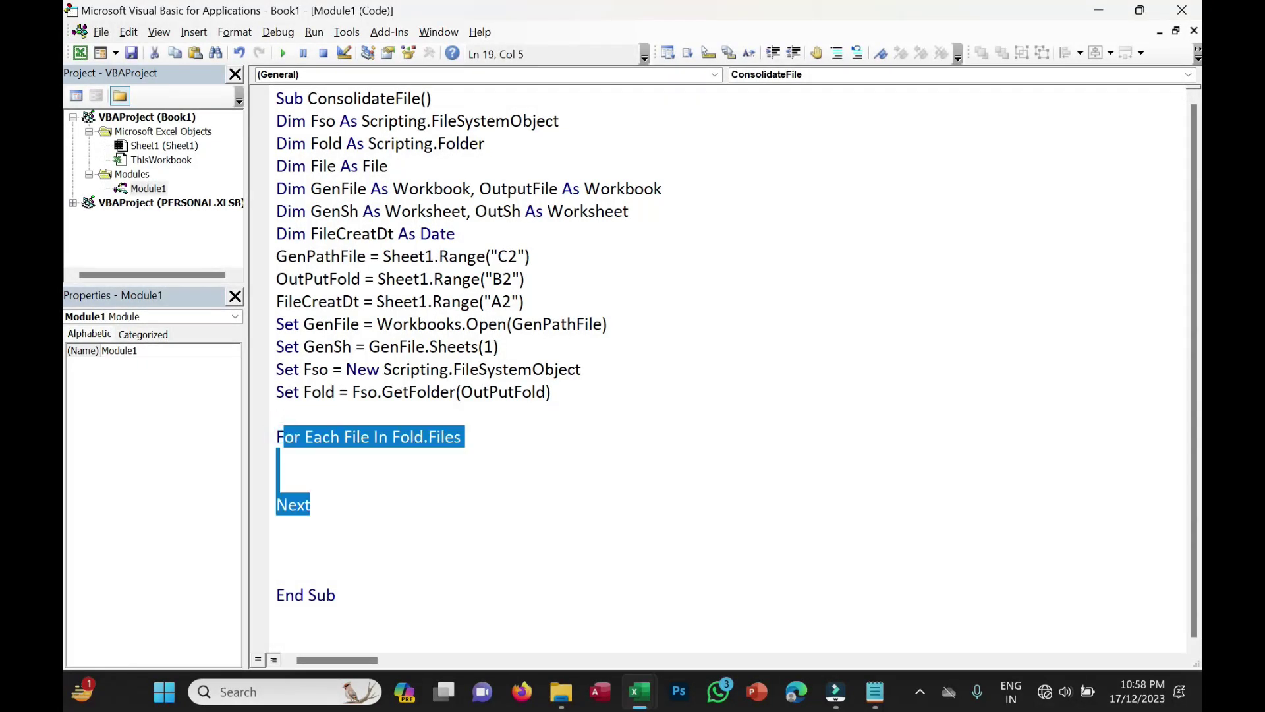
pyautogui.click(302, 464)
pyautogui.write('msgbox(file)')
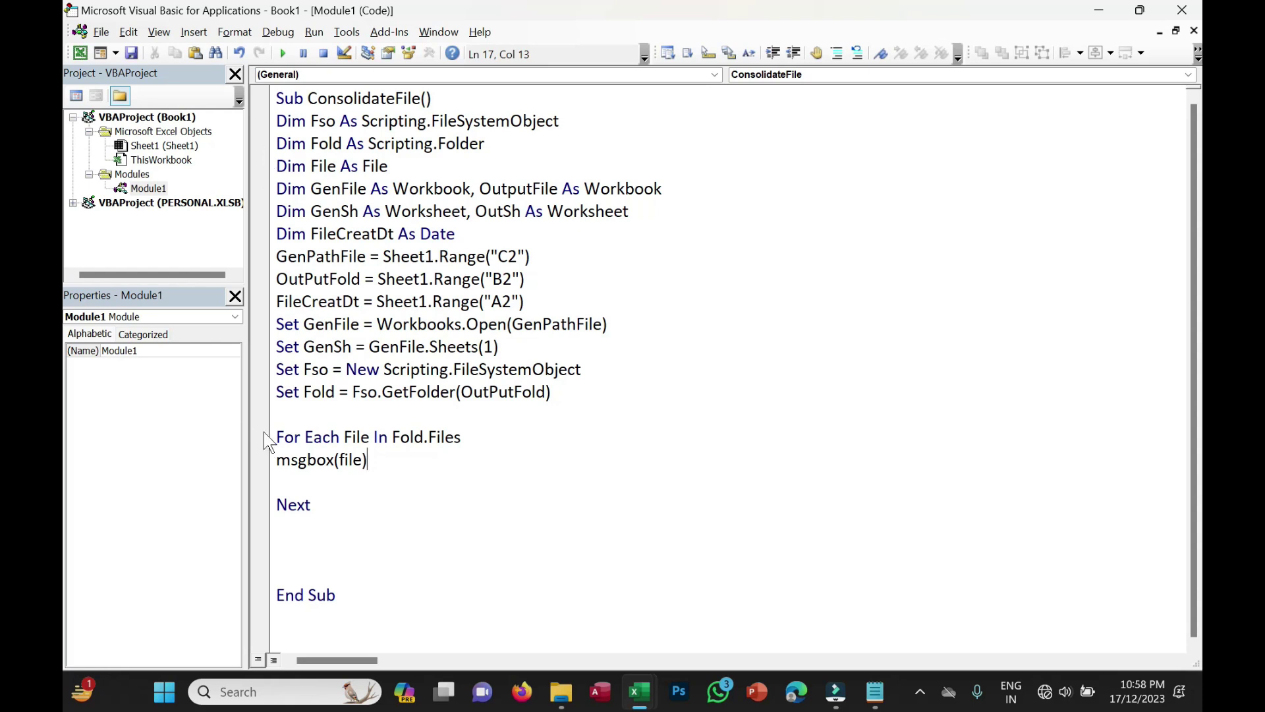
pyautogui.click(263, 437)
# Step: Run and step through the macro, dismissing the XYZ.xlsx and XYZ1.xlsx path messages
pyautogui.click(283, 53)
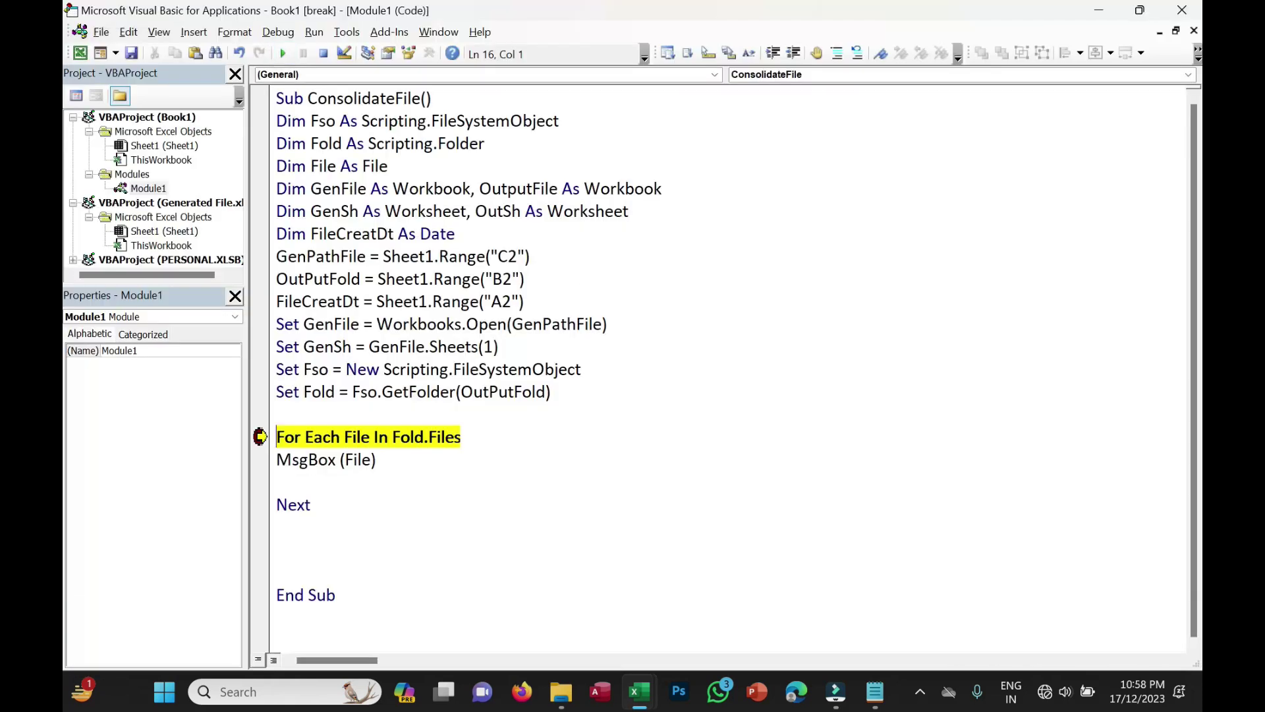
pyautogui.press('F8')
pyautogui.press('F8')
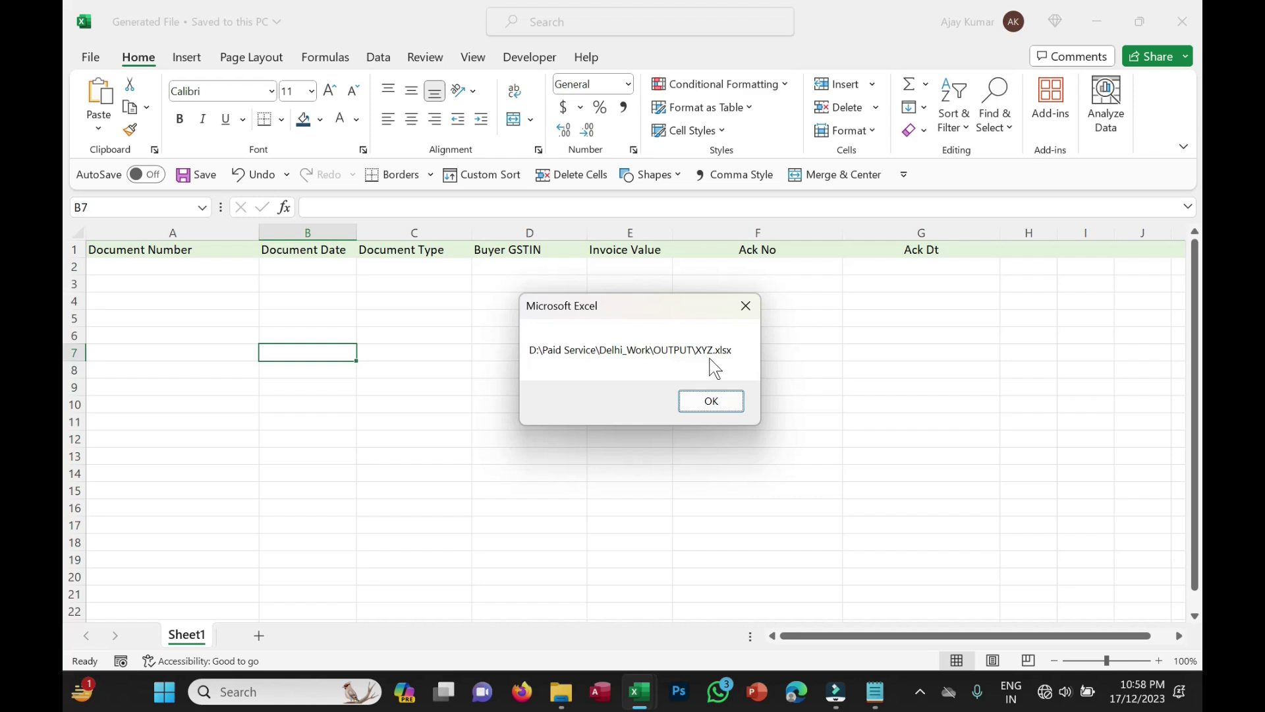
pyautogui.click(719, 402)
pyautogui.press('F8')
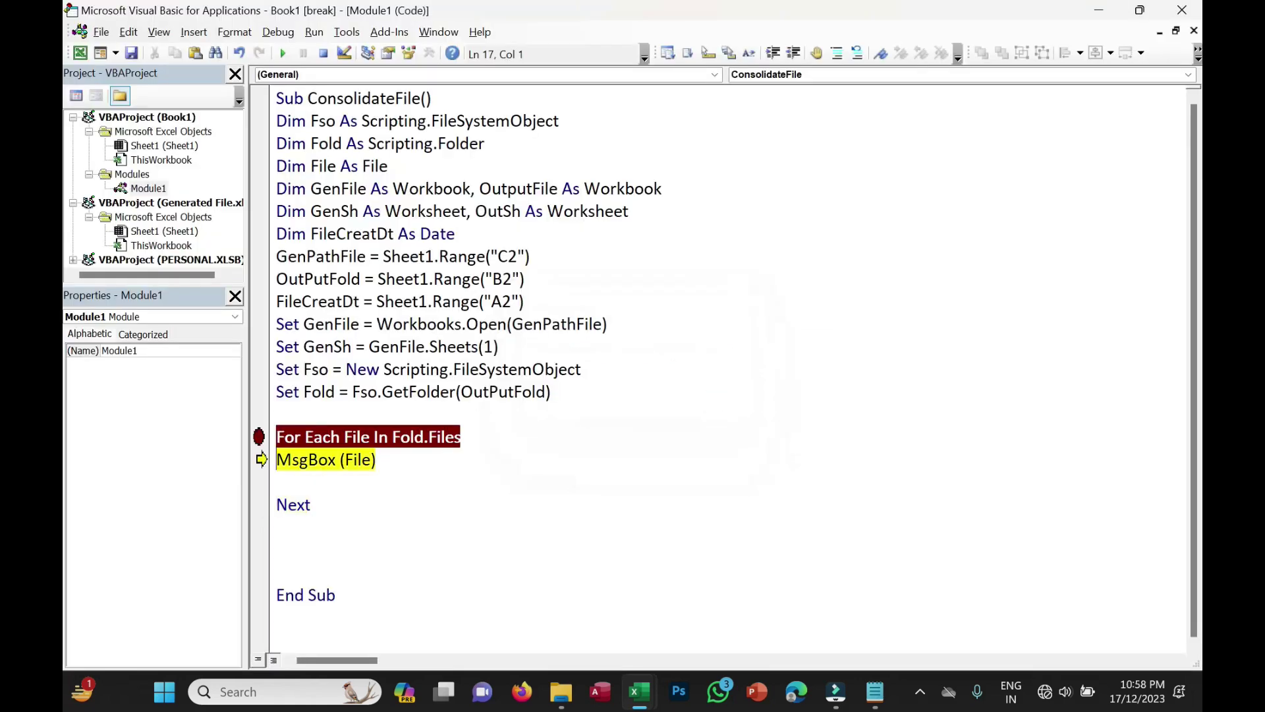
pyautogui.press('F8')
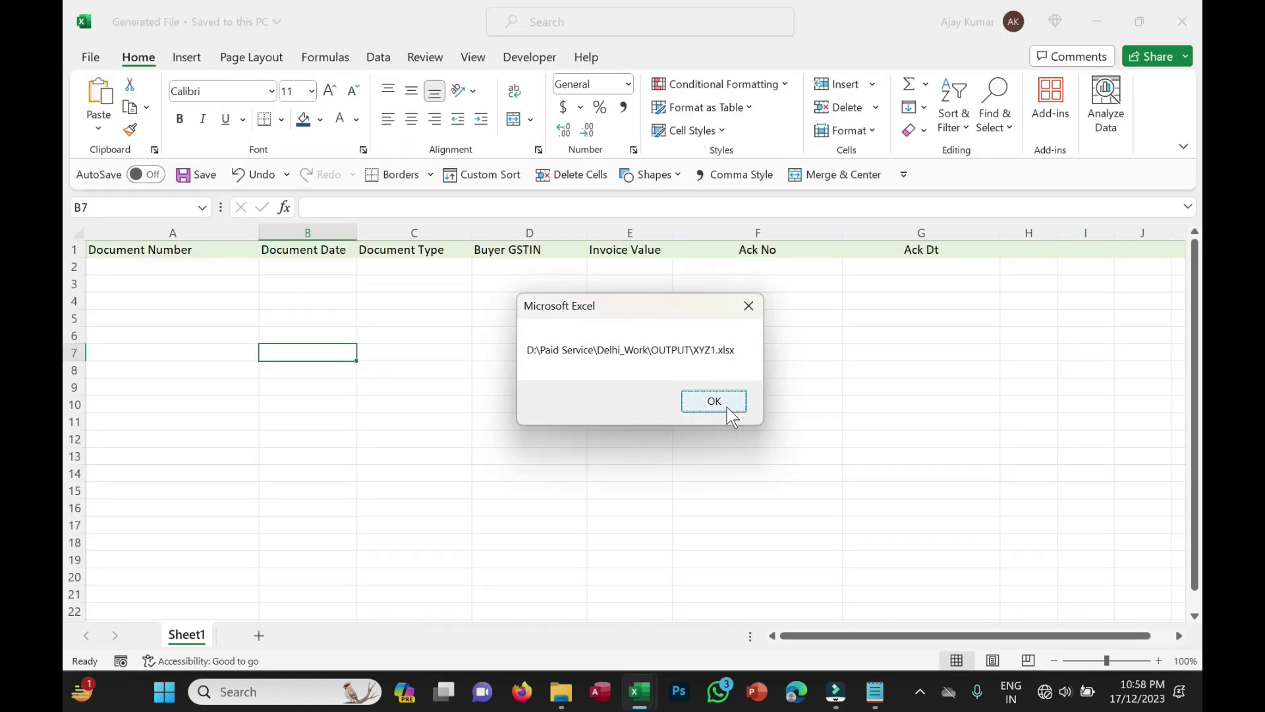
pyautogui.click(719, 404)
pyautogui.press('F8')
pyautogui.press('F8')
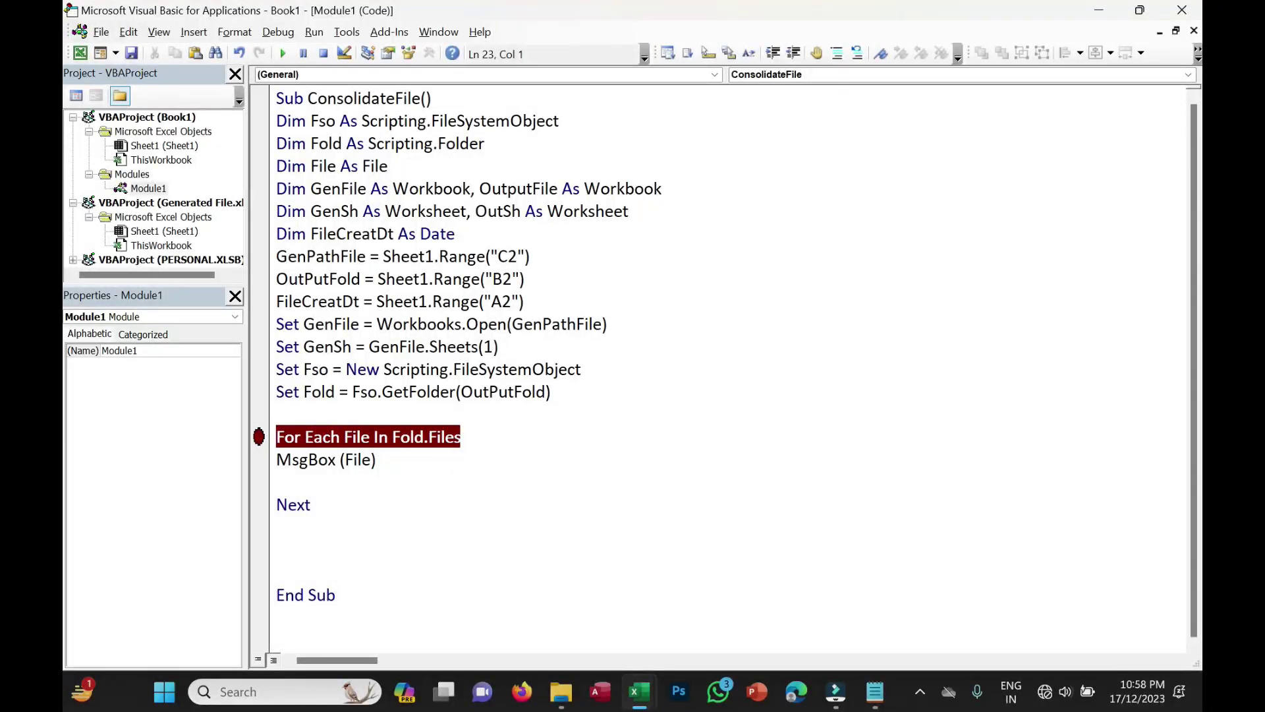
pyautogui.moveTo(639, 691)
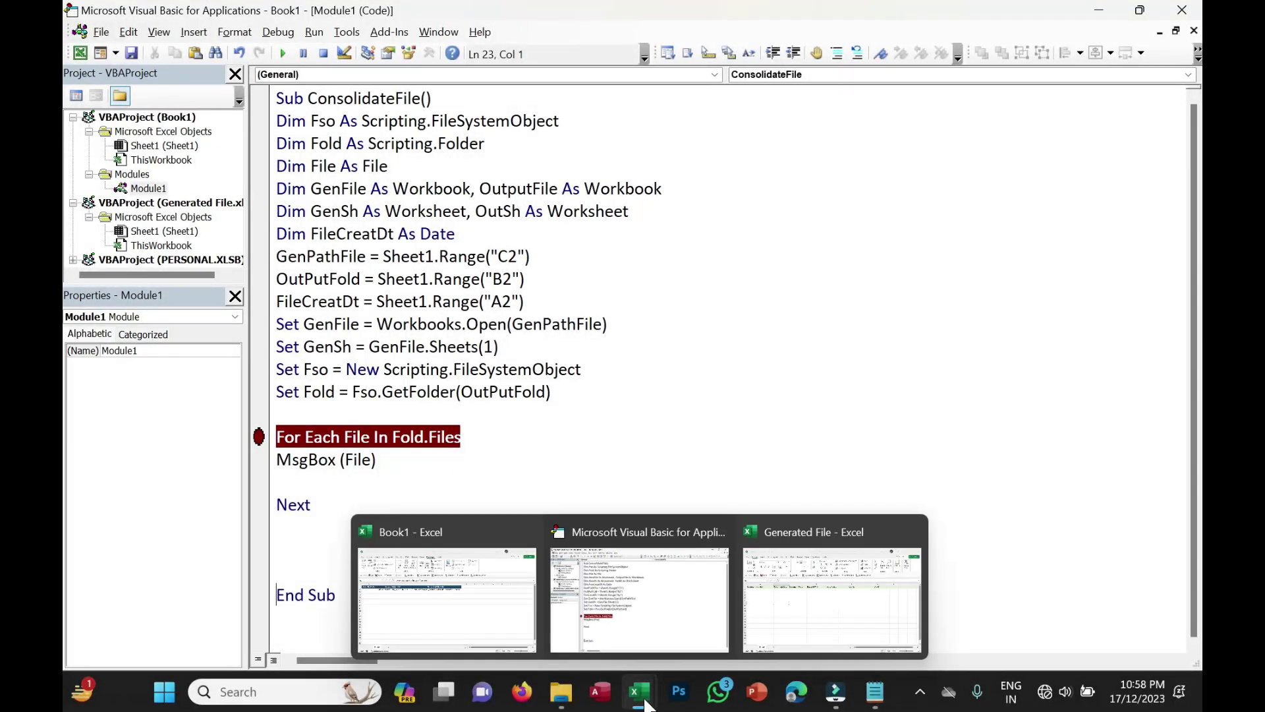
pyautogui.click(481, 612)
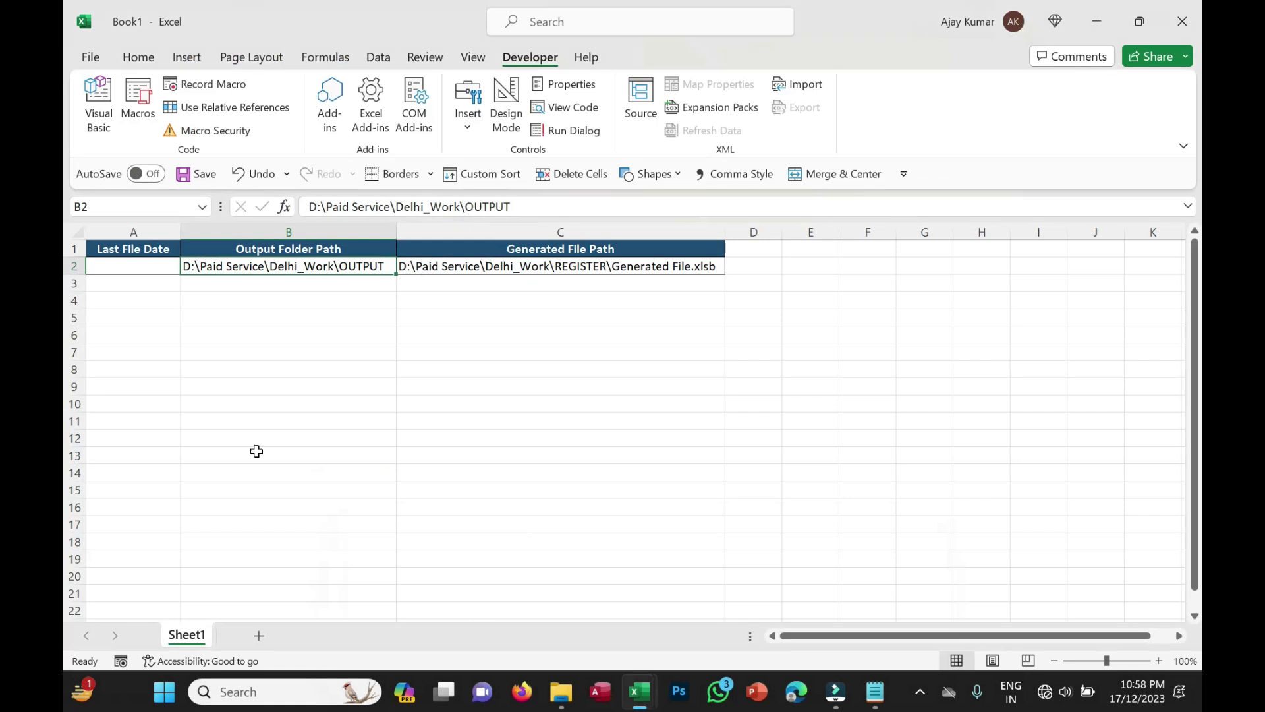
pyautogui.click(148, 265)
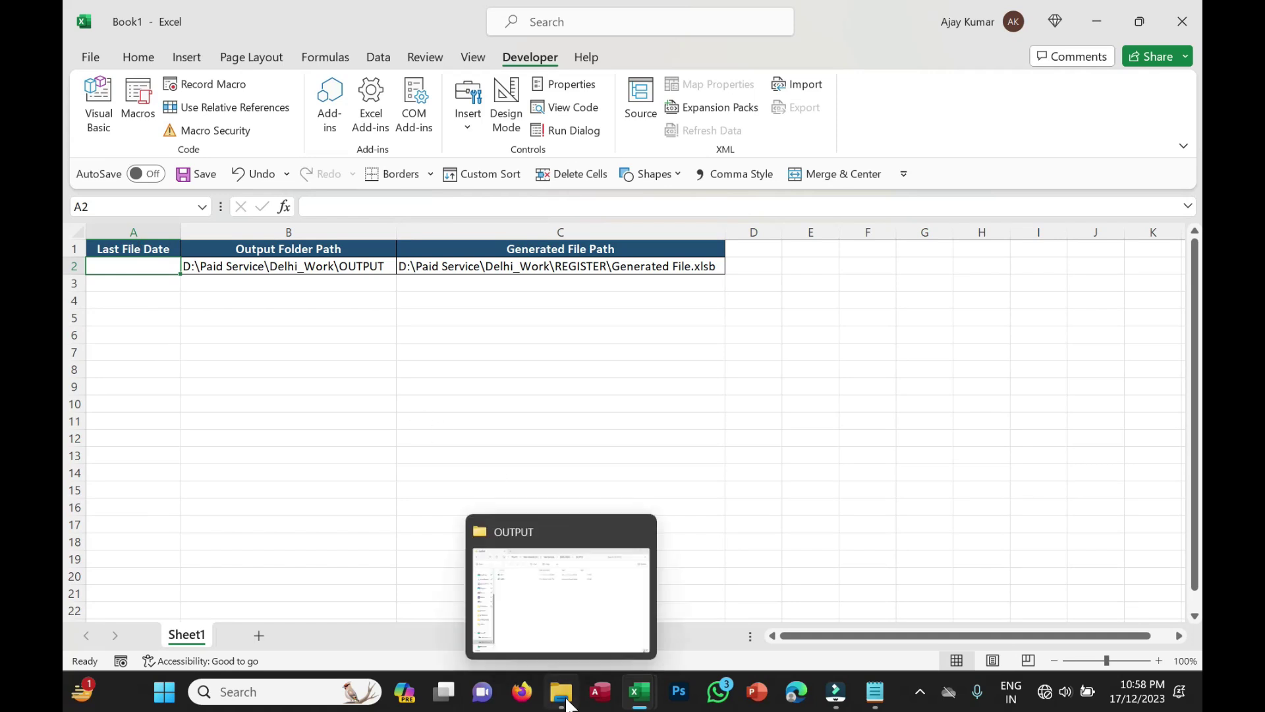
pyautogui.moveTo(639, 691)
pyautogui.click(643, 628)
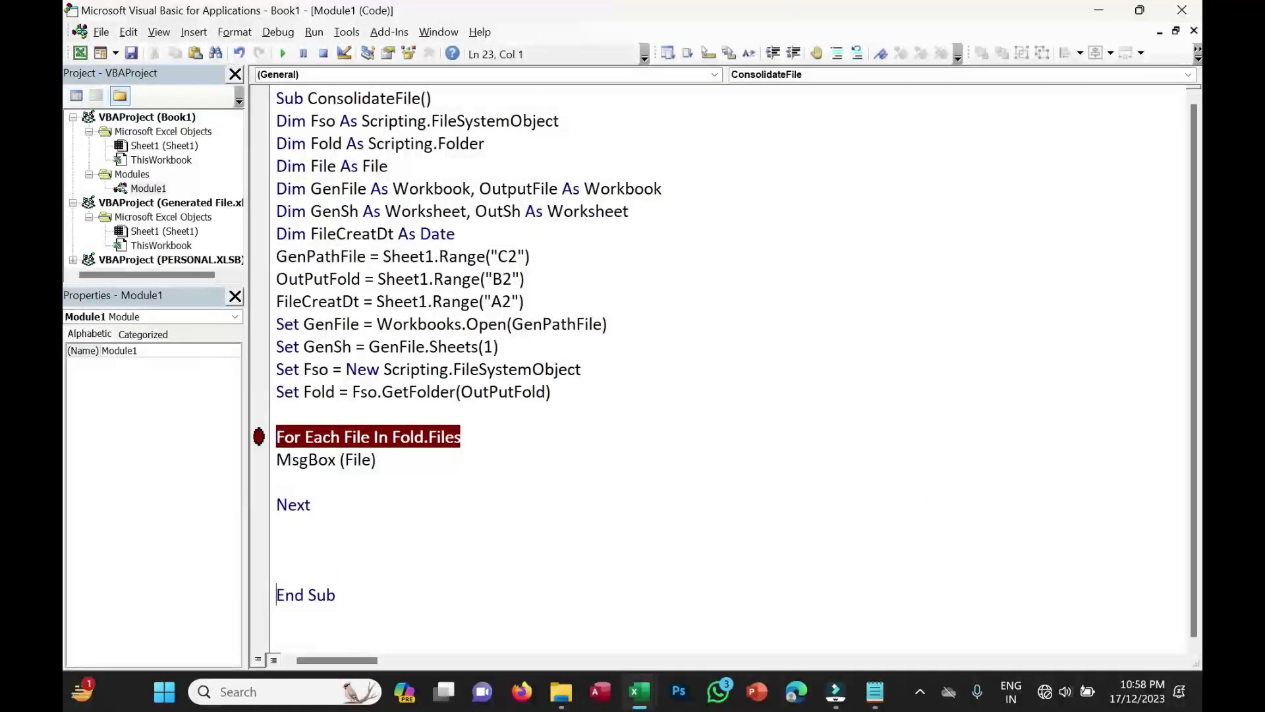
# Step: Clear the breakpoint, replace MsgBox (File) with CrtDt = File.DateCreated, and close Generated File
pyautogui.moveTo(399, 462); pyautogui.dragTo(276, 459)
pyautogui.click(259, 437)
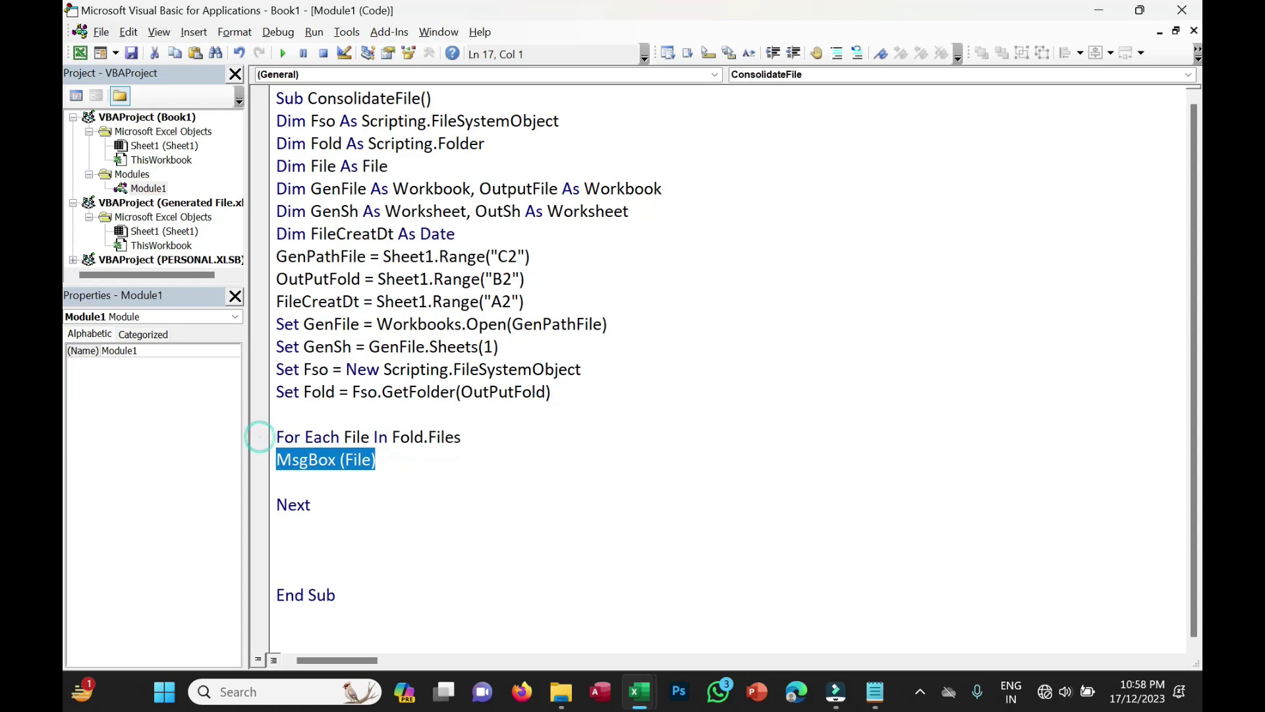
pyautogui.click(356, 461)
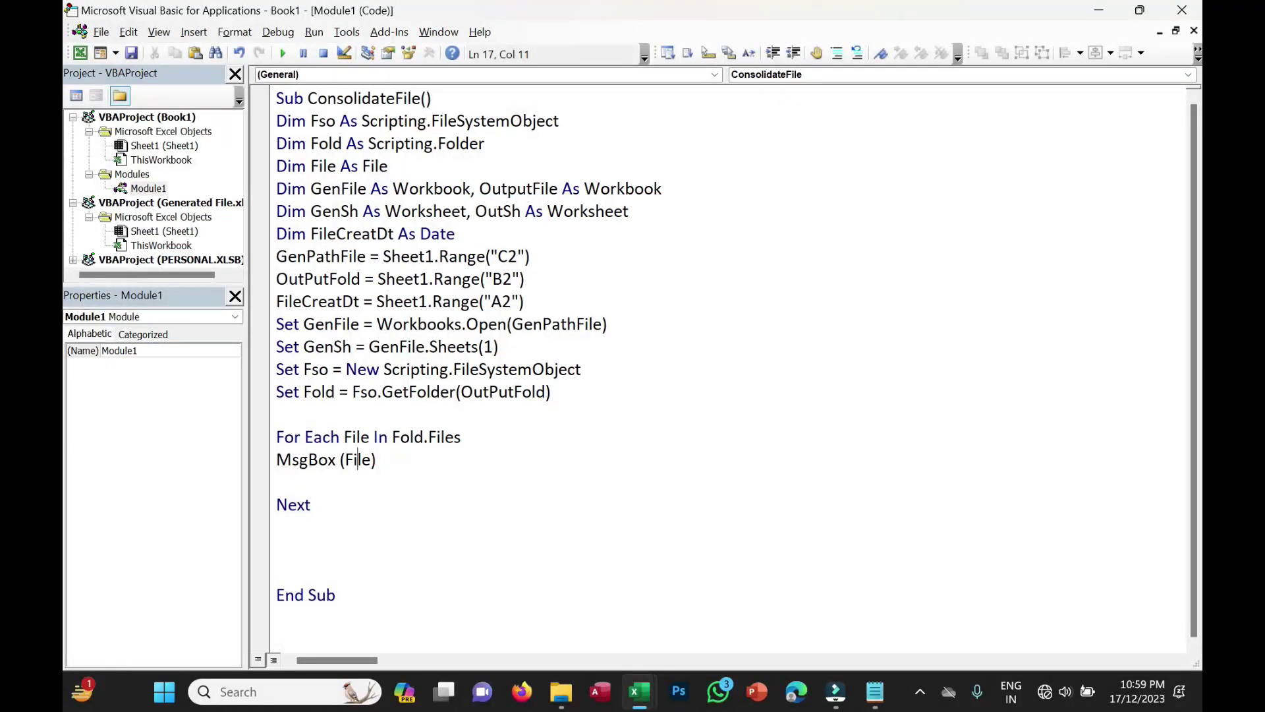
pyautogui.moveTo(376, 459); pyautogui.dragTo(270, 461)
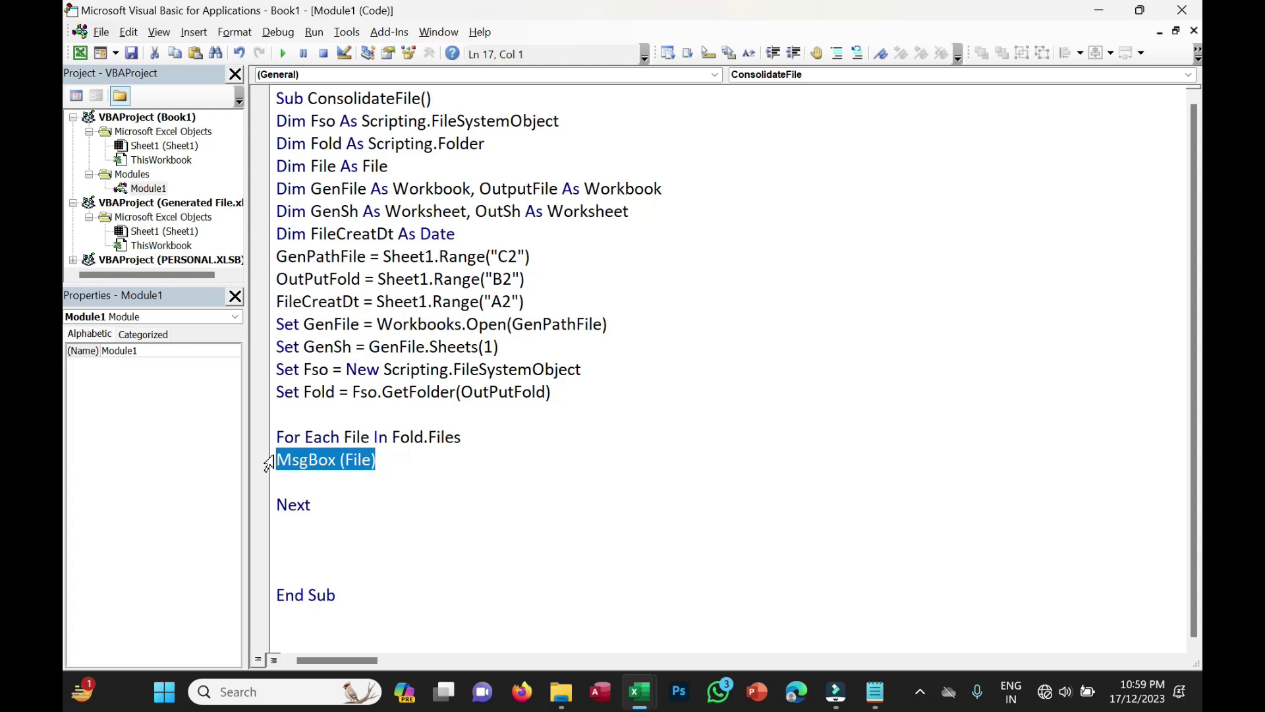
pyautogui.write('CrtDt =')
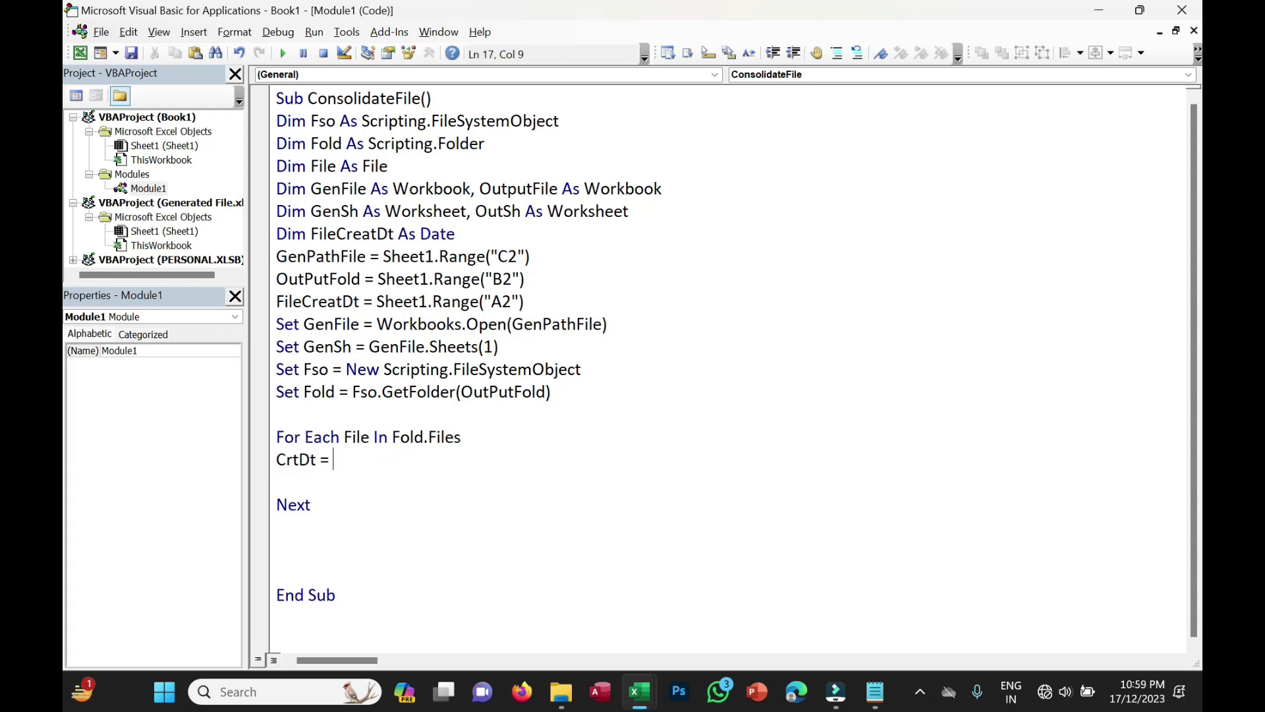
pyautogui.write('File.d')
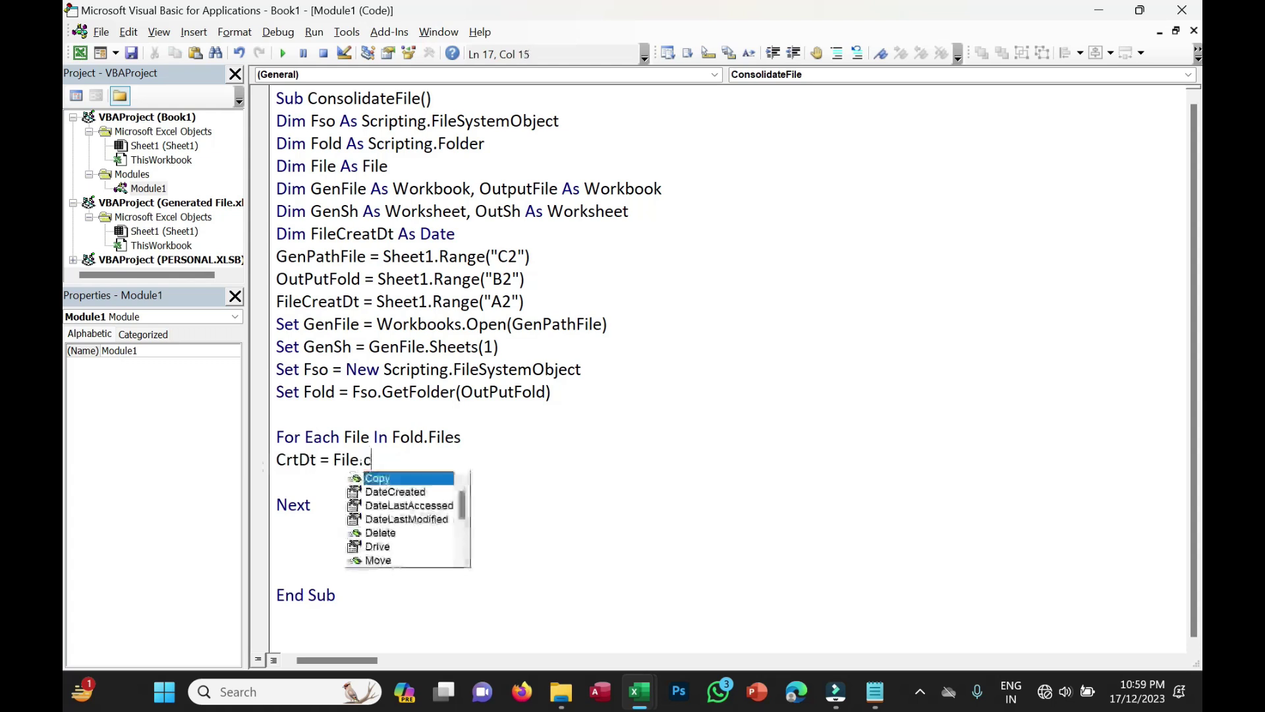
pyautogui.write('atecr')
pyautogui.press('Tab')
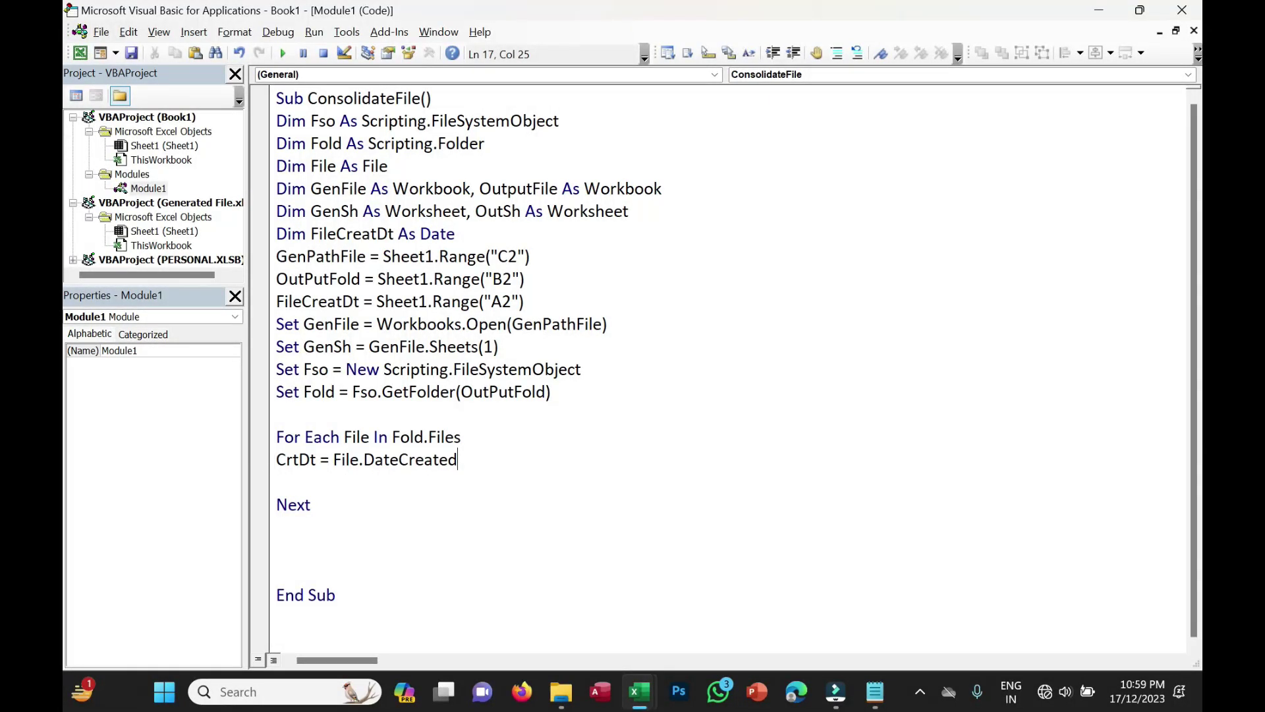
pyautogui.moveTo(638, 692)
pyautogui.middleClick(784, 610)
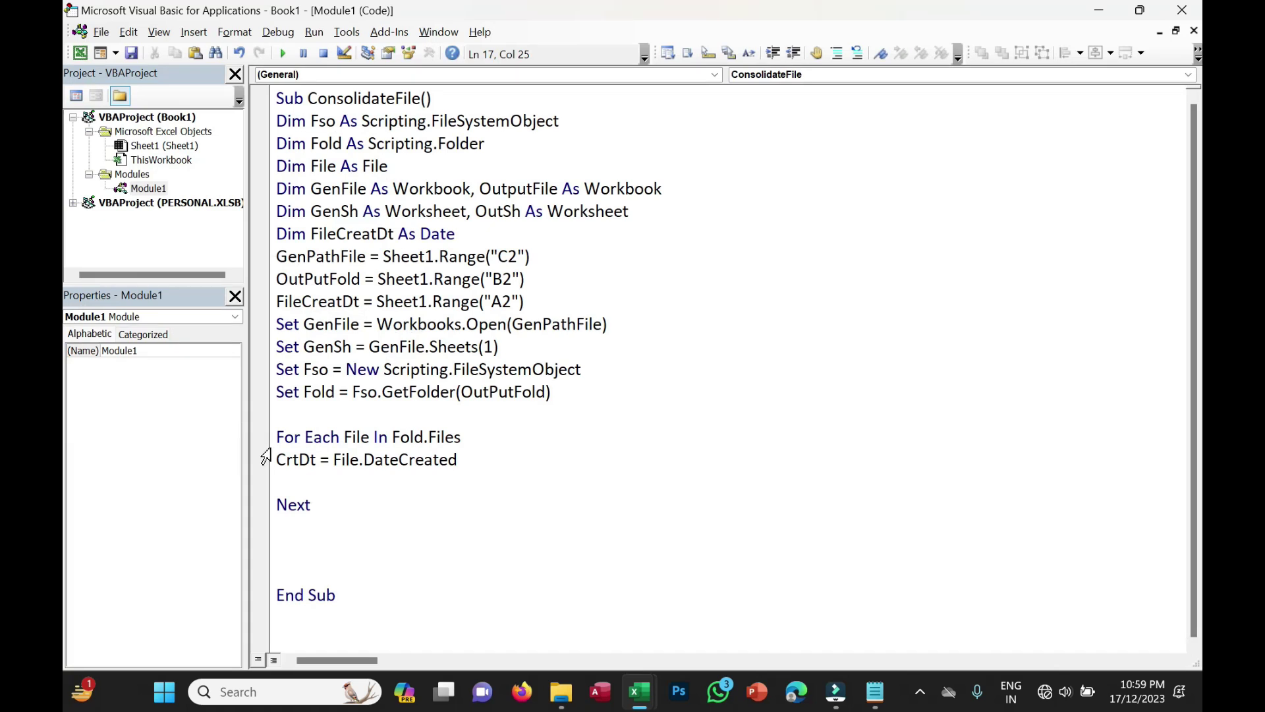
# Step: Set a For Each breakpoint and step through the loop, checking each file's CrtDt value
pyautogui.click(262, 438)
pyautogui.click(282, 54)
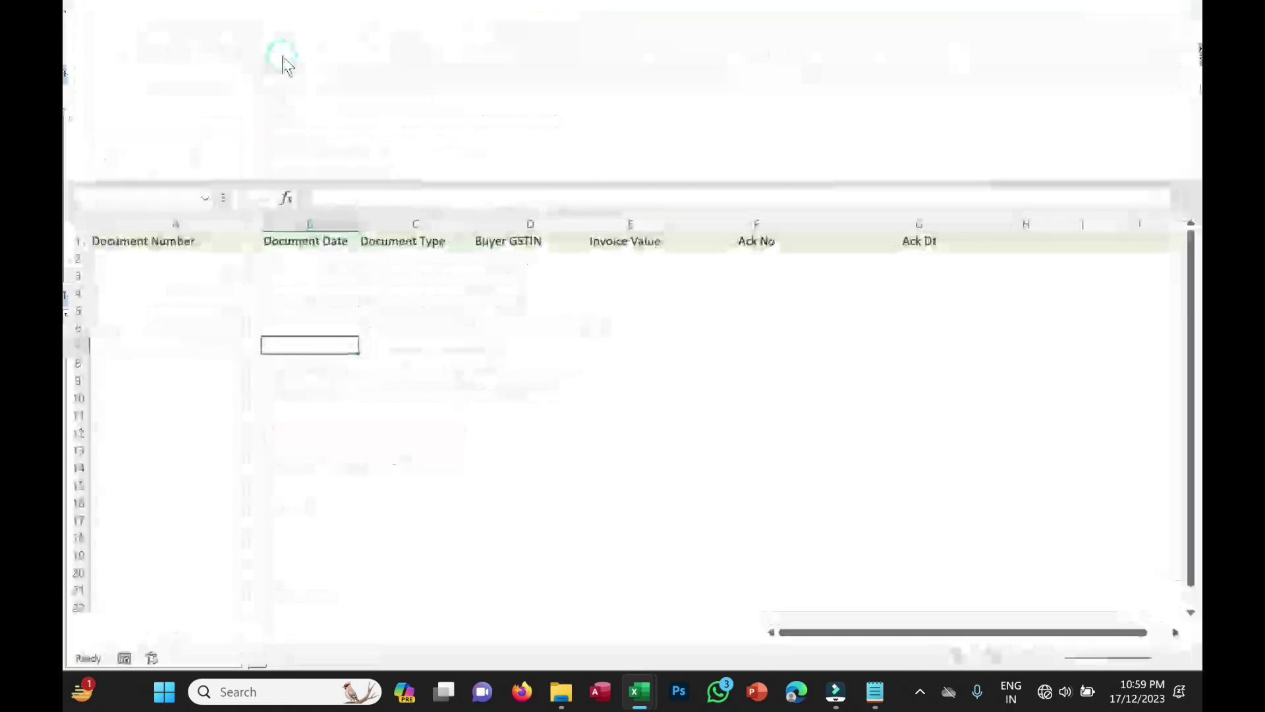
pyautogui.press('F8')
pyautogui.press('F8')
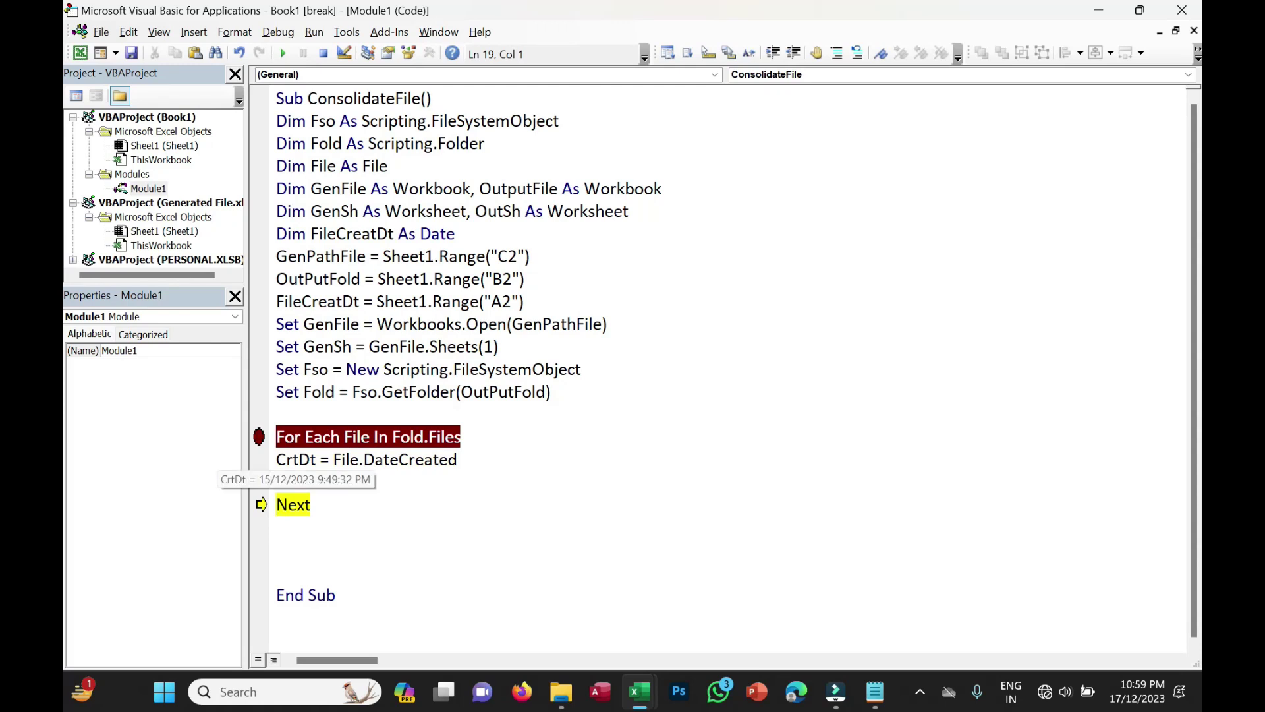
pyautogui.press('F8')
pyautogui.press('F8')
# Step: Stop the paused run and close the Generated File workbook
pyautogui.click(322, 55)
pyautogui.moveTo(639, 690)
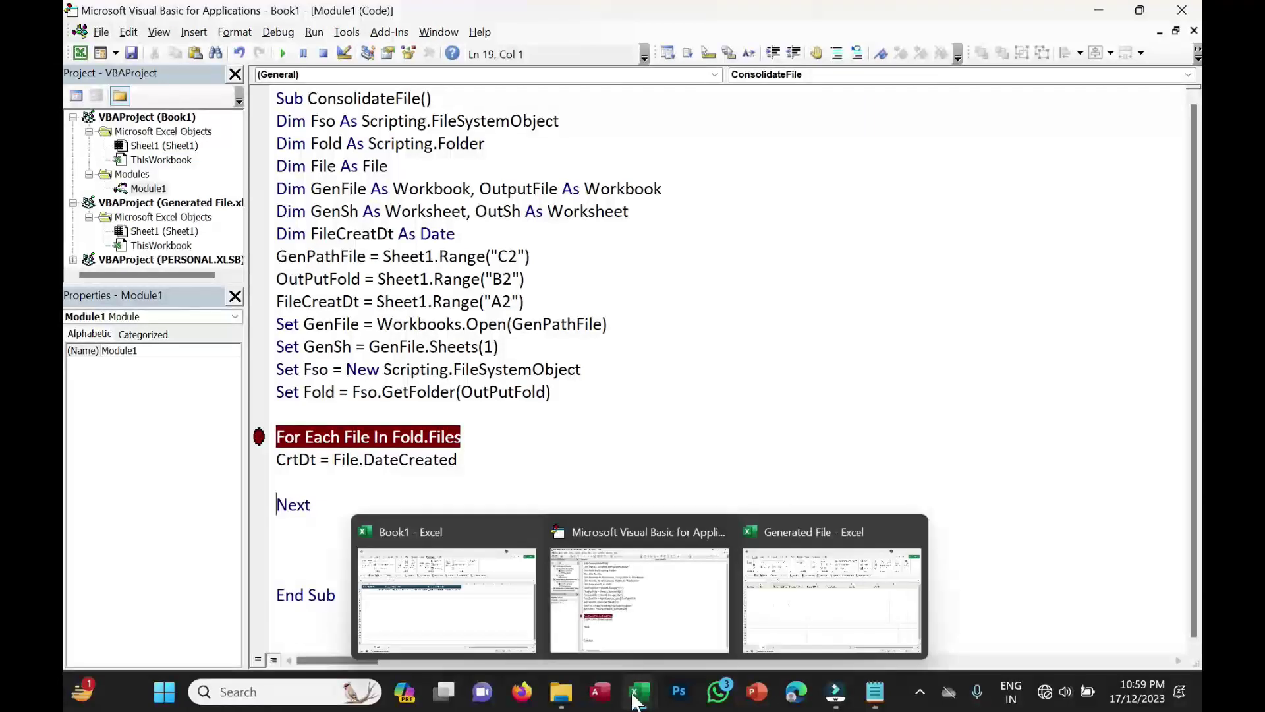
pyautogui.click(836, 585)
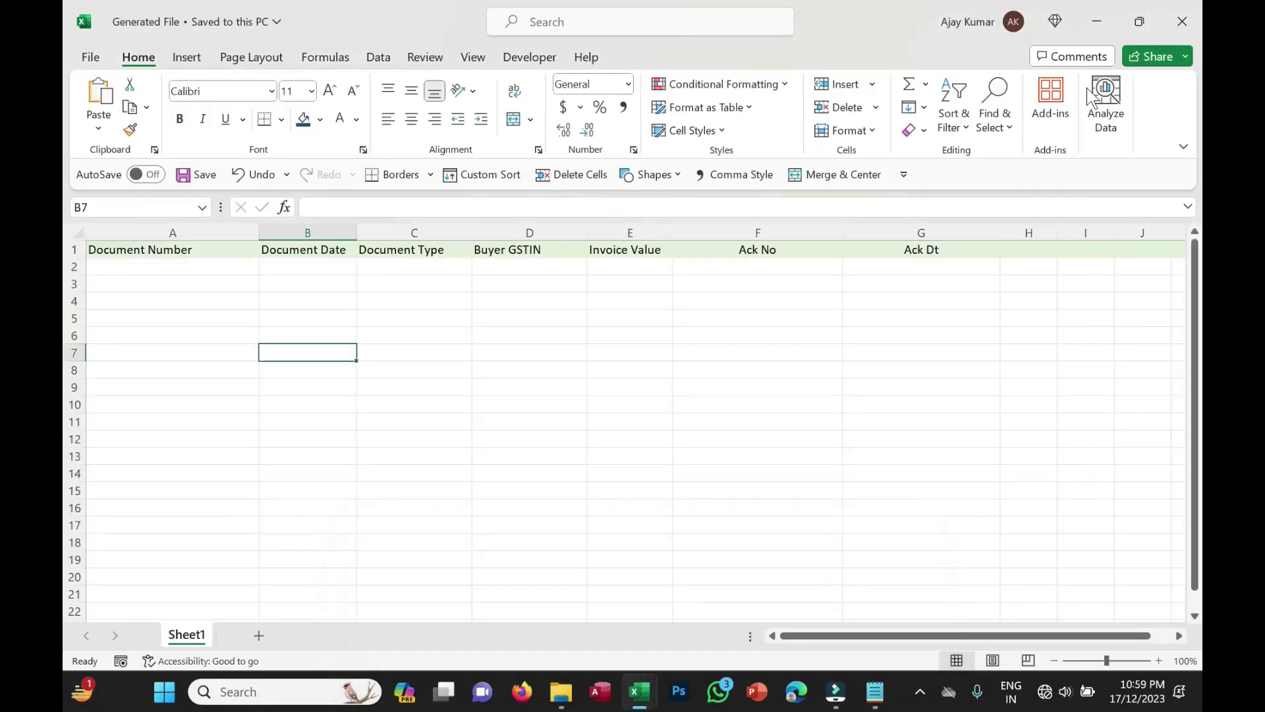
pyautogui.click(1195, 30)
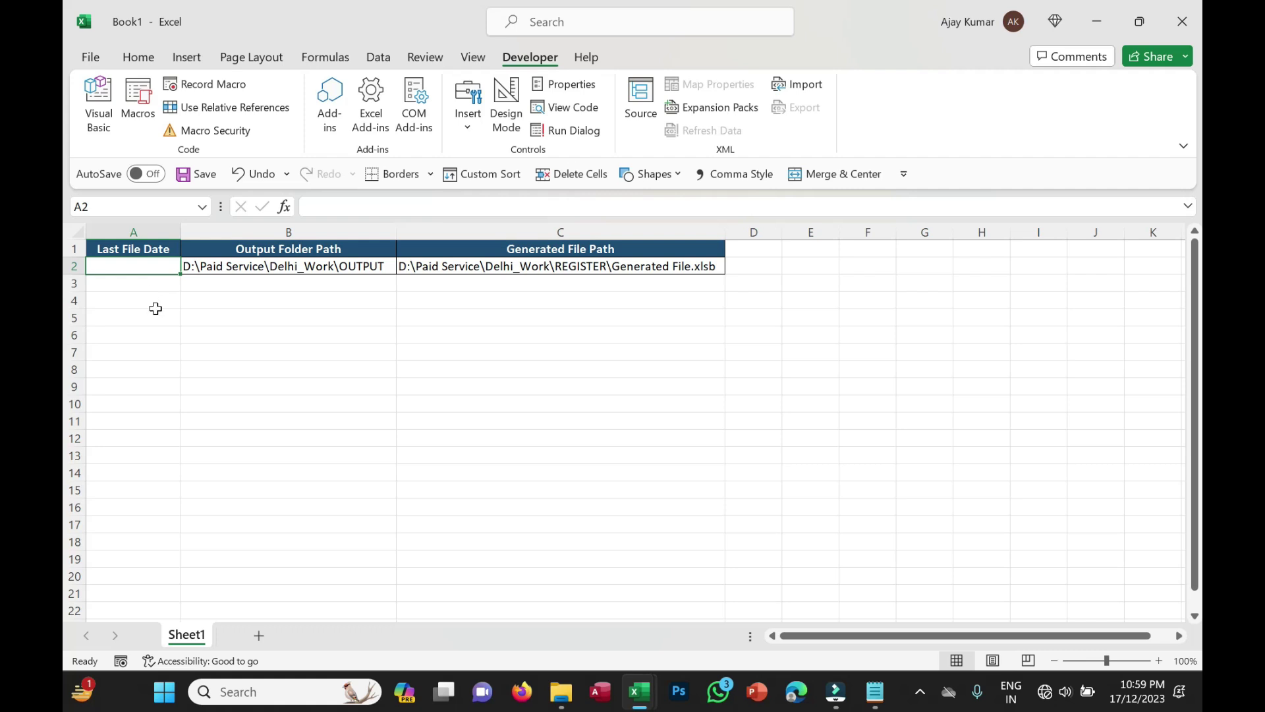
# Step: Type If CrtDt > FileCreatDt Then below the CrtDt = File.DateCreated line
pyautogui.hotkey('alt', 'F11')
pyautogui.write('F')
pyautogui.press('BackSpace')
pyautogui.write('If CrtDt >')
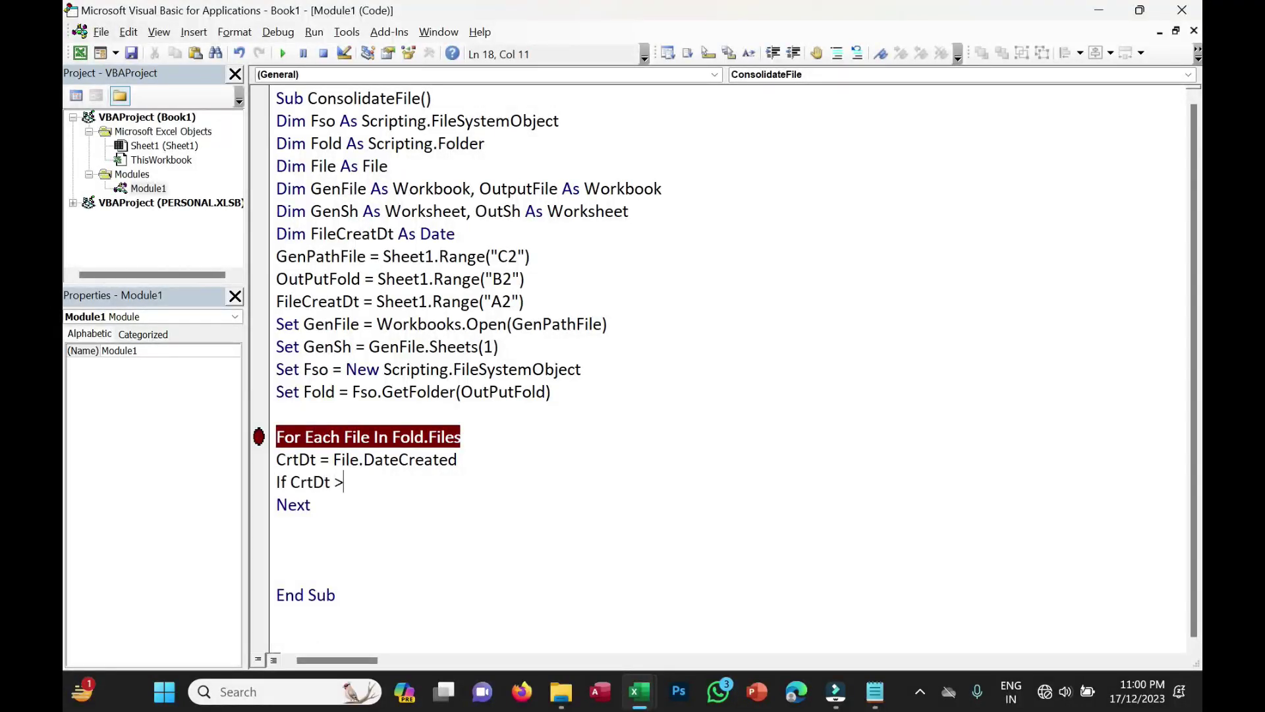
pyautogui.write(' FileCreat')
pyautogui.write('Dt')
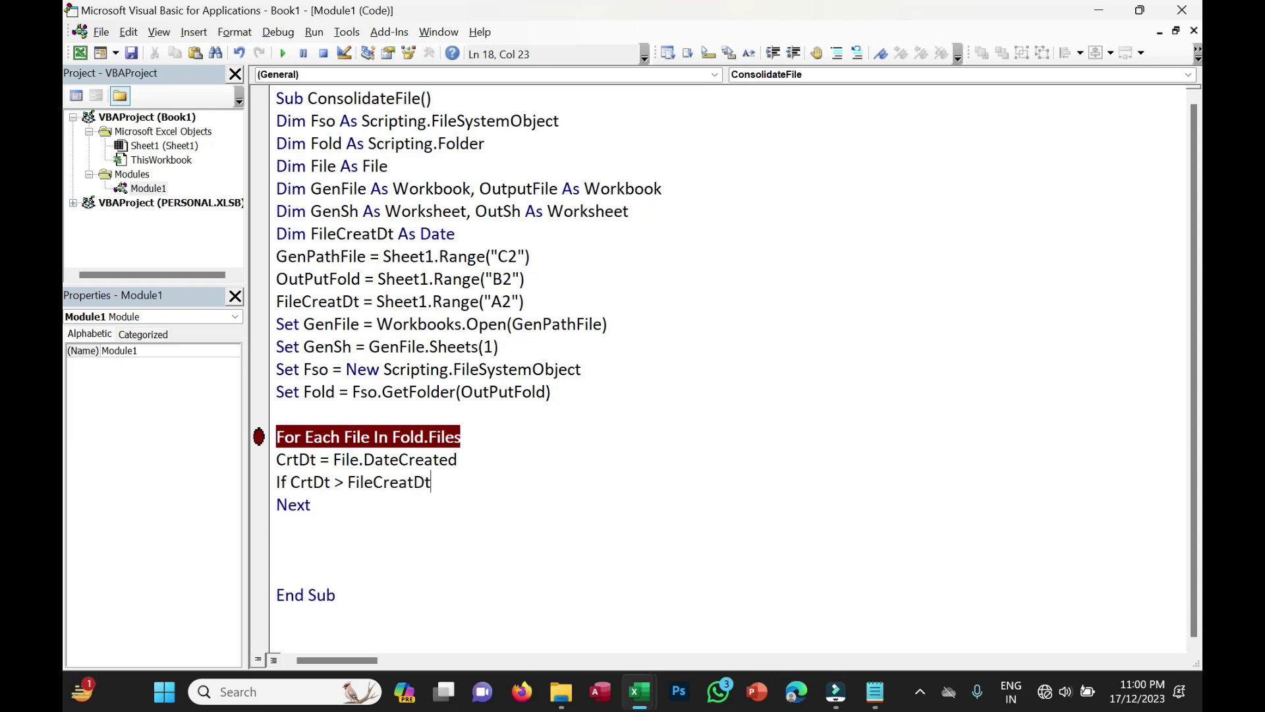
pyautogui.write(' then')
pyautogui.moveTo(336, 302); pyautogui.dragTo(524, 301)
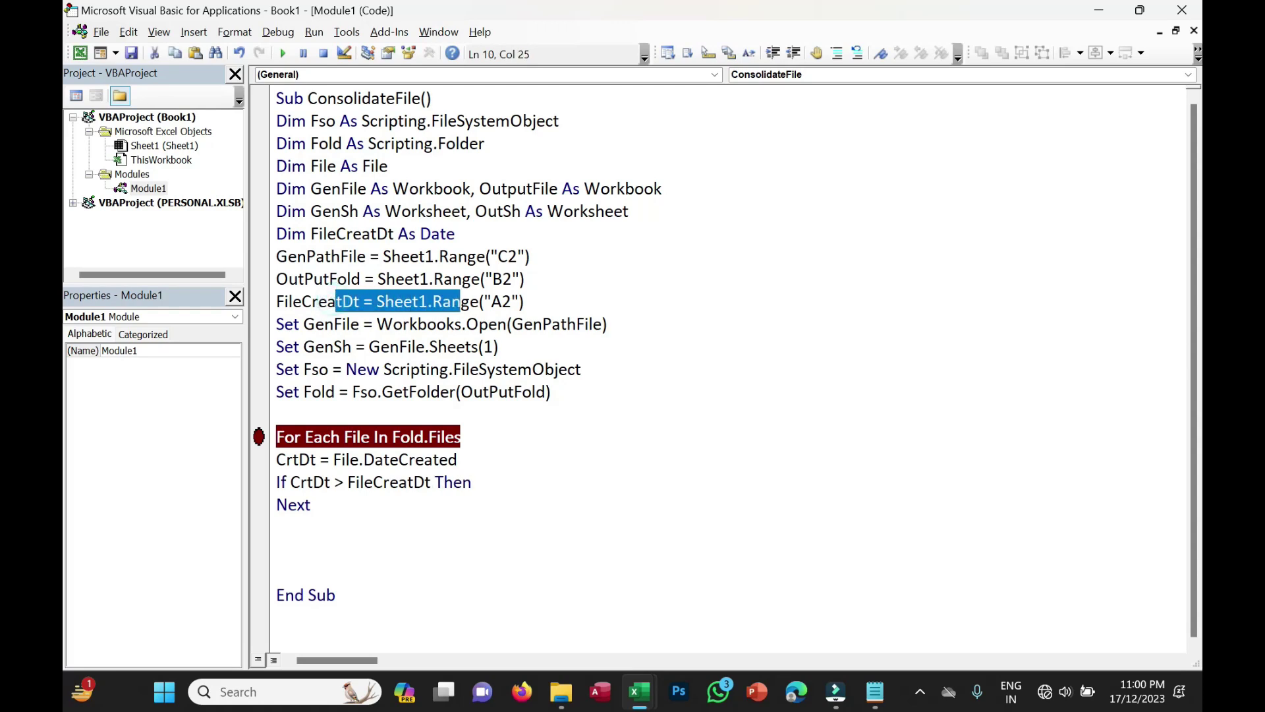
pyautogui.click(308, 301)
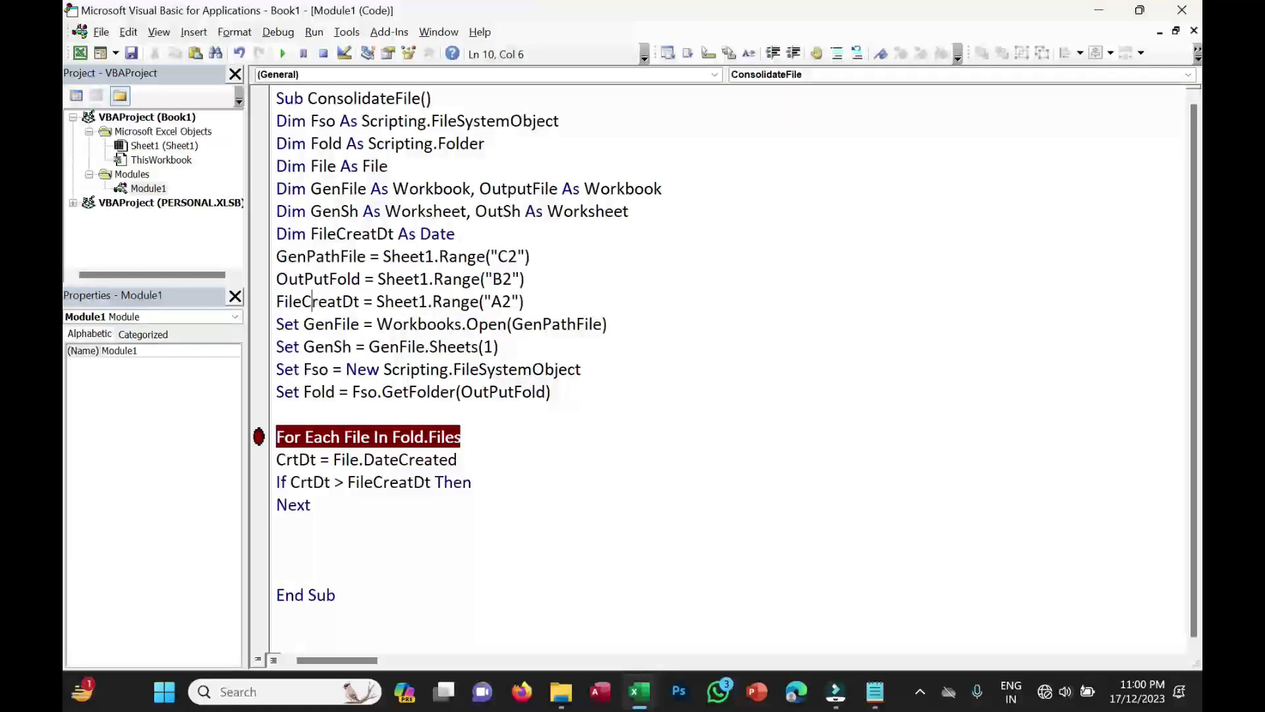
pyautogui.moveTo(458, 460); pyautogui.dragTo(276, 460)
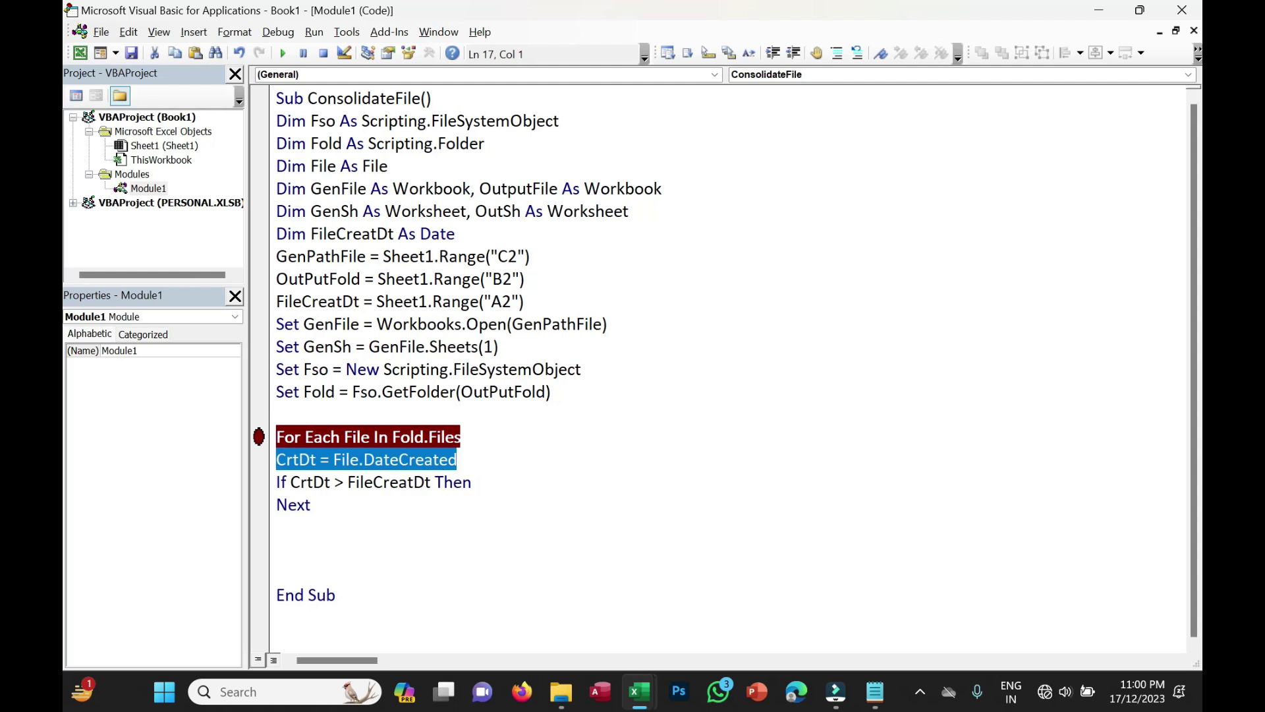
pyautogui.click(399, 482)
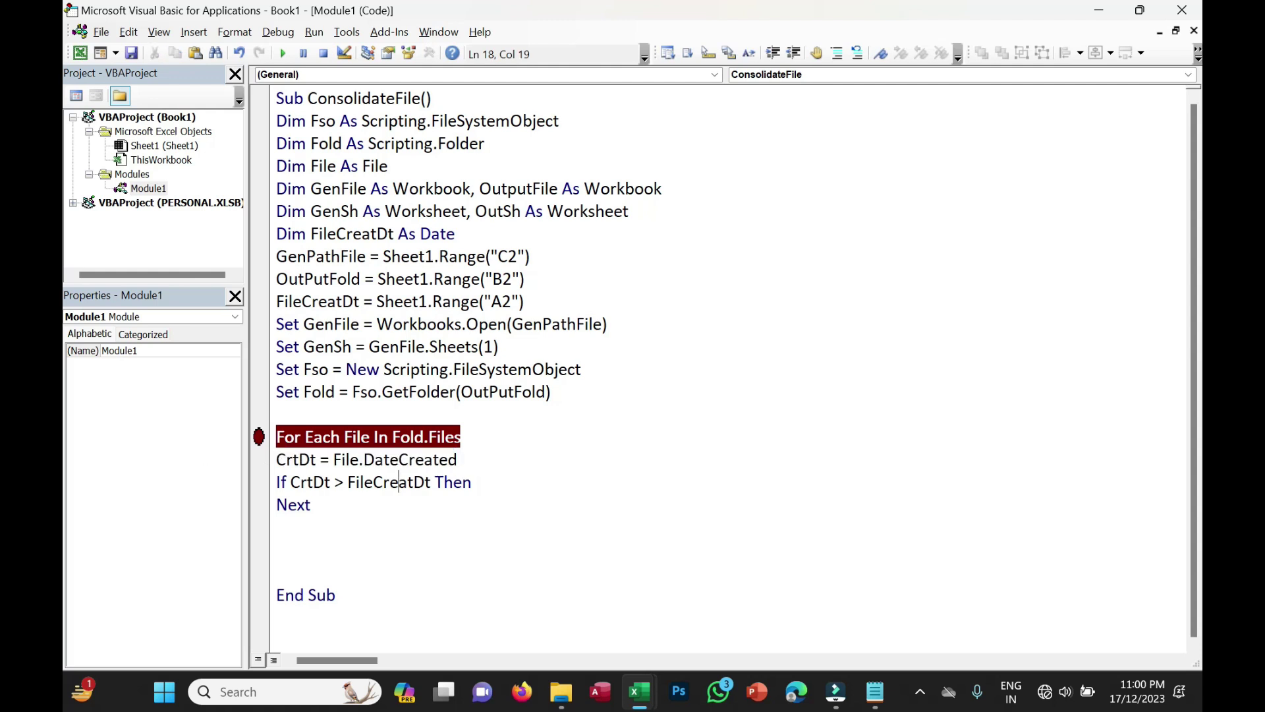
# Step: After the Next without For error, add an indented MsgBox (File) and End If to the If block
pyautogui.click(282, 53)
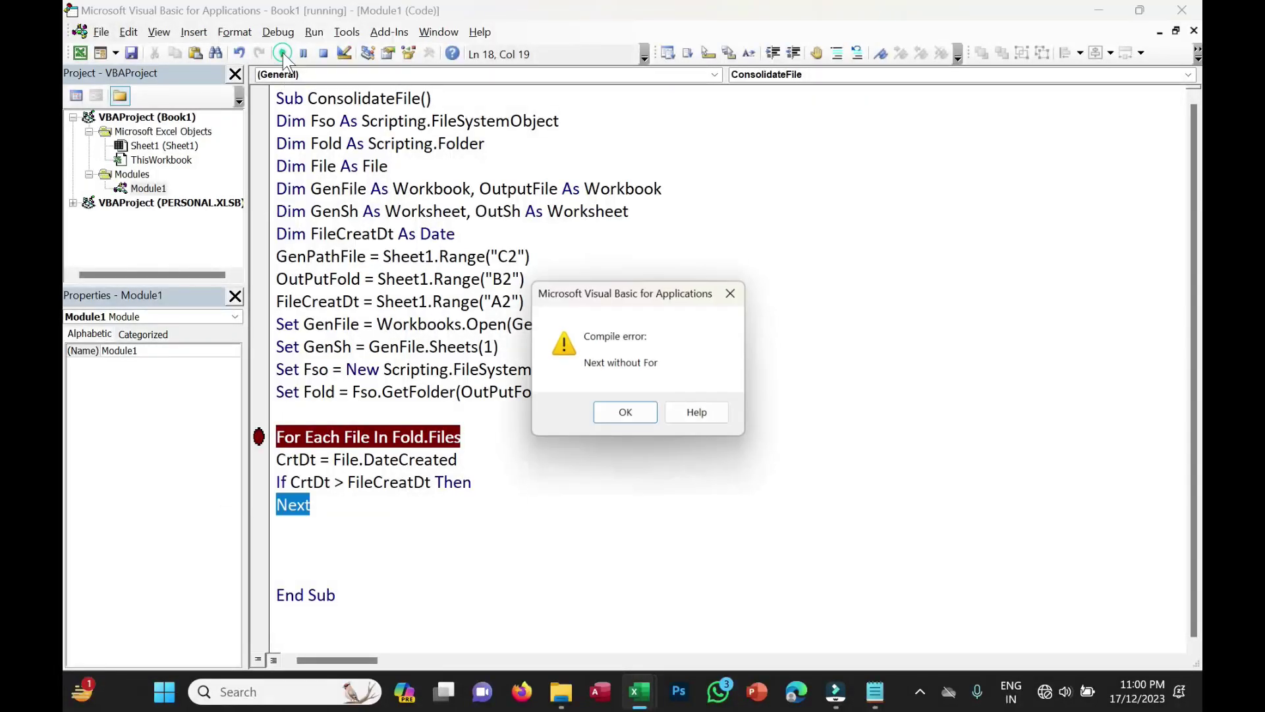
pyautogui.press('Return')
pyautogui.click(473, 482)
pyautogui.press('Return')
pyautogui.press('Return')
pyautogui.write('End If')
pyautogui.press('Up')
pyautogui.press('Tab')
pyautogui.write('msgbox')
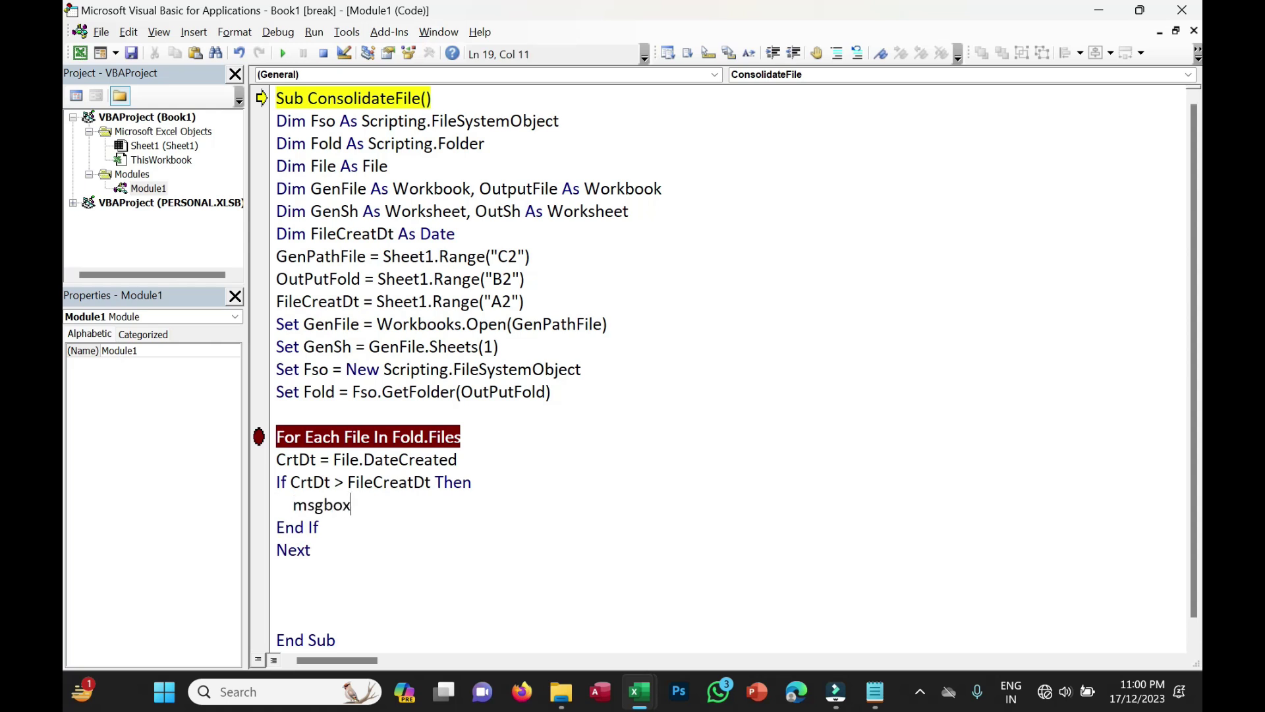
pyautogui.write('(File)')
# Step: Step the macro until it shows the XYZ.xlsx path, add a line under MsgBox, and view Book1
pyautogui.click(284, 53)
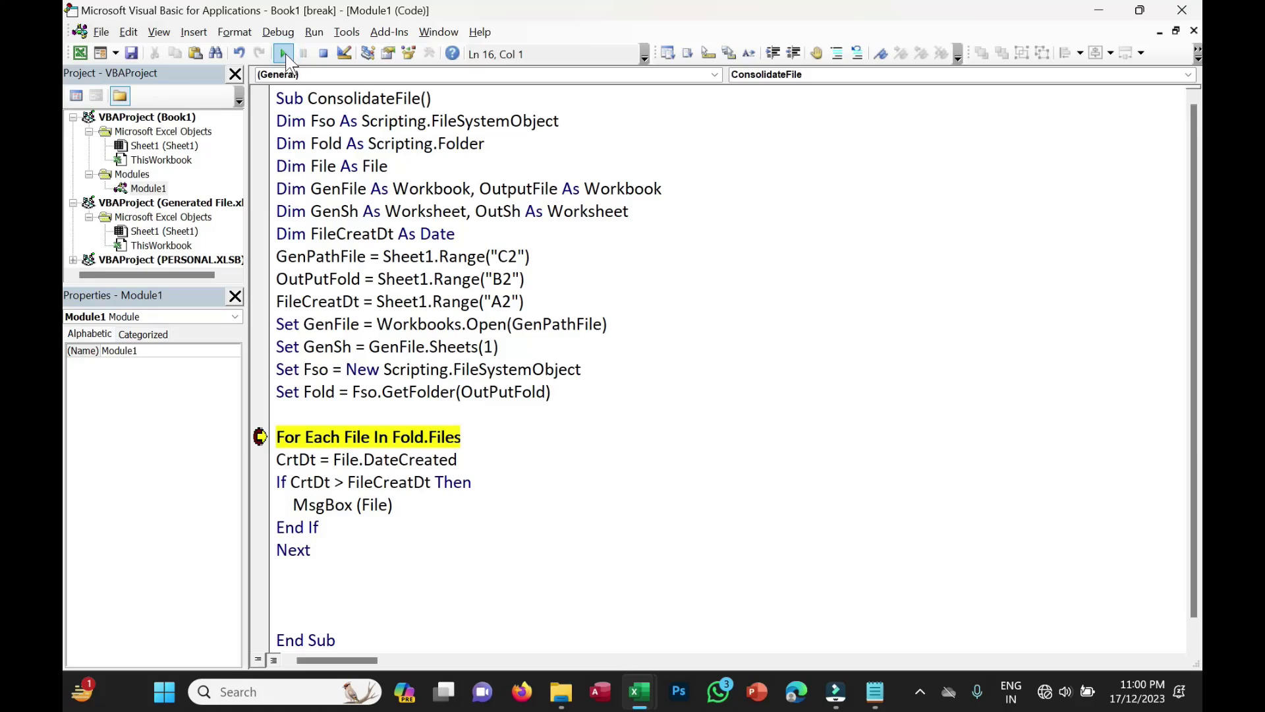
pyautogui.press('F8')
pyautogui.press('F8')
pyautogui.press('F8')
pyautogui.press('F8')
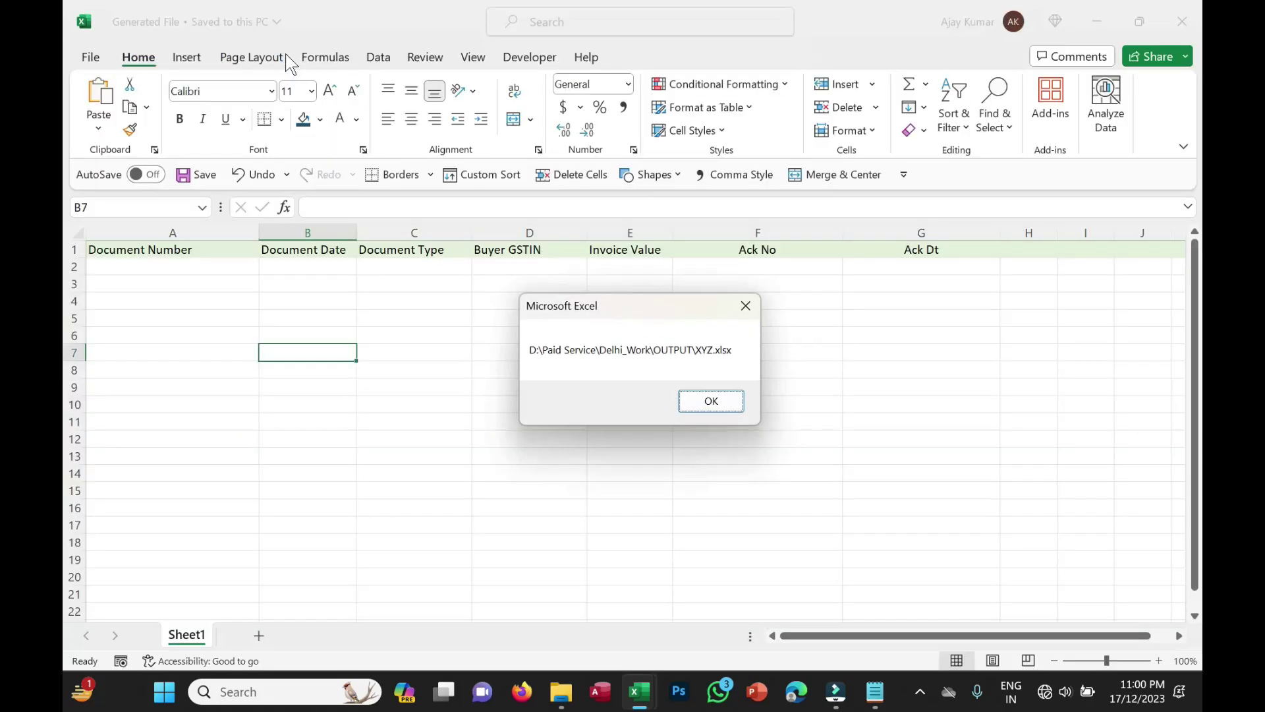
pyautogui.click(712, 401)
pyautogui.press('Left')
pyautogui.press('Return')
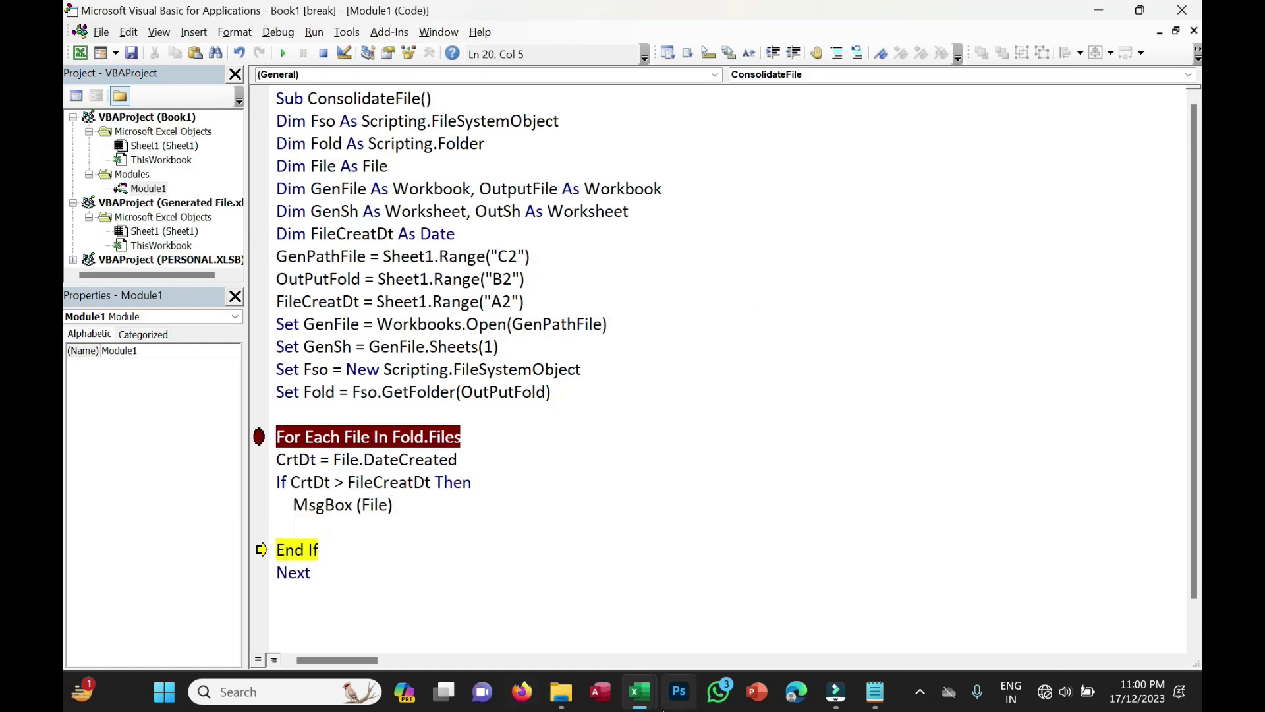
pyautogui.moveTo(639, 691)
pyautogui.click(449, 587)
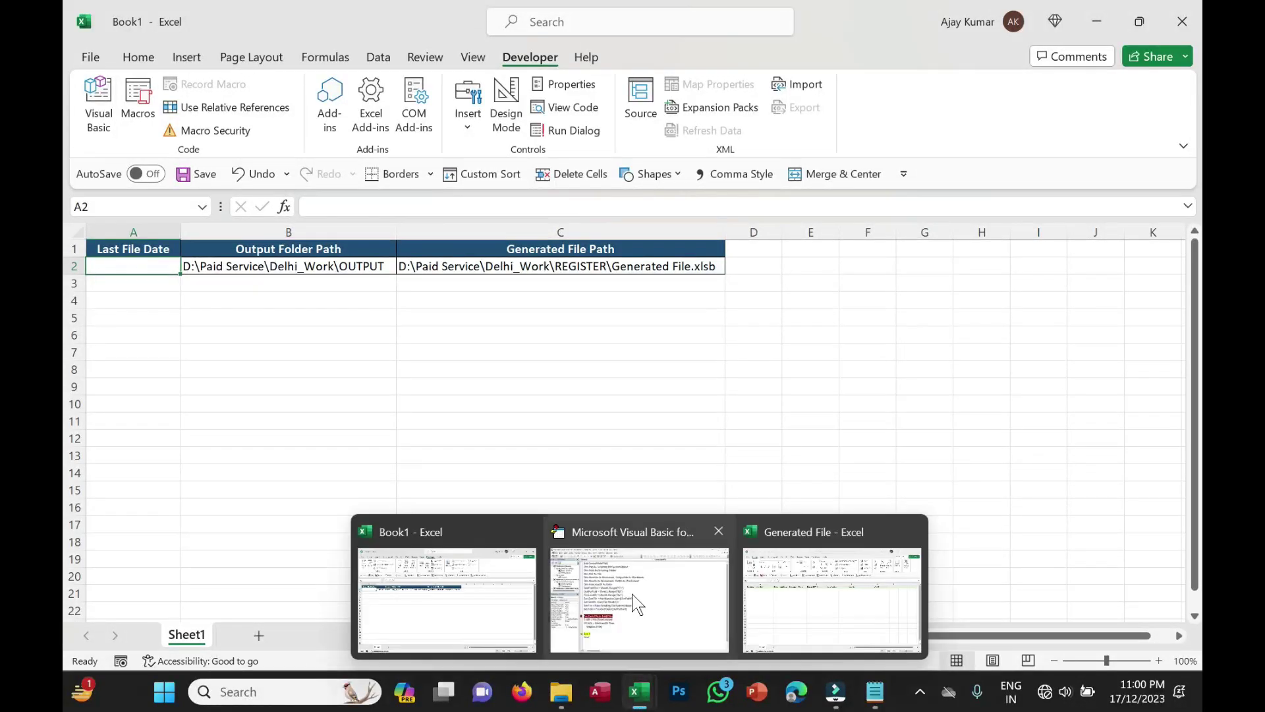
# Step: Add Sheet1.Range("A2") = CrtDt under MsgBox and step past it, putting 15/12/2023 9:49:32 PM in A2
pyautogui.click(636, 603)
pyautogui.write('Sheet1.Range("A2") = CrtDt')
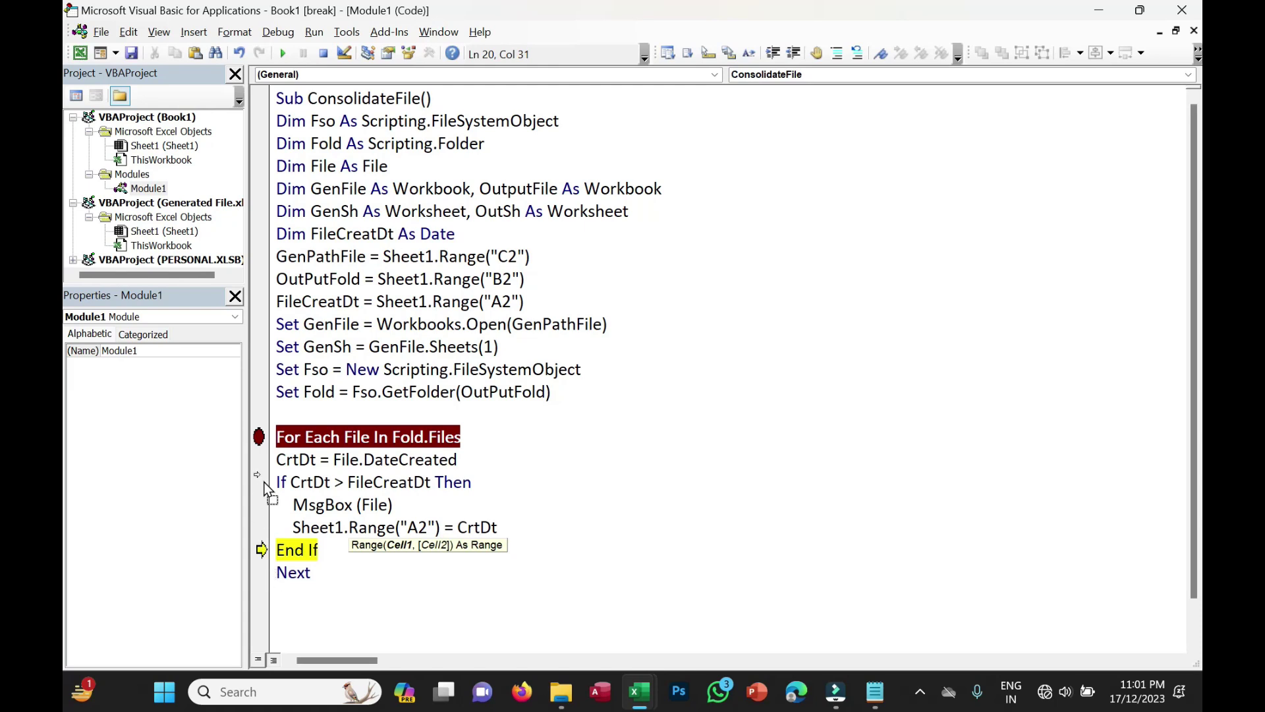
pyautogui.press('F8')
pyautogui.press('F8')
pyautogui.press('F8')
pyautogui.press('F8')
pyautogui.press('F8')
pyautogui.press('F8')
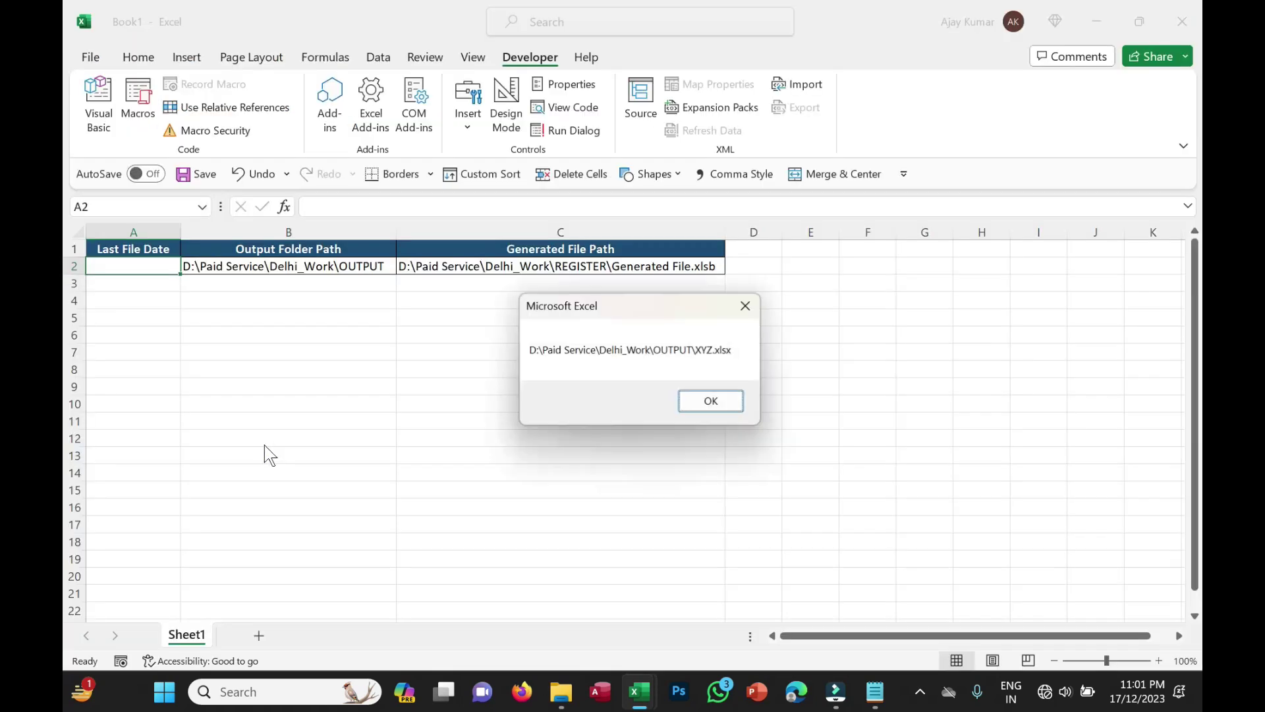
pyautogui.press('Return')
pyautogui.press('F8')
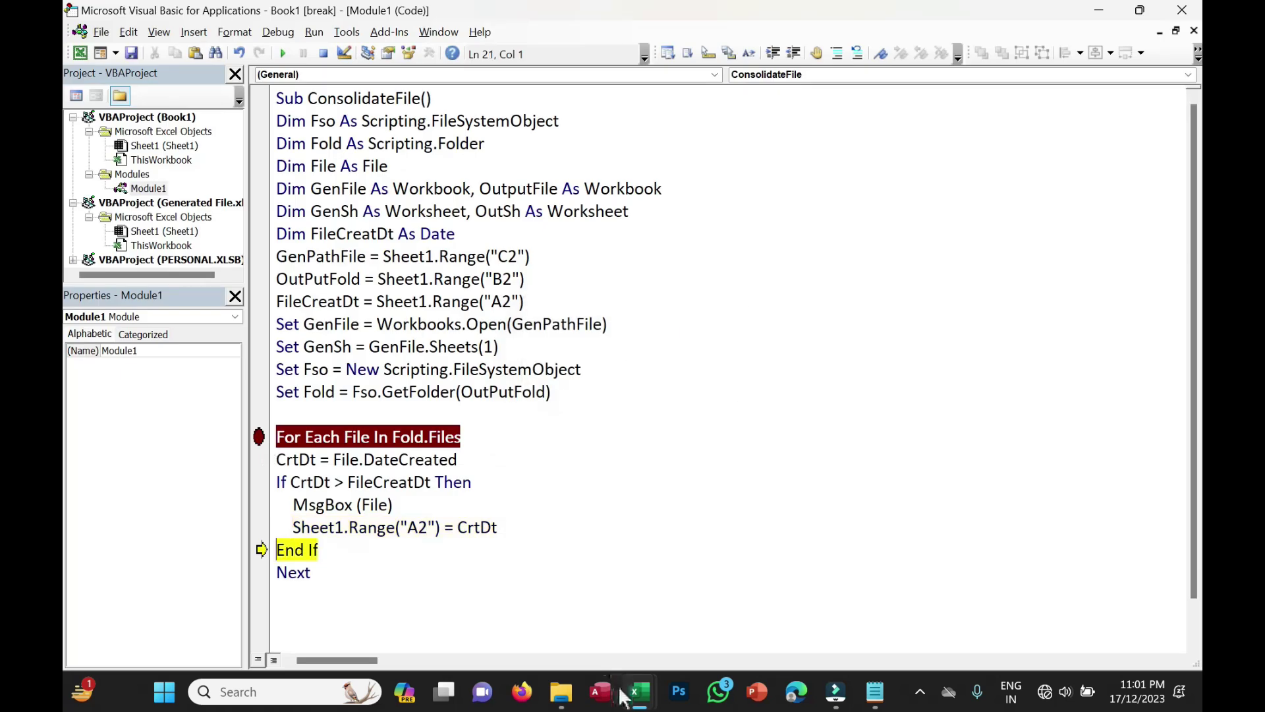
pyautogui.click(419, 586)
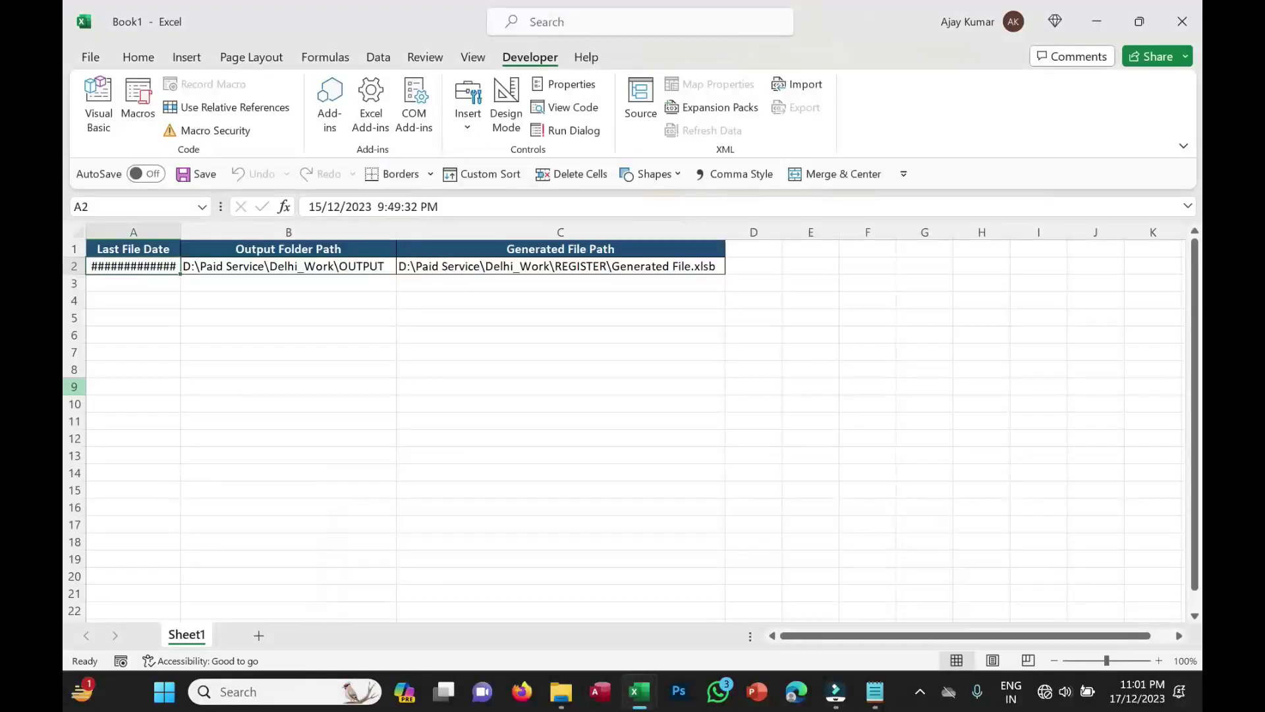
# Step: AutoFit column A and step the macro past the XYZ1.xlsx message to End Sub
pyautogui.doubleClick(181, 231)
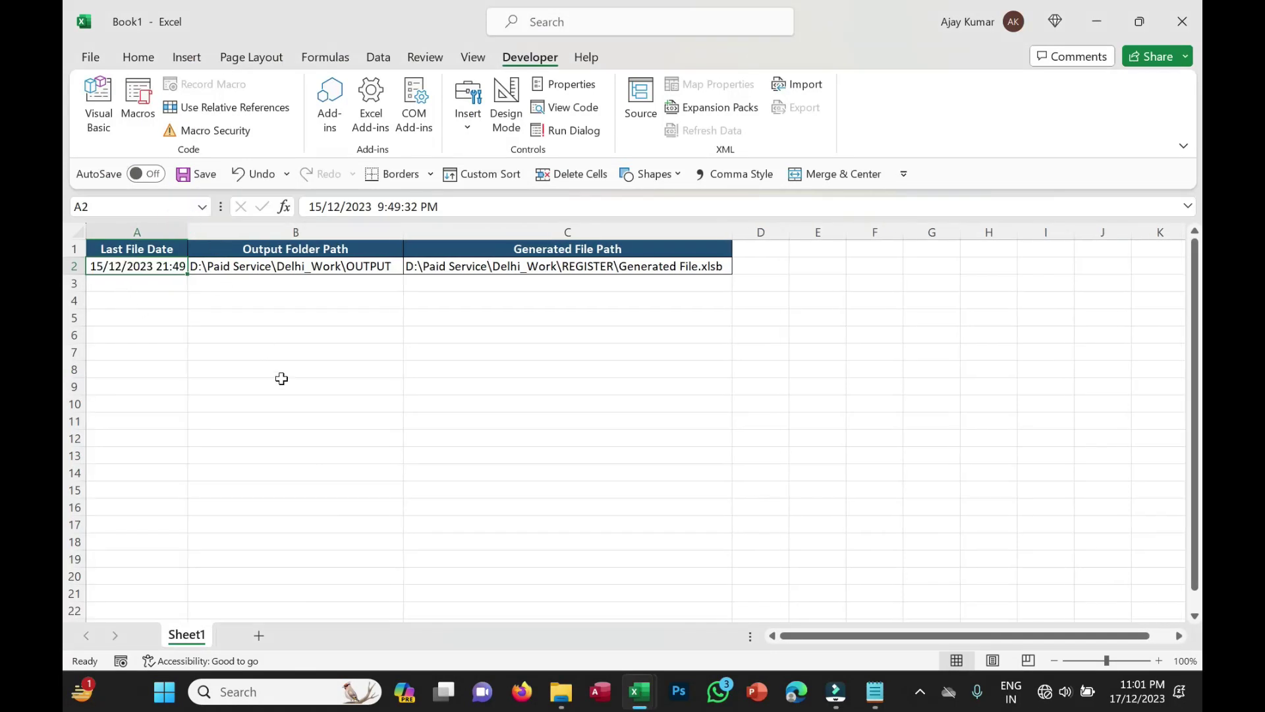
pyautogui.hotkey('alt', 'F11')
pyautogui.press('F8')
pyautogui.press('F8')
pyautogui.press('F8')
pyautogui.press('F8')
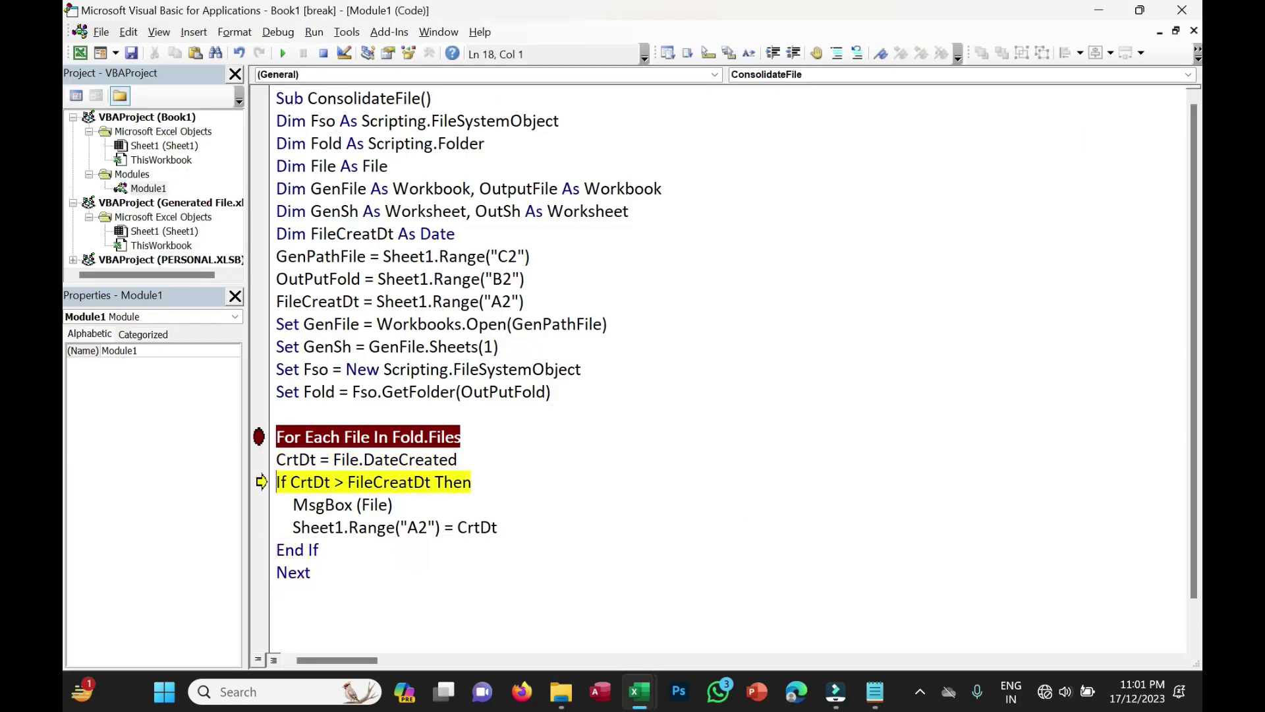
pyautogui.press('F8')
pyautogui.press('F8')
pyautogui.click(709, 403)
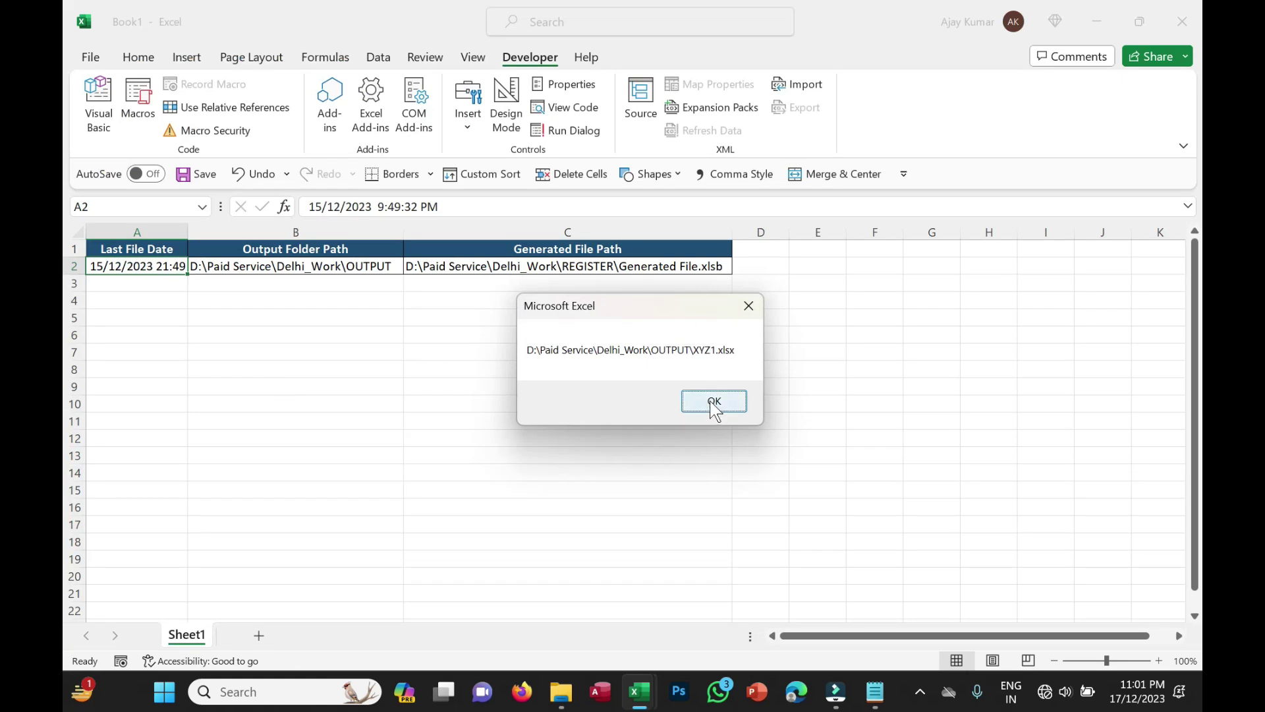
pyautogui.press('F8')
pyautogui.press('F8')
pyautogui.press('F8')
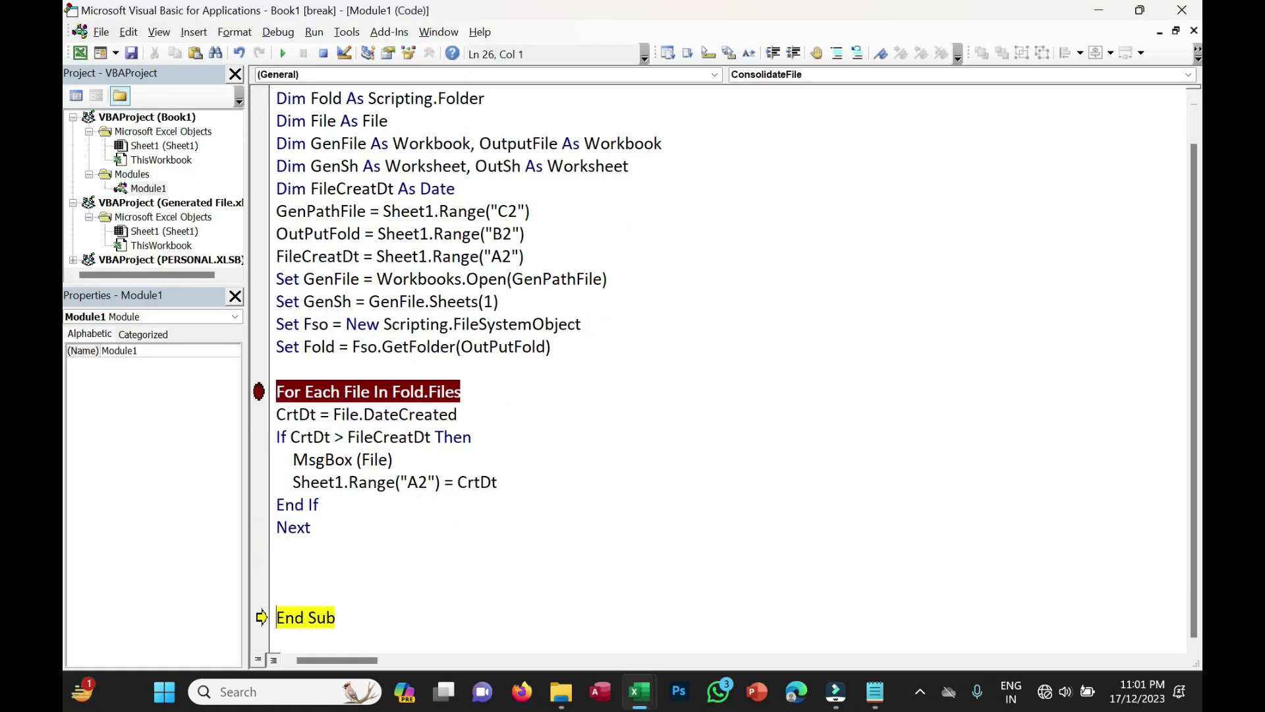
pyautogui.press('F8')
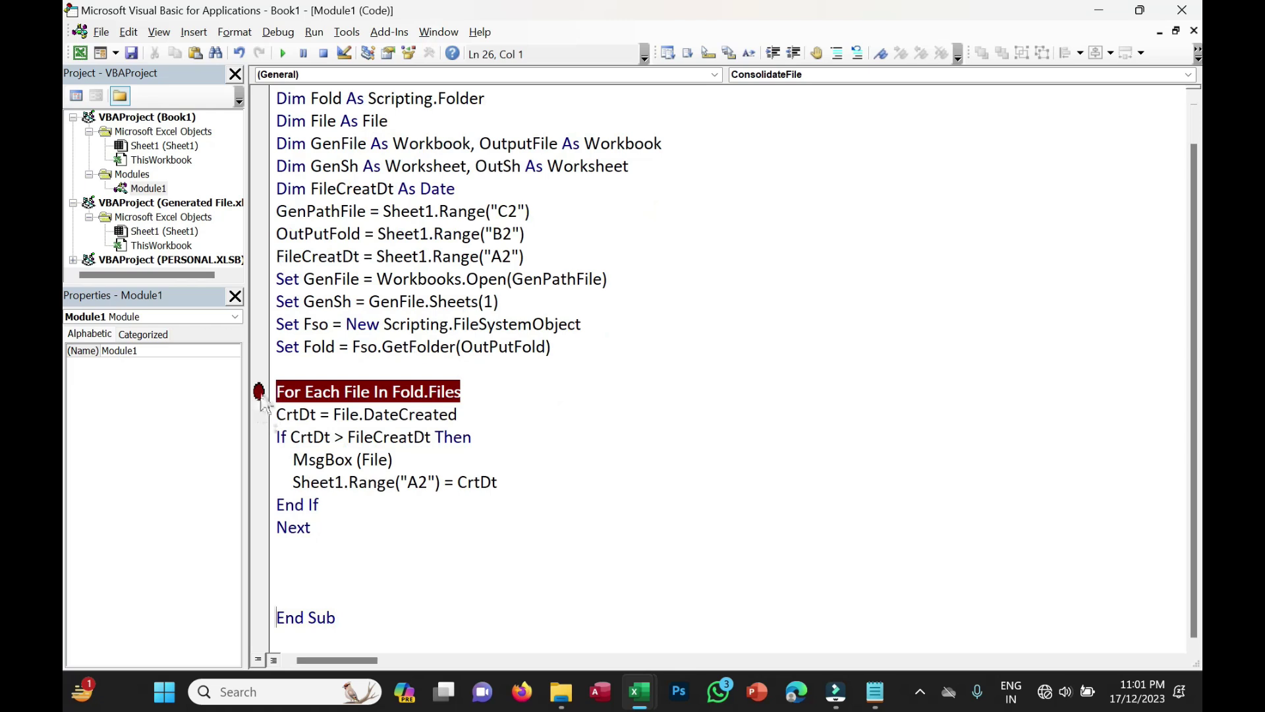
# Step: Clear the For Each breakpoint and inspect the date and time stored in A2
pyautogui.click(259, 392)
pyautogui.hotkey('alt', 'F11')
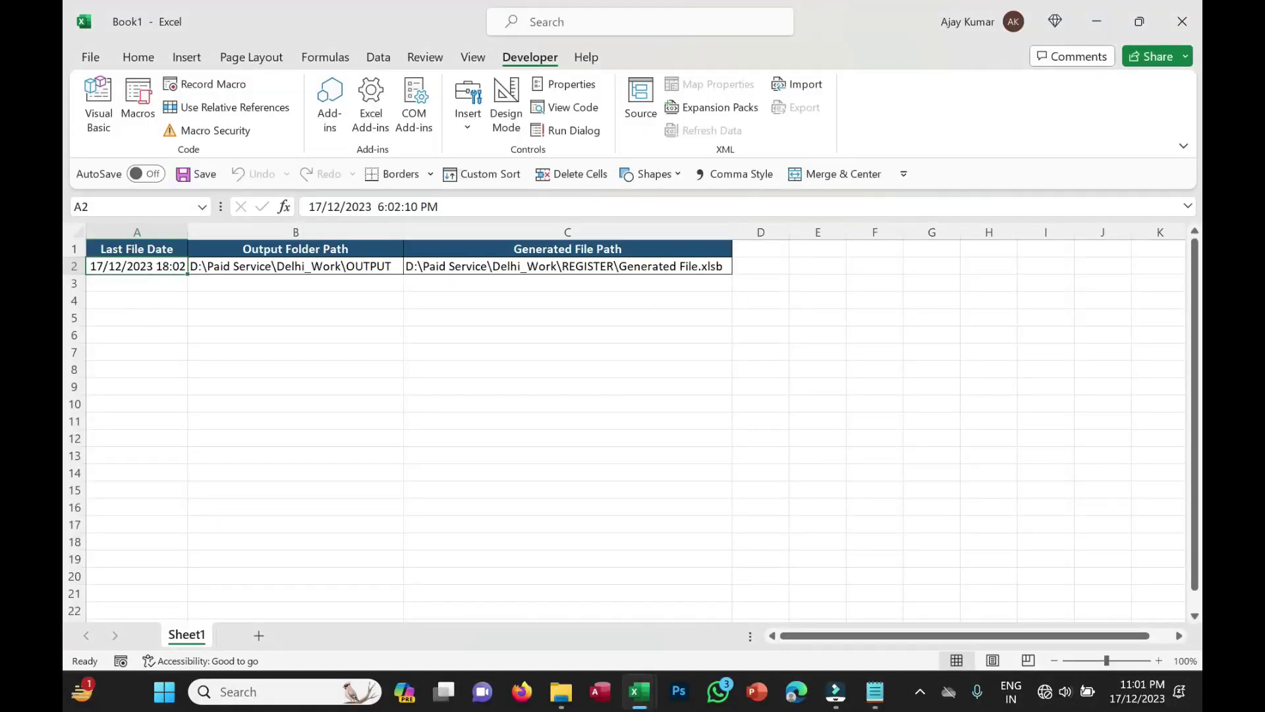
pyautogui.click(375, 208)
pyautogui.moveTo(376, 207); pyautogui.dragTo(439, 206)
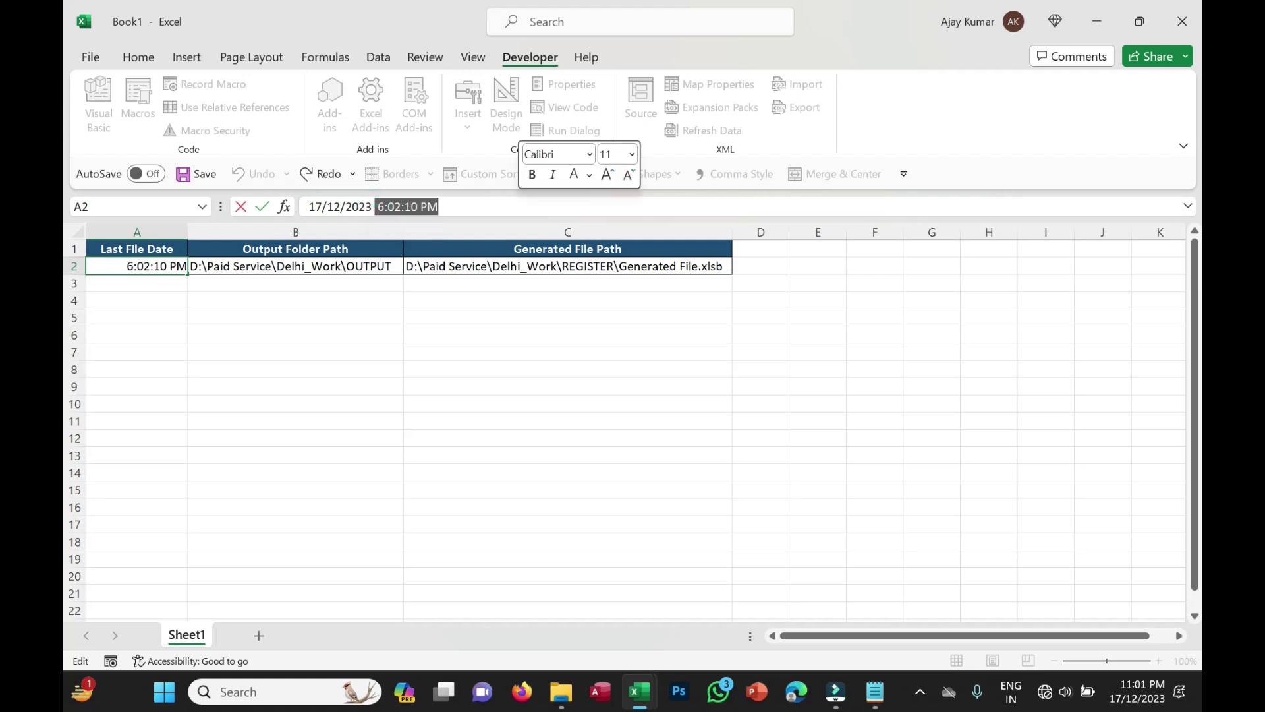
pyautogui.click(330, 376)
# Step: Close Generated File, set the For Each breakpoint again and rerun ConsolidateFile
pyautogui.hotkey('alt', 'F11')
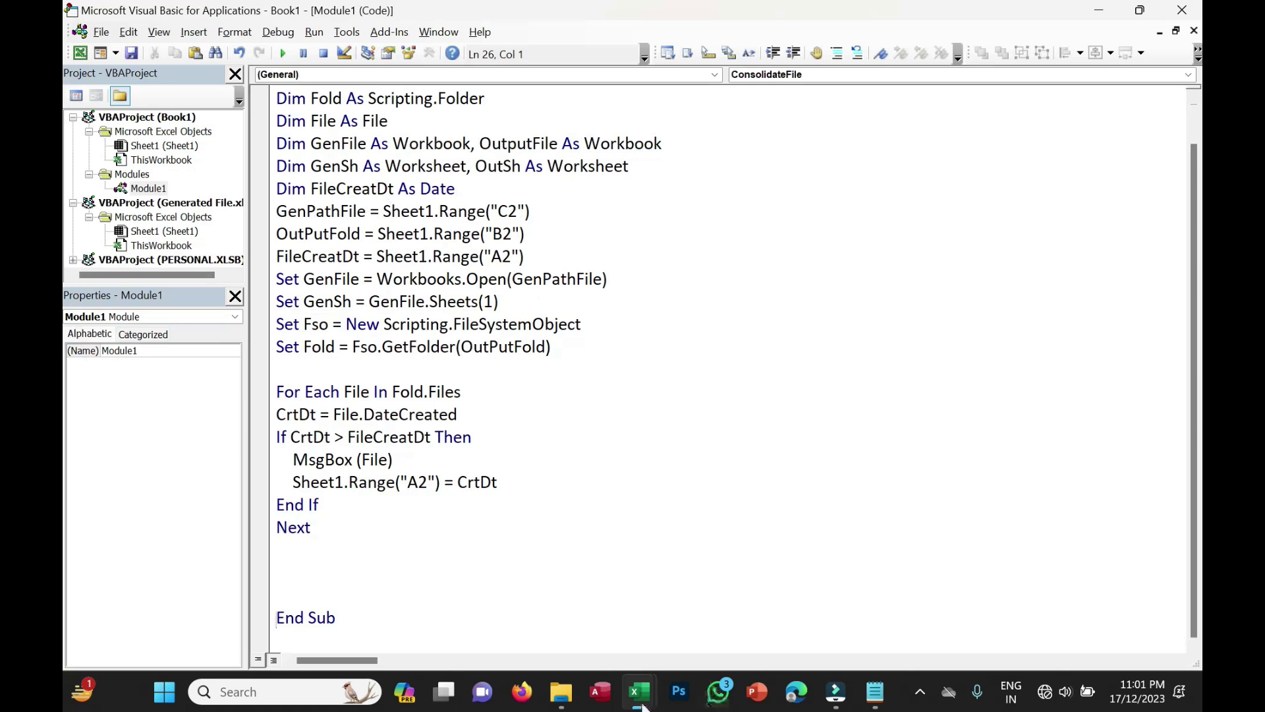
pyautogui.click(850, 580)
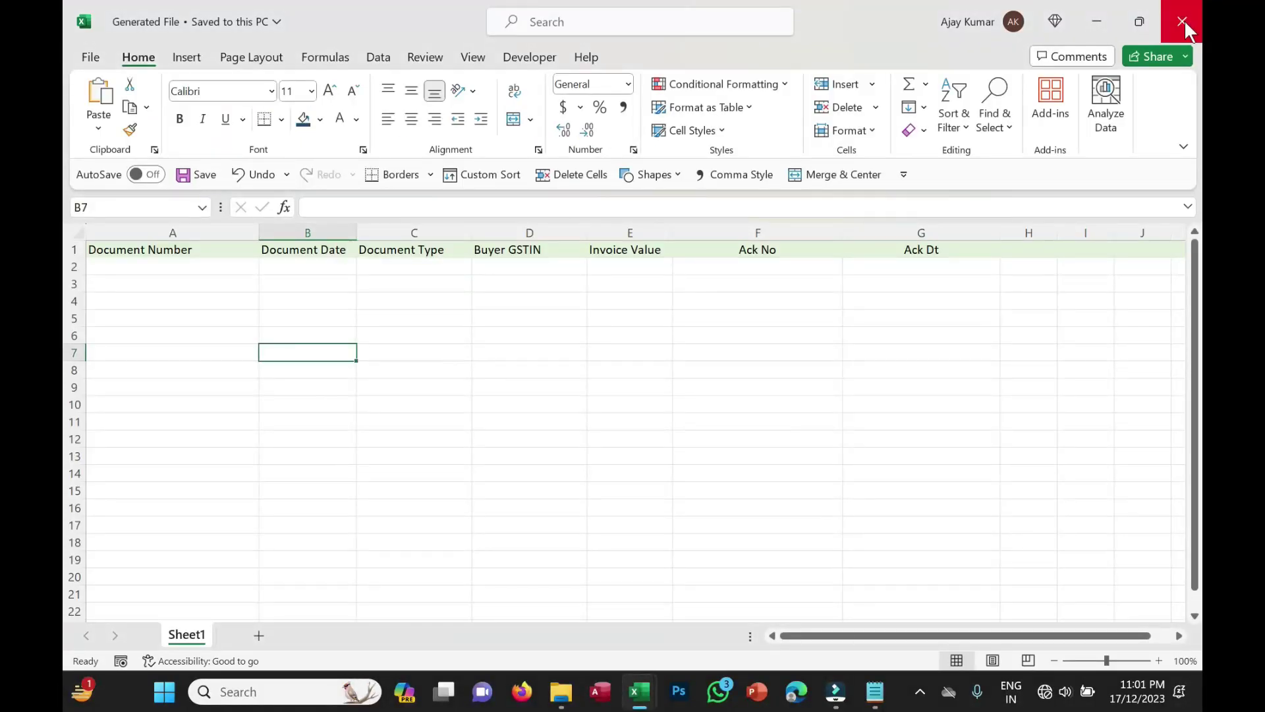
pyautogui.click(1183, 21)
pyautogui.hotkey('alt', 'F11')
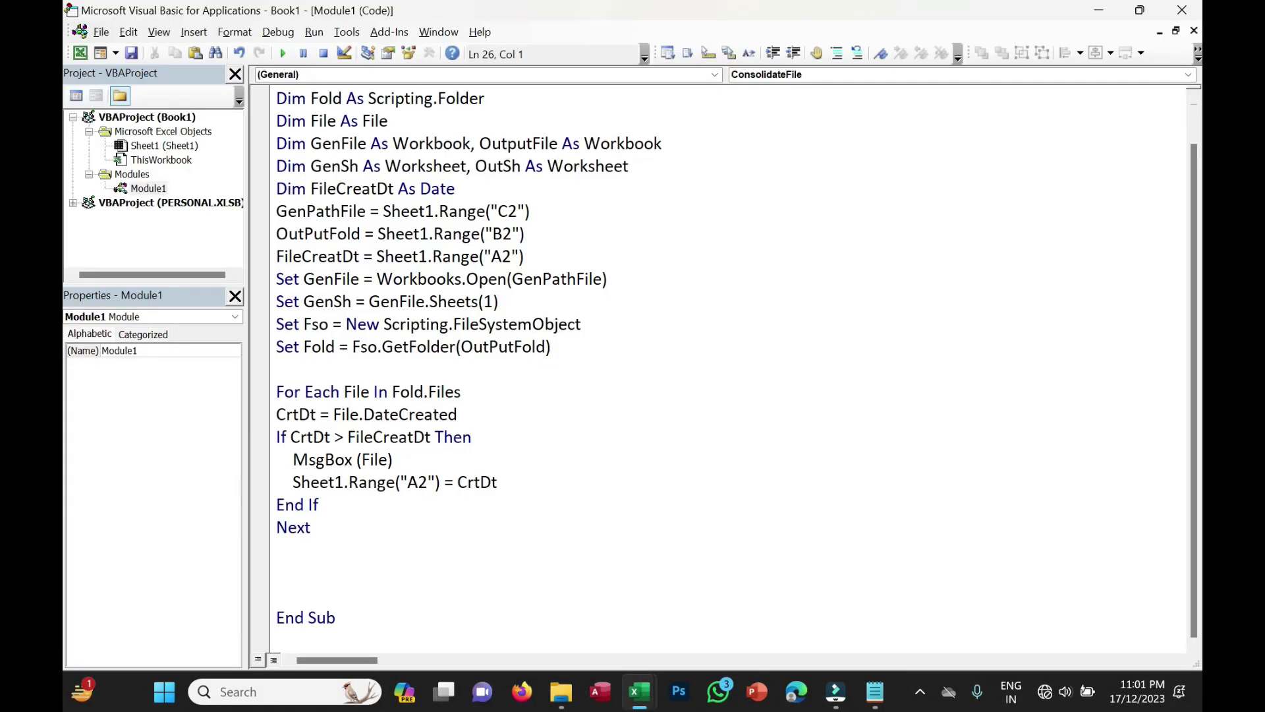
pyautogui.click(260, 391)
pyautogui.press('F5')
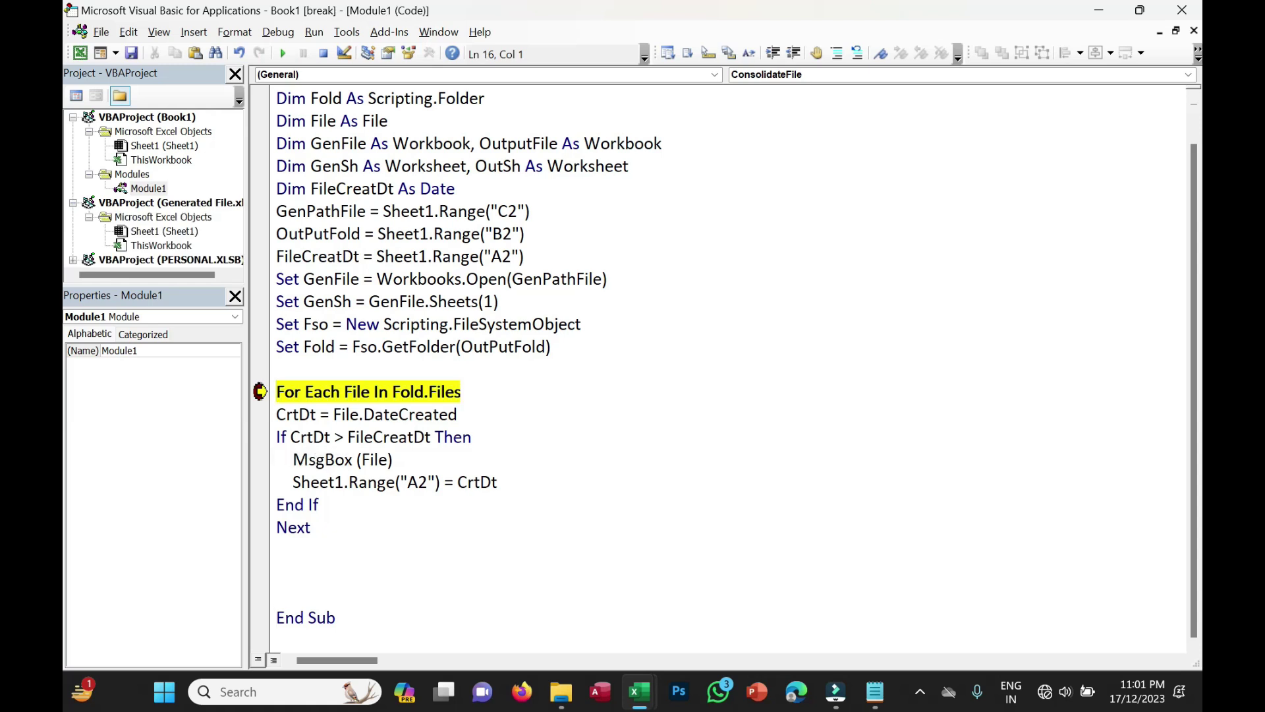
# Step: Step the run to its end and delete the MsgBox (File) line from the If block
pyautogui.moveTo(399, 483); pyautogui.dragTo(318, 458)
pyautogui.press('F8')
pyautogui.press('F8')
pyautogui.press('F8')
pyautogui.press('F8')
pyautogui.press('F8')
pyautogui.press('F8')
pyautogui.press('F8')
pyautogui.press('F8')
pyautogui.press('F8')
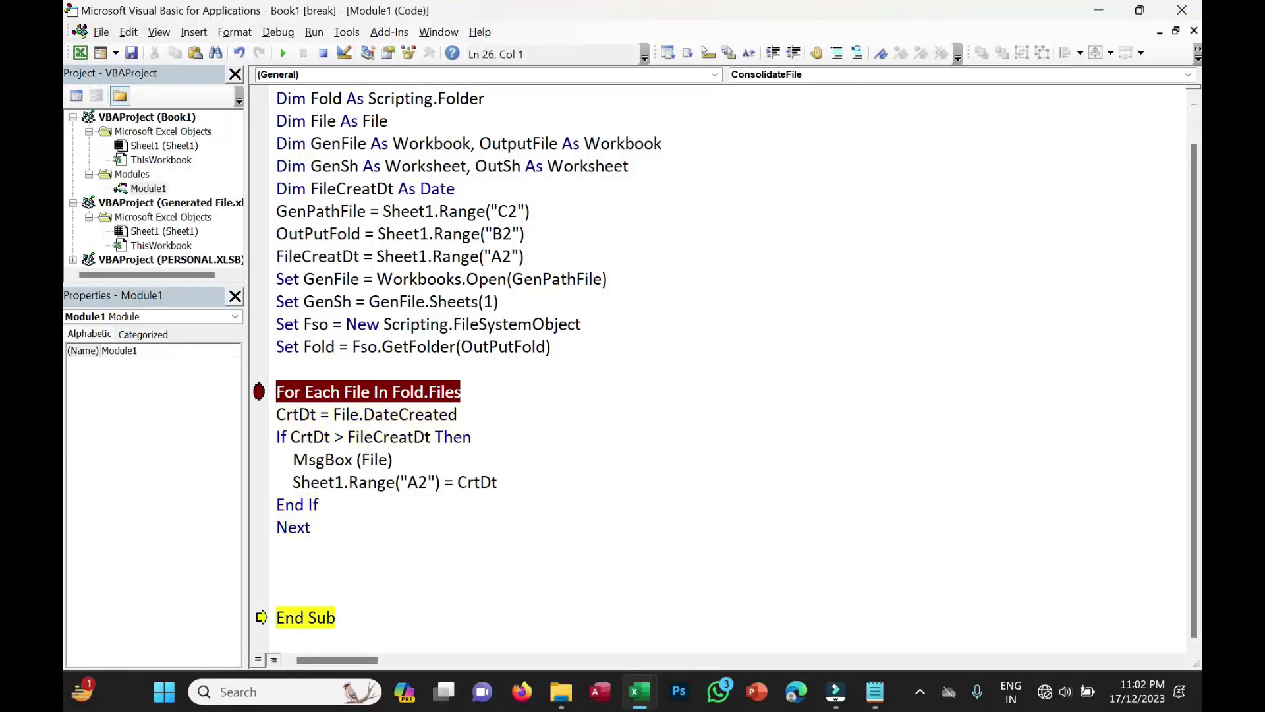
pyautogui.press('F8')
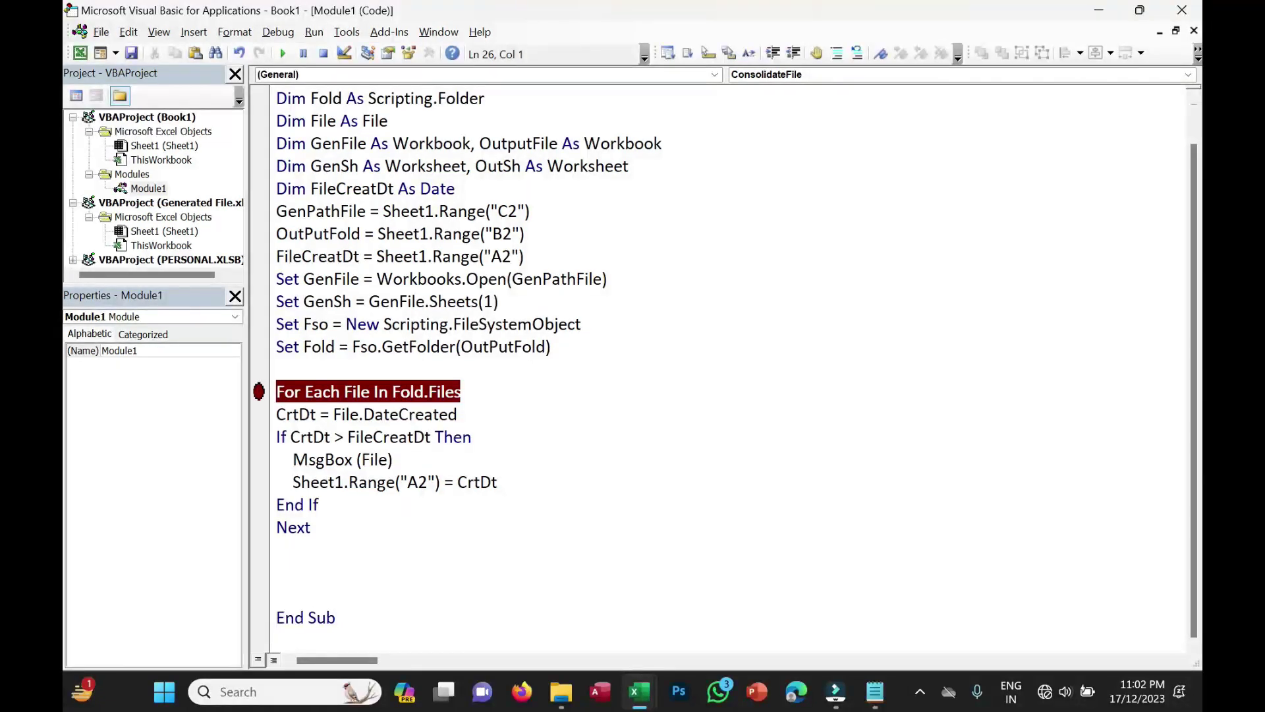
pyautogui.hotkey('ctrl', 'z')
pyautogui.press('Right')
pyautogui.press('Right')
pyautogui.press('Right')
pyautogui.press('Right')
pyautogui.press('Return')
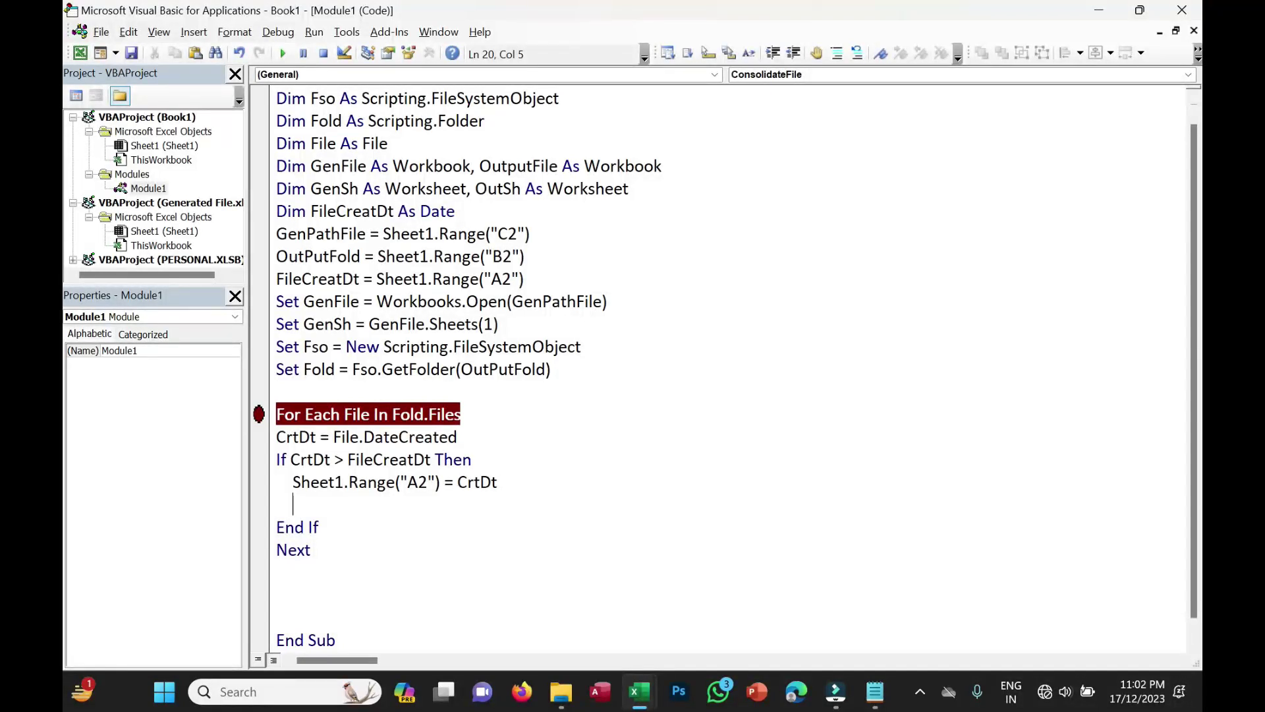
# Step: Close the Generated File workbook
pyautogui.moveTo(312, 414); pyautogui.dragTo(428, 414)
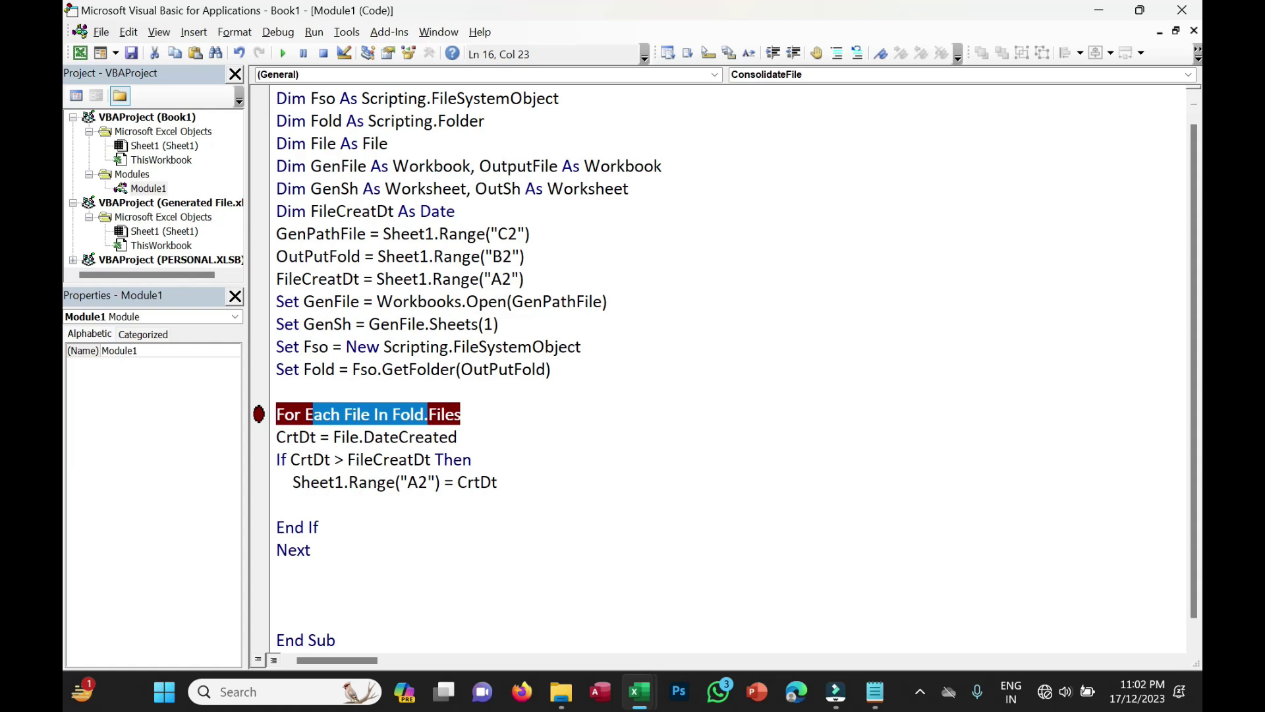
pyautogui.click(486, 412)
pyautogui.moveTo(639, 691)
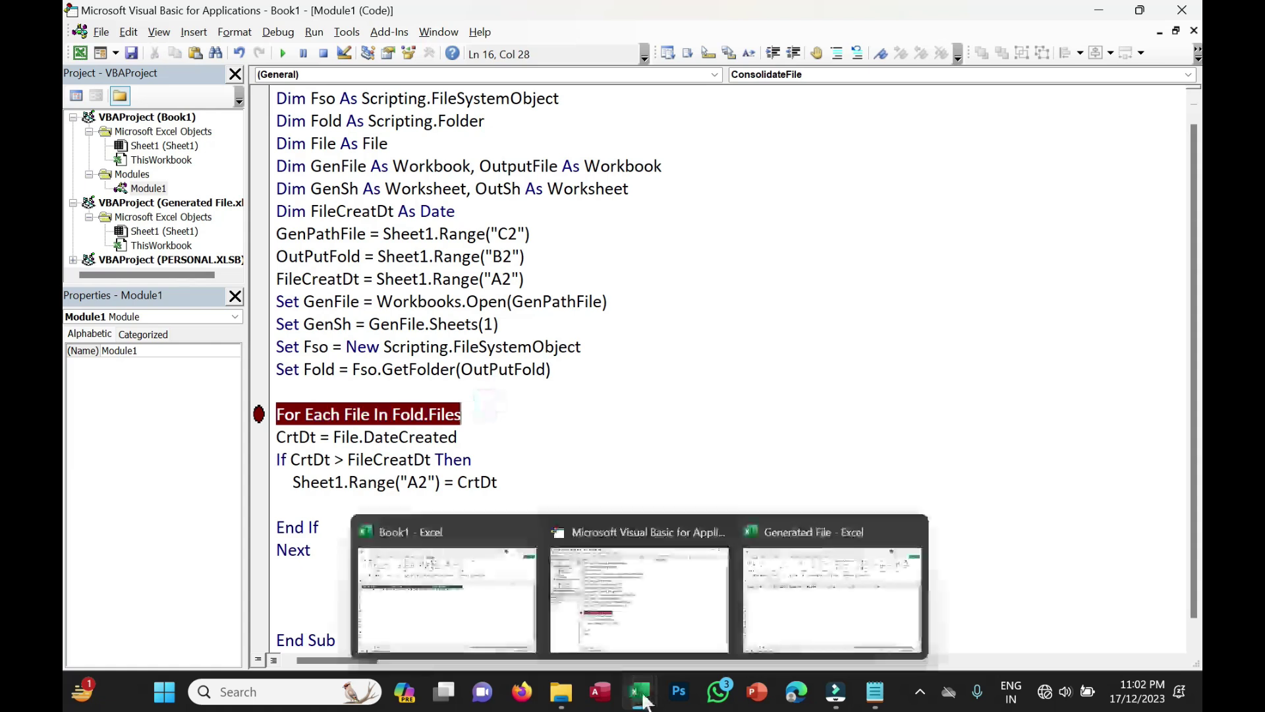
pyautogui.click(785, 612)
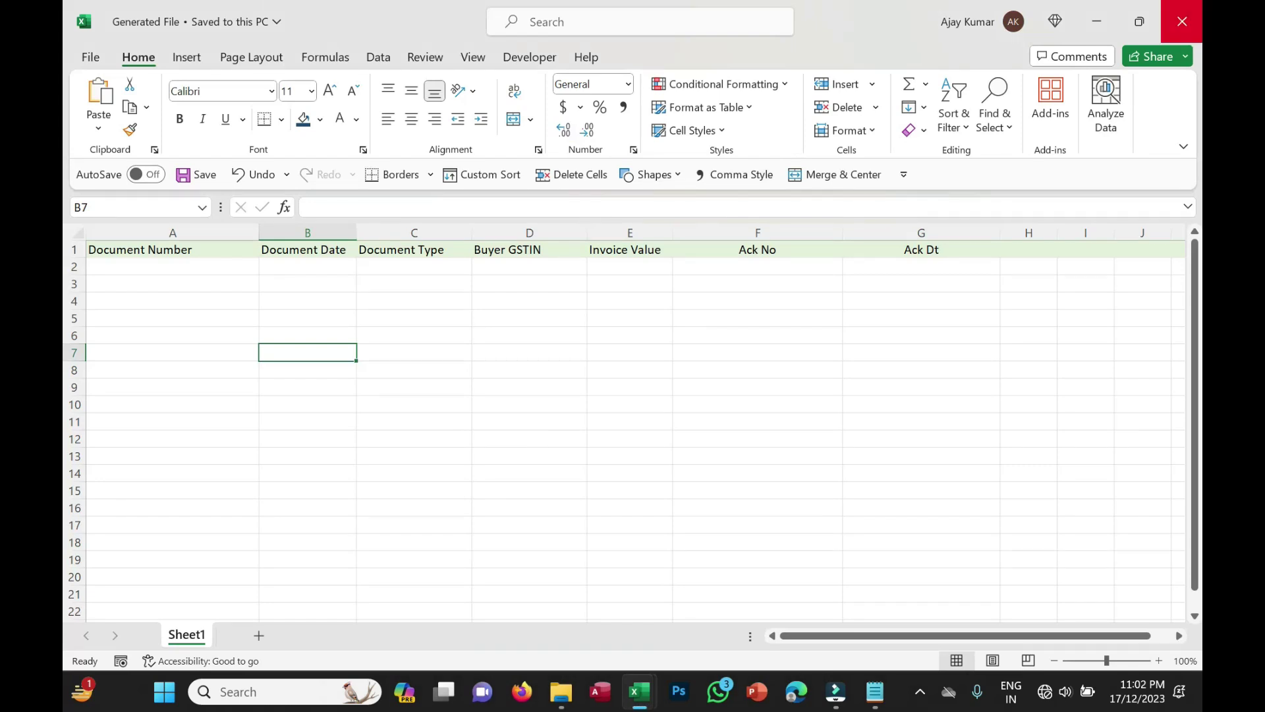
pyautogui.click(1183, 21)
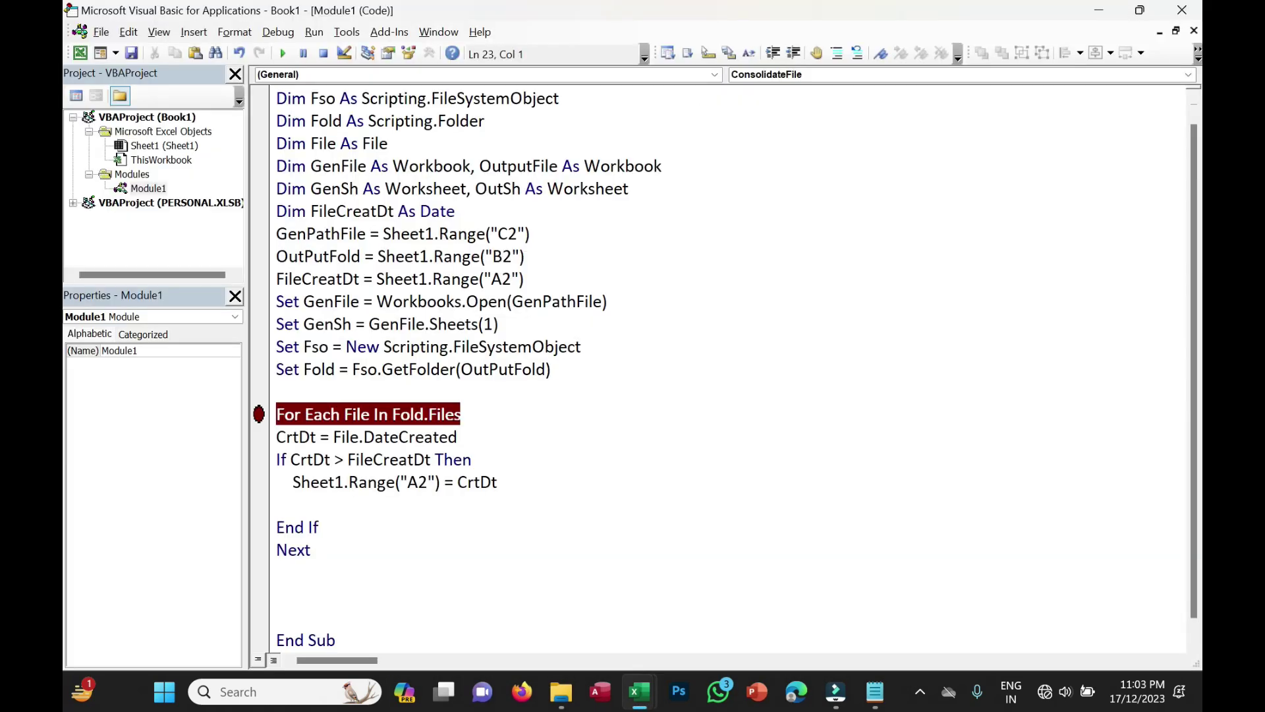
# Step: Add GenFile.Close True after the loop's Next line
pyautogui.moveTo(303, 301); pyautogui.dragTo(607, 301)
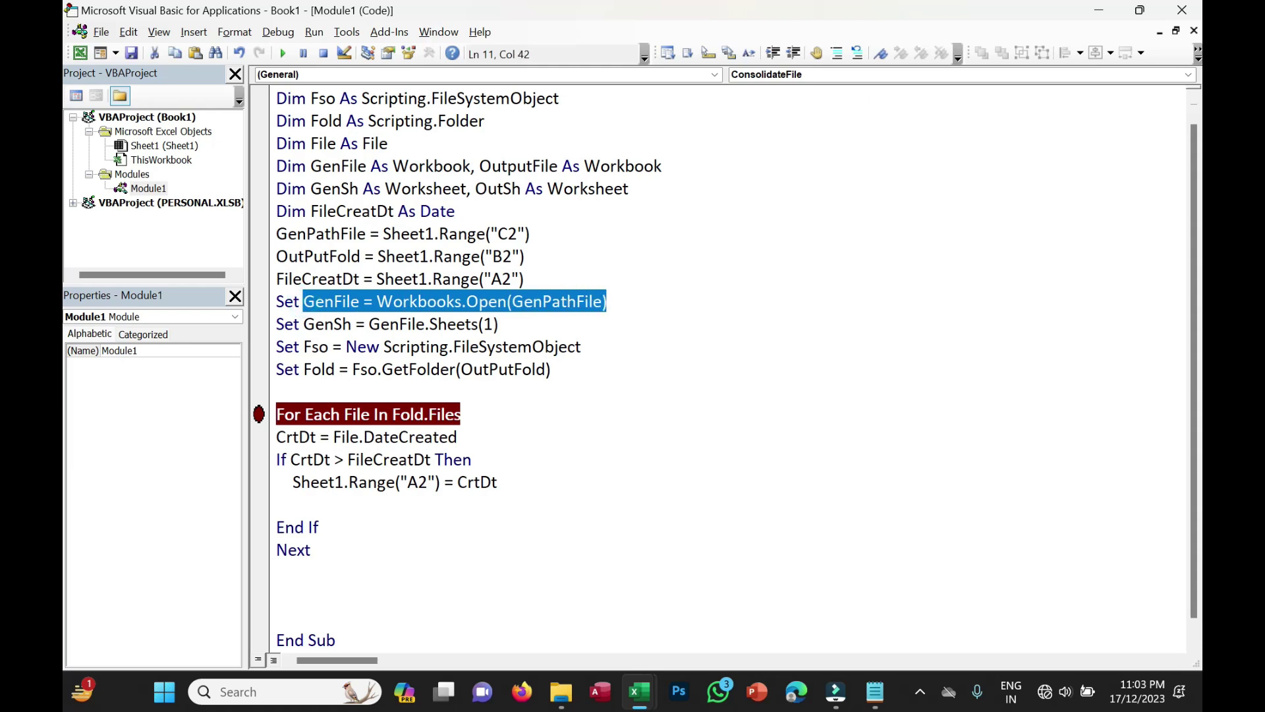
pyautogui.click(276, 595)
pyautogui.write('GenFile.clos')
pyautogui.press('Tab')
pyautogui.write('true')
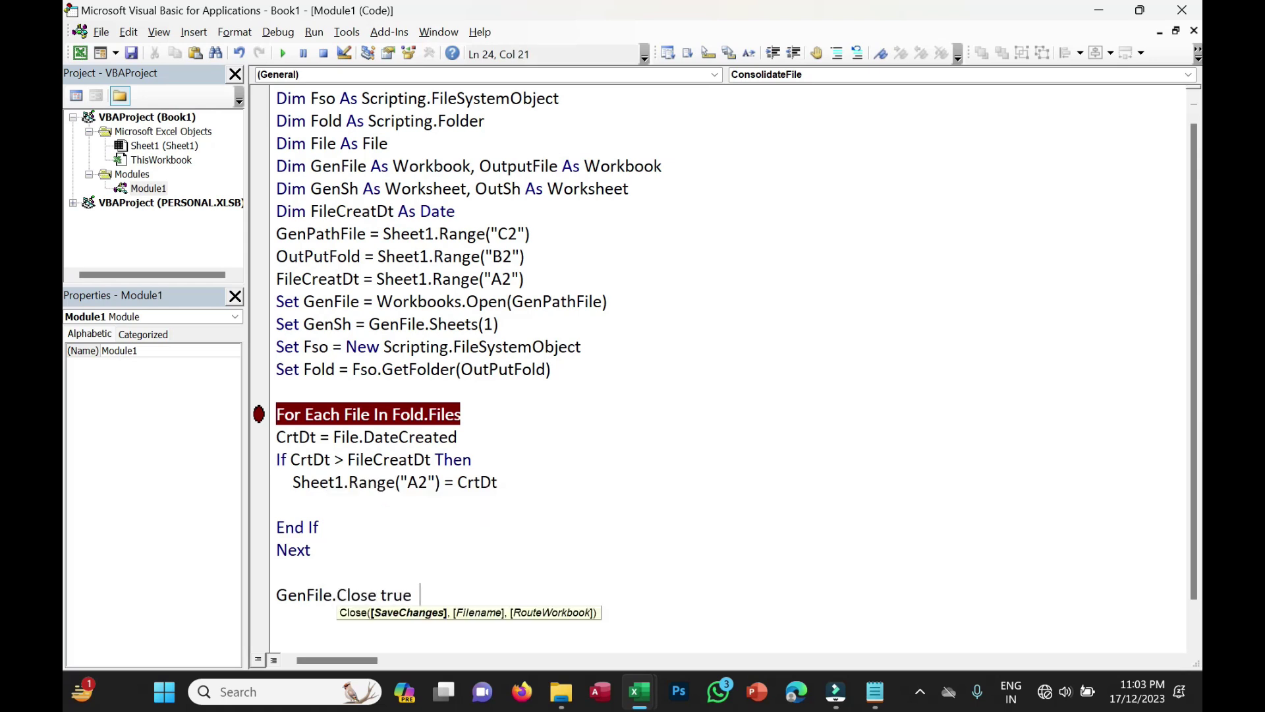
# Step: Add Set GenFile = Nothing below GenFile.Close True
pyautogui.click(310, 549)
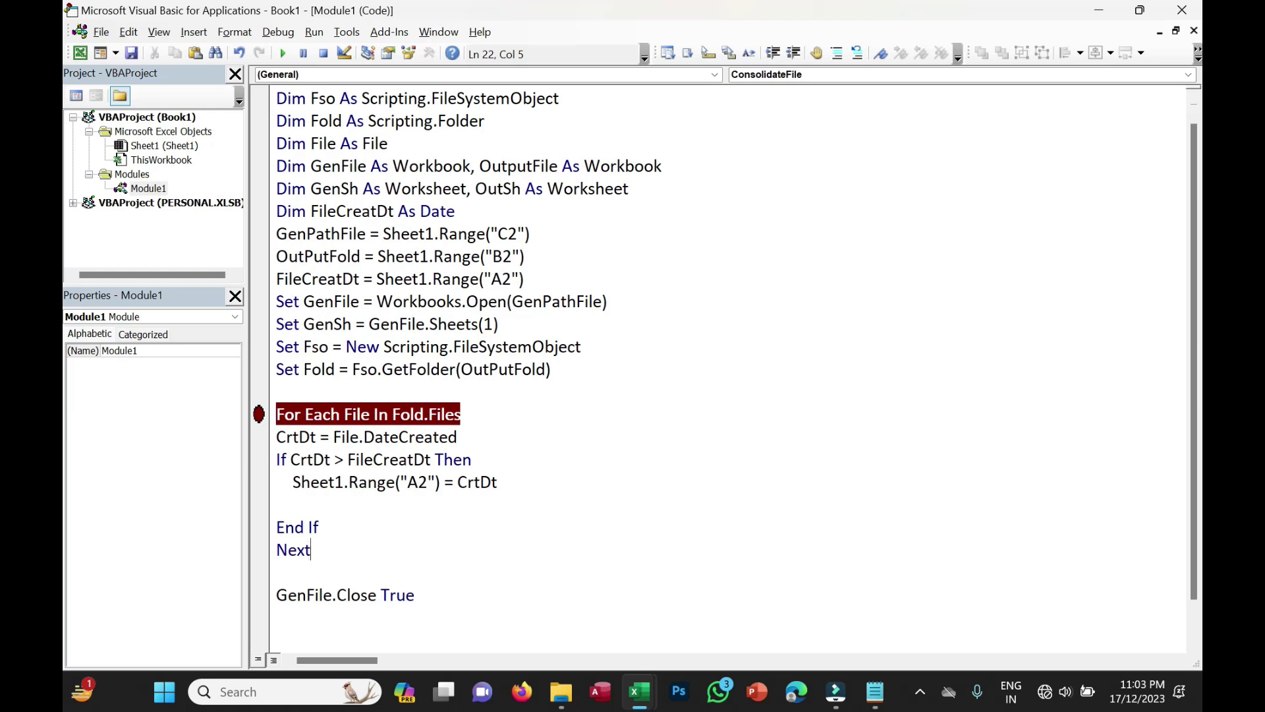
pyautogui.hotkey('ctrl', 'End')
pyautogui.press('Return')
pyautogui.write('Set GenFile = Nothing')
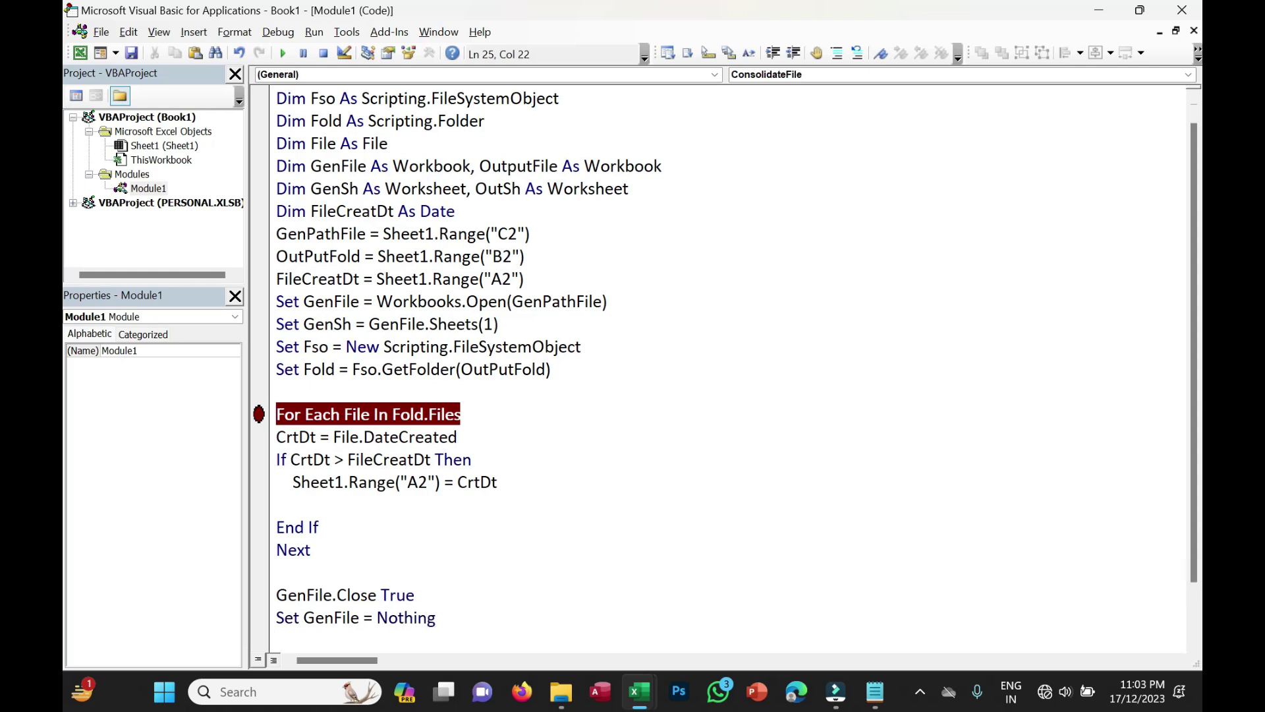
# Step: Insert Set GenSh = Nothing above Set GenFile = Nothing and delete the blank line before End Sub
pyautogui.press('Up')
pyautogui.press('Return')
pyautogui.write('GenSh')
pyautogui.press('BackSpace')
pyautogui.press('BackSpace')
pyautogui.press('BackSpace')
pyautogui.write('Set Gn')
pyautogui.press('BackSpace')
pyautogui.write('enSh = Nothing')
pyautogui.press('Down')
pyautogui.press('Down')
pyautogui.press('Down')
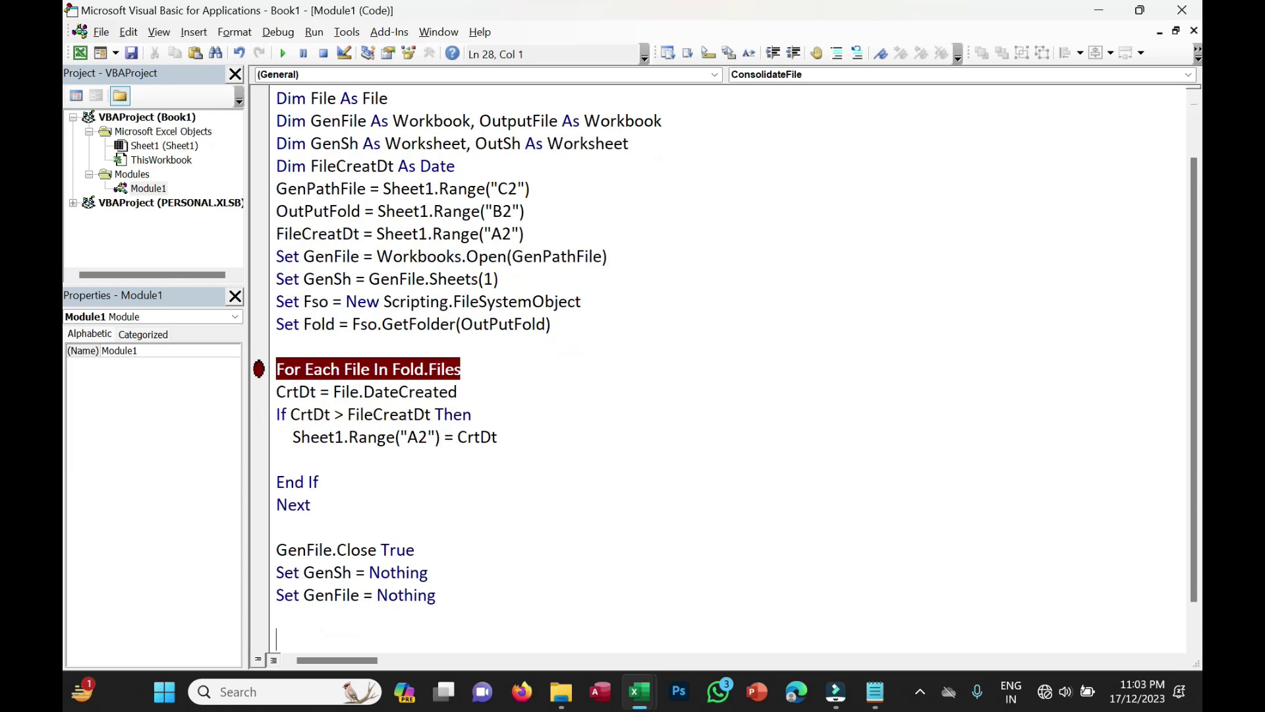
pyautogui.scroll(-1, 725, 363)
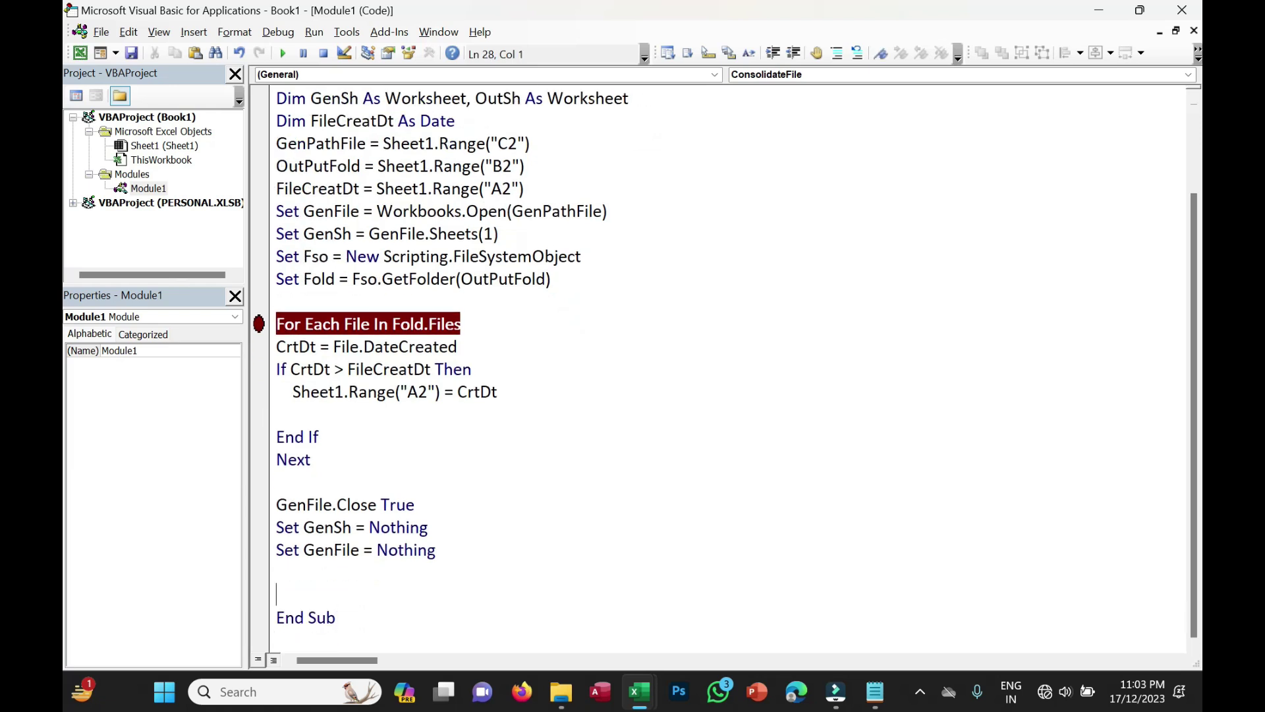
pyautogui.scroll(1, 725, 362)
pyautogui.scroll(1, 725, 362)
pyautogui.press('BackSpace')
pyautogui.click(292, 460)
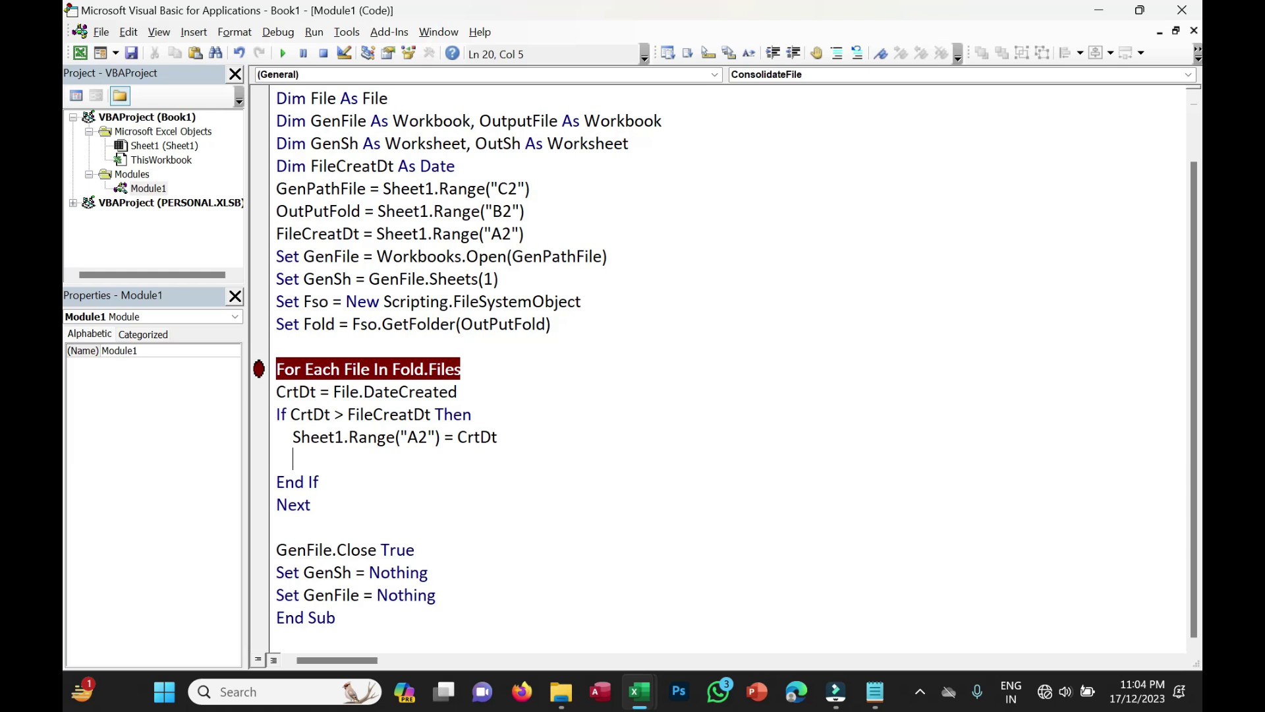
# Step: Inside the If block, add an 'Open Folder File comment and Set OutPutFile = Workbooks.Open(File)
pyautogui.moveTo(276, 256); pyautogui.dragTo(499, 279)
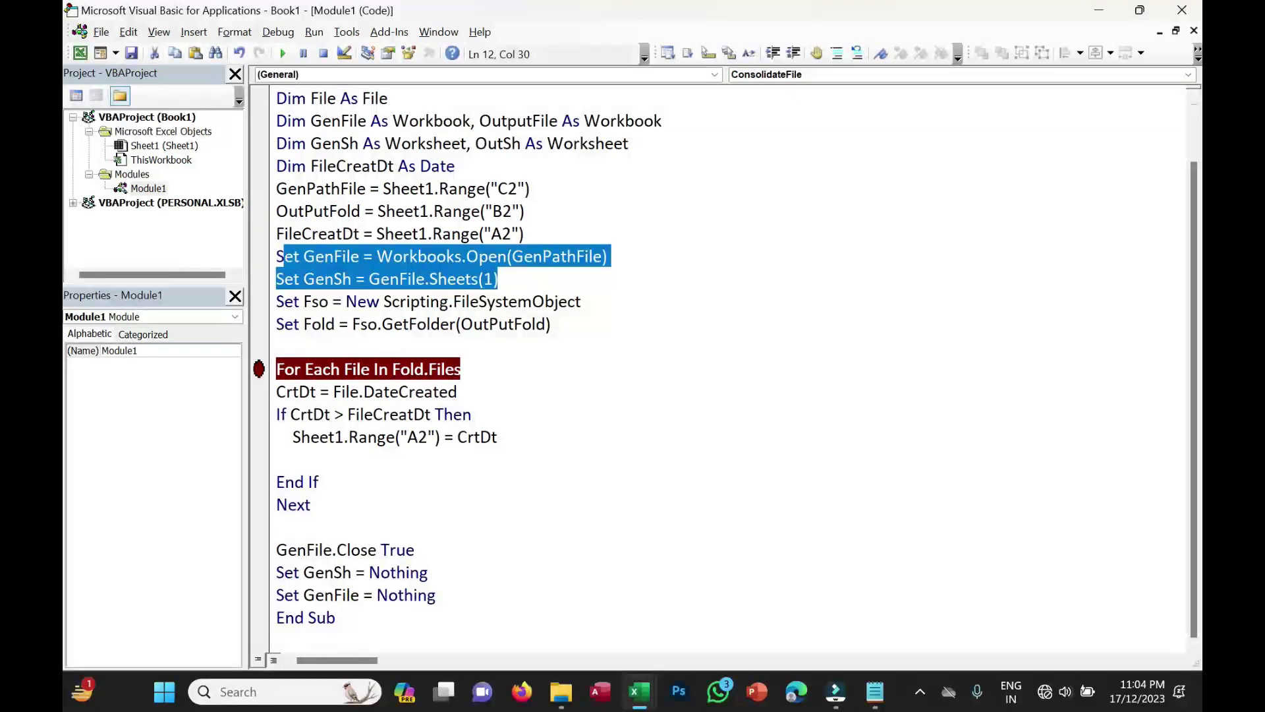
pyautogui.click(317, 452)
pyautogui.press('Return')
pyautogui.press('Up')
pyautogui.write("'Open Folder File")
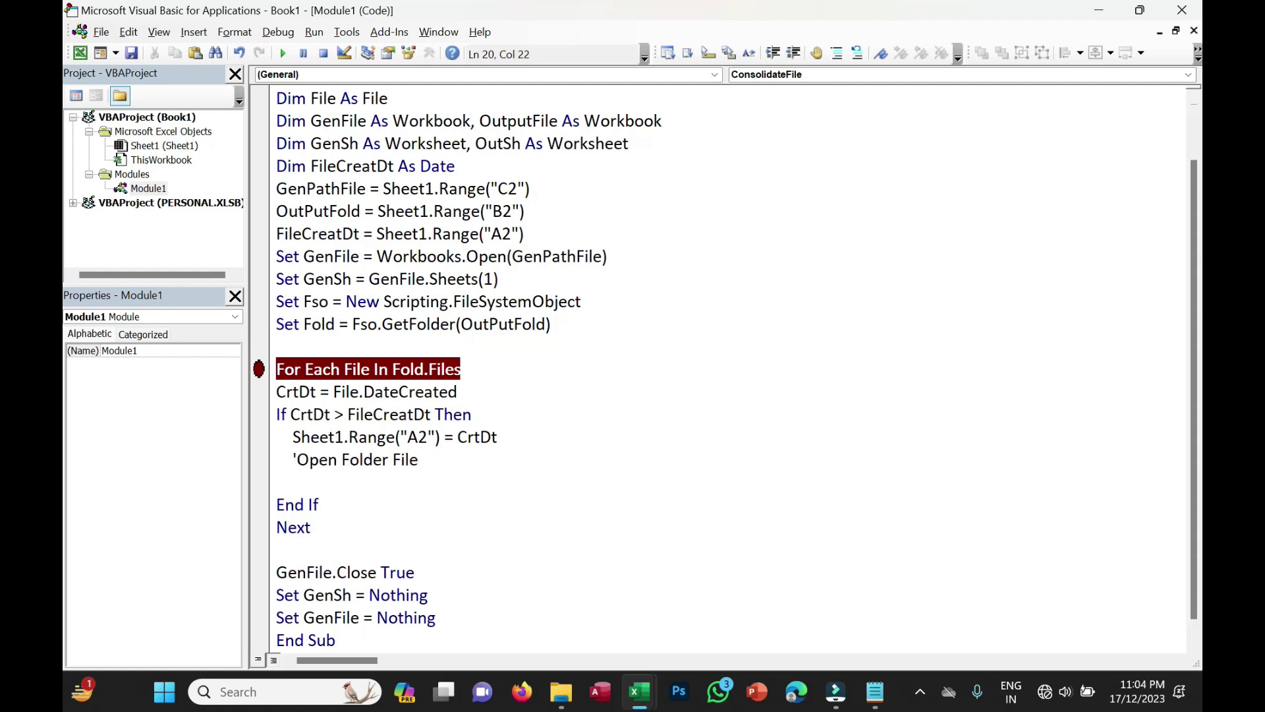
pyautogui.press('Return')
pyautogui.write('Set ')
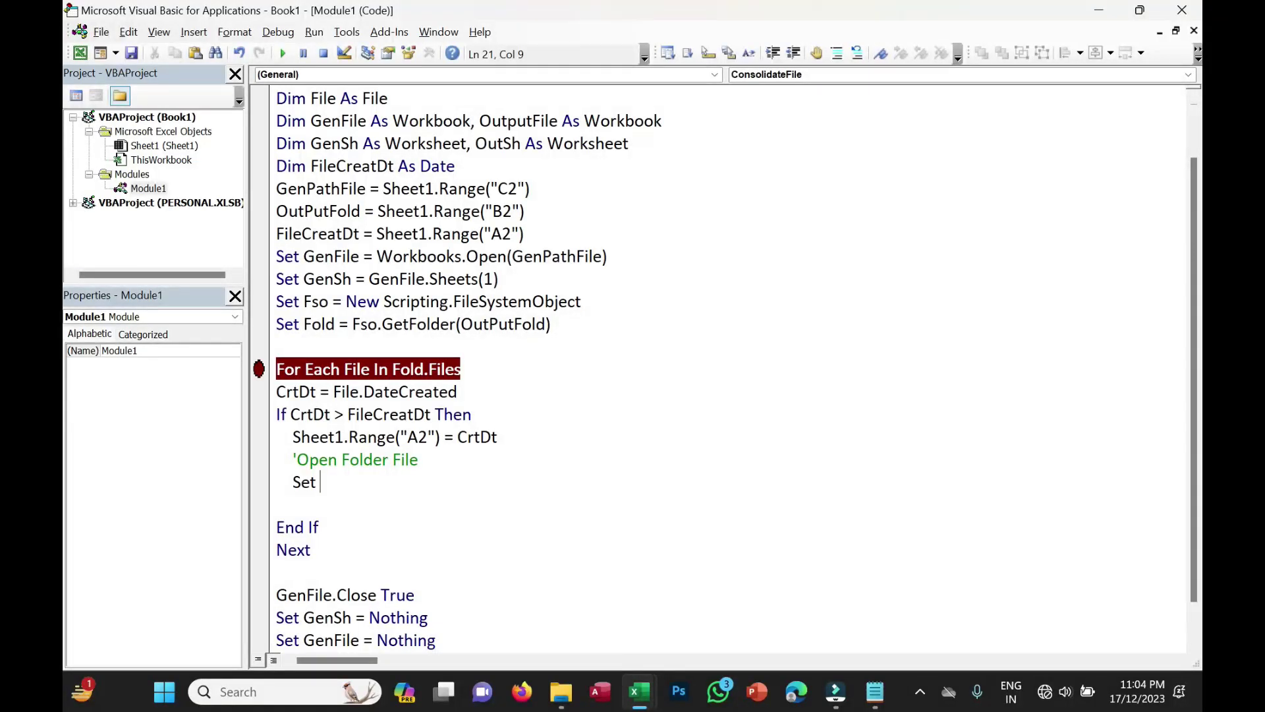
pyautogui.write('OutPutFile = ')
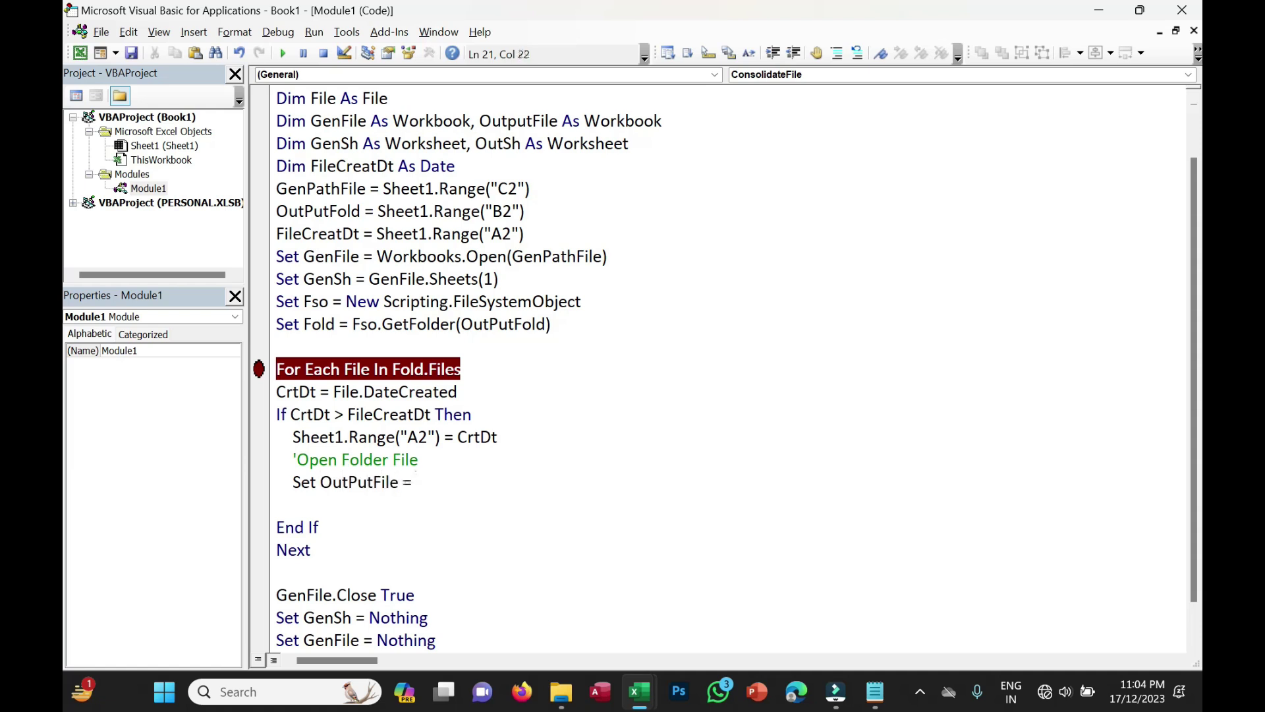
pyautogui.write('Workbooks.open(')
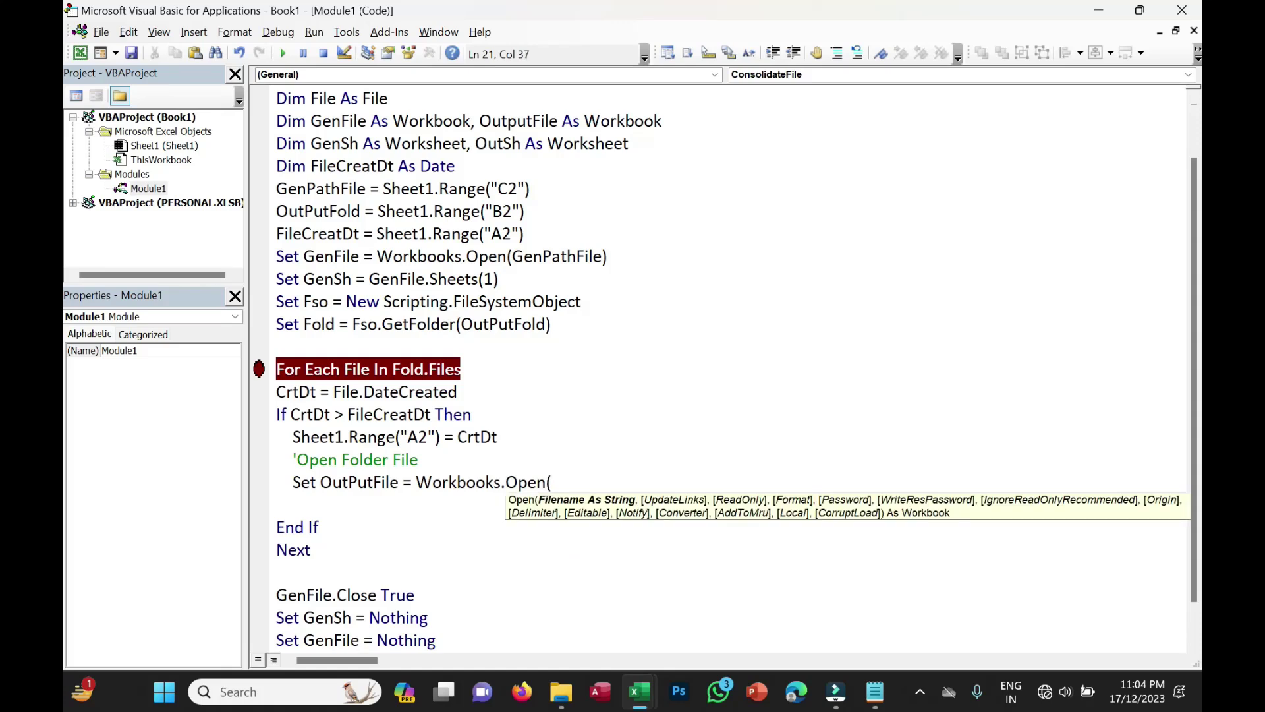
pyautogui.write('File)')
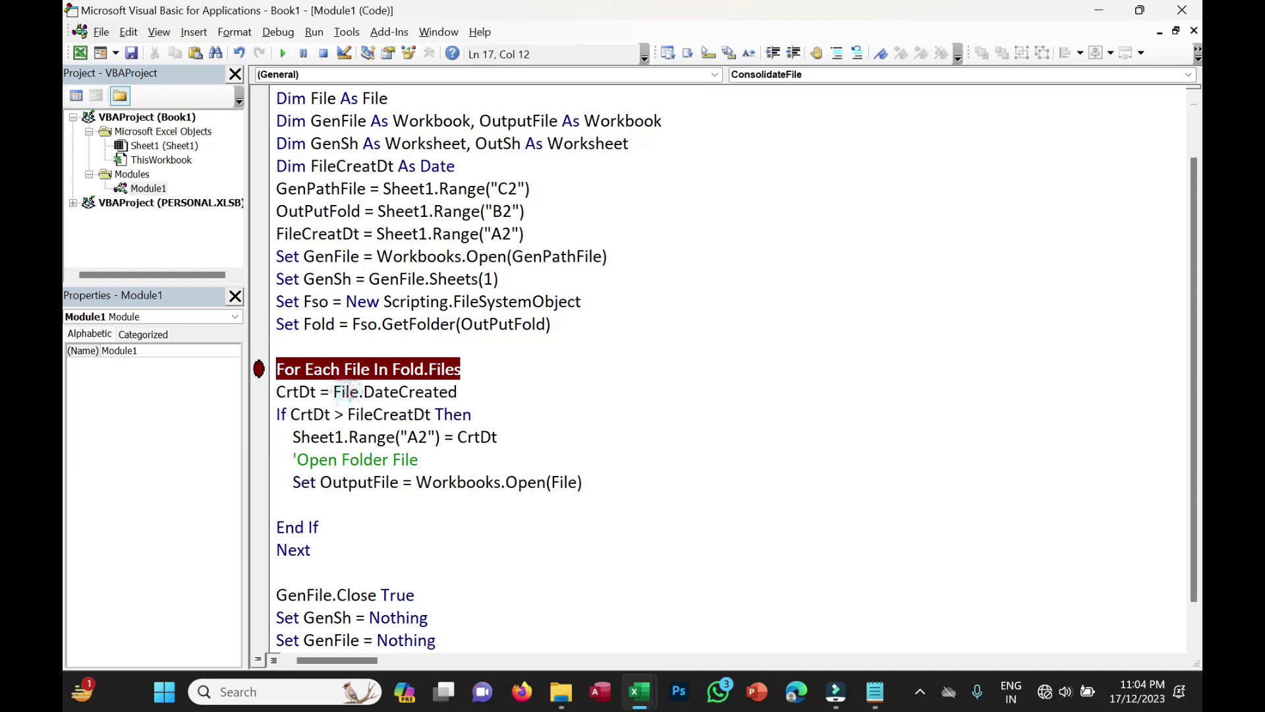
# Step: Add Set OutSh = OutputFile.Sheets(1) on the line below the open statement
pyautogui.moveTo(351, 369)
pyautogui.mouseDown()
pyautogui.moveTo(372, 369)
pyautogui.moveTo(343, 370)
pyautogui.mouseUp()
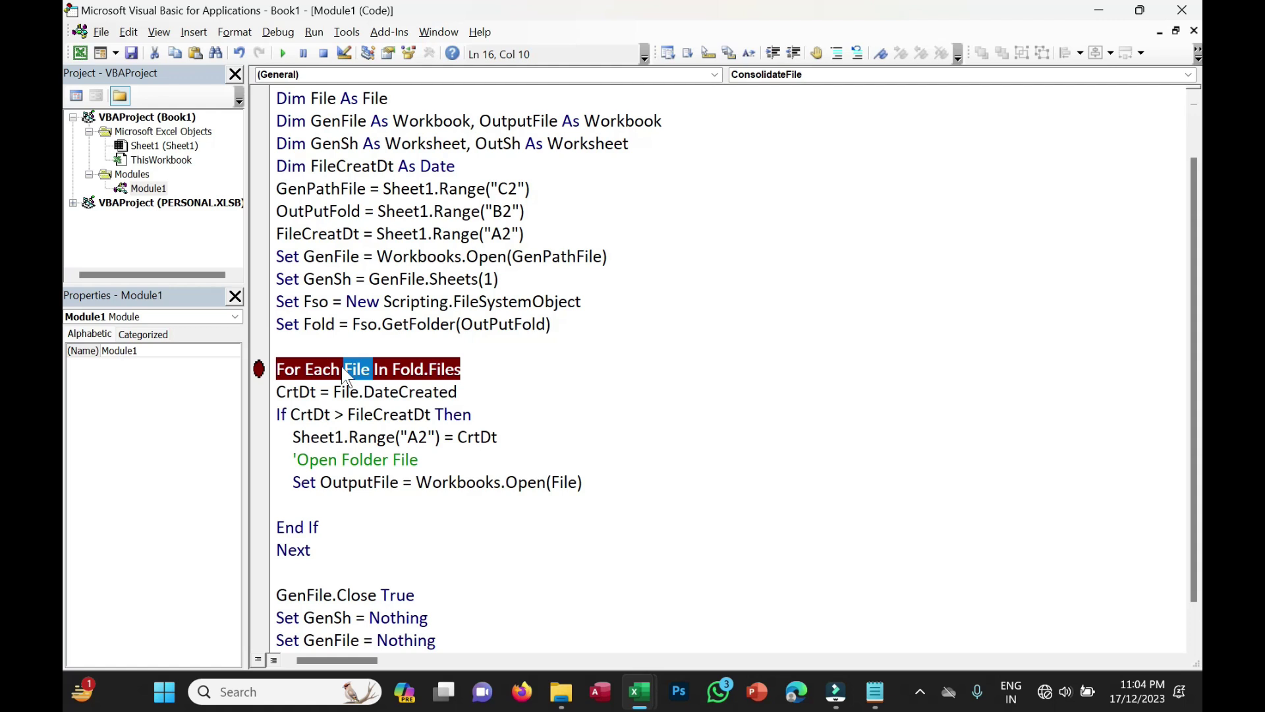
pyautogui.click(559, 481)
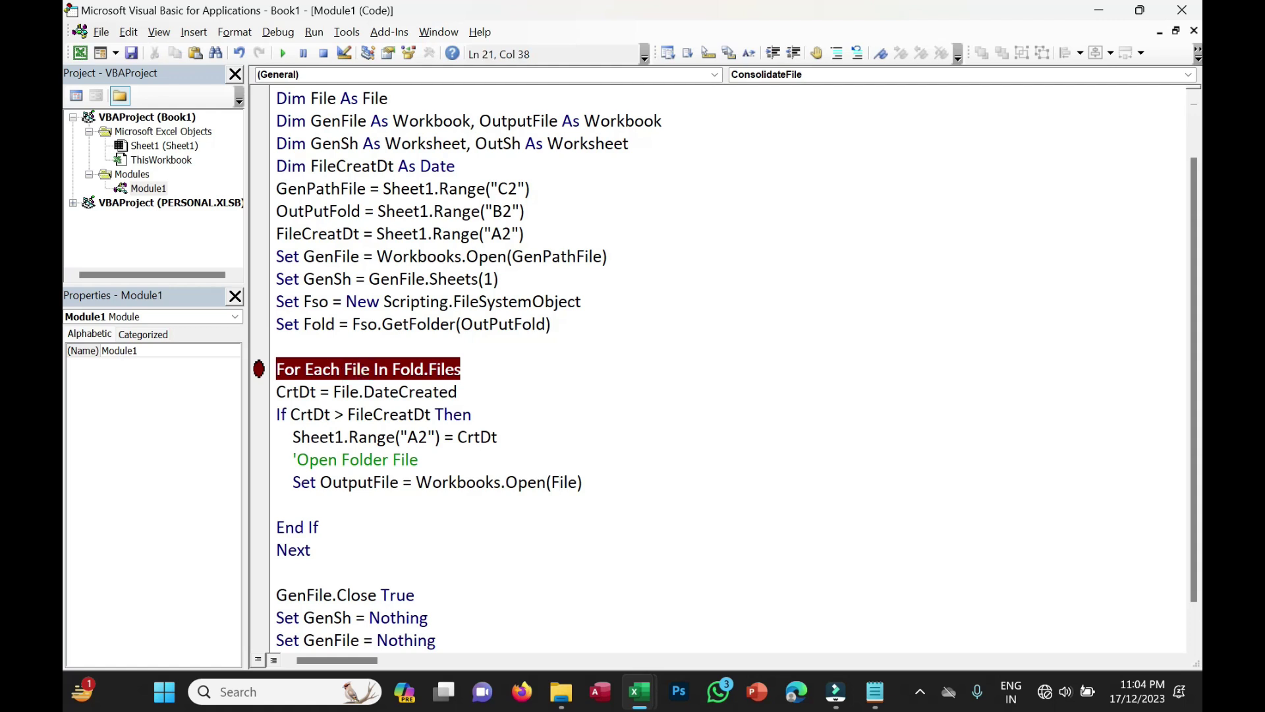
pyautogui.press('End')
pyautogui.press('Return')
pyautogui.write('Set')
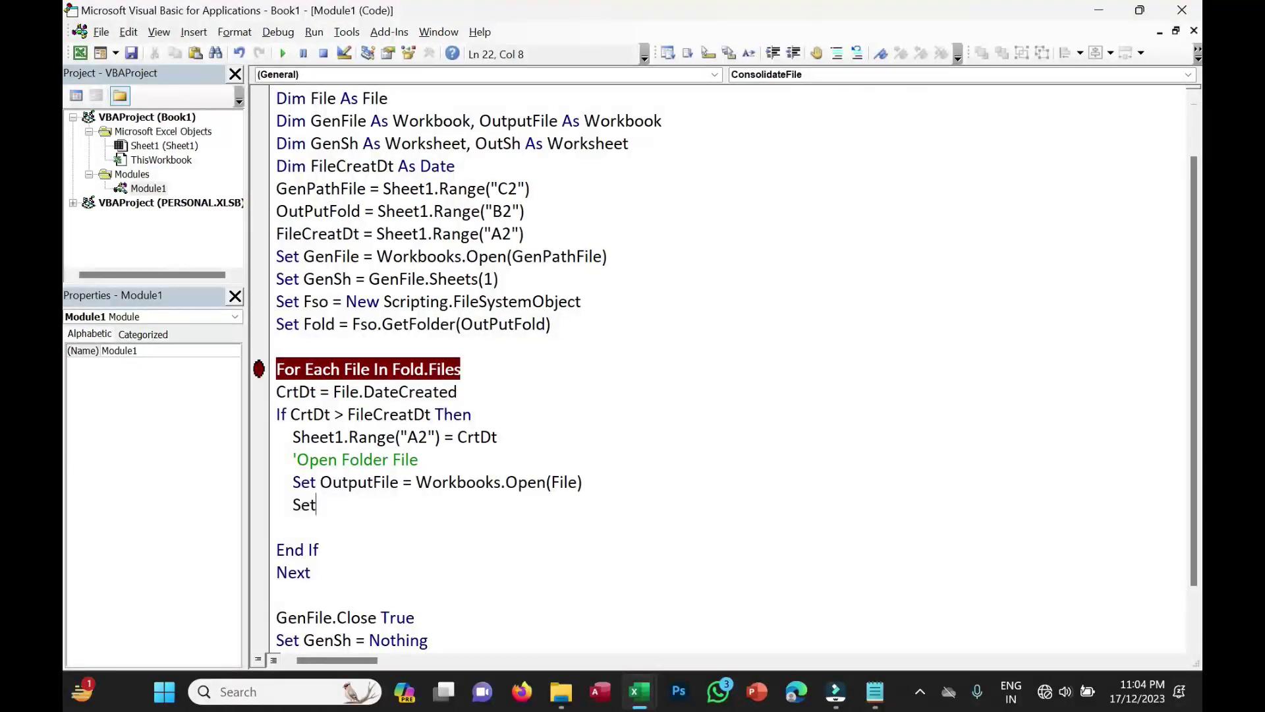
pyautogui.write(' OutSh = ')
pyautogui.write('OutputFile.sheets(1')
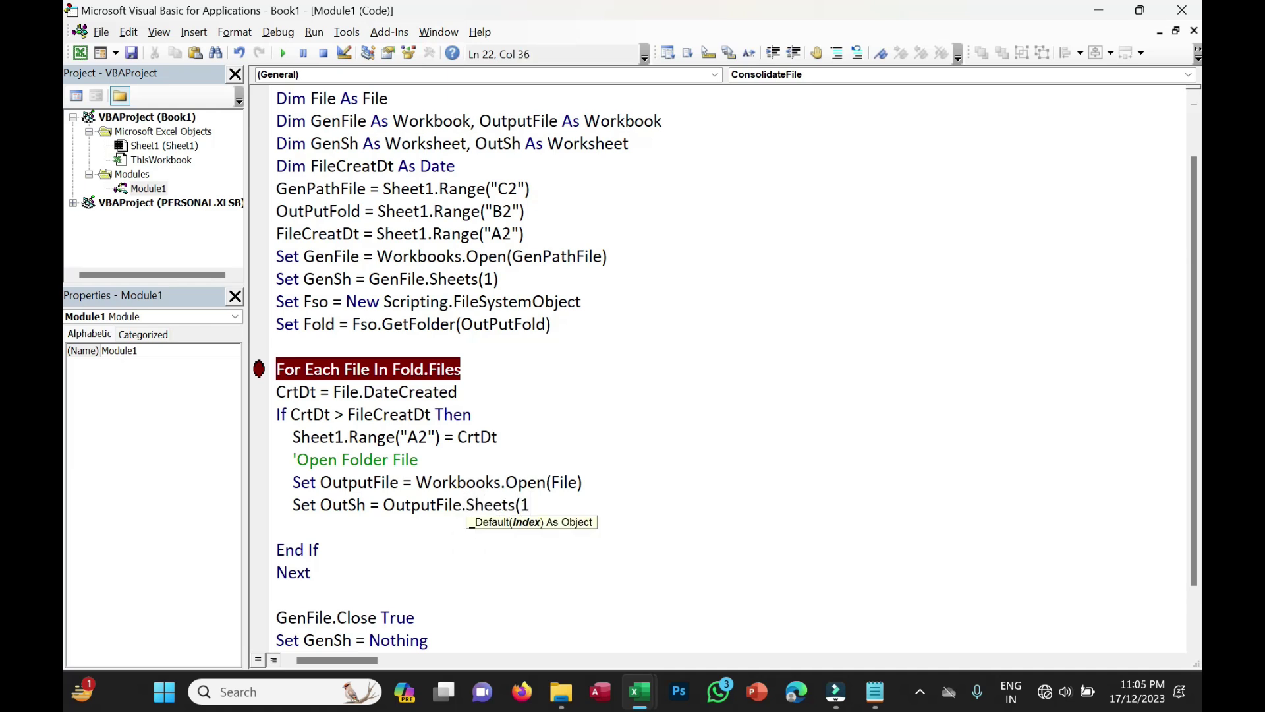
pyautogui.write(')')
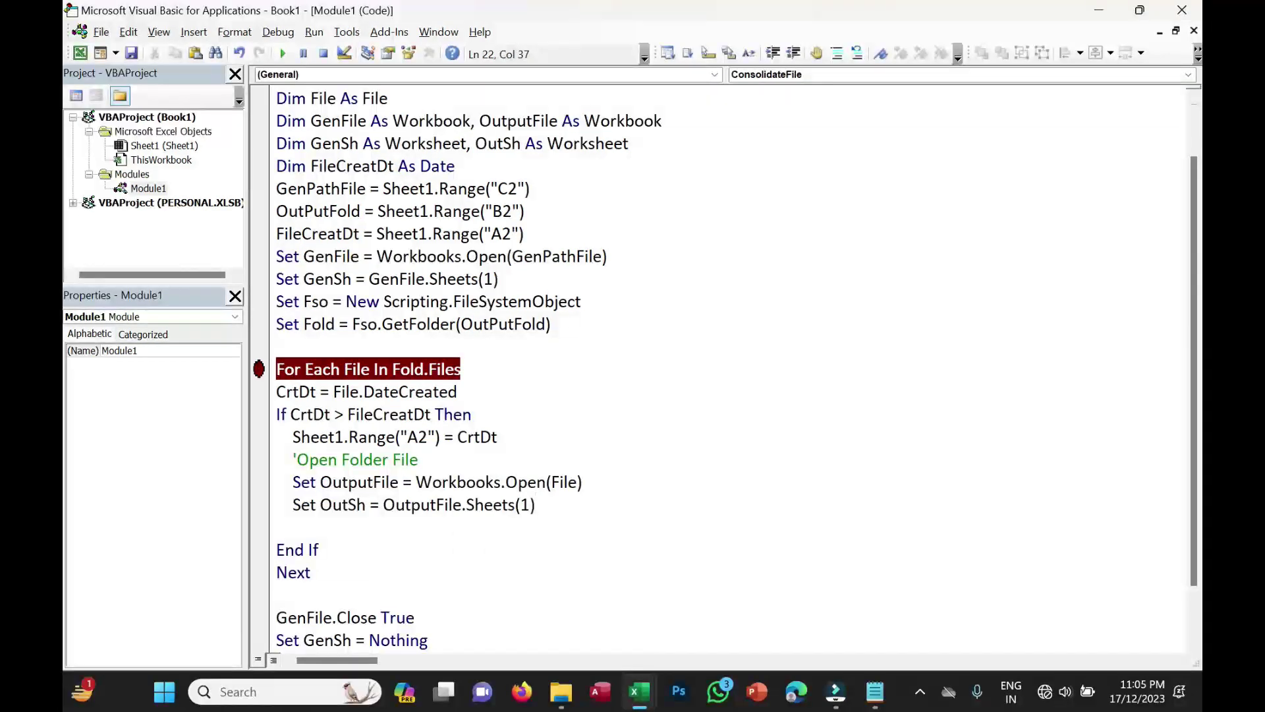
pyautogui.press('Return')
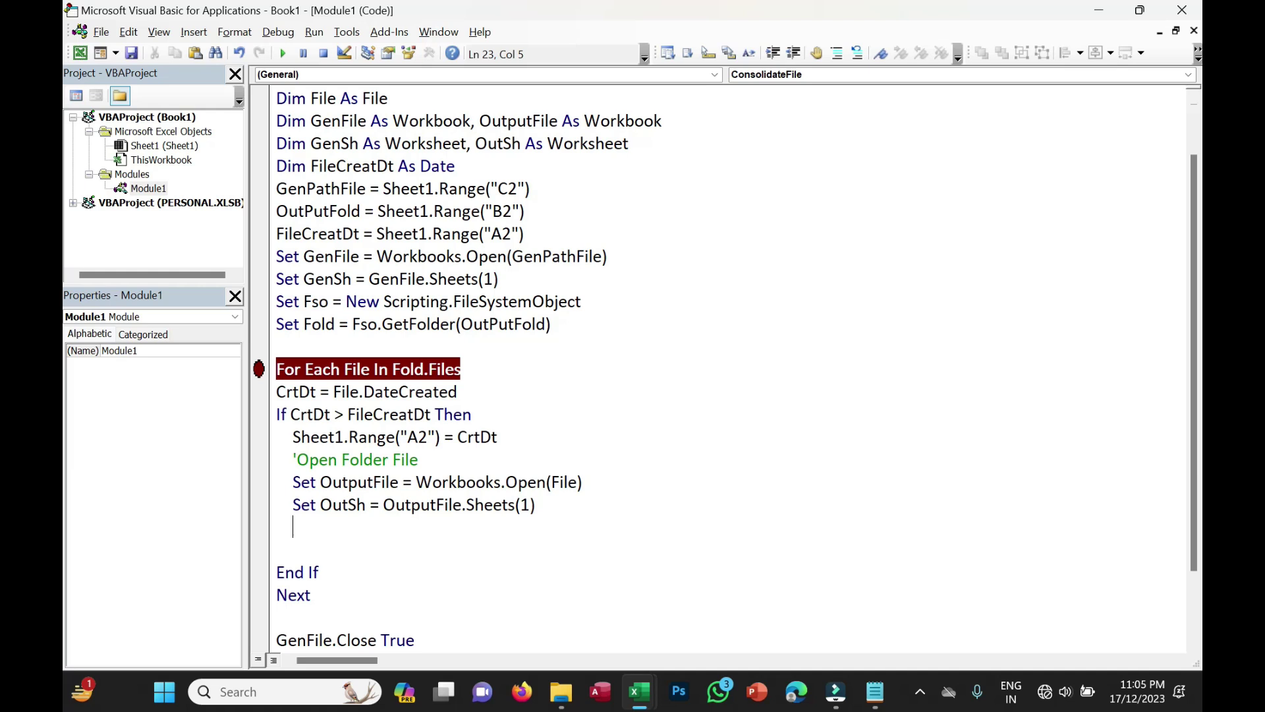
# Step: Add OutLastRow = OutSh.Range("A" & Rows.Count).End(xlUp).Row, then begin OutData = OutSh.Range("A2:
pyautogui.write('OutSh')
pyautogui.press('BackSpace')
pyautogui.press('BackSpace')
pyautogui.write('LastRow = ')
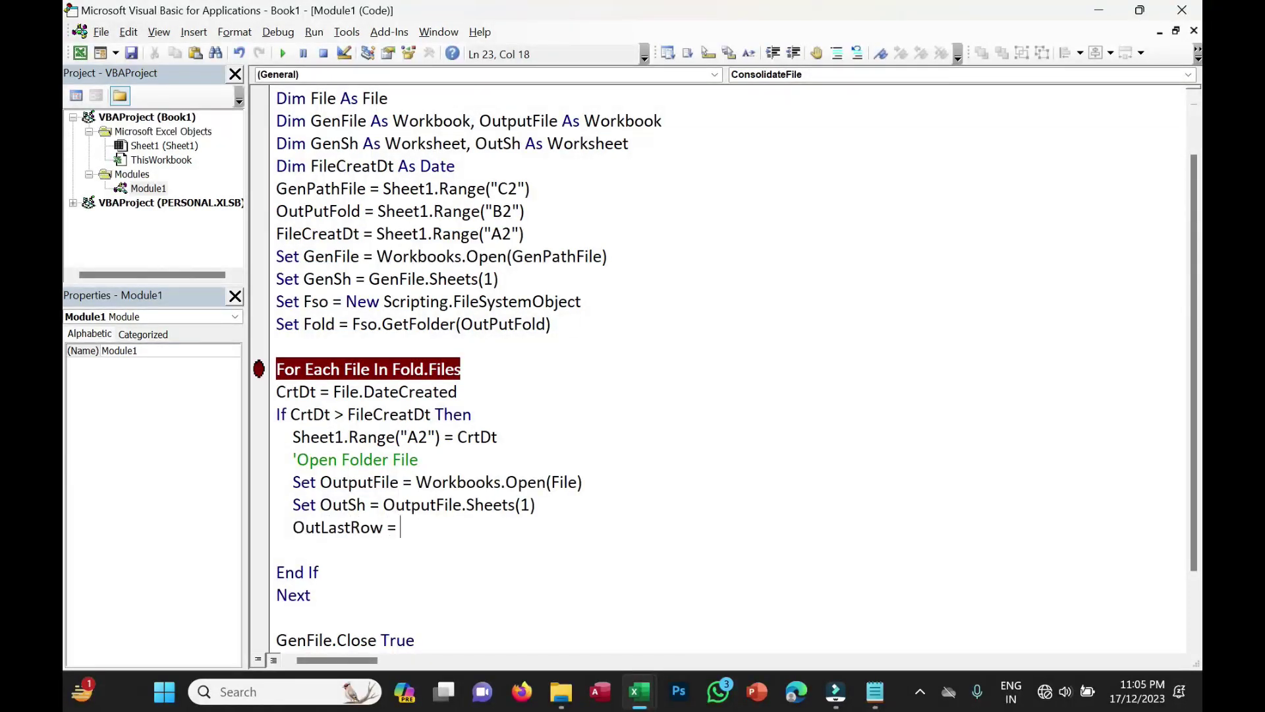
pyautogui.write('OutSh.rang')
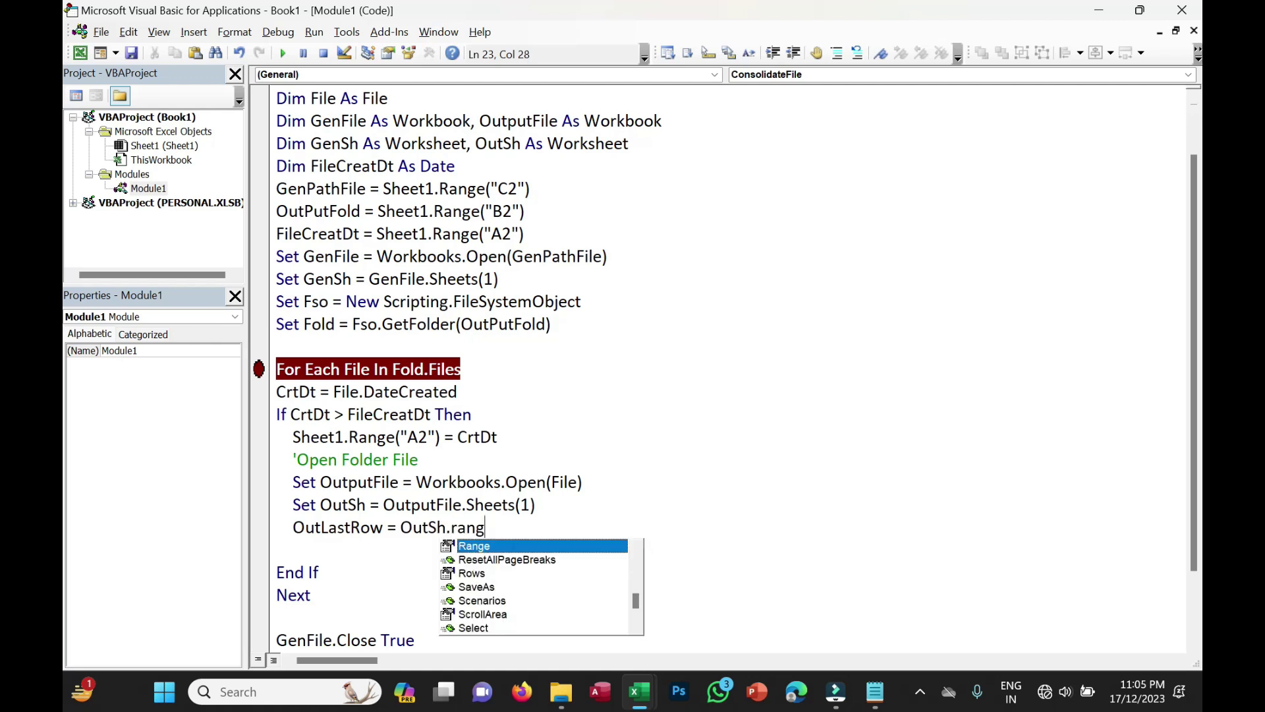
pyautogui.write('e("A" & Rows.coun).end(xlu).row')
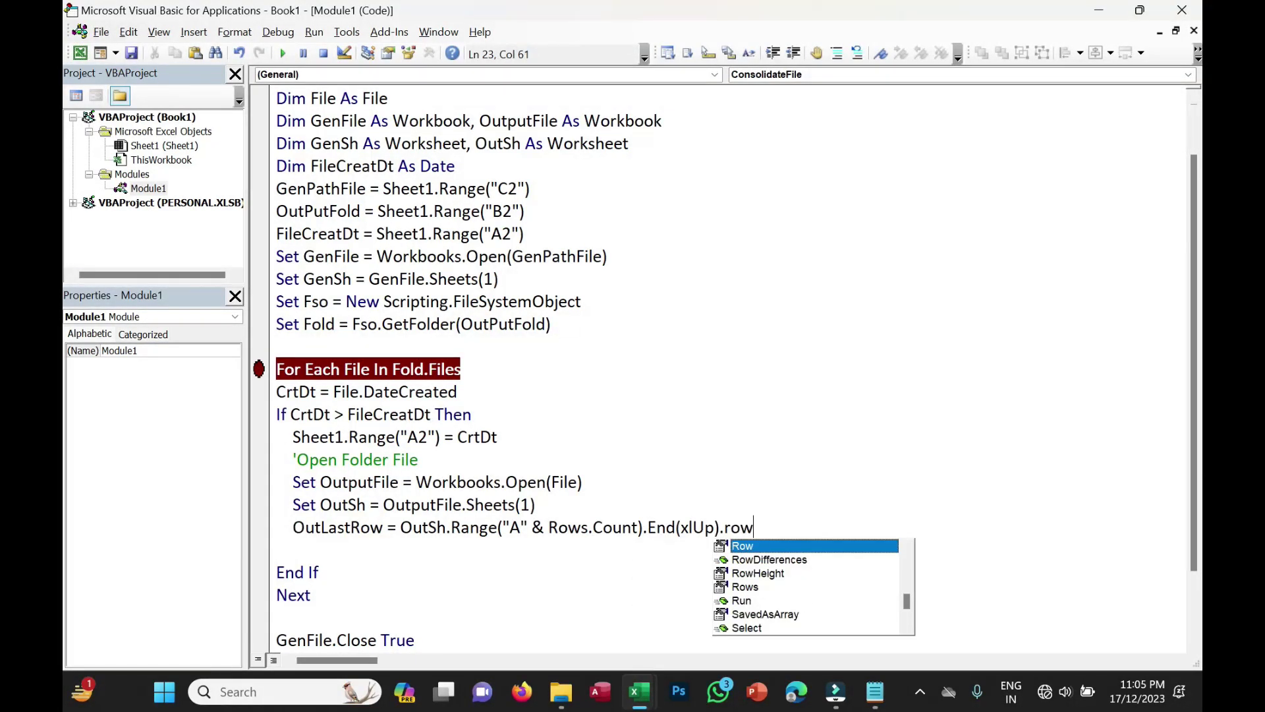
pyautogui.press('Return')
pyautogui.moveTo(757, 527); pyautogui.dragTo(401, 527)
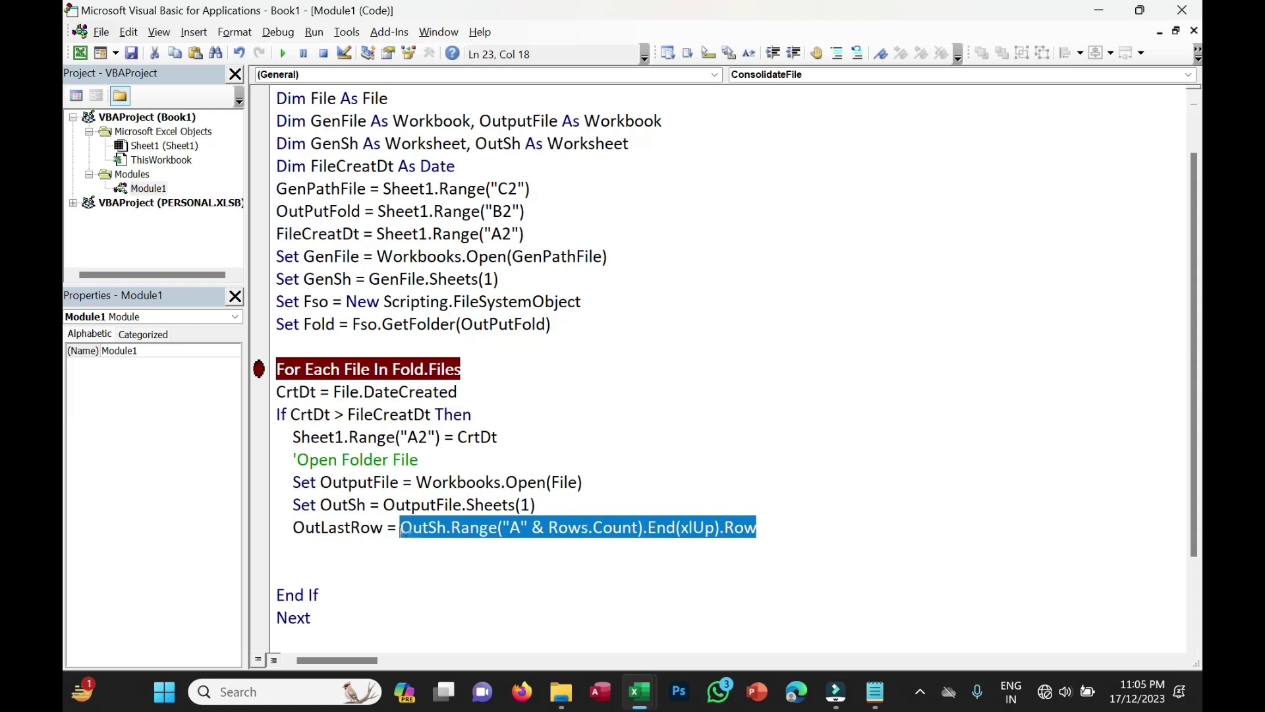
pyautogui.click(294, 549)
pyautogui.write('OutData')
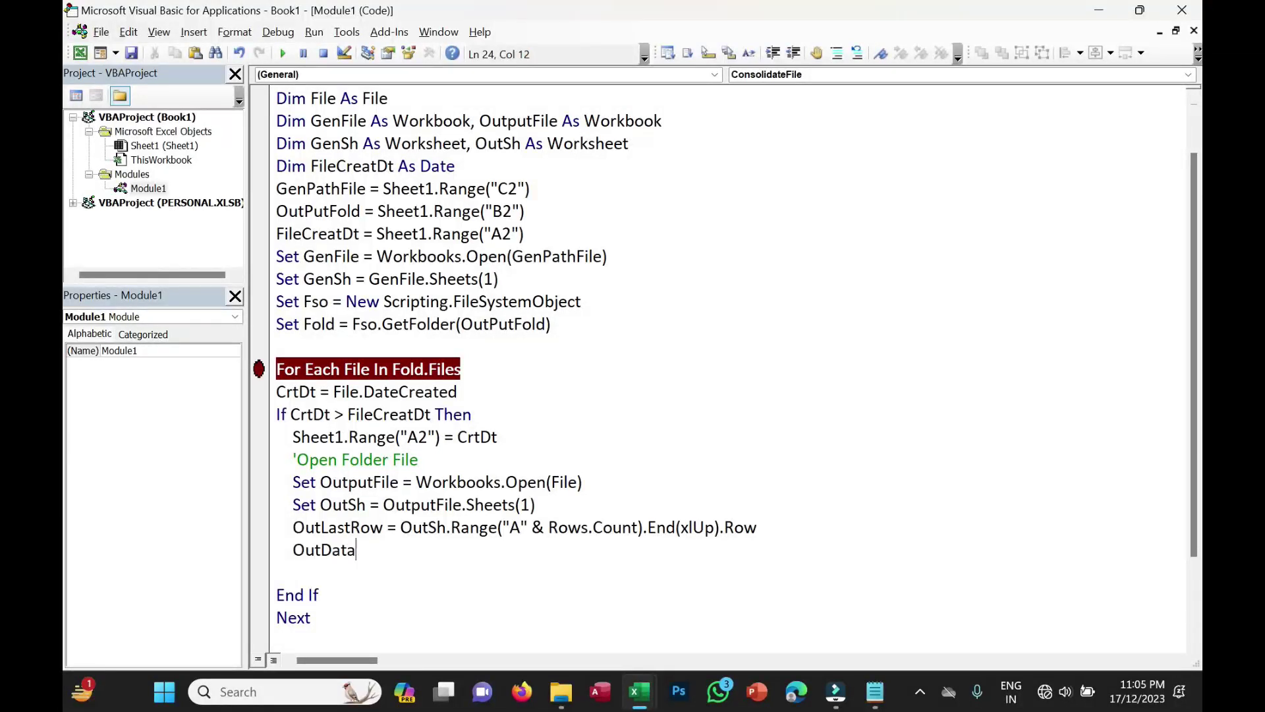
pyautogui.write(' = OutSh')
pyautogui.write('.Range("A2:')
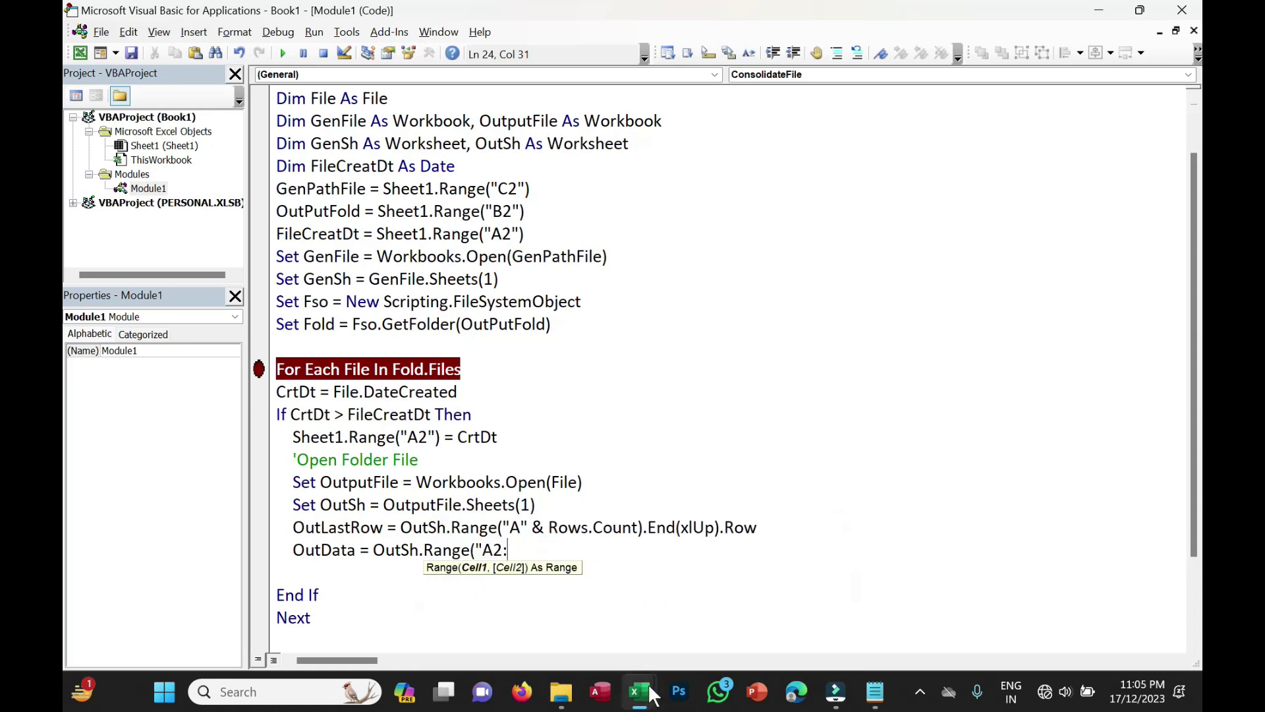
pyautogui.moveTo(561, 690)
pyautogui.click(564, 701)
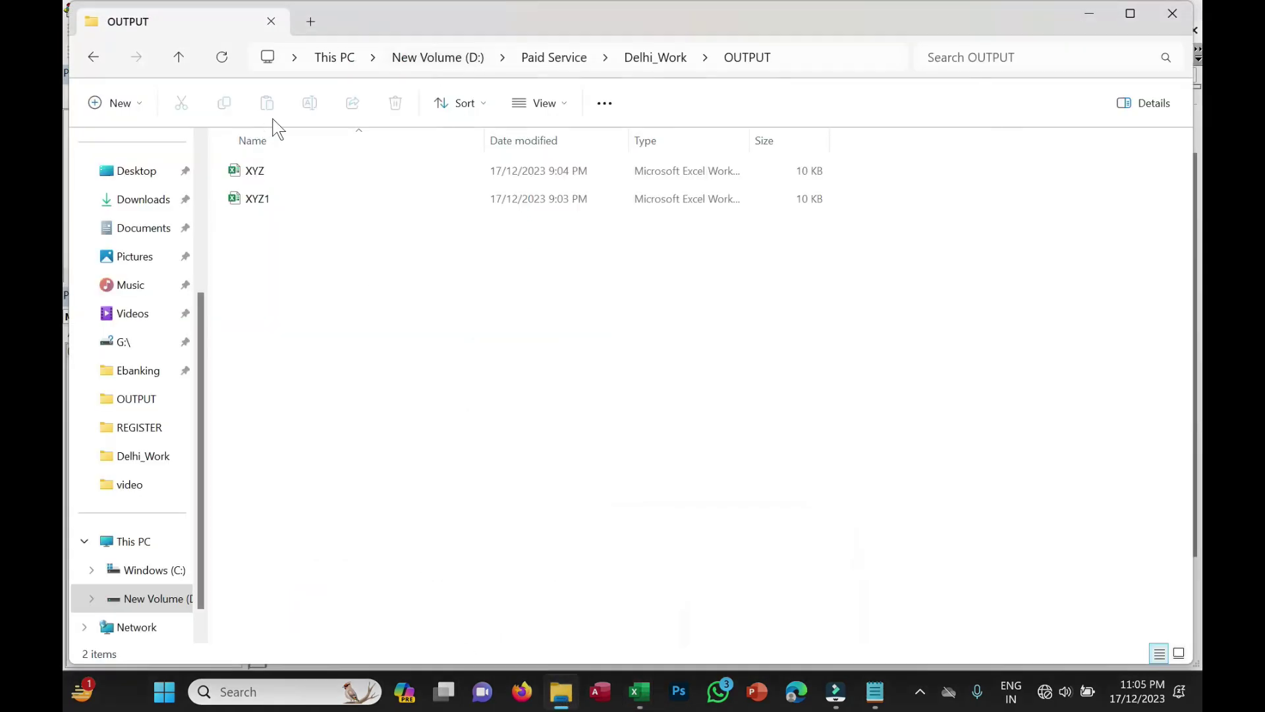
pyautogui.doubleClick(267, 171)
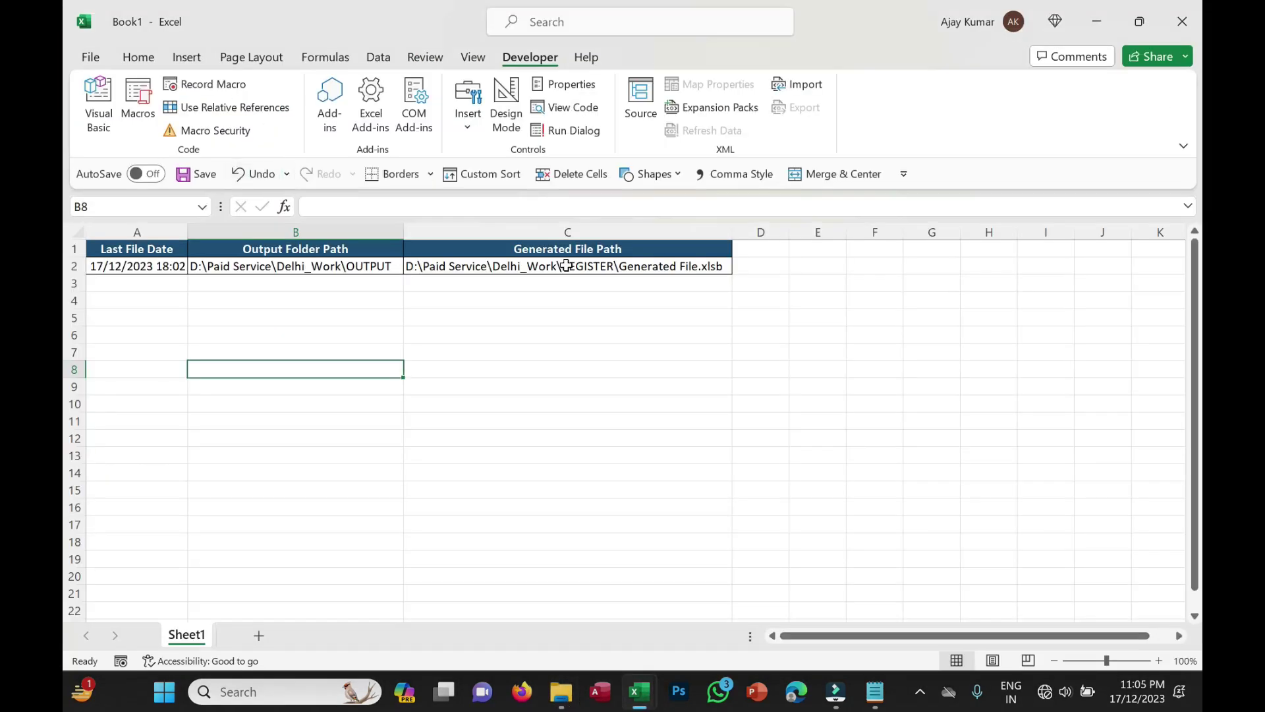
pyautogui.click(899, 249)
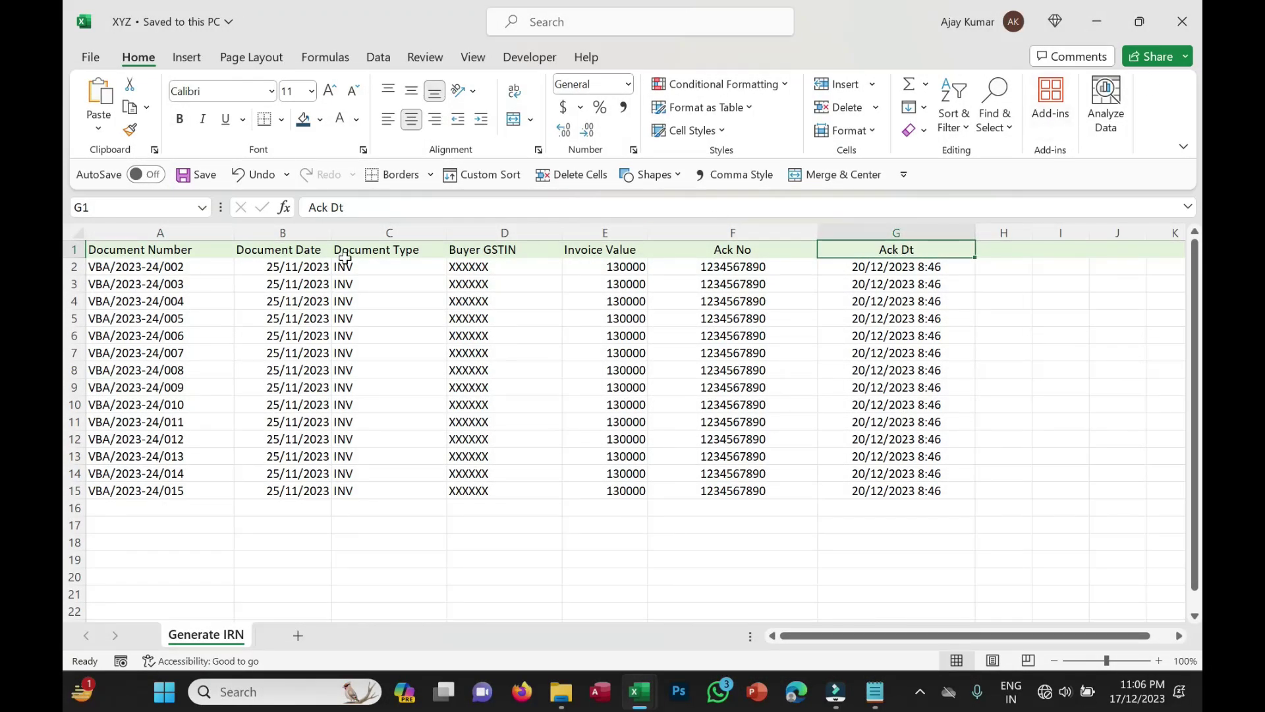
pyautogui.moveTo(140, 249); pyautogui.dragTo(870, 245)
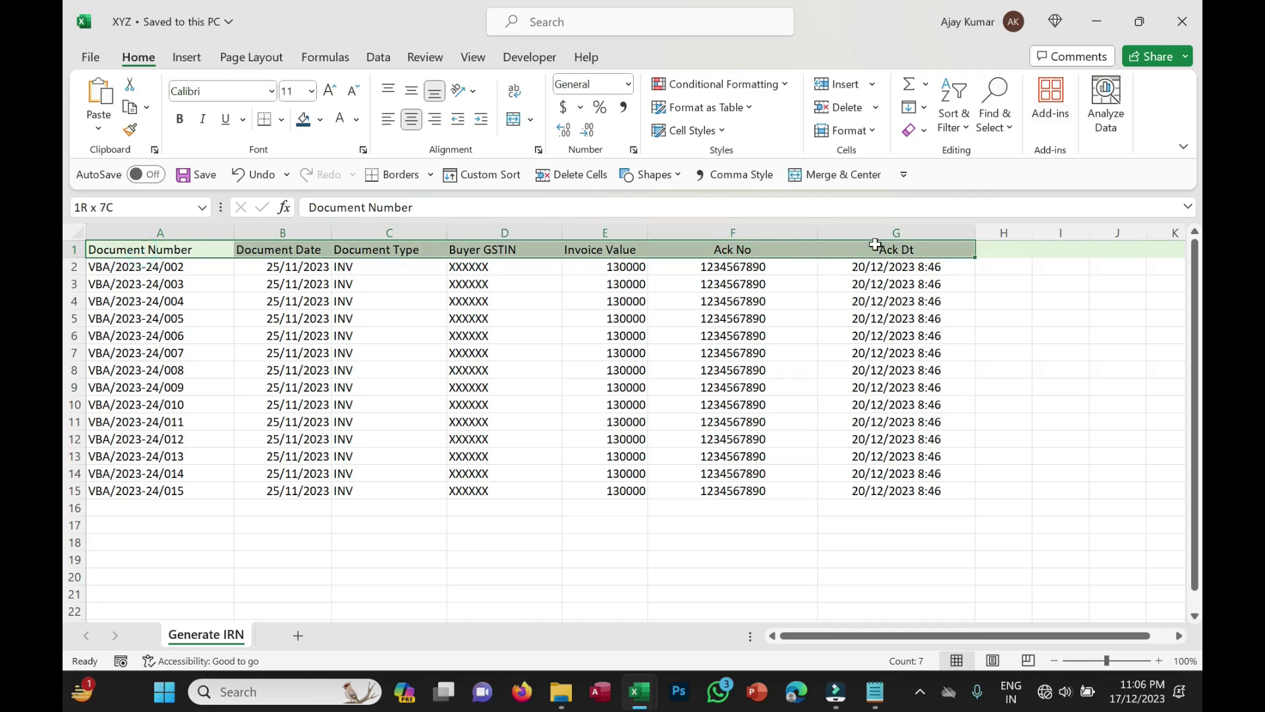
pyautogui.click(1183, 24)
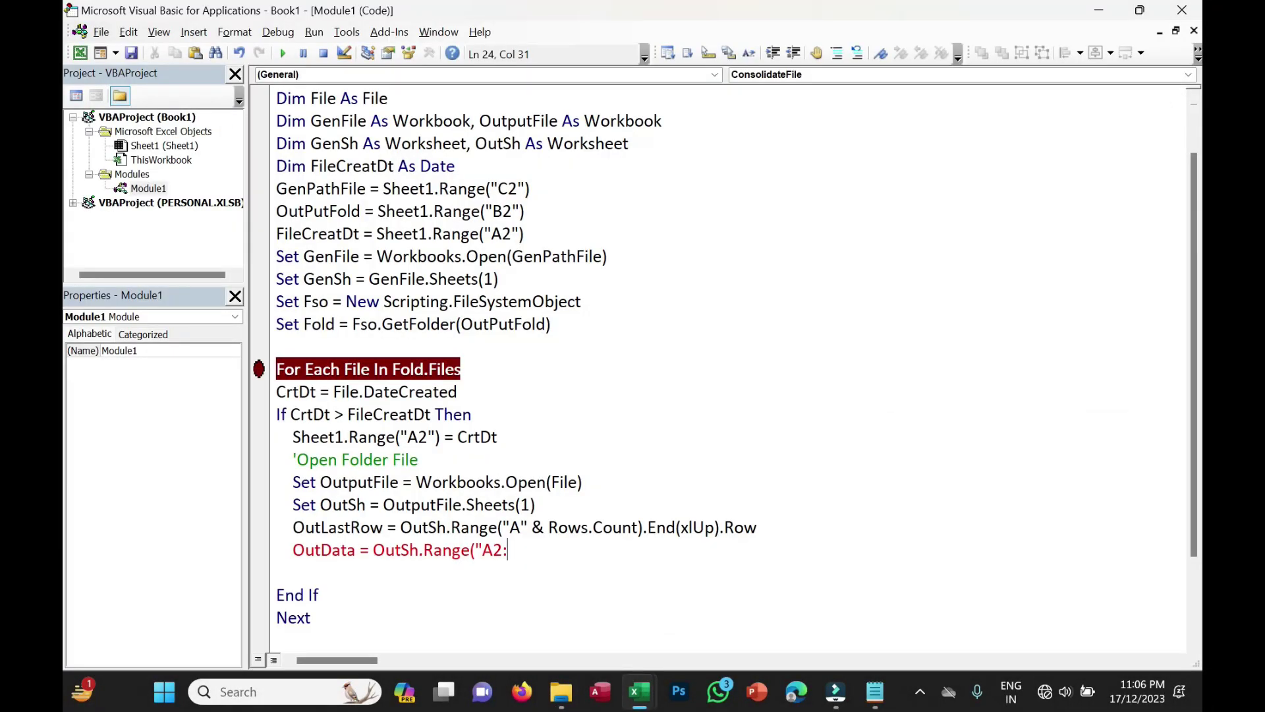
# Step: Complete the OutData line as OutSh.Range("A2:G" & OutLastRow)
pyautogui.write('G"')
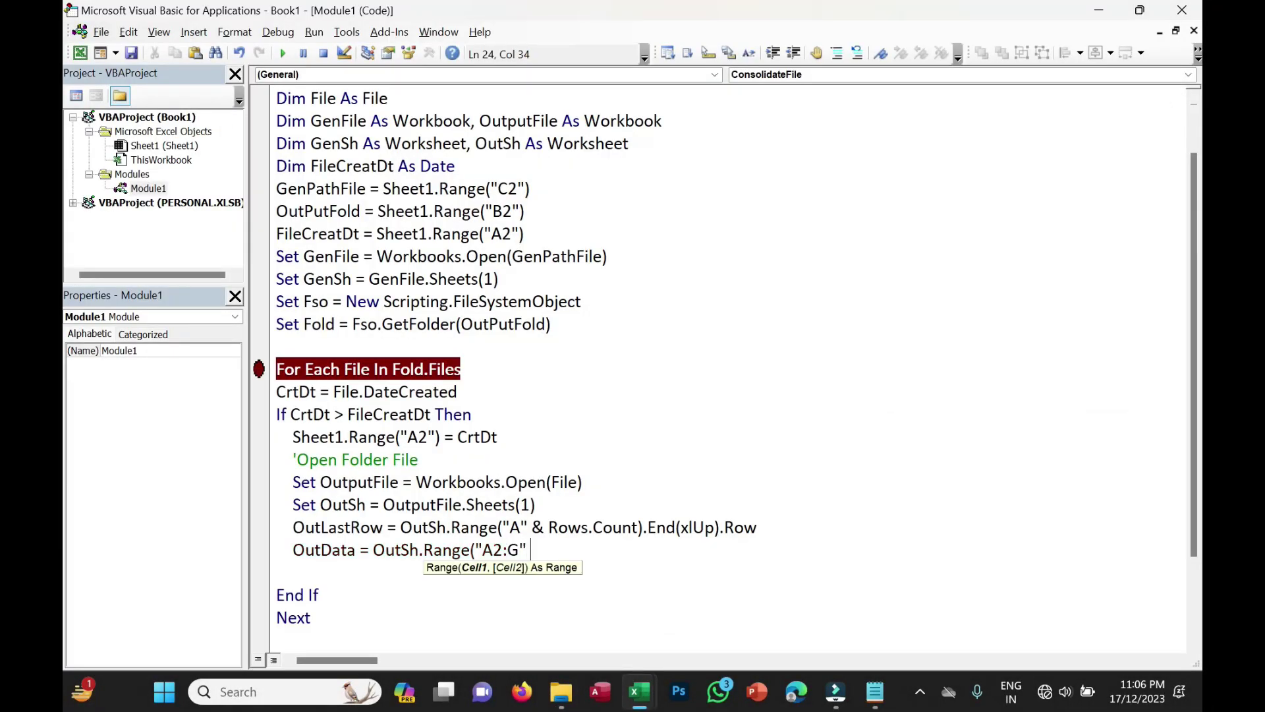
pyautogui.write(' & OutLastRow)')
pyautogui.moveTo(292, 550); pyautogui.dragTo(356, 550)
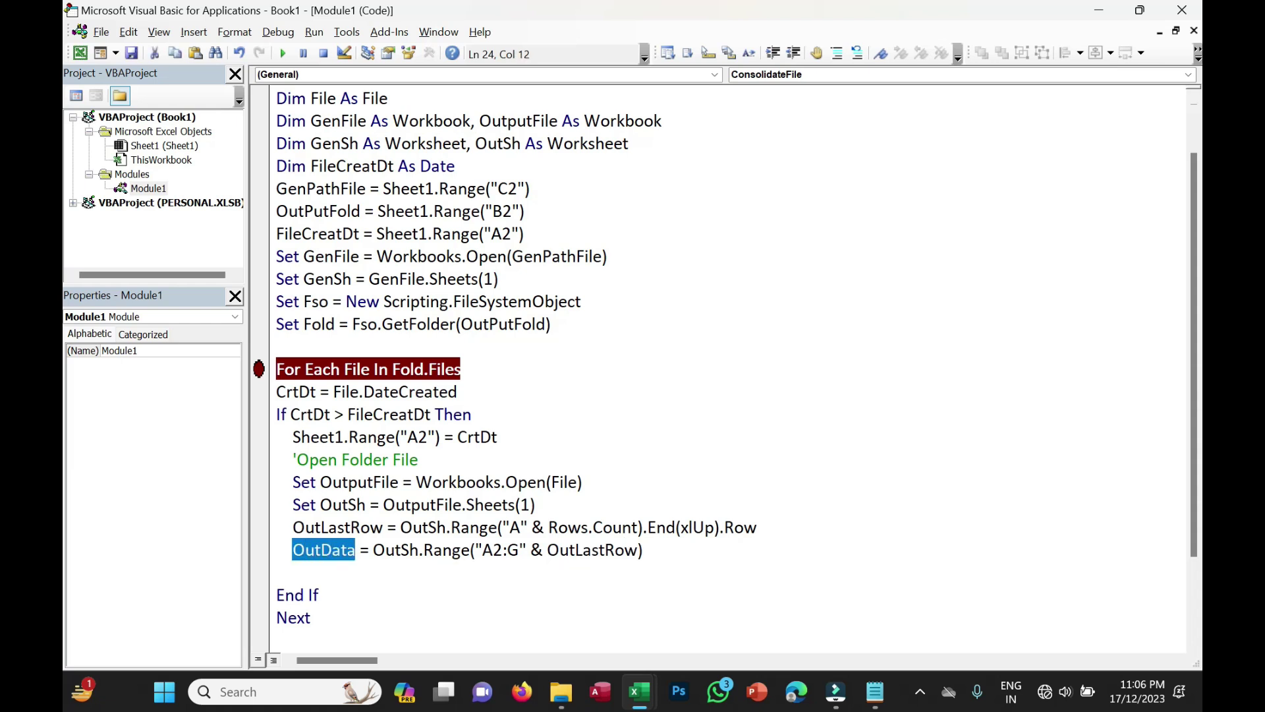
pyautogui.moveTo(535, 505); pyautogui.dragTo(225, 488)
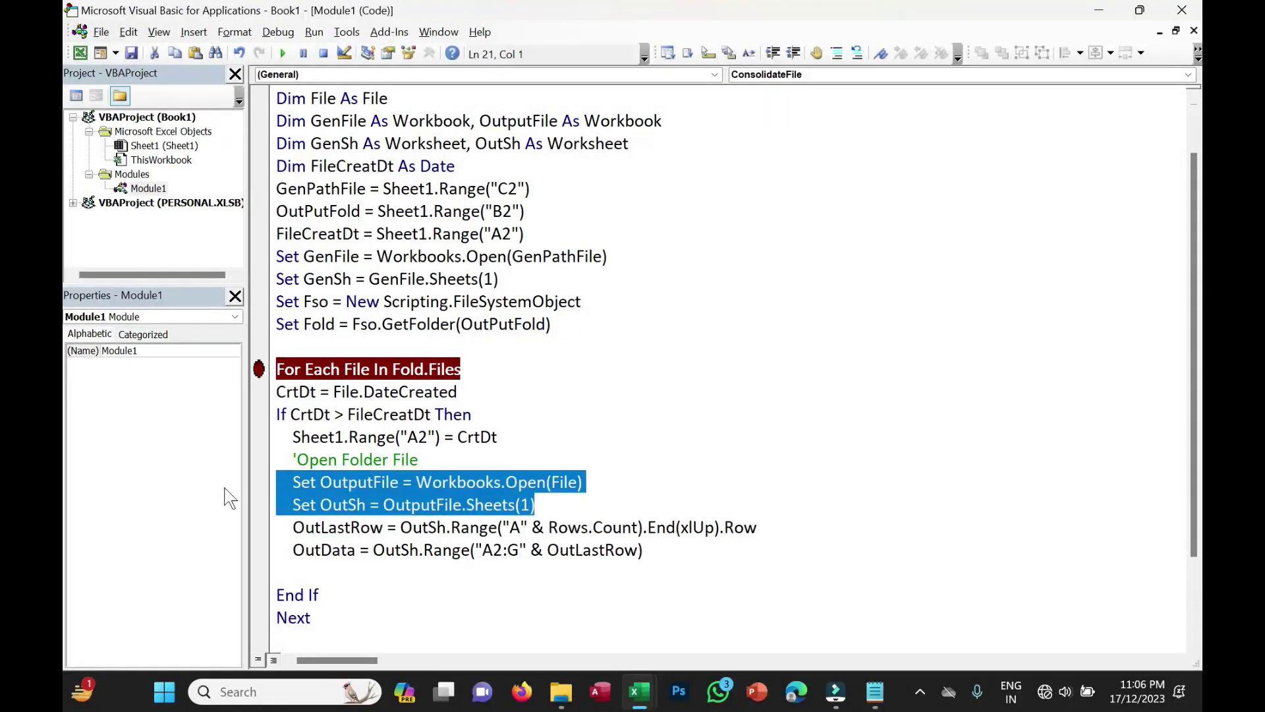
# Step: Add OutputFile.Close True on a new line below OutData
pyautogui.click(643, 550)
pyautogui.press('Return')
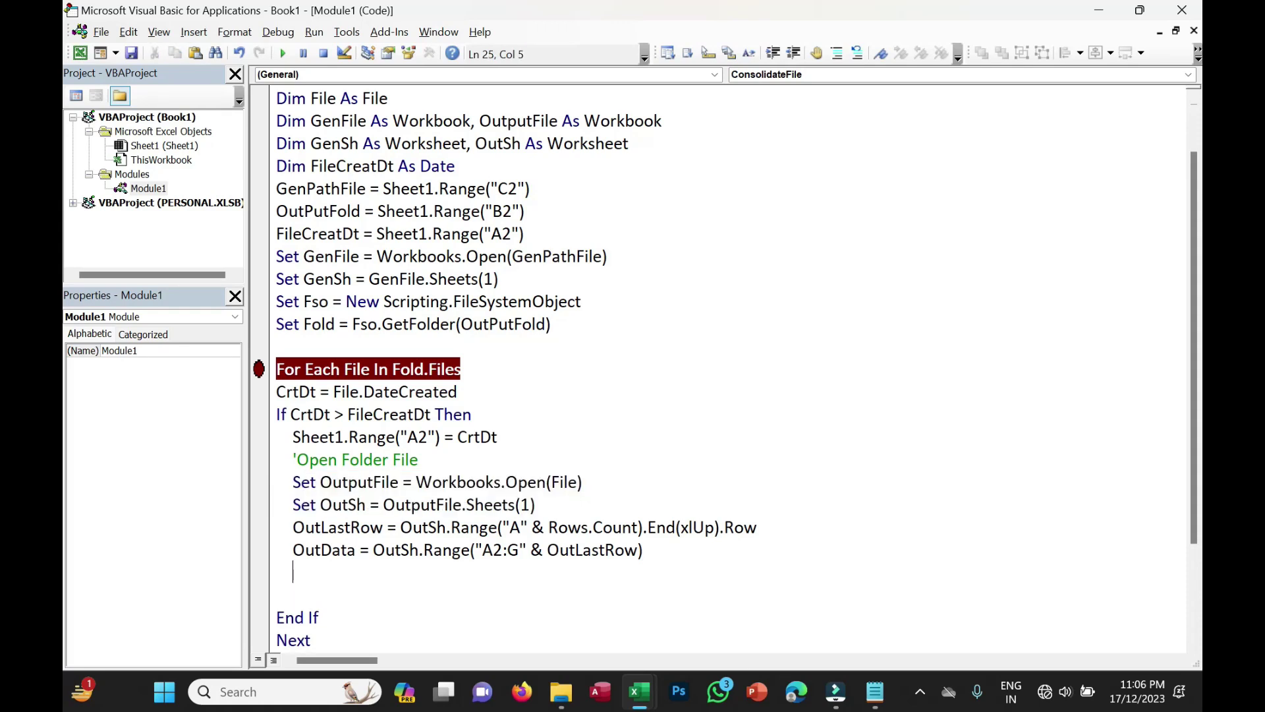
pyautogui.write('OutPutfile.clo')
pyautogui.press('Tab')
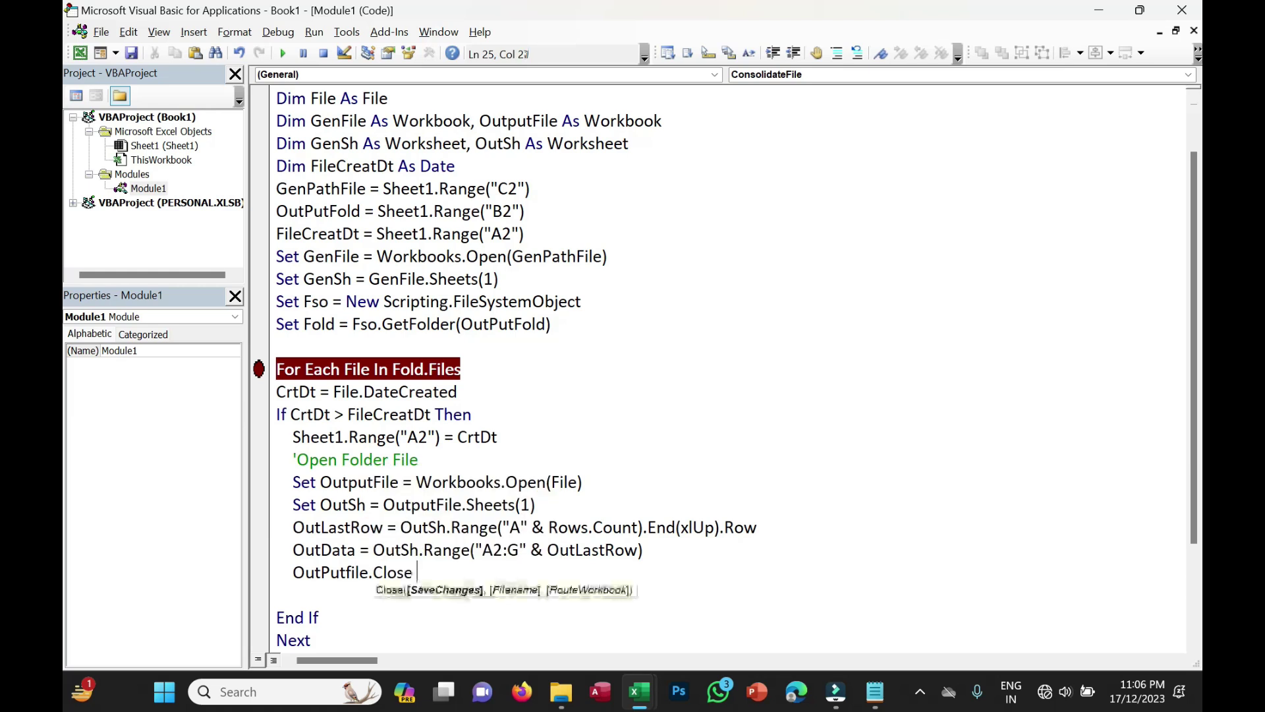
pyautogui.write('true')
pyautogui.press('Left')
pyautogui.press('Left')
pyautogui.press('BackSpace')
pyautogui.press('Down')
pyautogui.press('Return')
# Step: Release the objects with Set OutputFile = Nothing and Set OutSh = Nothing
pyautogui.click(293, 594)
pyautogui.write('Set OutPutFile = Noth')
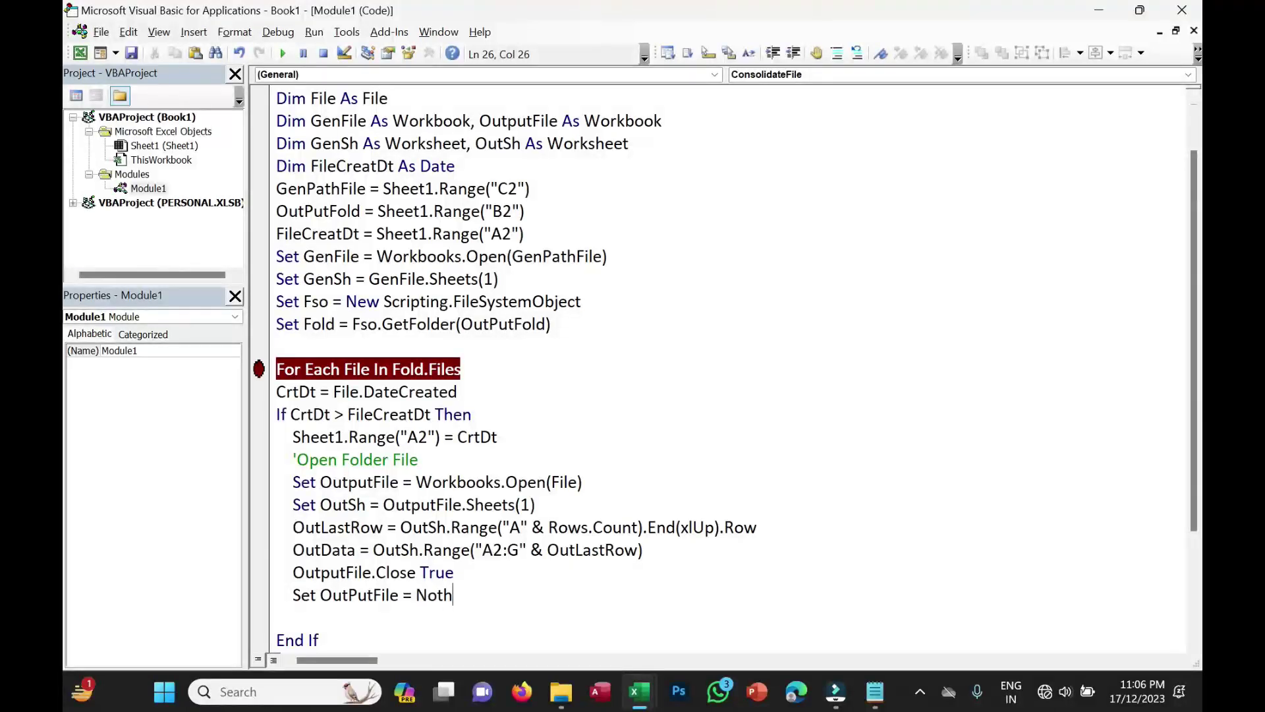
pyautogui.write('ing')
pyautogui.press('Return')
pyautogui.write('Set Outsh = Nothing')
pyautogui.press('Return')
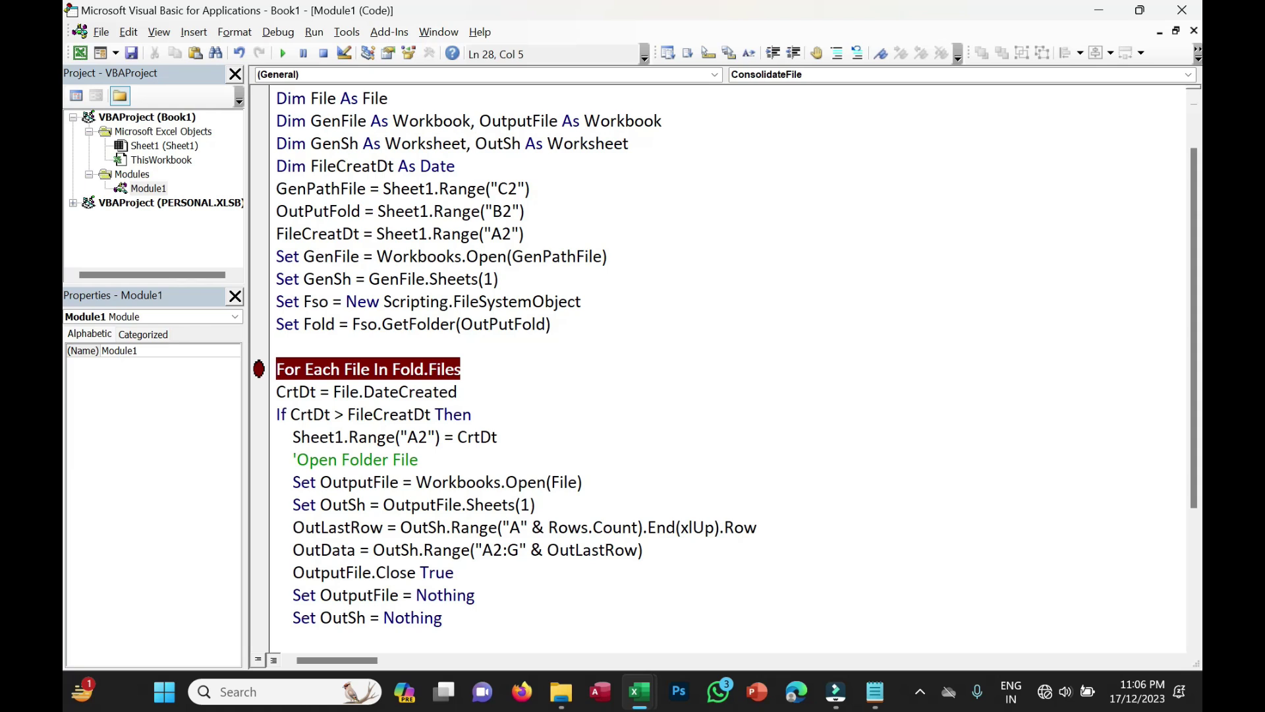
# Step: Review the OutData variable and the GenFile open statement in the macro
pyautogui.scroll(-2, 725, 369)
pyautogui.click(293, 459)
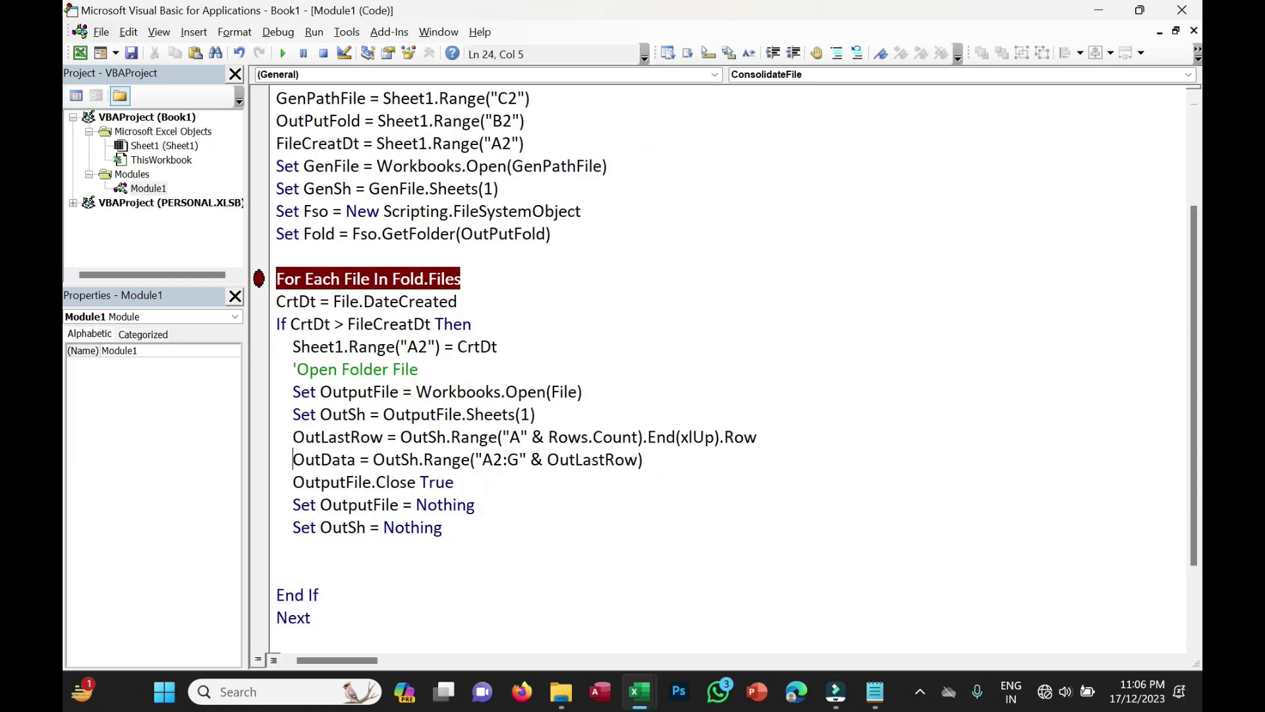
pyautogui.hotkey('ctrl', 'shift', 'Right')
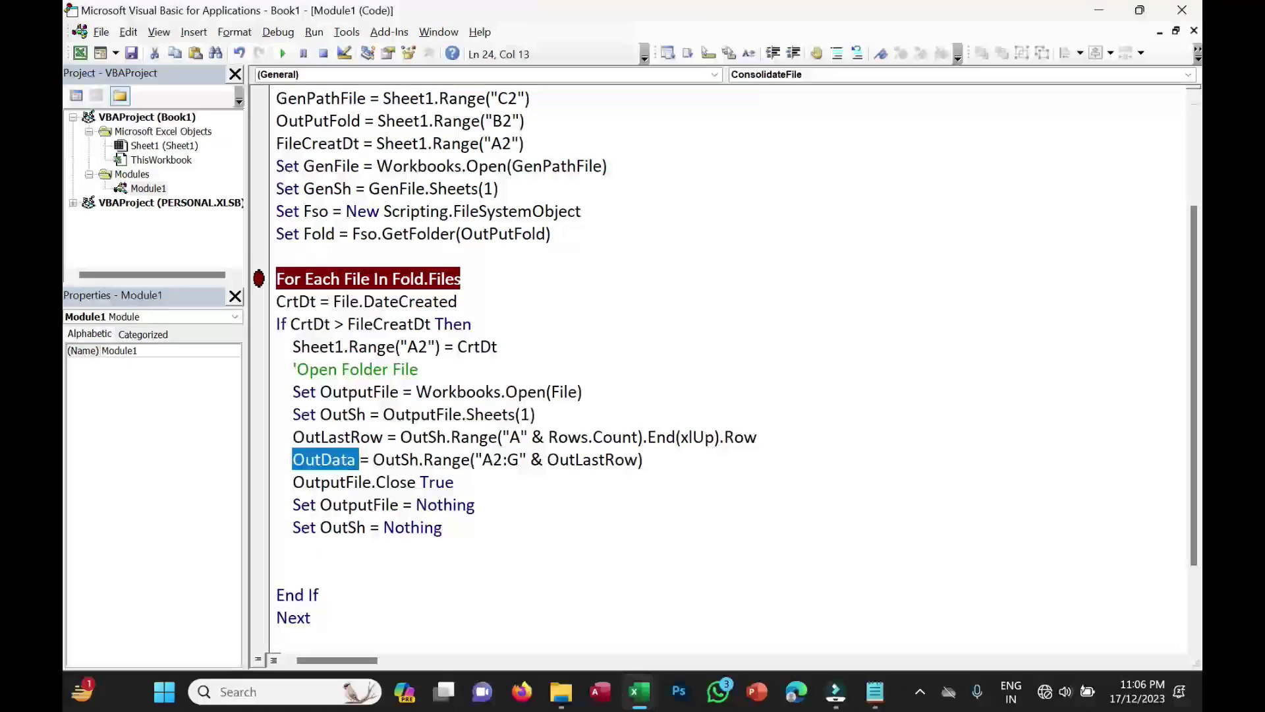
pyautogui.click(294, 549)
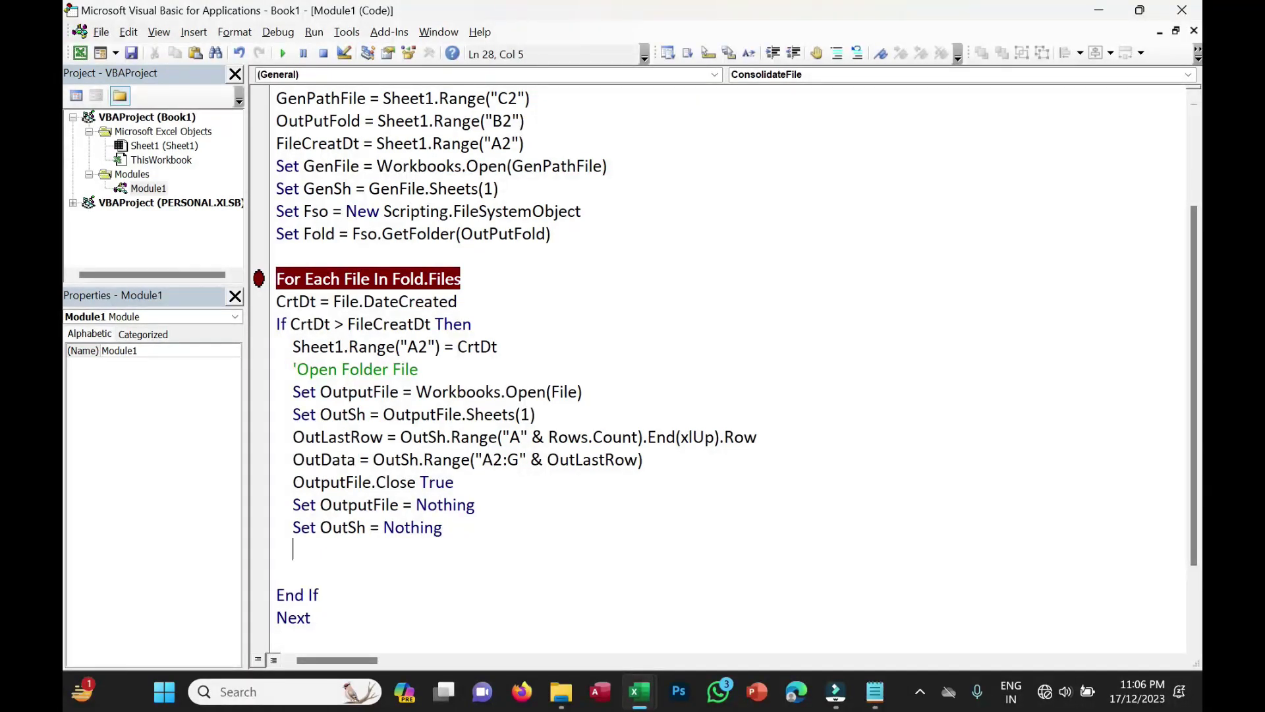
pyautogui.moveTo(376, 166); pyautogui.dragTo(607, 166)
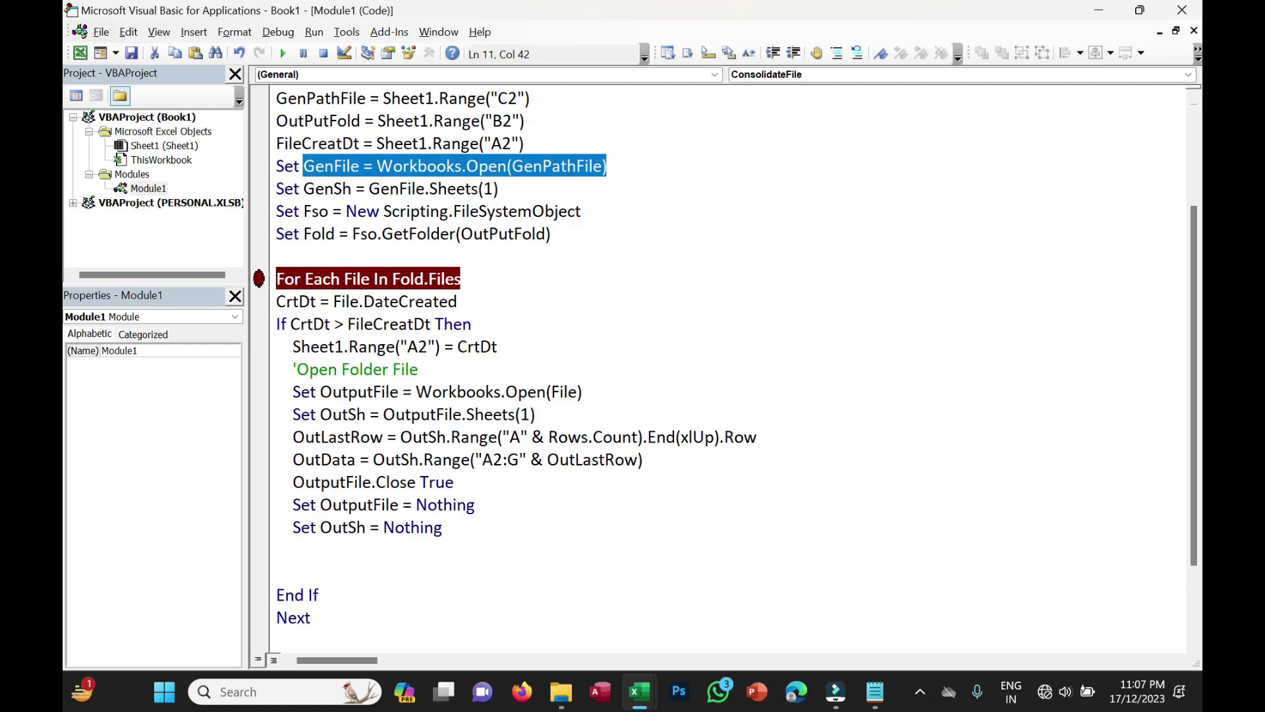
# Step: Add the line Set InvNo = GenSh.Range("A:A") below Set OutSh = Nothing
pyautogui.click(293, 549)
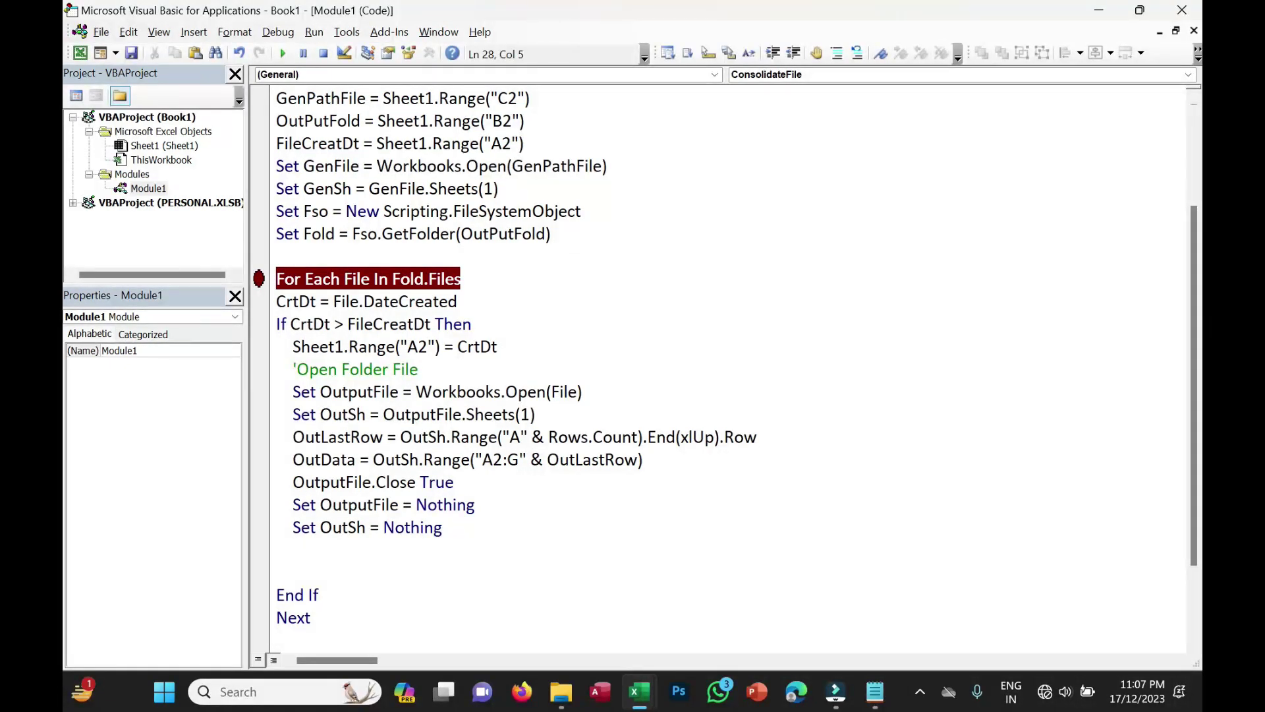
pyautogui.write('Set InvNo =')
pyautogui.write('GenSh.Range("A:A"')
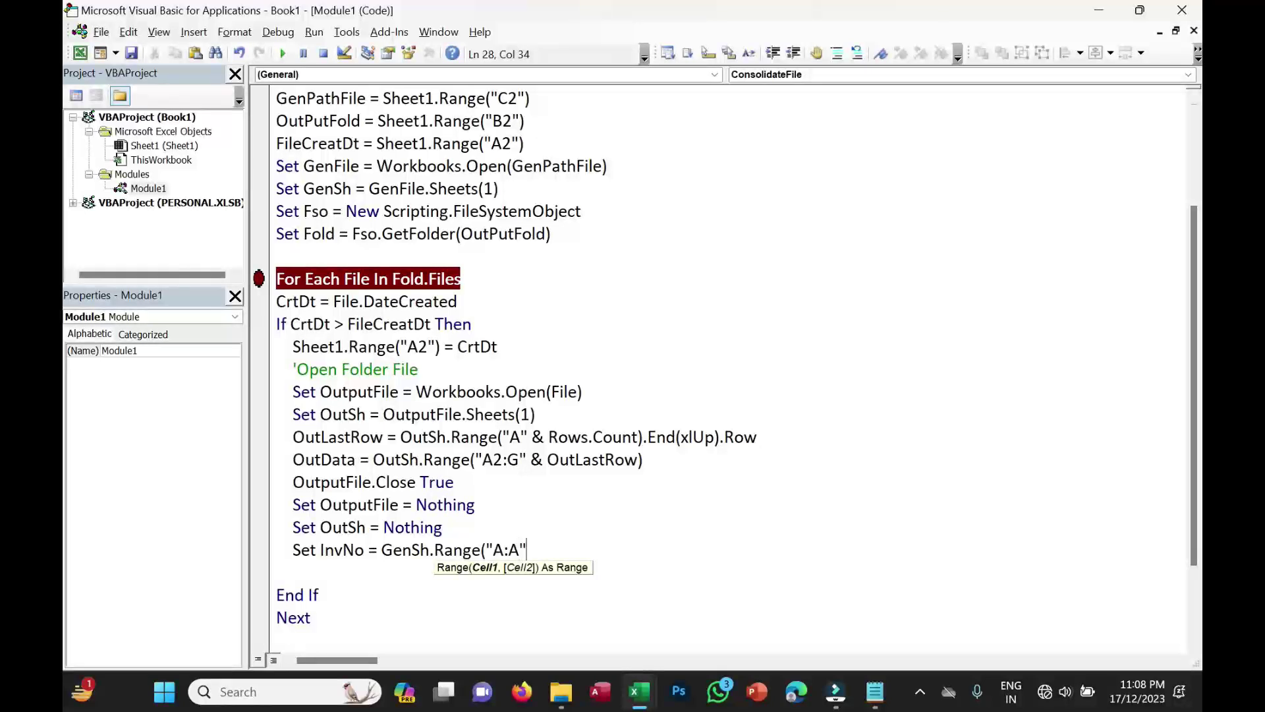
pyautogui.write(')')
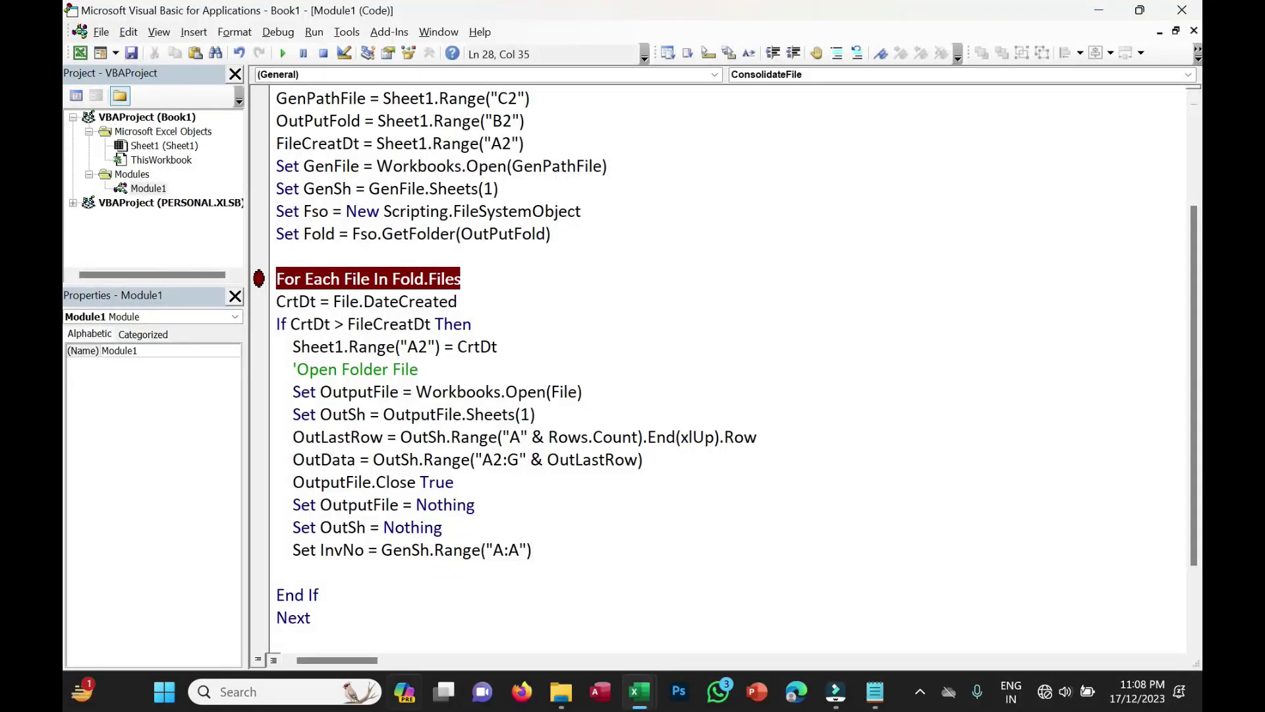
pyautogui.moveTo(639, 691)
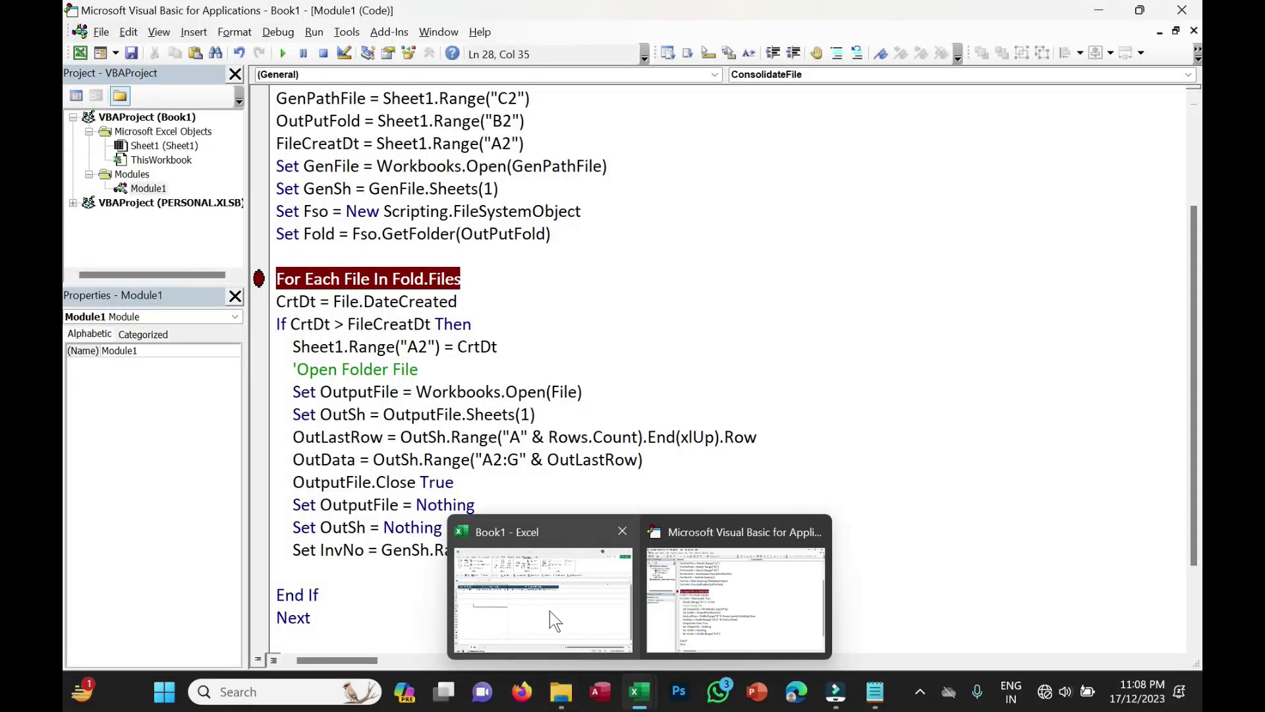
# Step: Open the Generated File workbook from the REGISTER folder in Excel
pyautogui.click(550, 610)
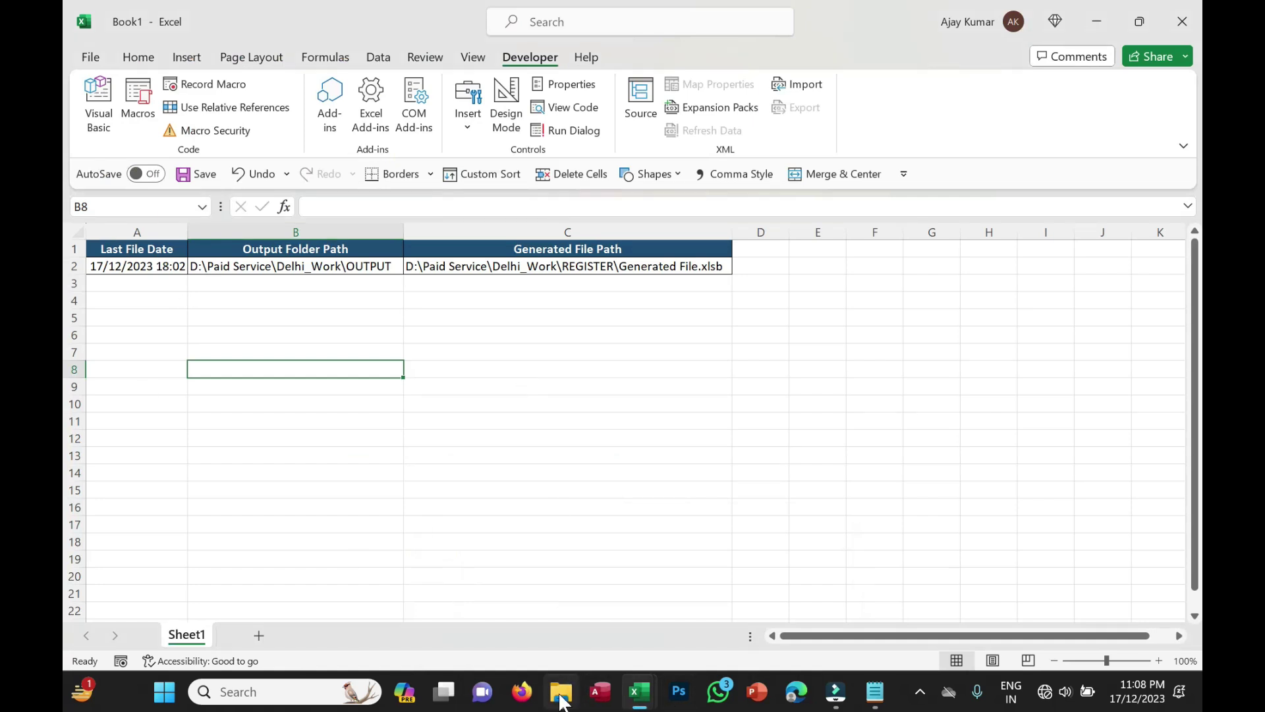
pyautogui.click(561, 691)
pyautogui.doubleClick(282, 172)
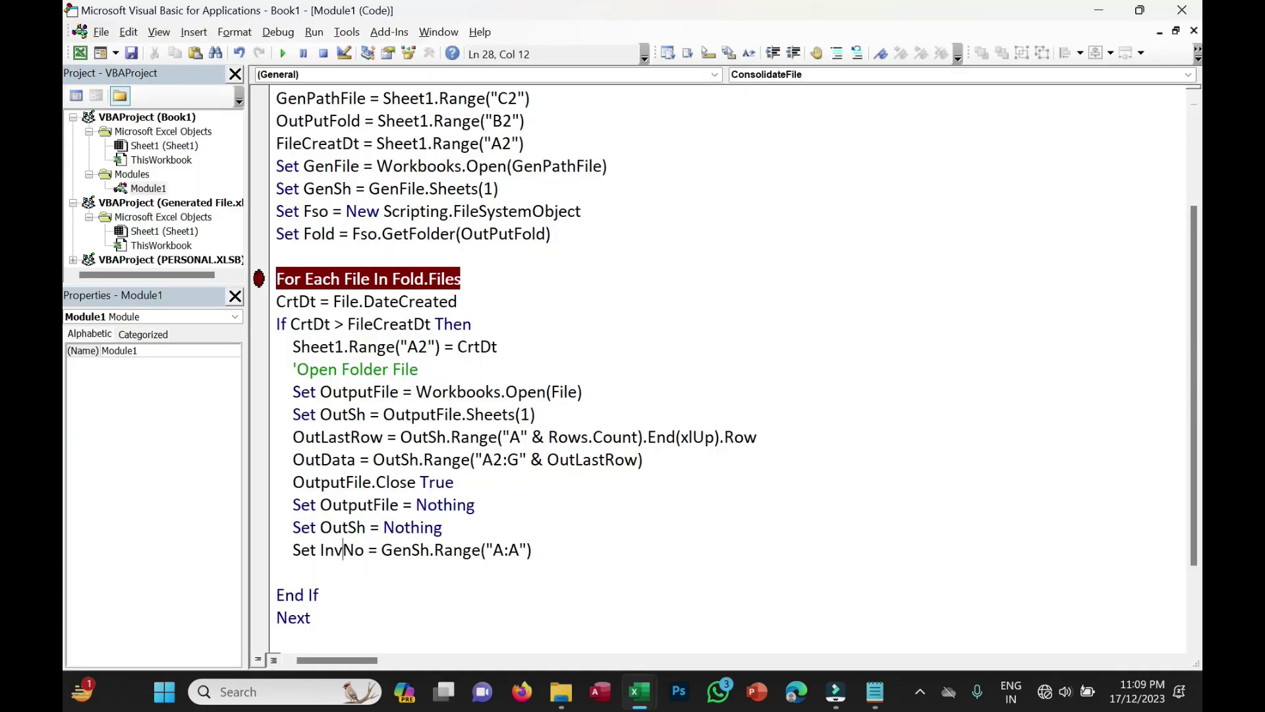
# Step: Rename InvNo to DocNo and begin a .Find(OutData( call on column A
pyautogui.click(350, 550)
pyautogui.press('BackSpace')
pyautogui.press('BackSpace')
pyautogui.press('BackSpace')
pyautogui.write('Doc')
pyautogui.press('End')
pyautogui.write('.Range(')
pyautogui.press('BackSpace')
pyautogui.press('BackSpace')
pyautogui.press('BackSpace')
pyautogui.write('Find(')
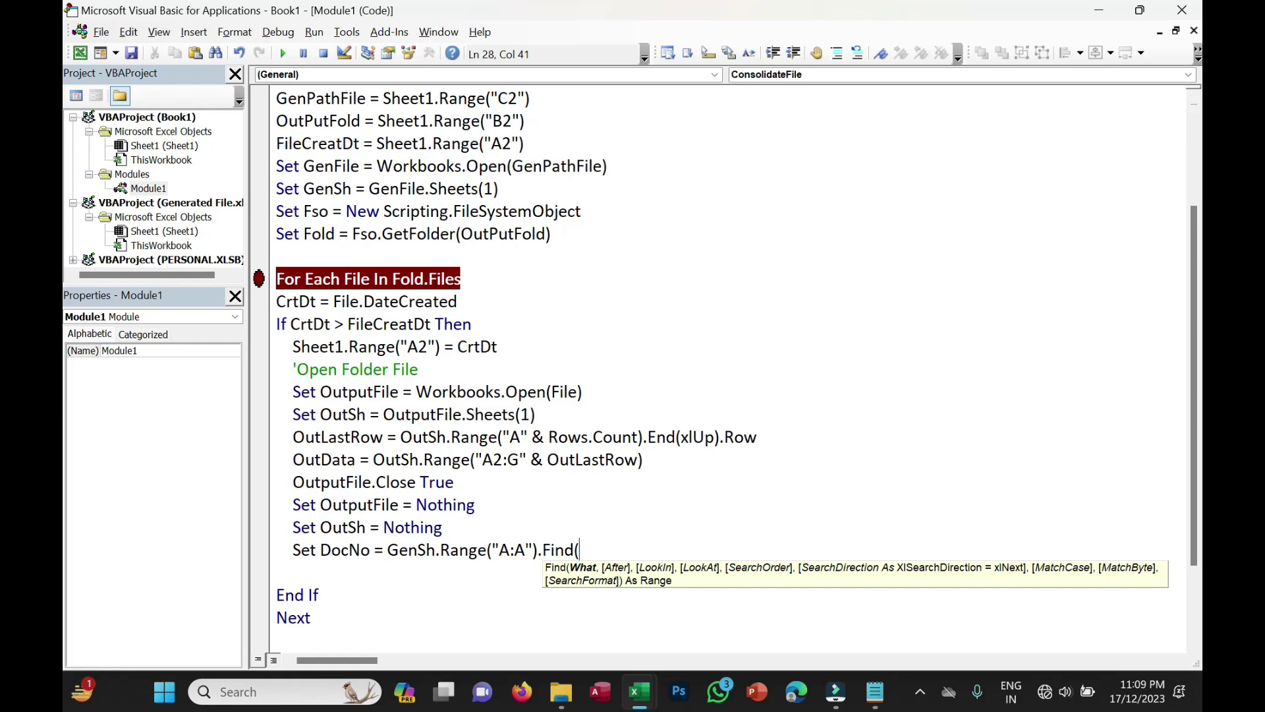
pyautogui.write('OutData(')
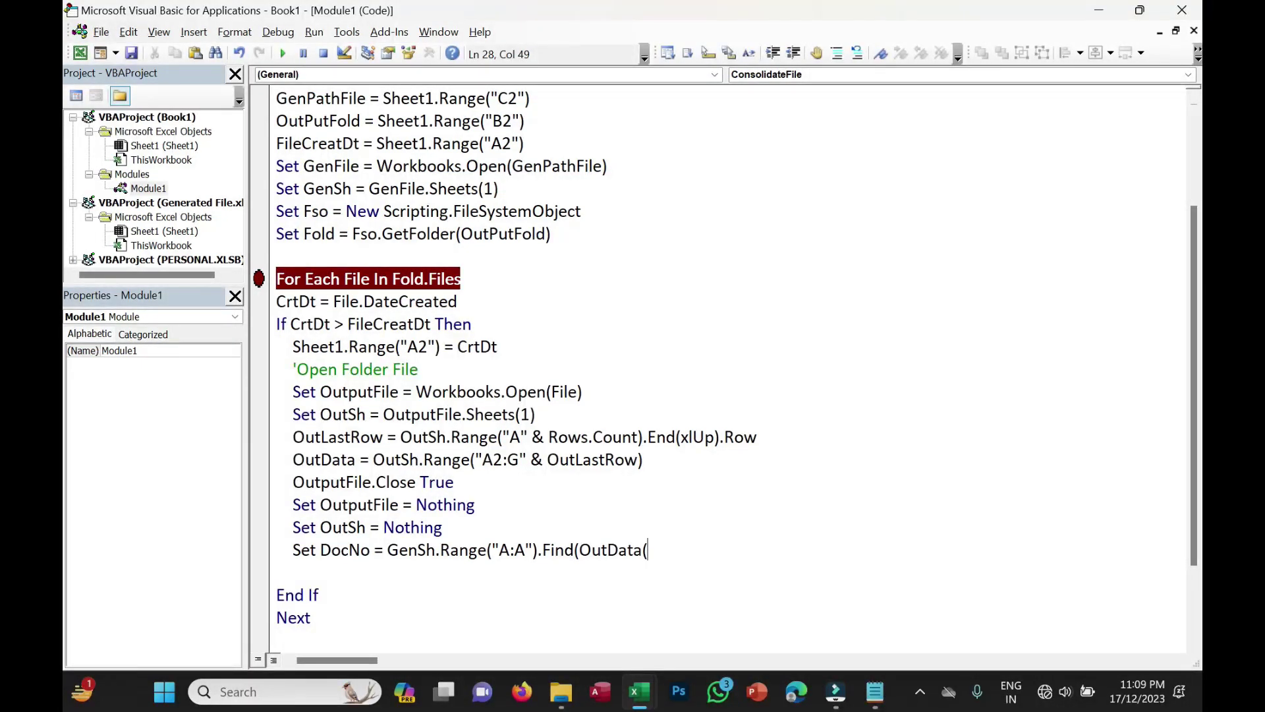
# Step: Finish Find with OutData(OutRow,1), xlValues, xlWhole, nested under For OutRow = Lbound(OutData) to Ubound(OutData)
pyautogui.write('OutRow,1)')
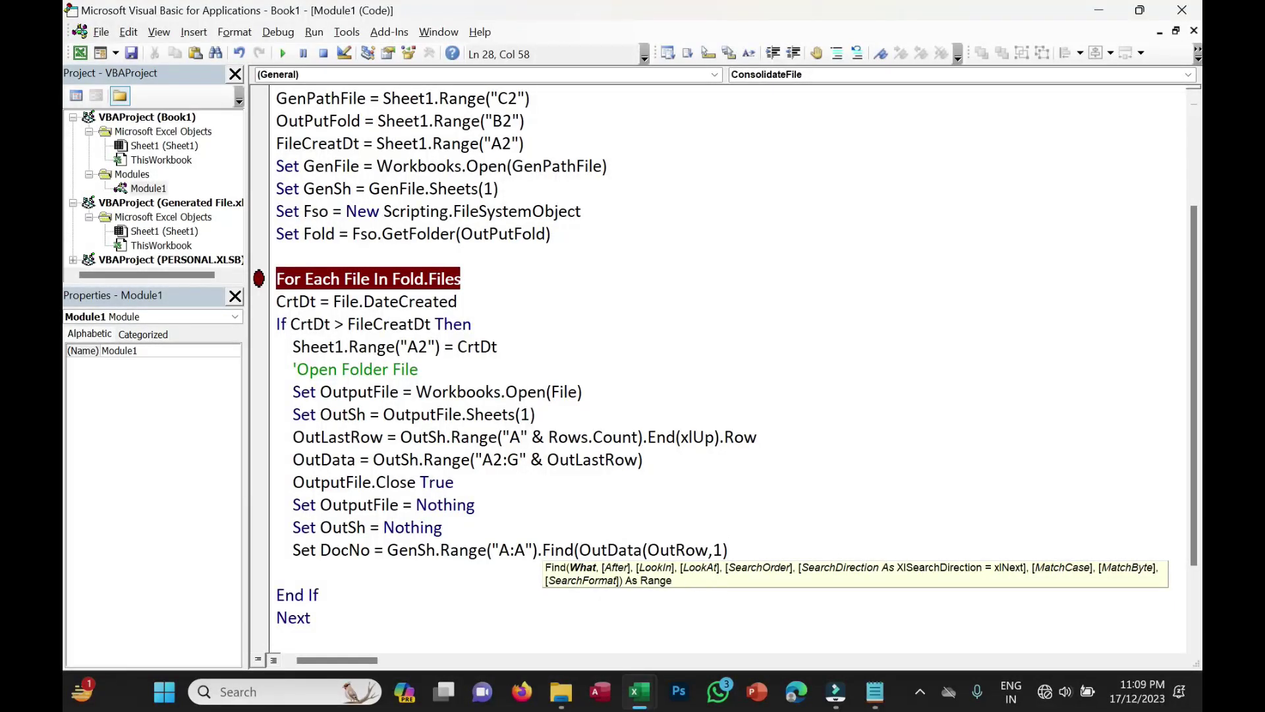
pyautogui.write(',,xlvalues,xlwhole)')
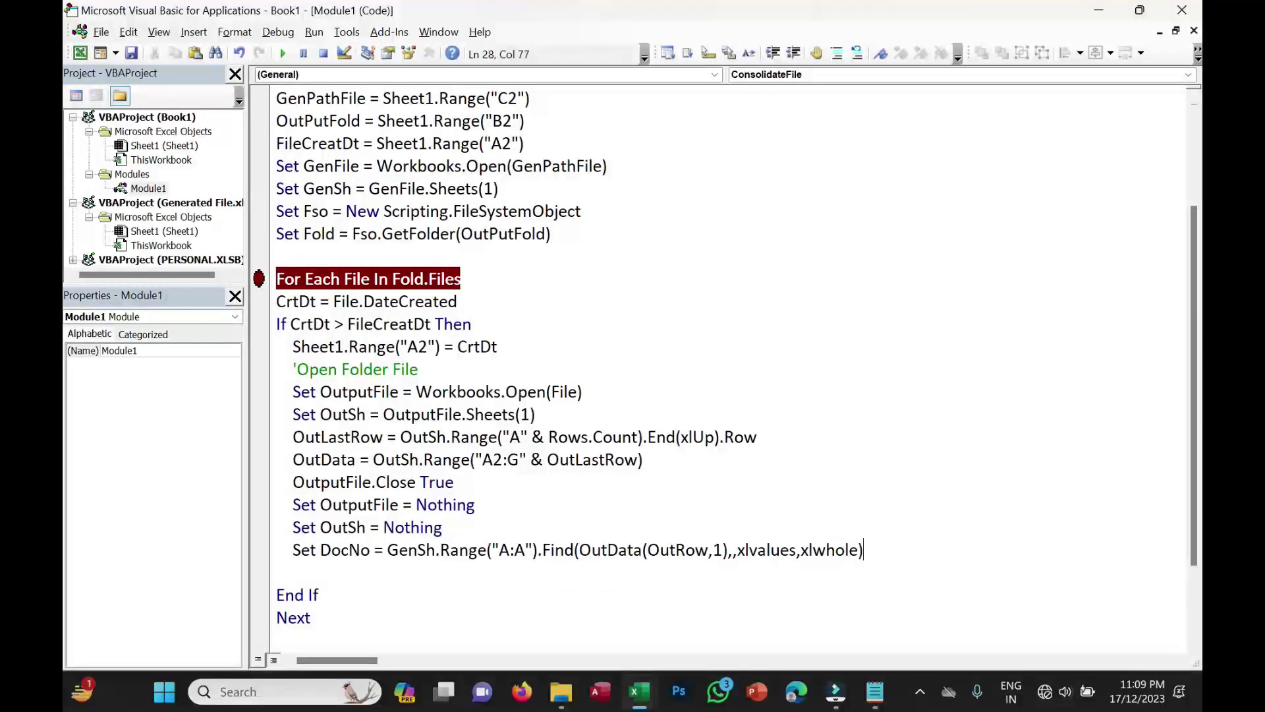
pyautogui.press('Up')
pyautogui.press('Return')
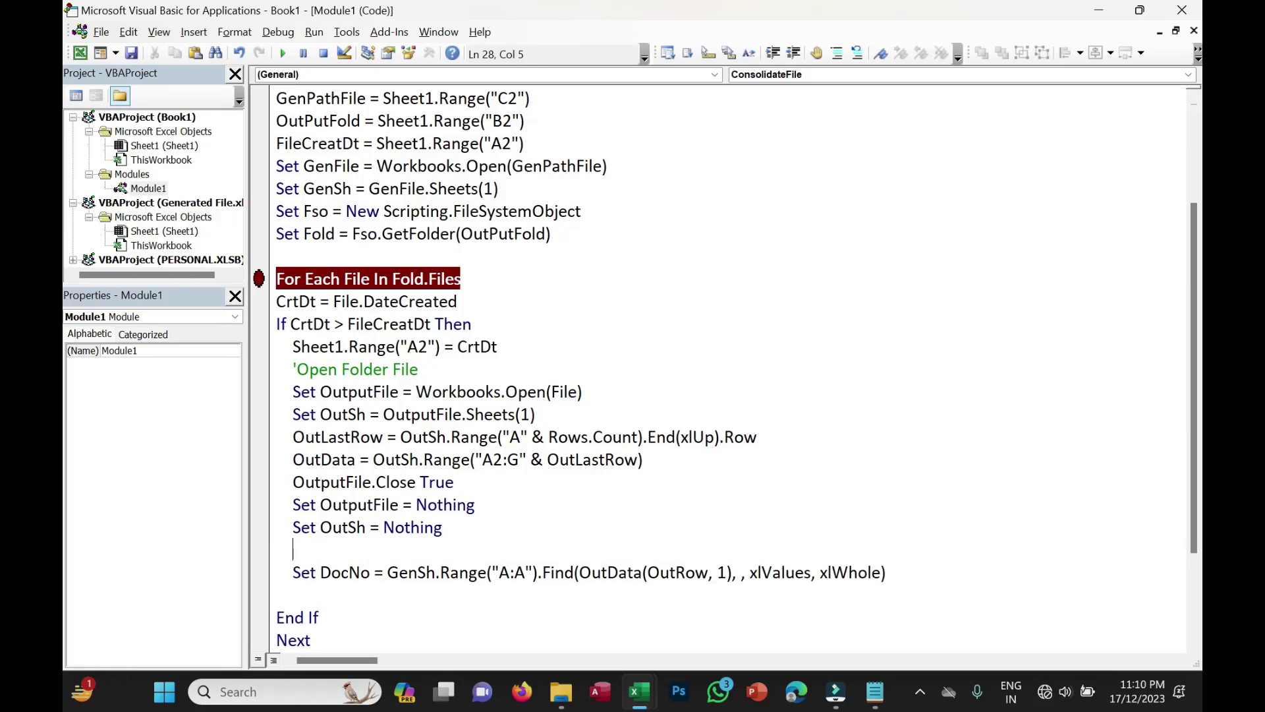
pyautogui.press('Tab')
pyautogui.press('Up')
pyautogui.write('For OutRow = Lbound(OutData) to Ubound(OutData)')
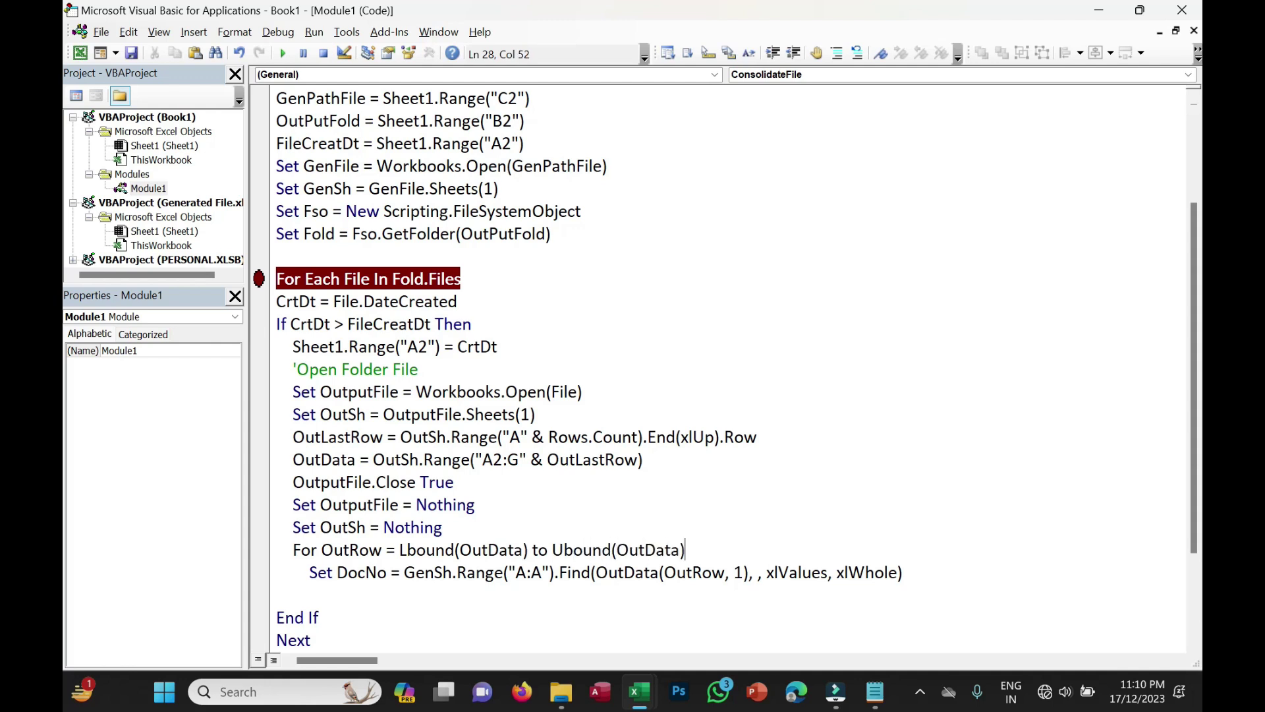
# Step: Close the loop with Next OutRow and start an If DocNo is Nothing line
pyautogui.press('Down')
pyautogui.press('Down')
pyautogui.write('Next ')
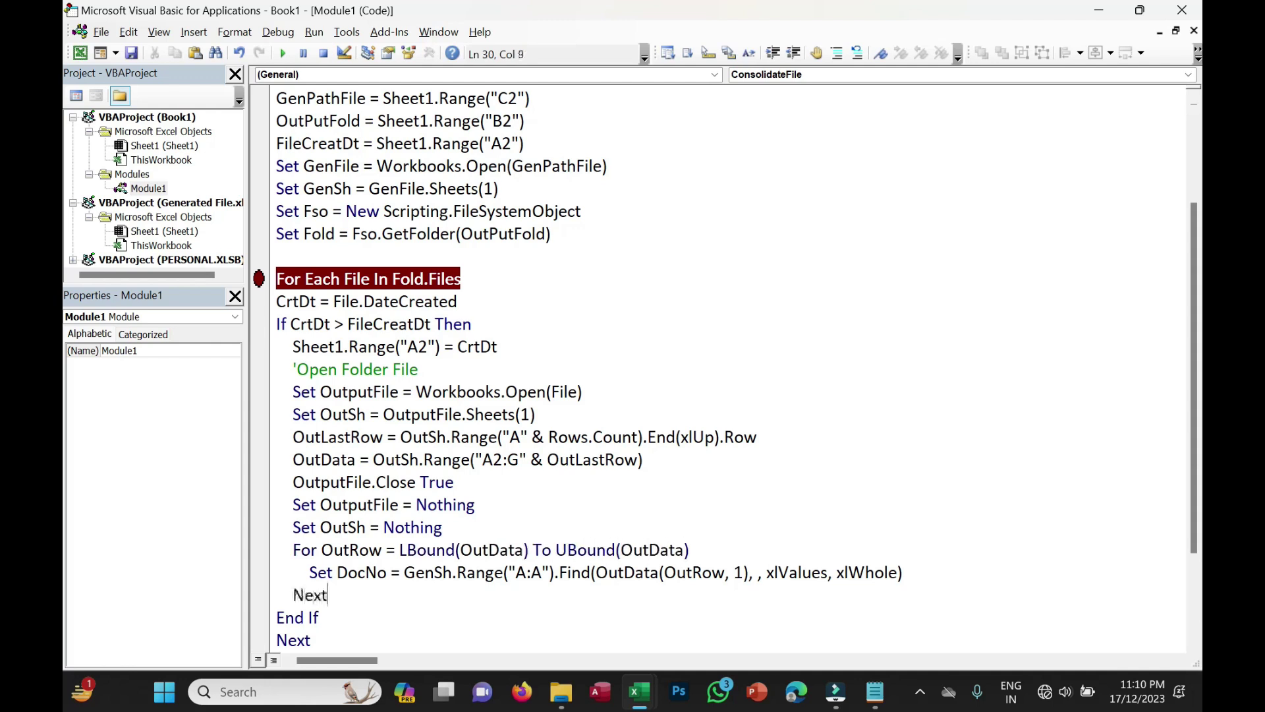
pyautogui.write('OutRow')
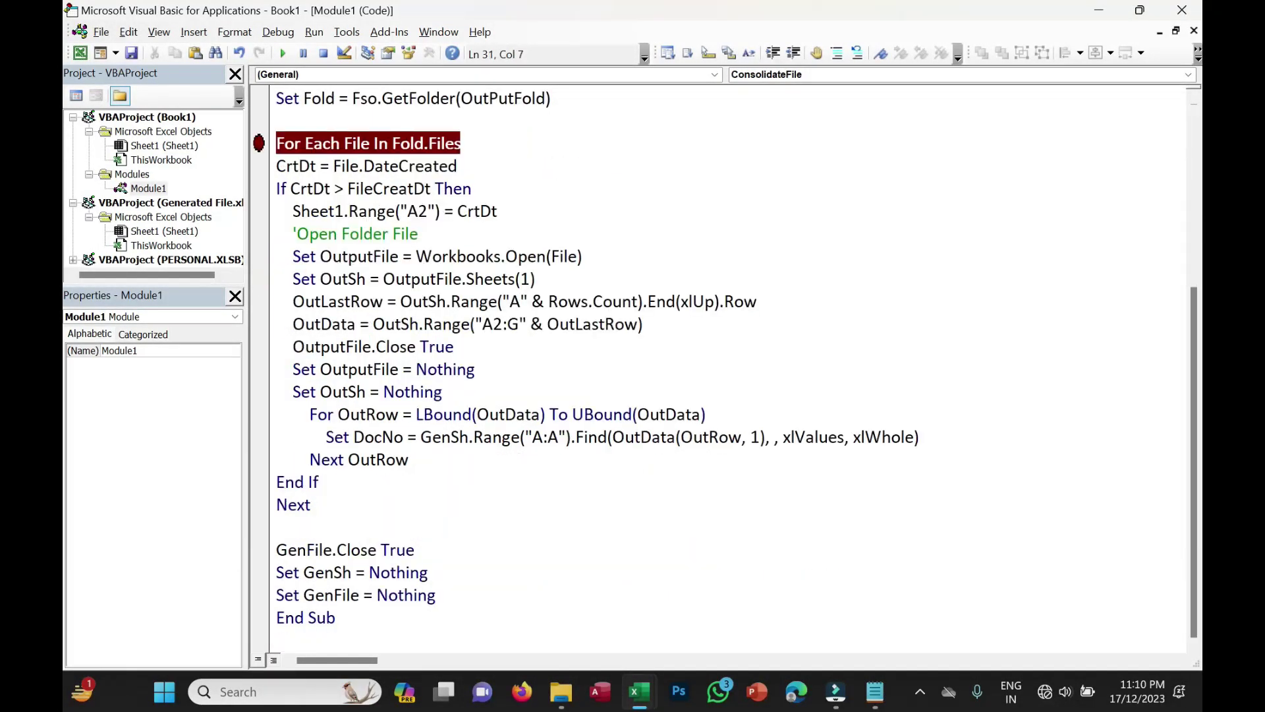
pyautogui.press('Up')
pyautogui.press('Up')
pyautogui.press('End')
pyautogui.press('Return')
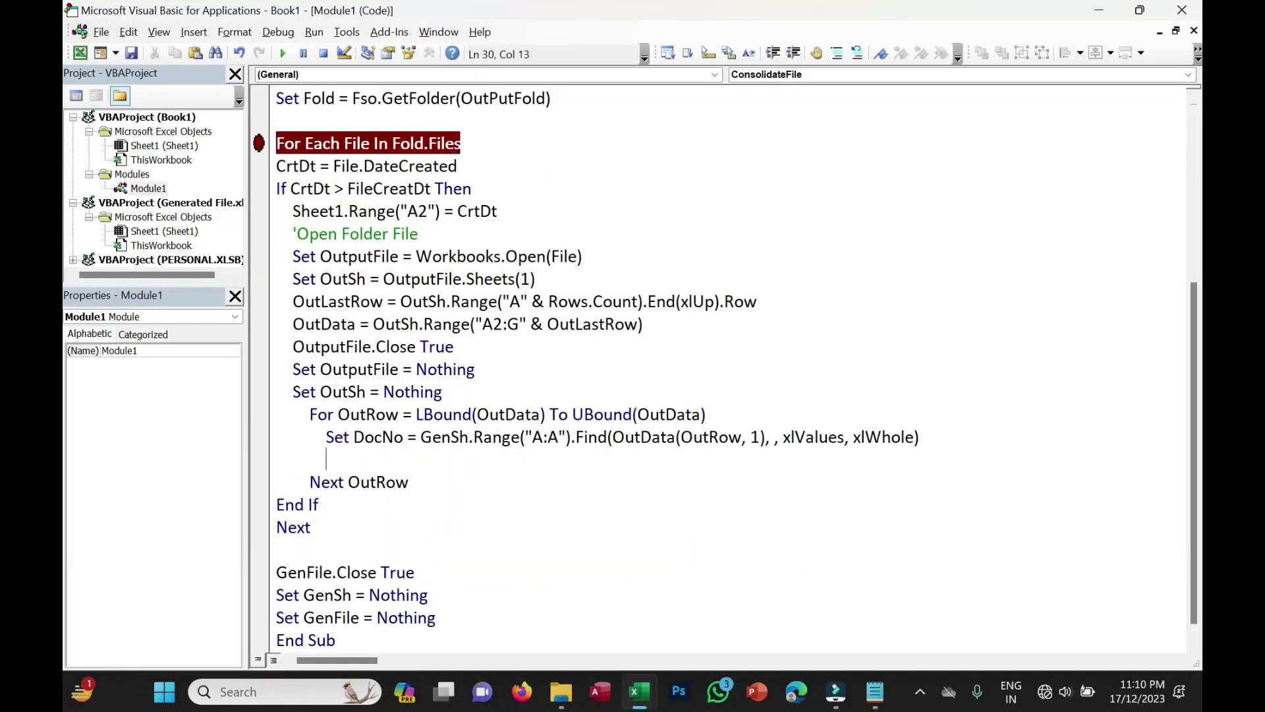
pyautogui.press('Return')
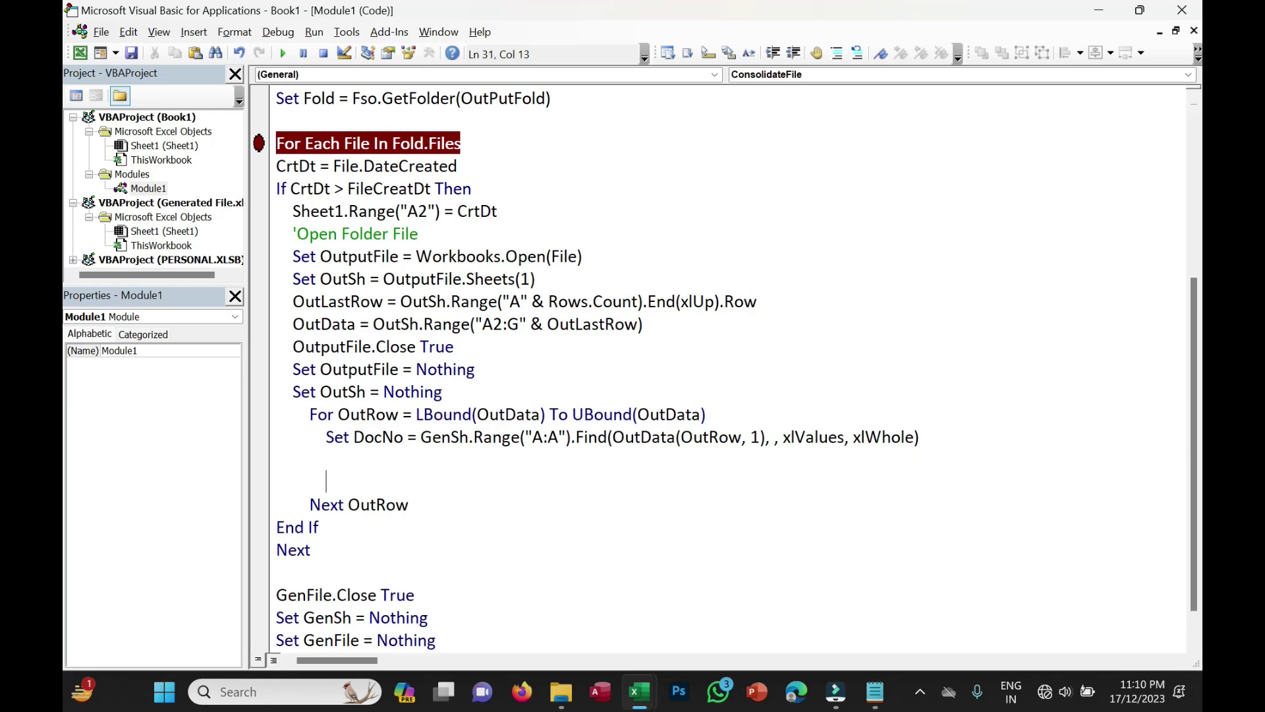
pyautogui.write('If DocNo is Nothing')
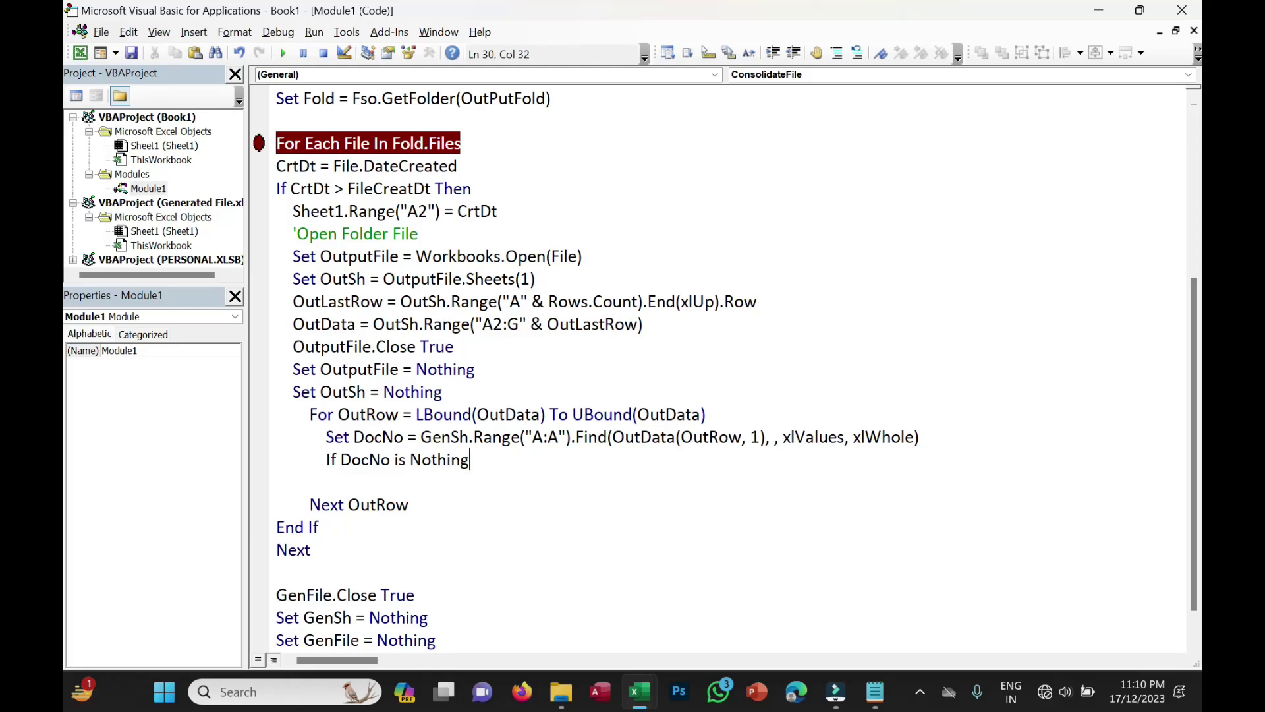
pyautogui.press('Return')
pyautogui.click(623, 413)
# Step: Add End If and set NewRow = GenSh.Range("A" & Rows.Count).End(xlUp).Row+1 inside the If
pyautogui.moveTo(613, 437); pyautogui.dragTo(764, 437)
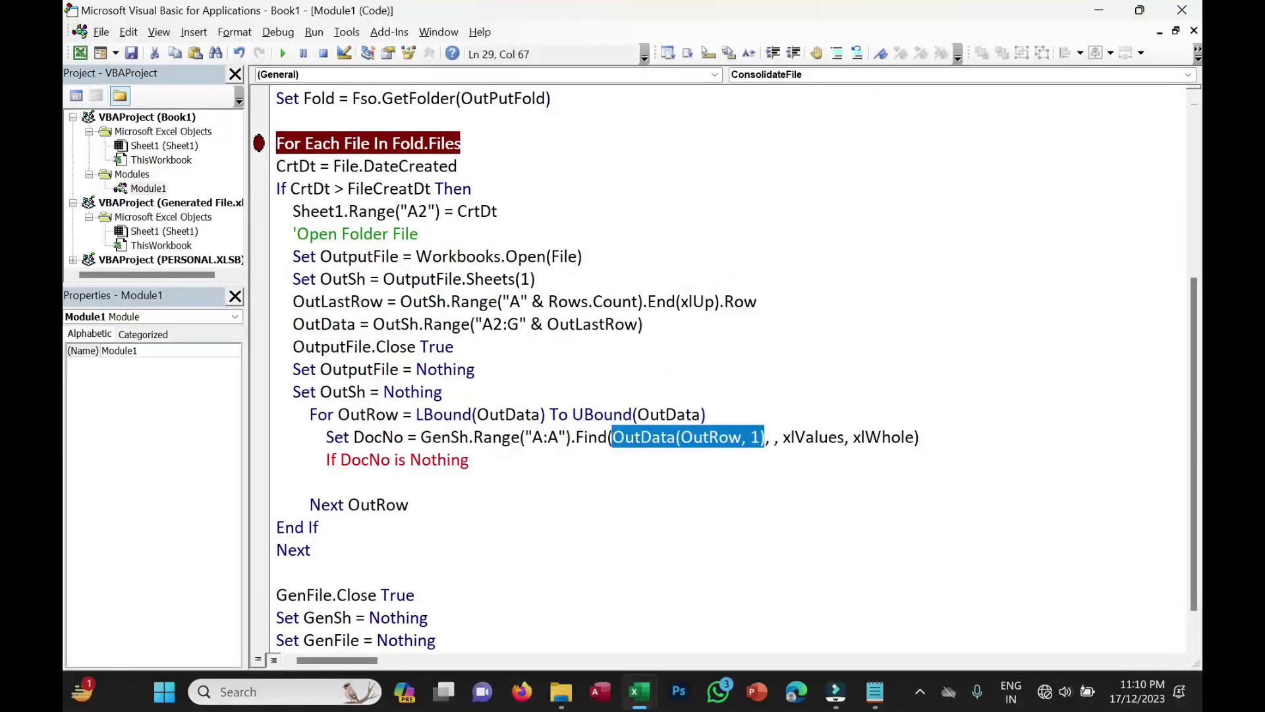
pyautogui.moveTo(420, 437); pyautogui.dragTo(570, 437)
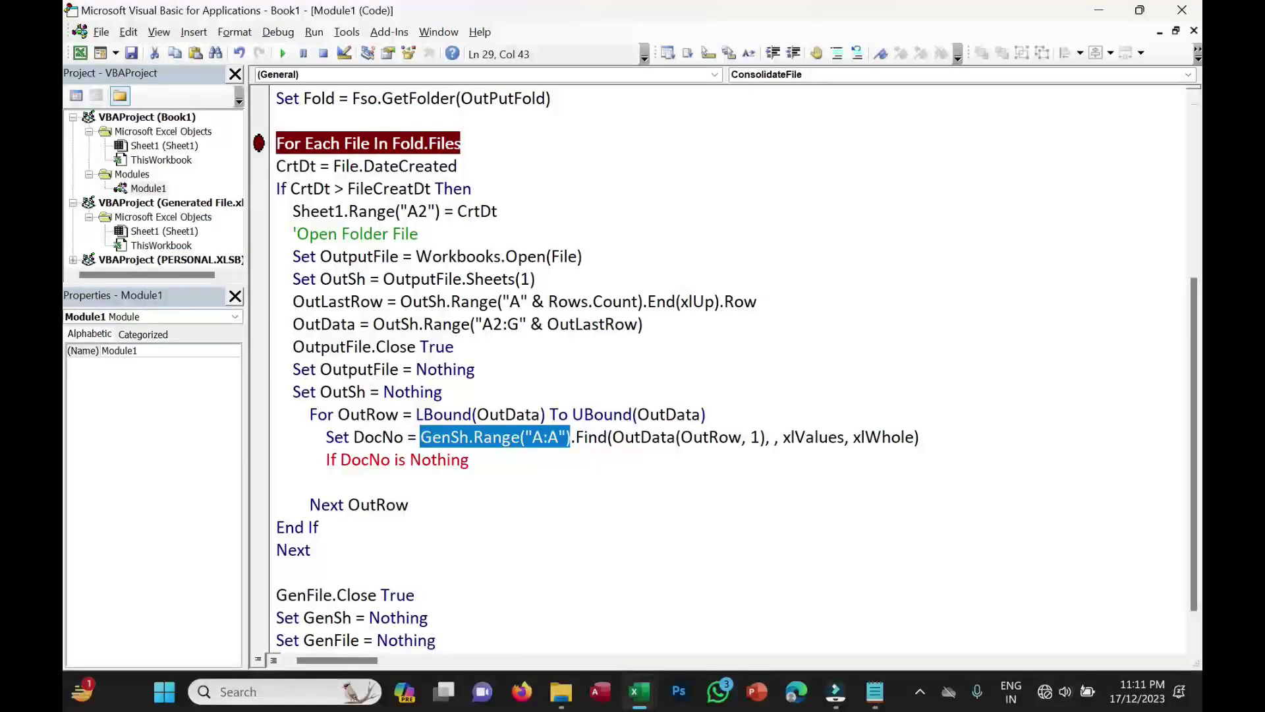
pyautogui.click(487, 459)
pyautogui.press('Return')
pyautogui.press('Return')
pyautogui.write('Endif')
pyautogui.press('Up')
pyautogui.press('Tab')
pyautogui.write('NewRow = GenSh.Range("A" & Rows.Count).end(xlup).row+1')
pyautogui.press('Return')
# Step: Complete the If with Then and add an Else branch setting NewRow = DocNo.Row
pyautogui.press('Up')
pyautogui.press('Up')
pyautogui.hotkey('ctrl', 'Right')
pyautogui.hotkey('ctrl', 'Right')
pyautogui.press('End')
pyautogui.write('Then')
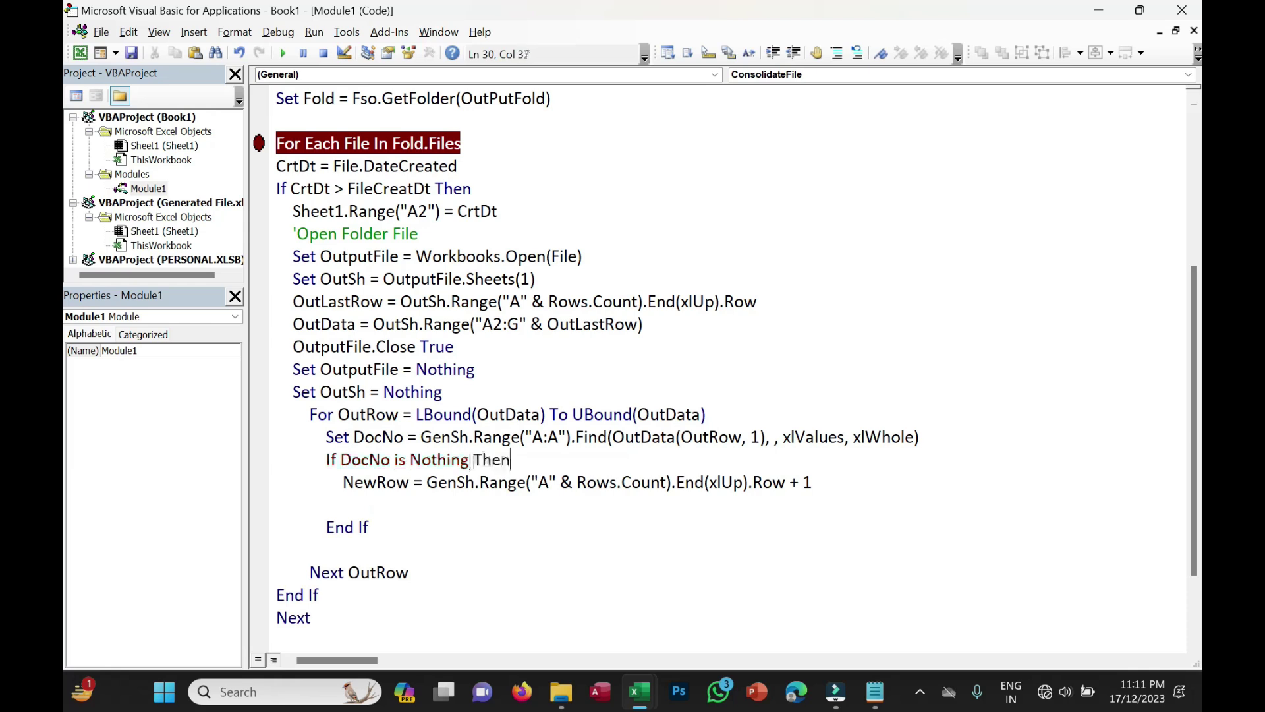
pyautogui.press('Down')
pyautogui.press('Down')
pyautogui.write('Else')
pyautogui.press('Return')
pyautogui.write('NewRow = DocNo.Row')
# Step: Highlight the If block and the DocNo search to review the logic
pyautogui.press('Down')
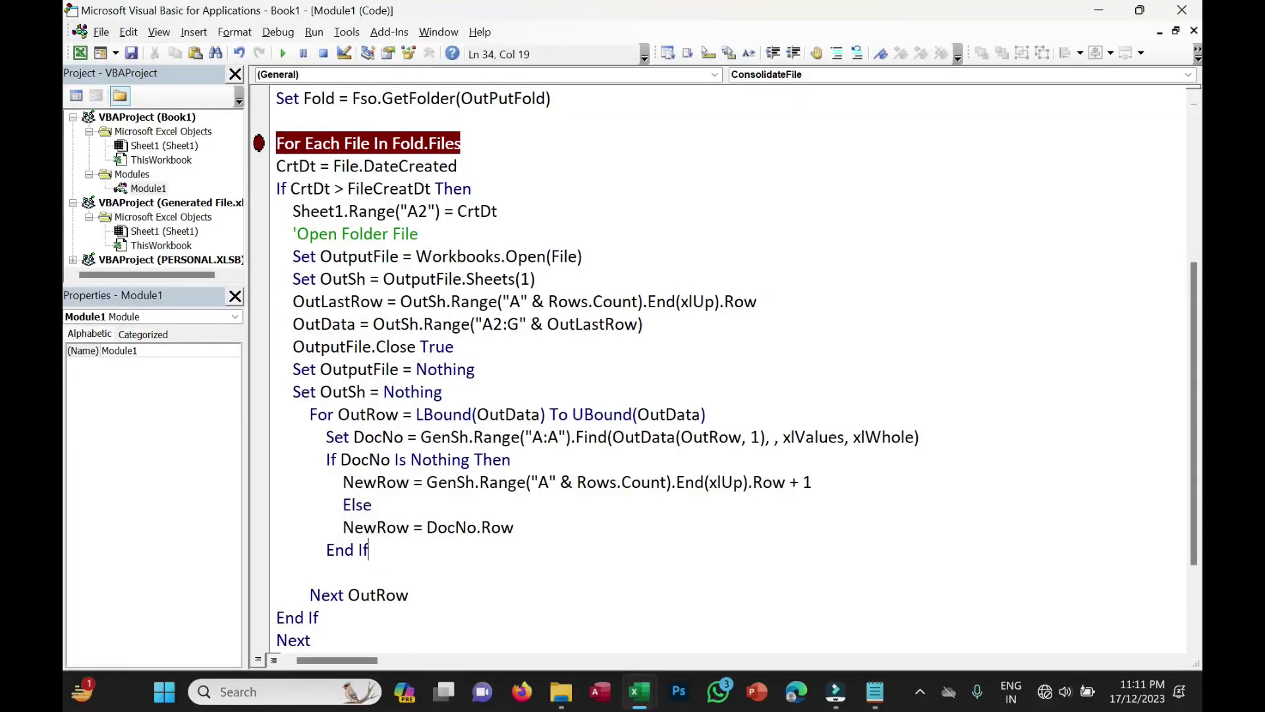
pyautogui.moveTo(322, 460); pyautogui.dragTo(368, 549)
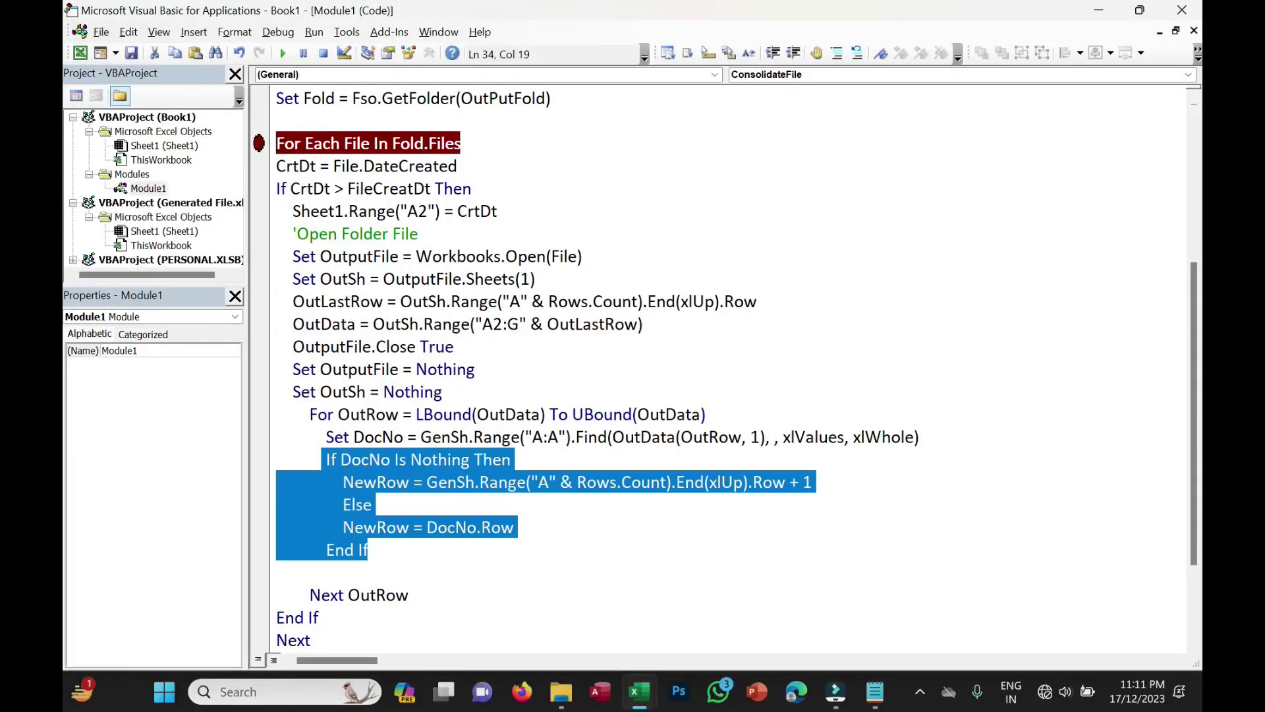
pyautogui.moveTo(420, 437); pyautogui.dragTo(765, 437)
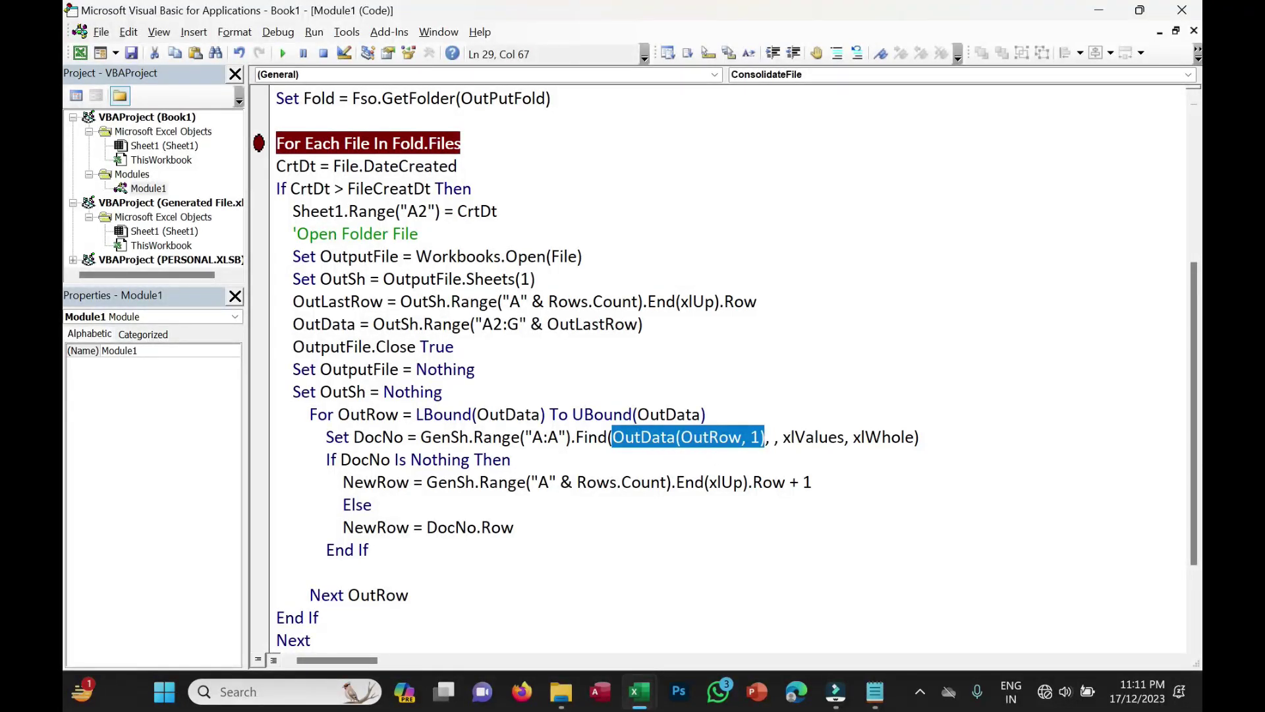
pyautogui.click(374, 437)
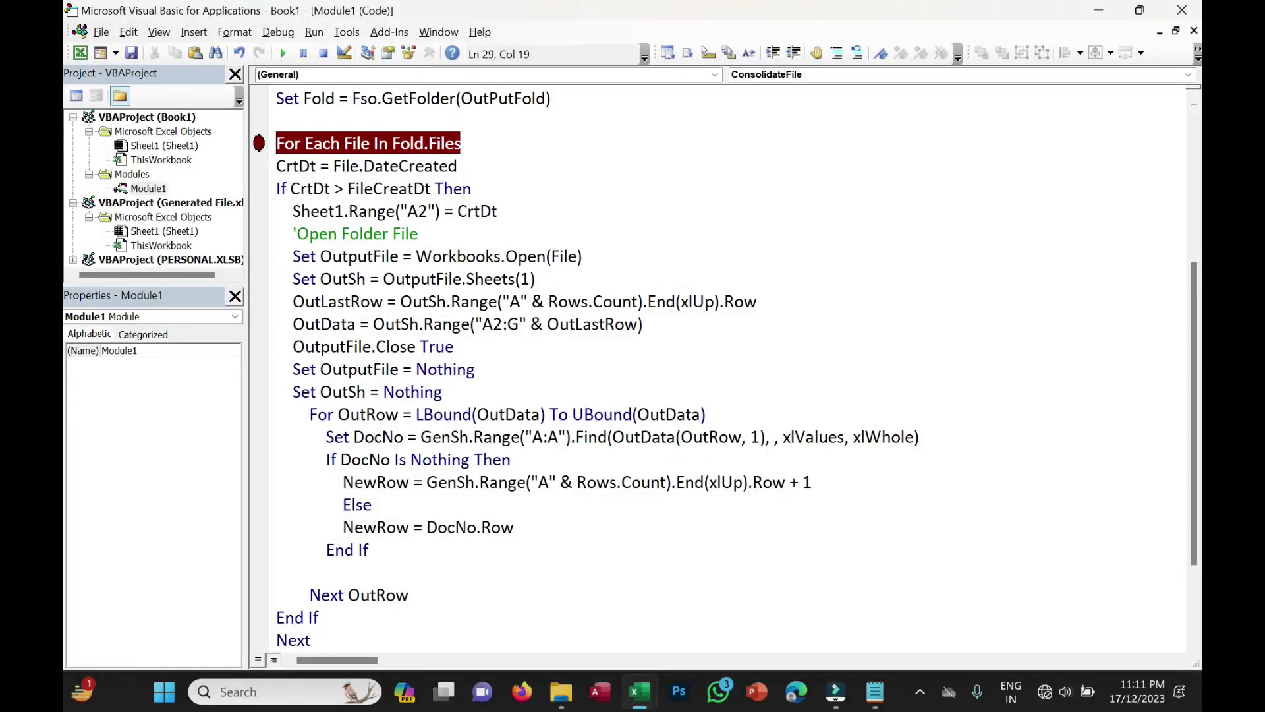
pyautogui.moveTo(427, 528); pyautogui.dragTo(476, 527)
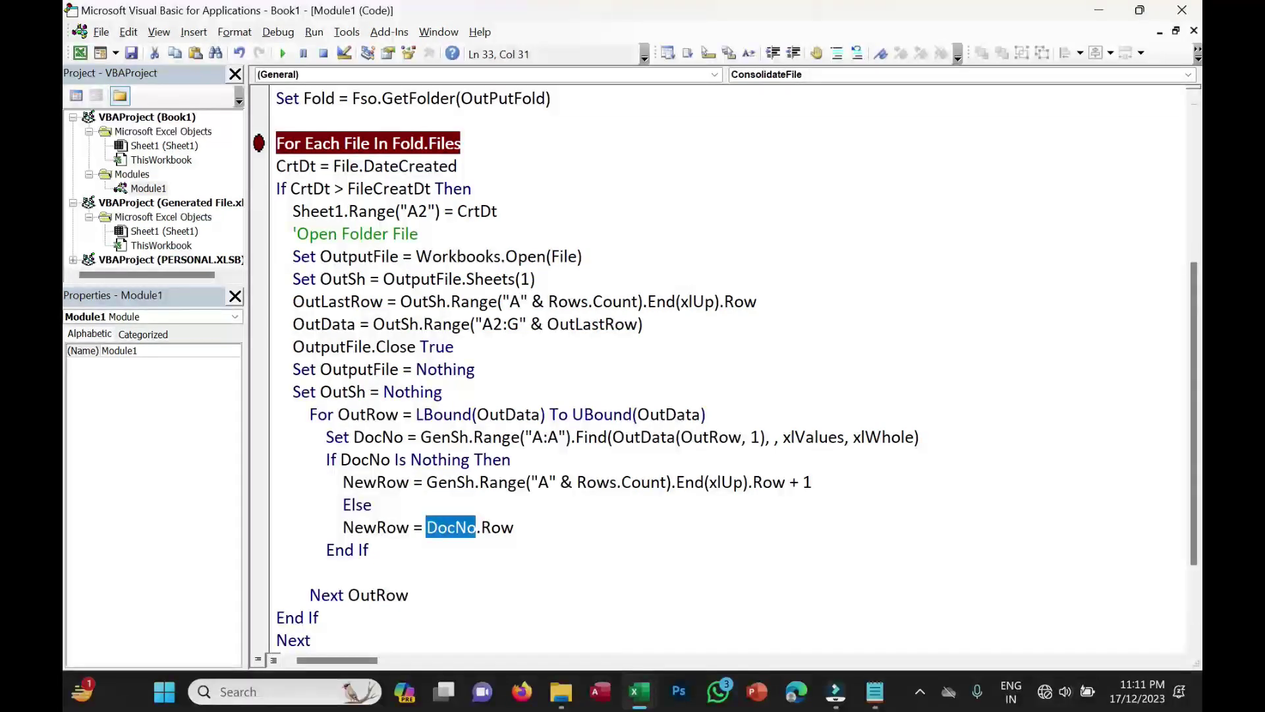
pyautogui.click(326, 572)
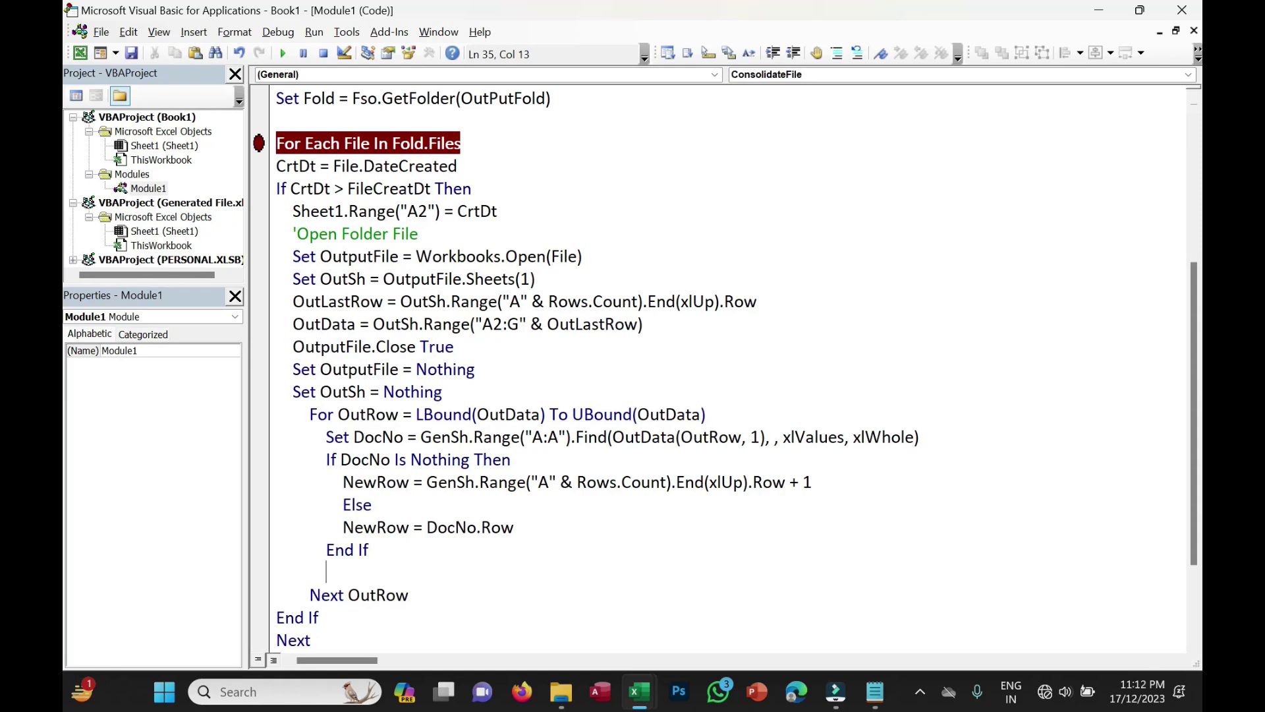
# Step: Add a For ColNo = 1 to 7 … Next ColNo loop below End If
pyautogui.write('For ColNo = 1 to 7')
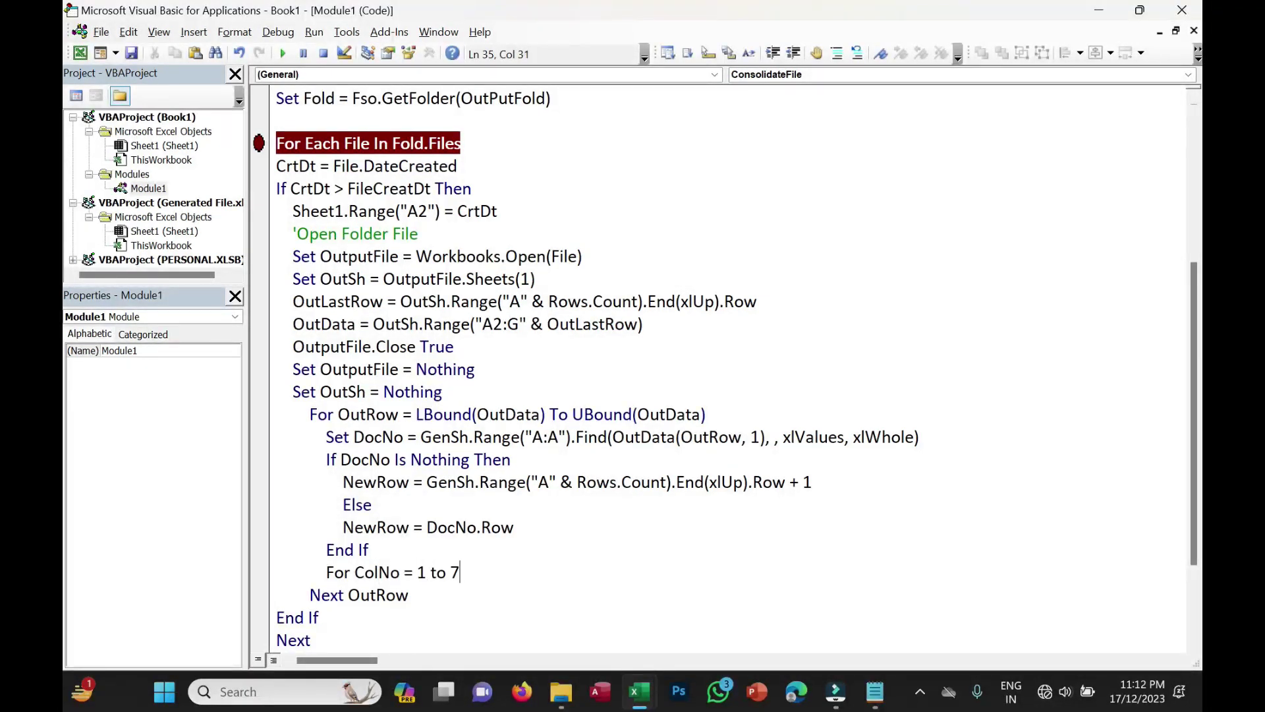
pyautogui.press('Return')
pyautogui.press('Return')
pyautogui.write('Next ColNo')
pyautogui.click(326, 594)
pyautogui.press('Tab')
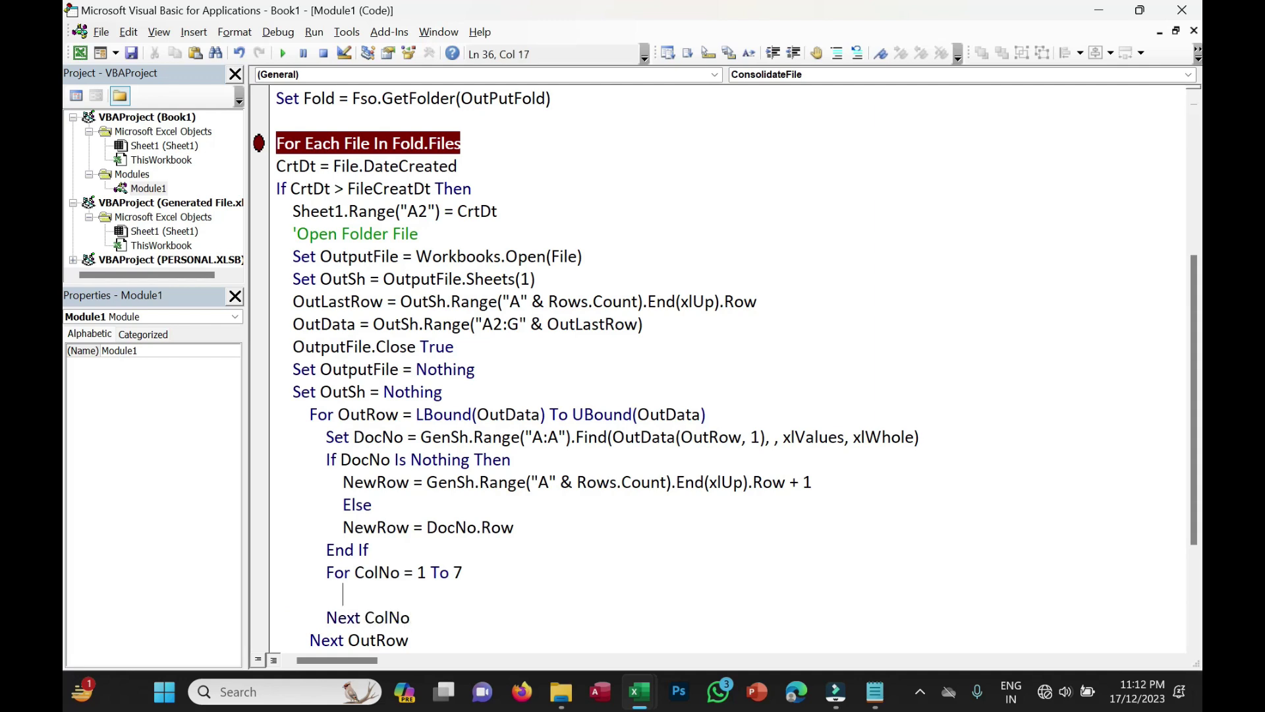
# Step: Inside it, write GenSh.Cells(NewRow, ColNo) = OutData(OutRow, ColNo)
pyautogui.write('GenSh')
pyautogui.write('.Rang')
pyautogui.press('BackSpace')
pyautogui.press('BackSpace')
pyautogui.press('BackSpace')
pyautogui.press('BackSpace')
pyautogui.write('cells(')
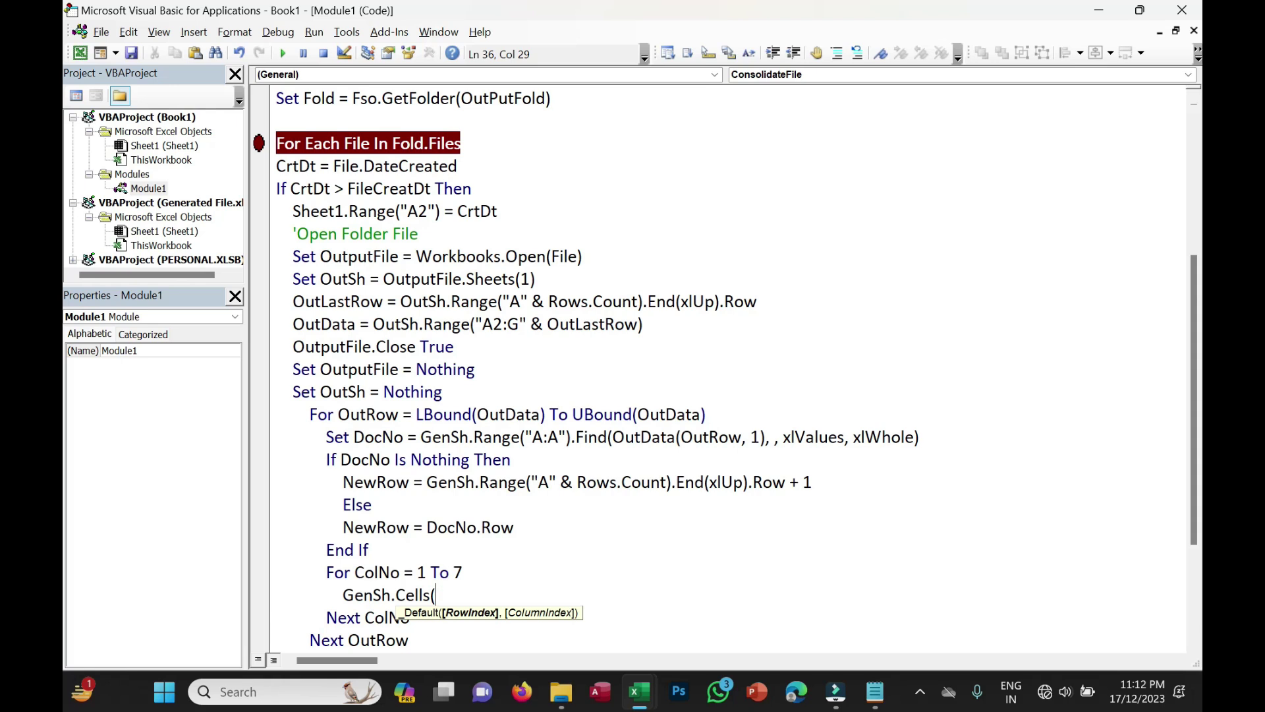
pyautogui.write('NewRow')
pyautogui.moveTo(342, 482); pyautogui.dragTo(812, 482)
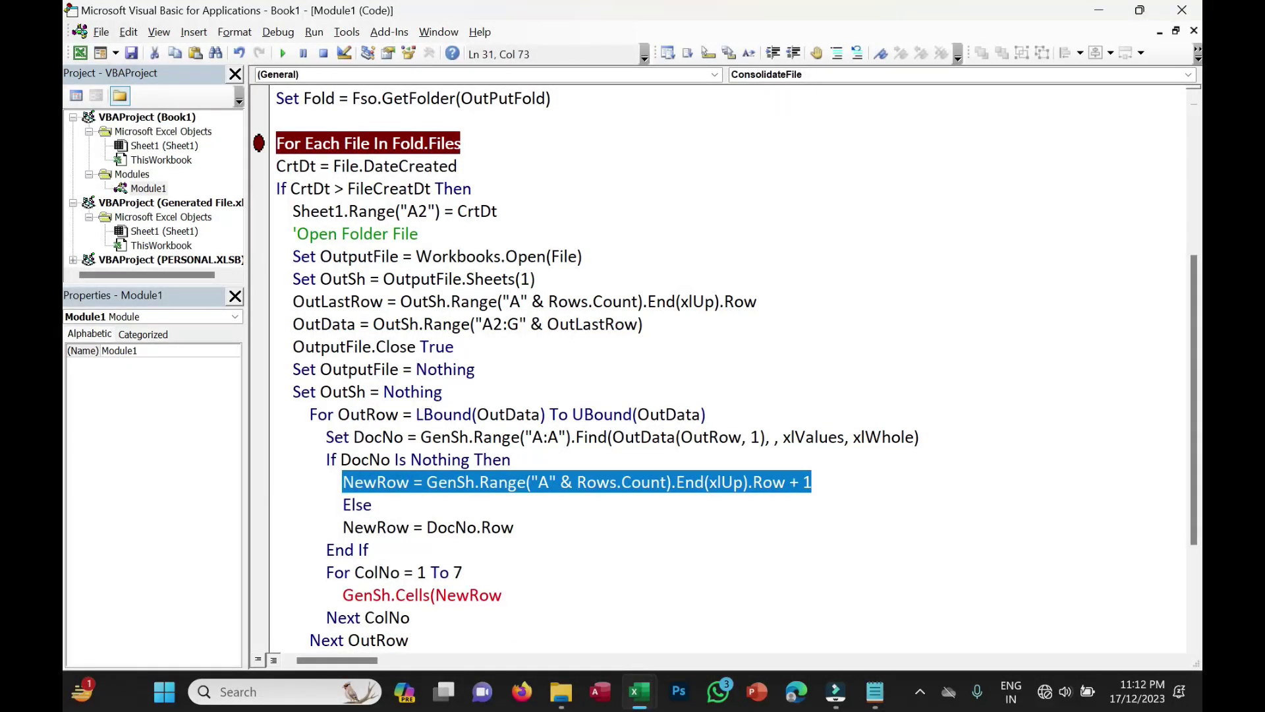
pyautogui.moveTo(812, 481); pyautogui.dragTo(342, 482)
pyautogui.moveTo(514, 527); pyautogui.dragTo(342, 527)
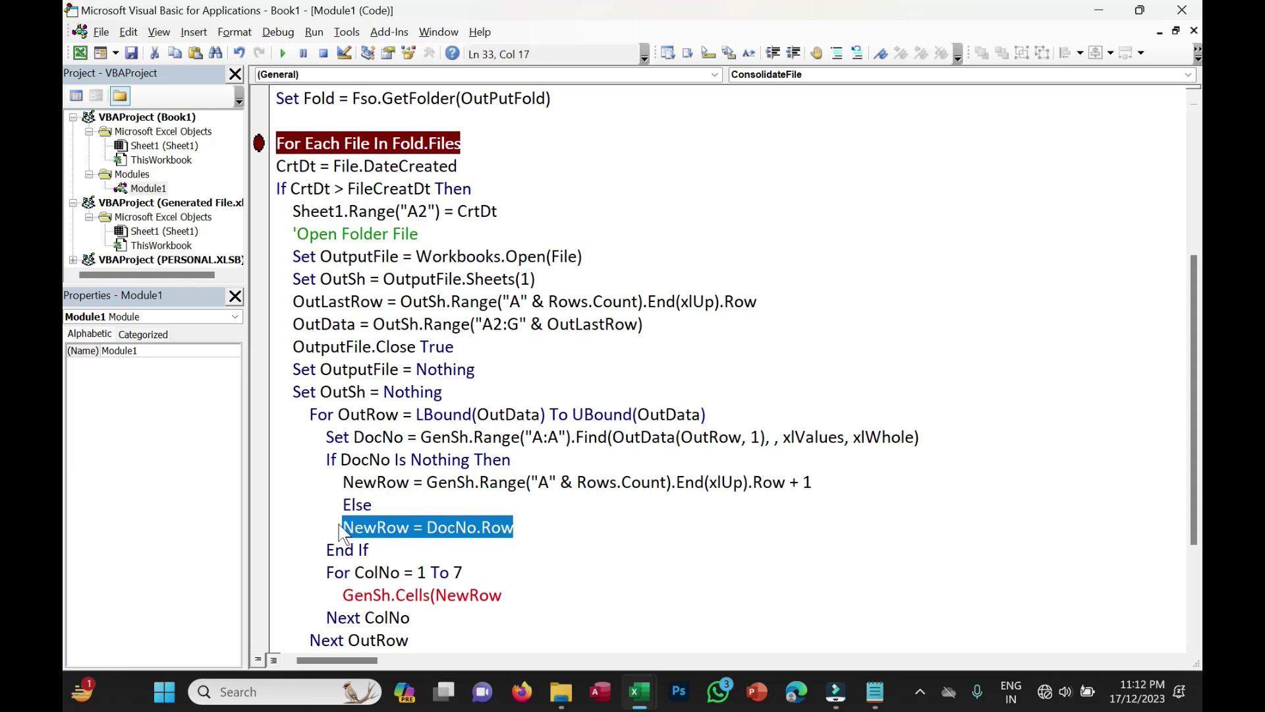
pyautogui.moveTo(513, 527); pyautogui.dragTo(426, 527)
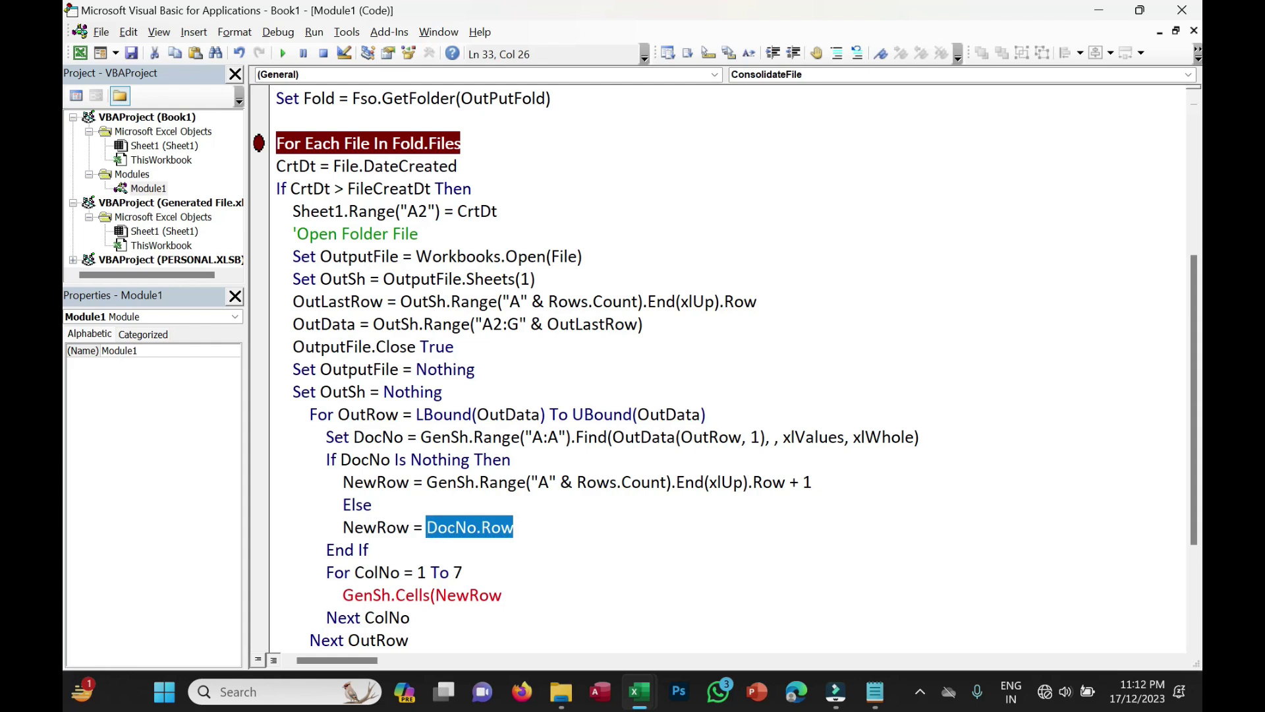
pyautogui.click(502, 595)
pyautogui.write(', ColNo')
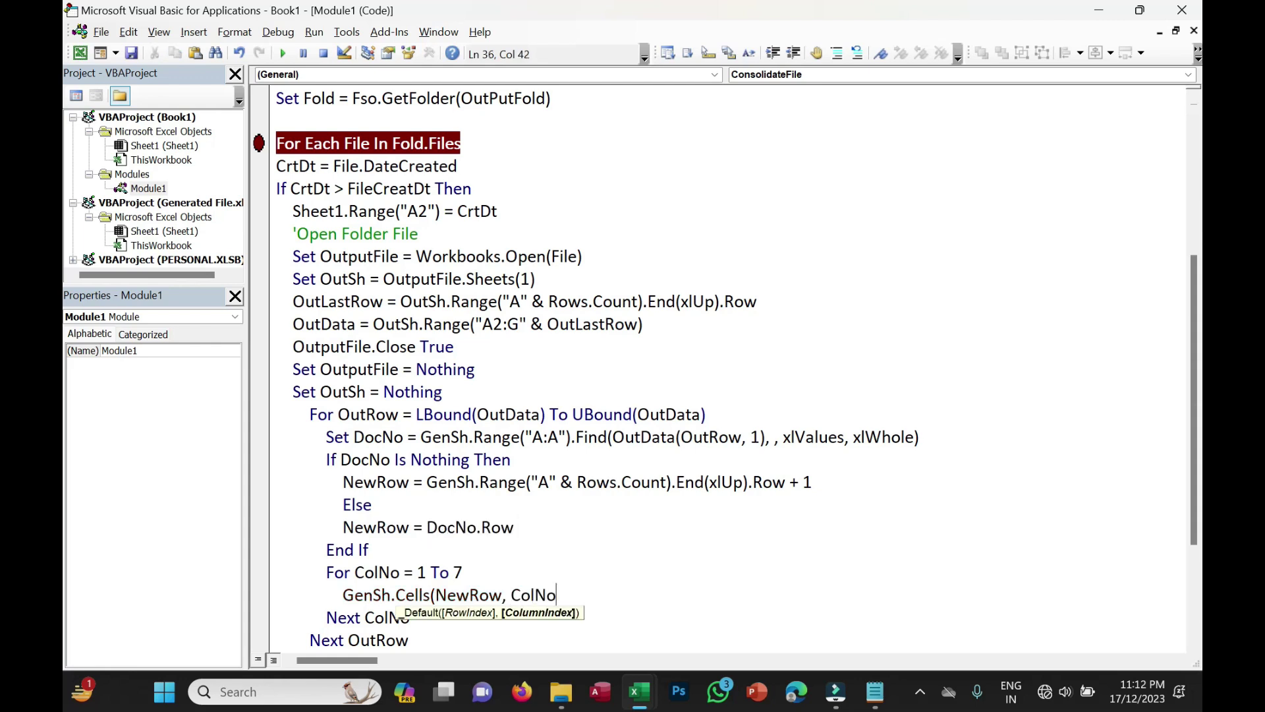
pyautogui.write(') = OutData(OutRow,')
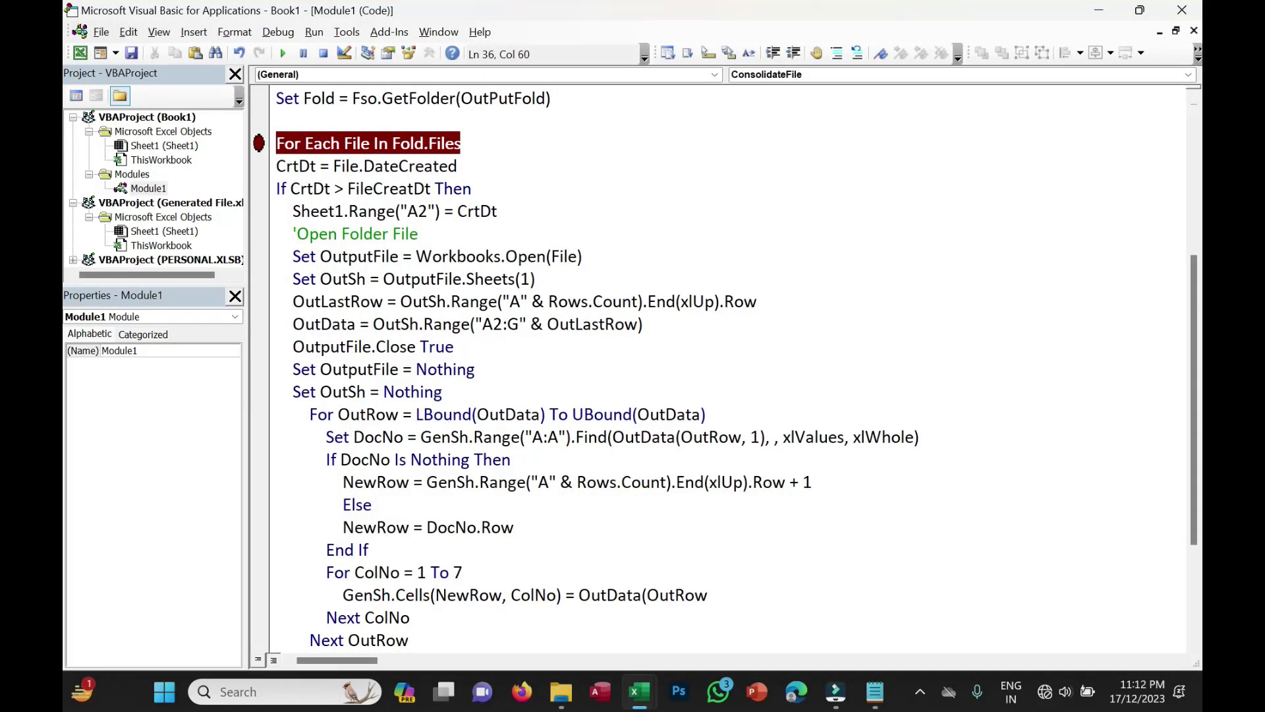
pyautogui.write(' ColNo)')
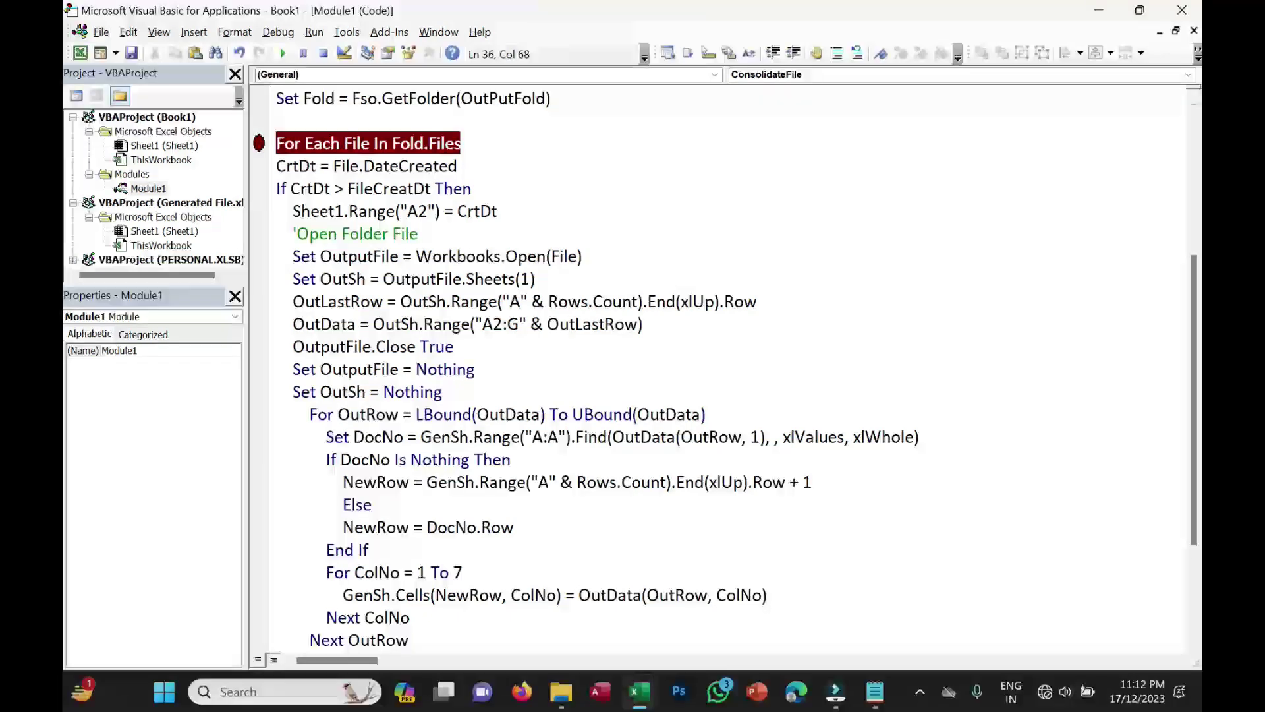
# Step: Indent the ColNo loop one level deeper within the OutRow loop
pyautogui.scroll(-3, 725, 369)
pyautogui.press('Down')
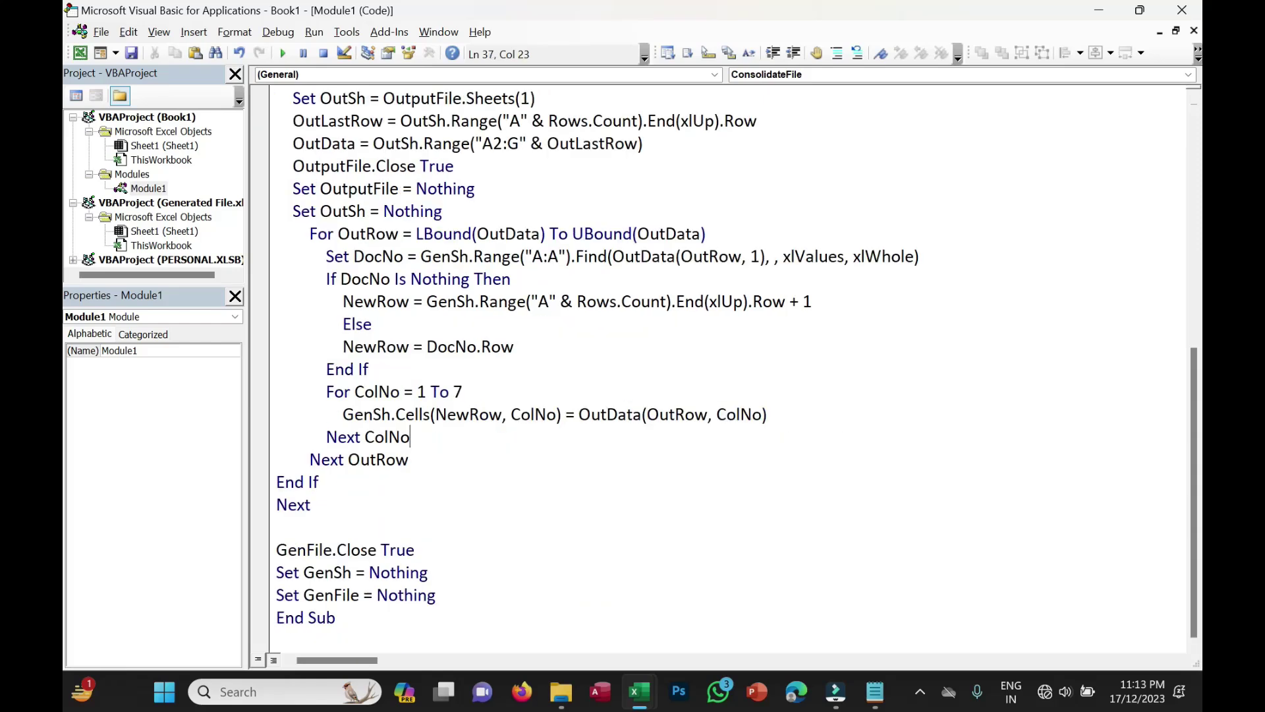
pyautogui.moveTo(276, 392)
pyautogui.mouseDown()
pyautogui.moveTo(410, 437)
pyautogui.moveTo(327, 257)
pyautogui.moveTo(280, 233)
pyautogui.mouseUp()
pyautogui.press('Tab')
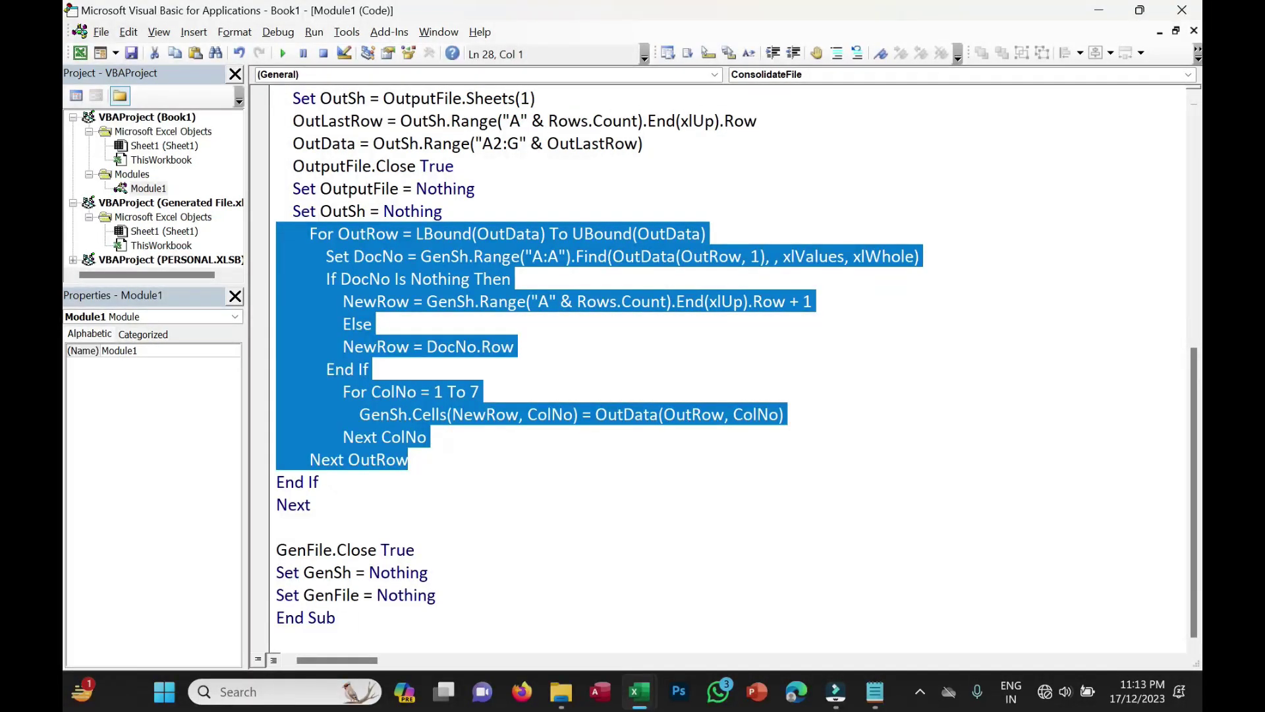
pyautogui.click(427, 461)
pyautogui.press('Return')
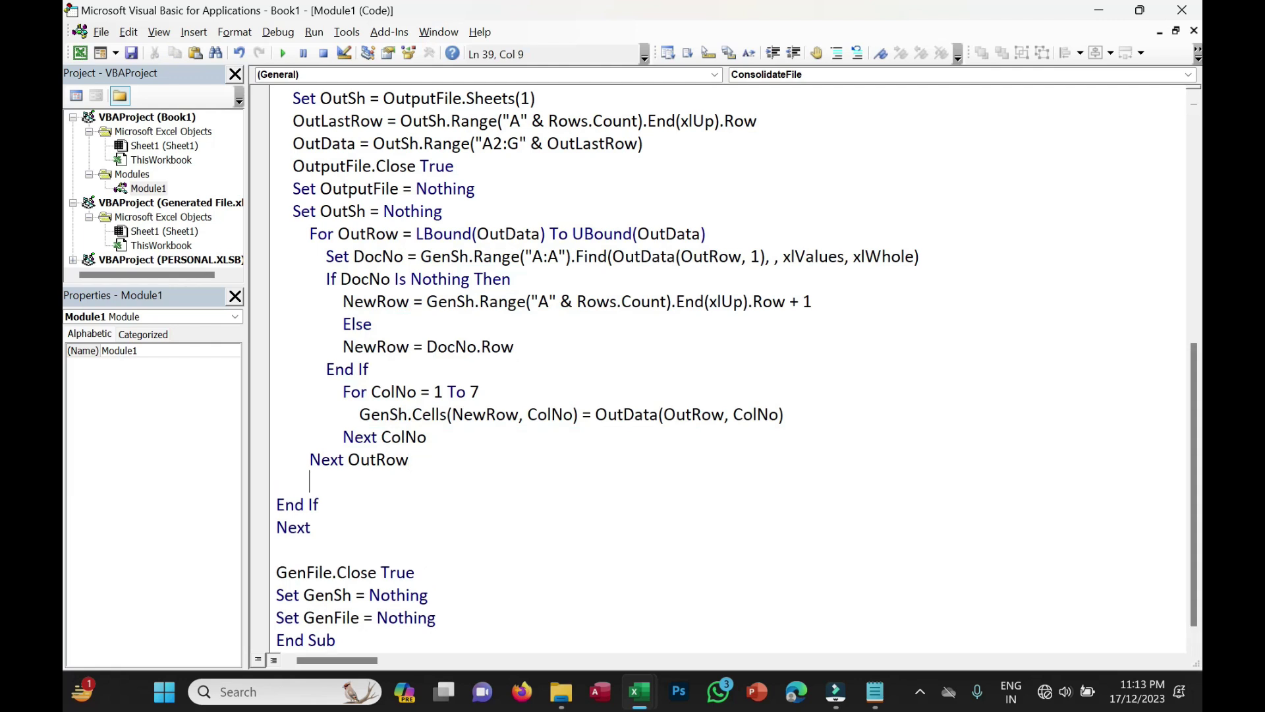
pyautogui.press('Delete')
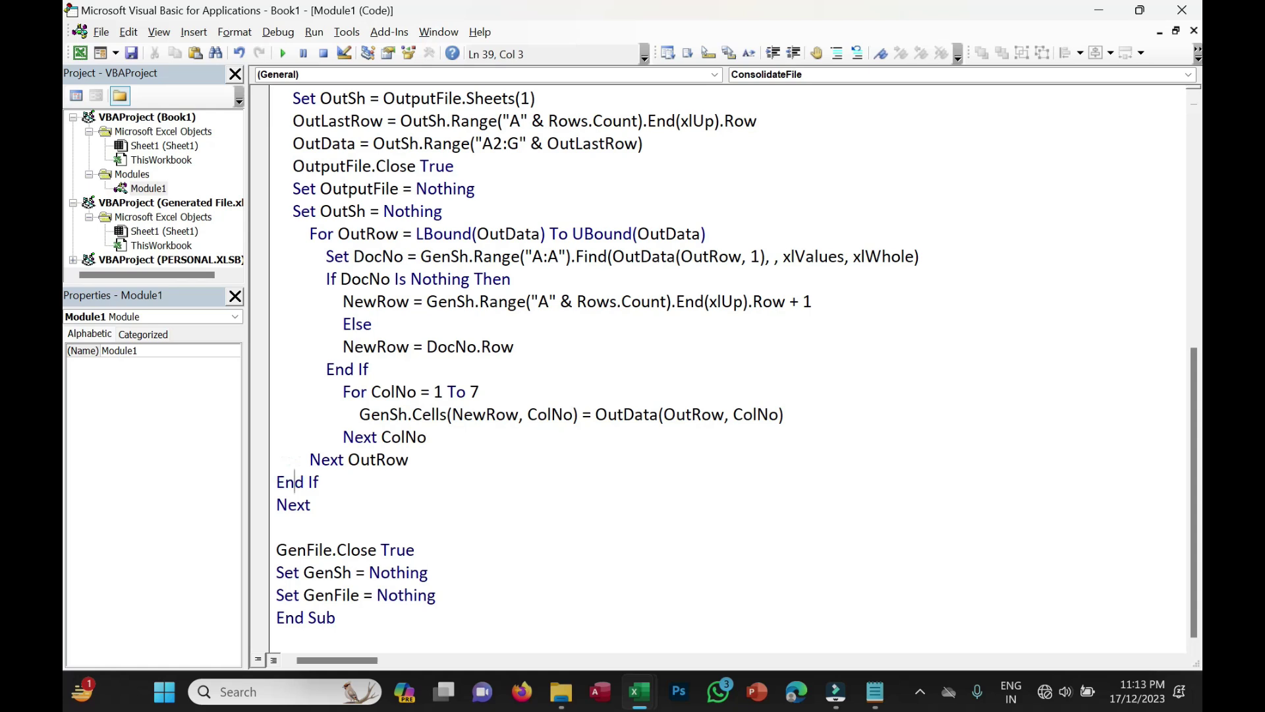
# Step: Review the OutRow loop block and delete the blank line below Next
pyautogui.click(423, 466)
pyautogui.moveTo(304, 234); pyautogui.dragTo(410, 460)
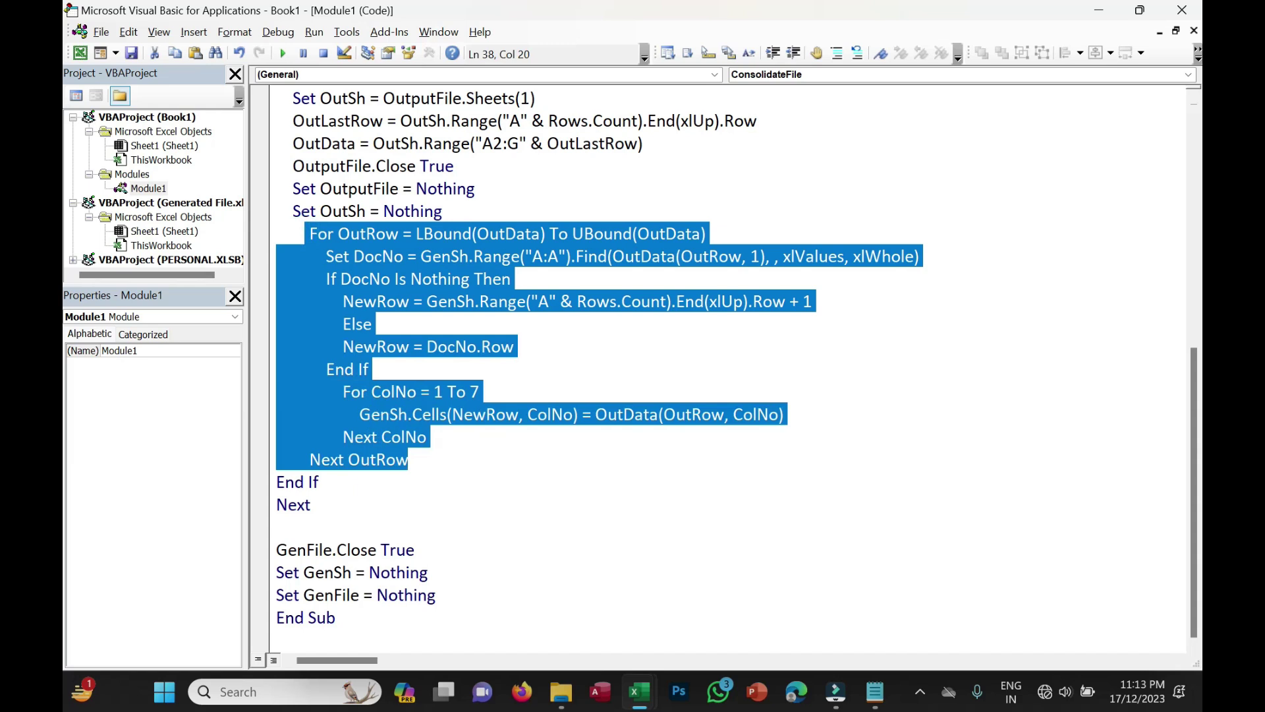
pyautogui.scroll(1, 593, 363)
pyautogui.moveTo(409, 482); pyautogui.dragTo(276, 256)
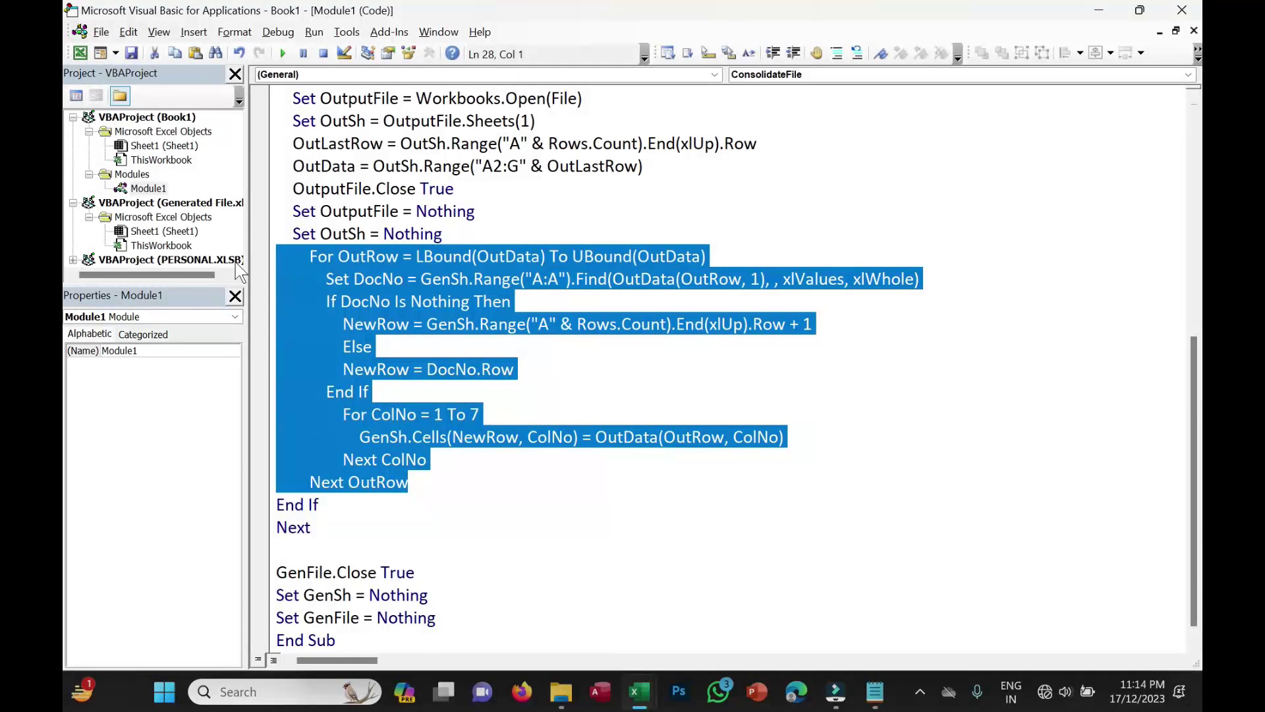
pyautogui.click(469, 467)
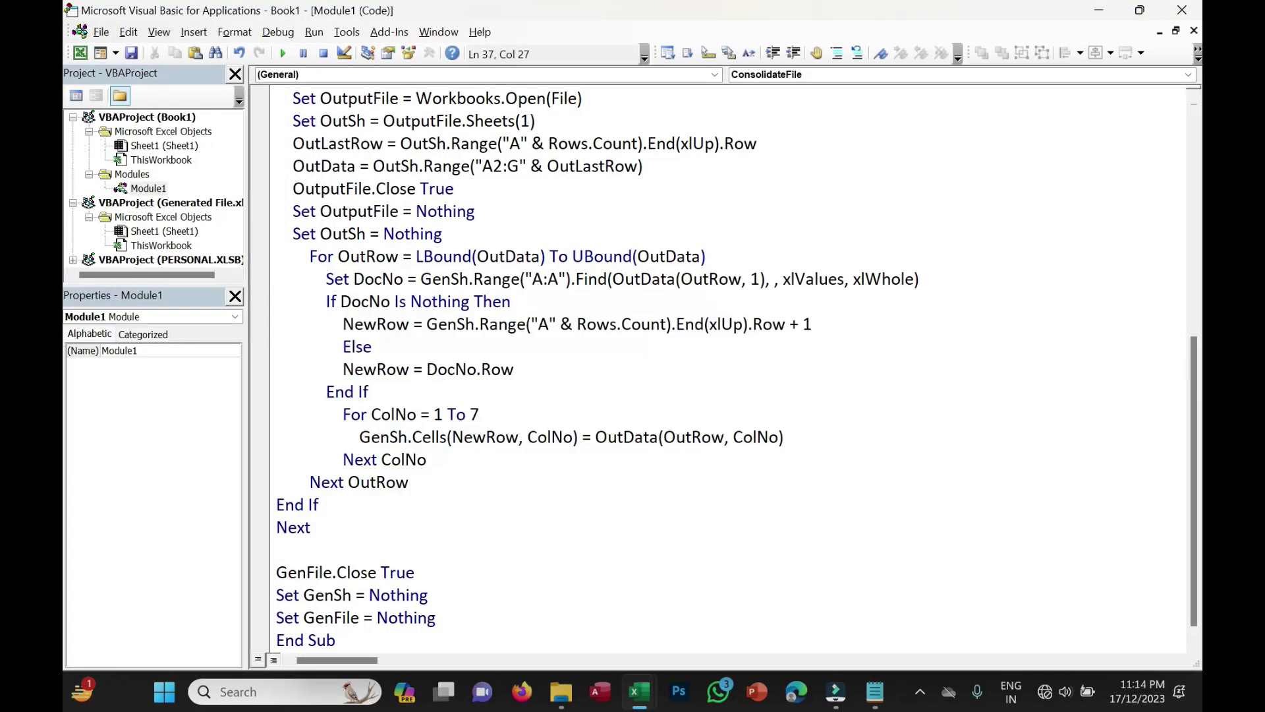
pyautogui.click(276, 549)
pyautogui.press('BackSpace')
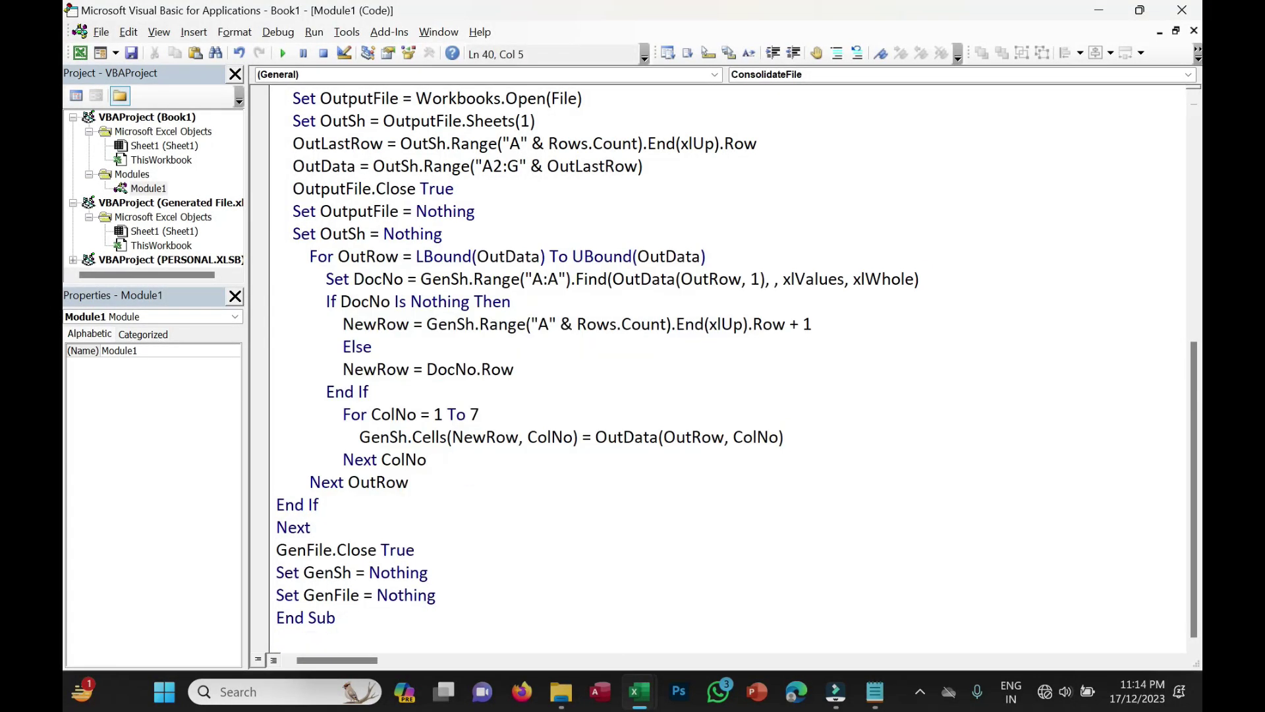
# Step: Save the workbook as an Excel Macro-Enabled Workbook
pyautogui.hotkey('ctrl', 's')
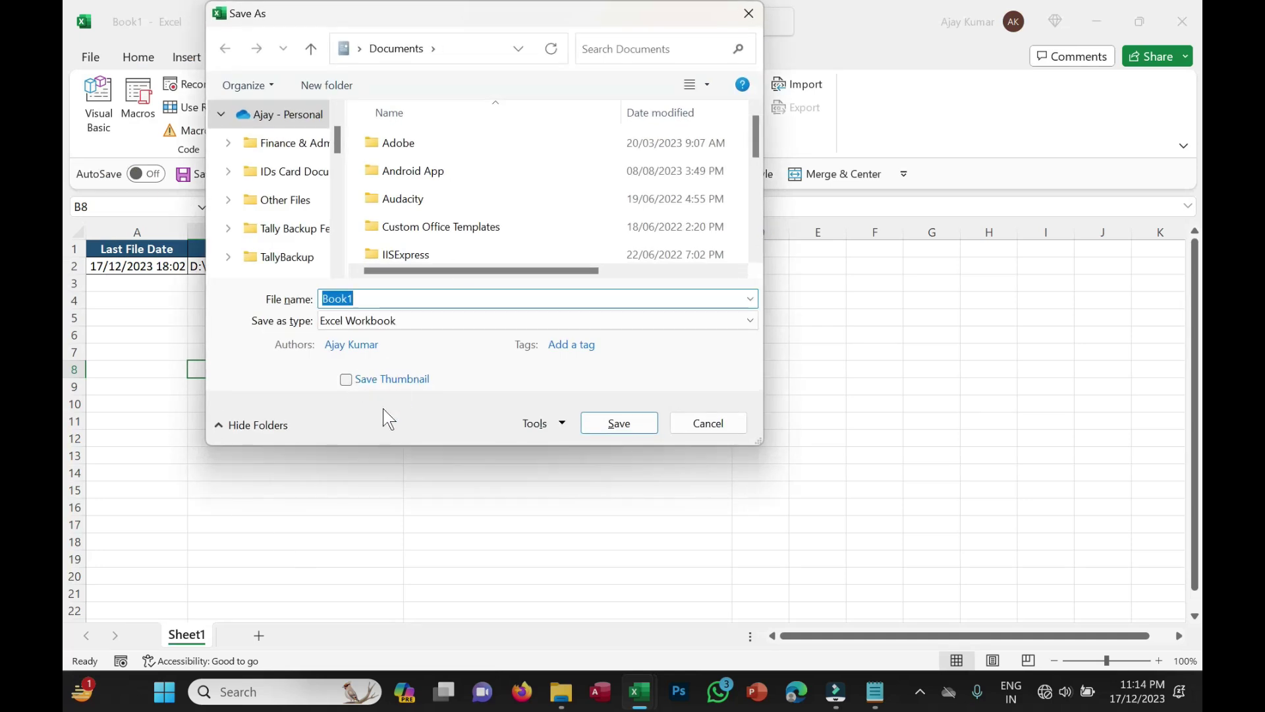
pyautogui.click(422, 321)
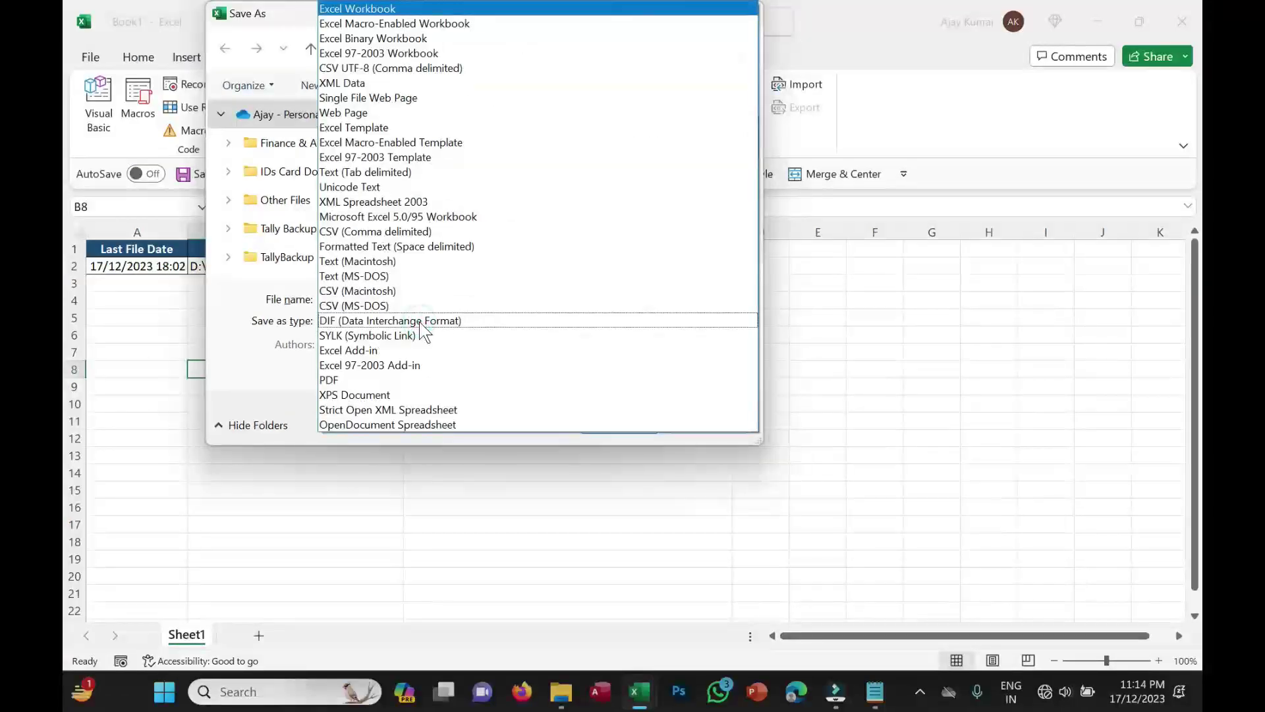
pyautogui.click(446, 24)
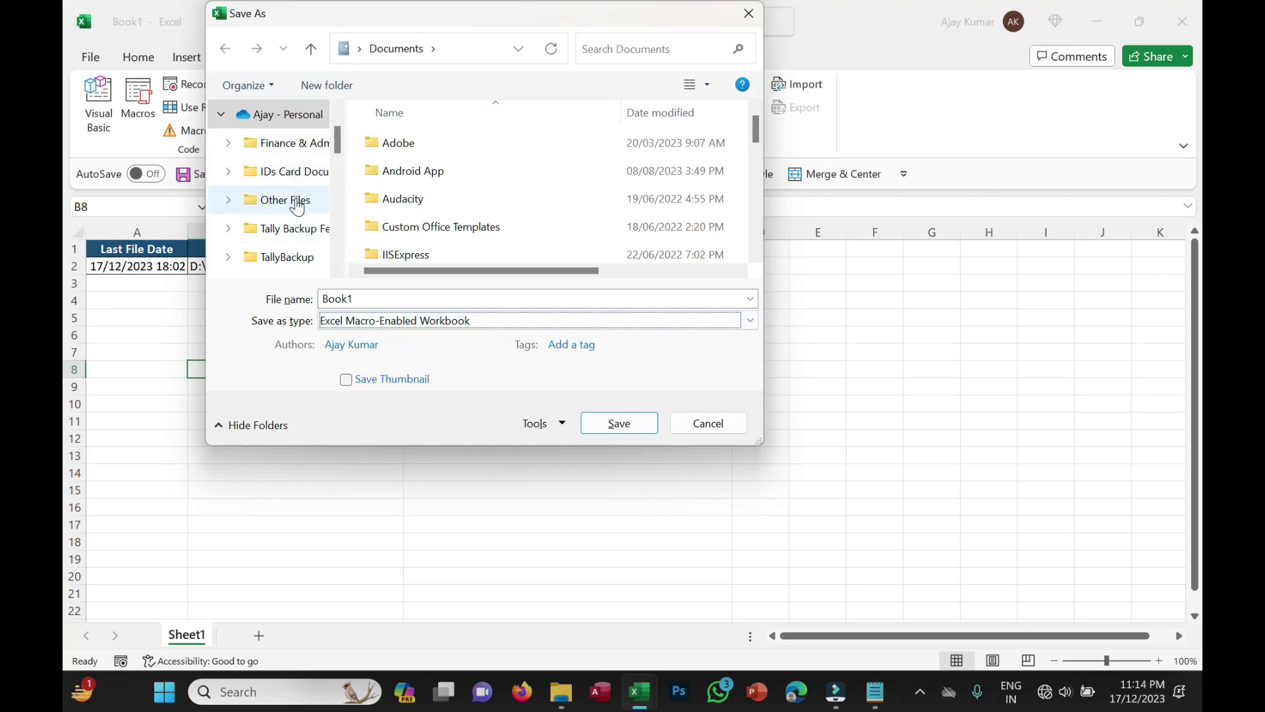
pyautogui.scroll(2, 297, 207)
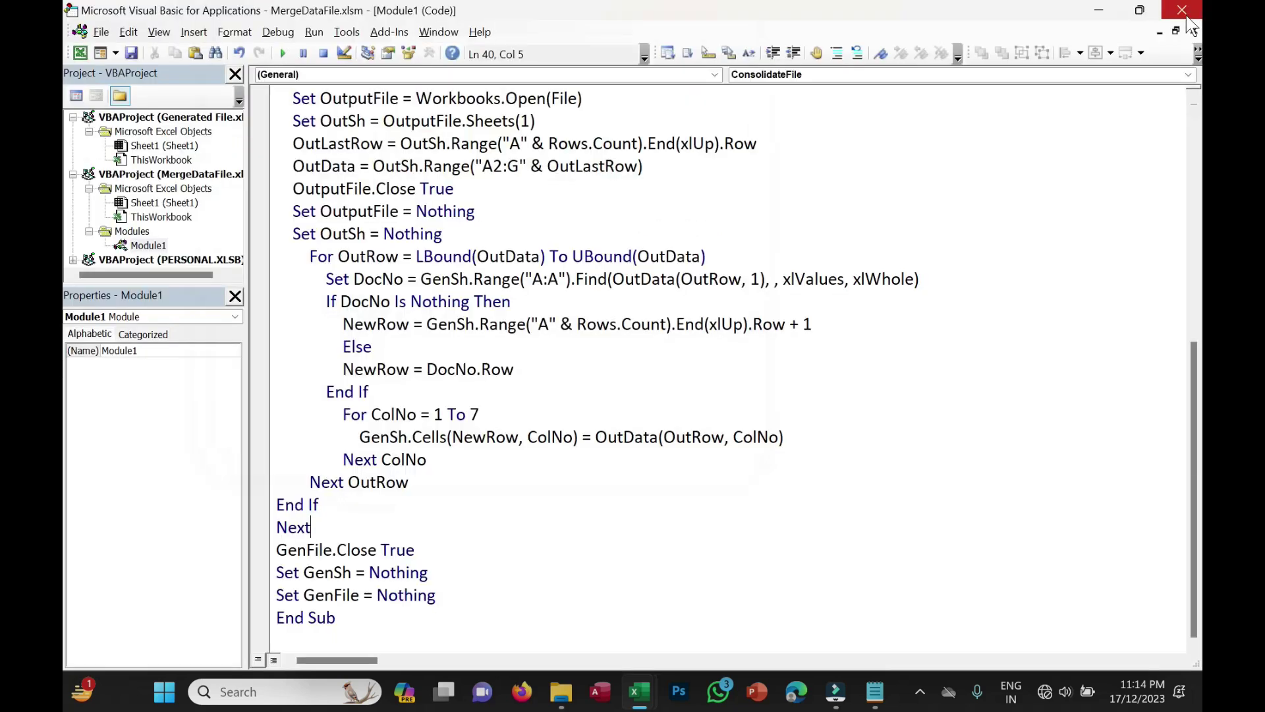
# Step: Close the macro editor and the Generated File workbook, focusing MergeDataFile
pyautogui.click(1186, 18)
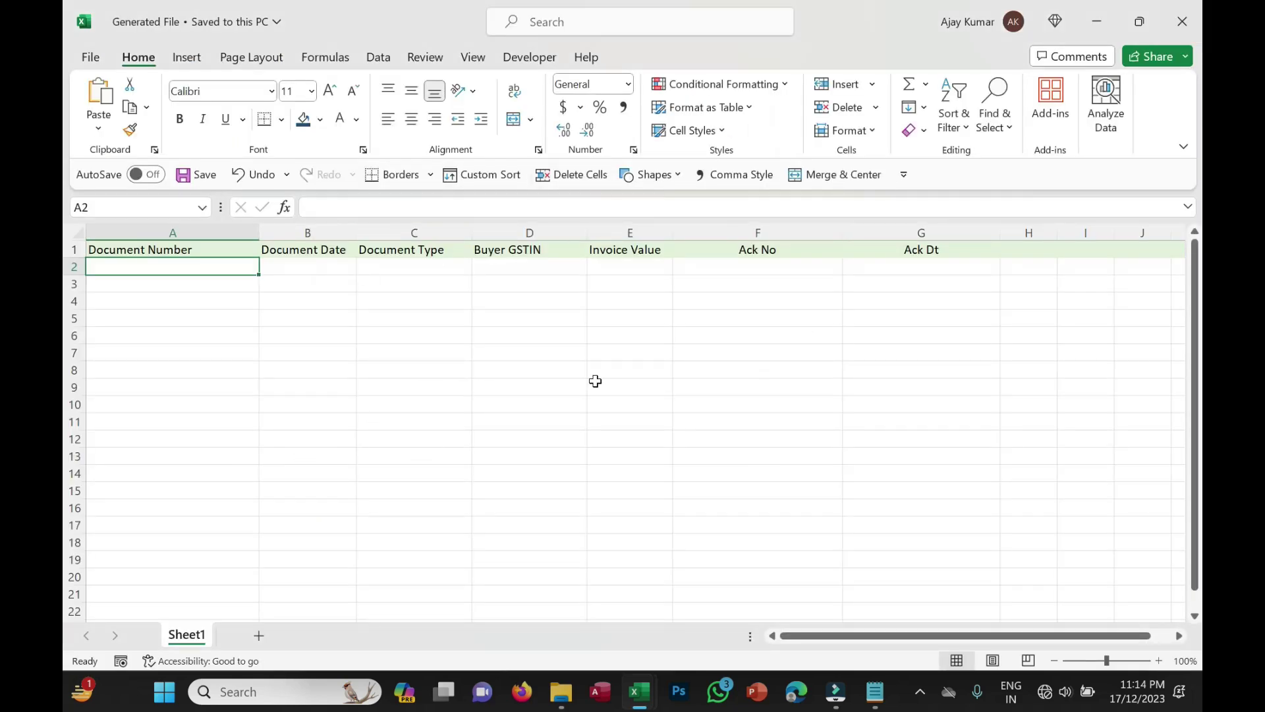
pyautogui.moveTo(171, 266); pyautogui.dragTo(935, 464)
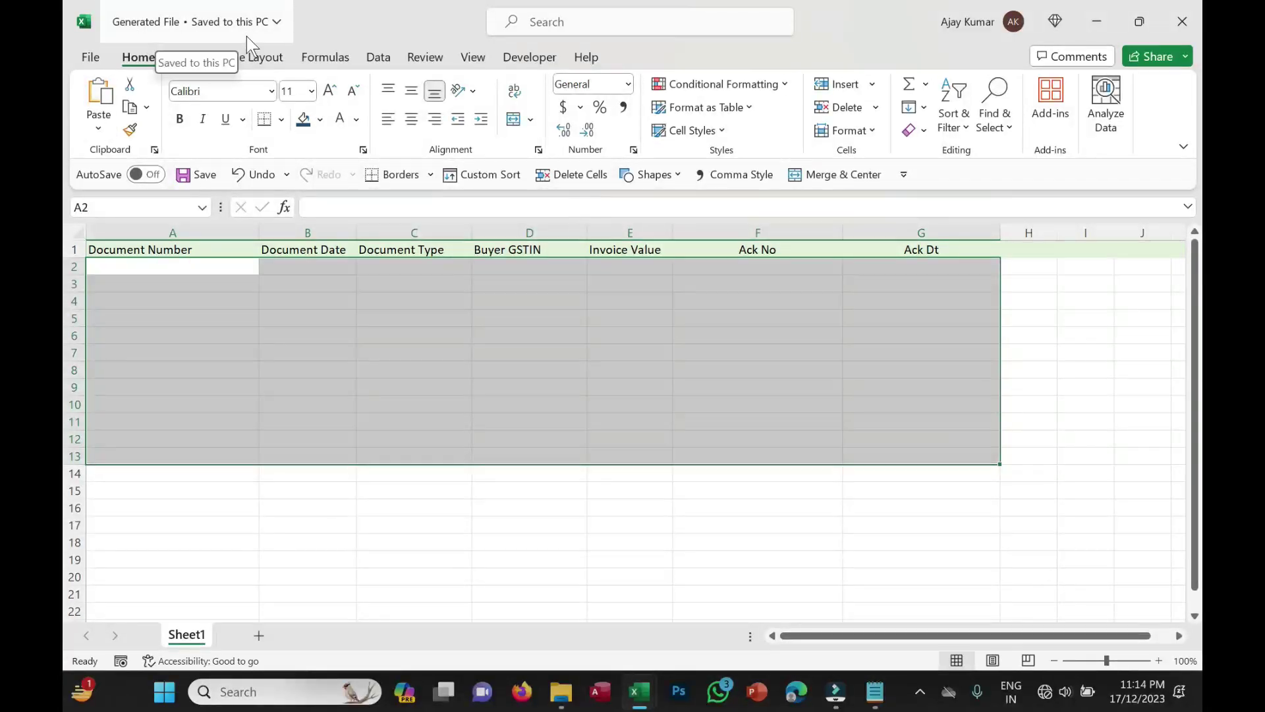
pyautogui.click(1184, 21)
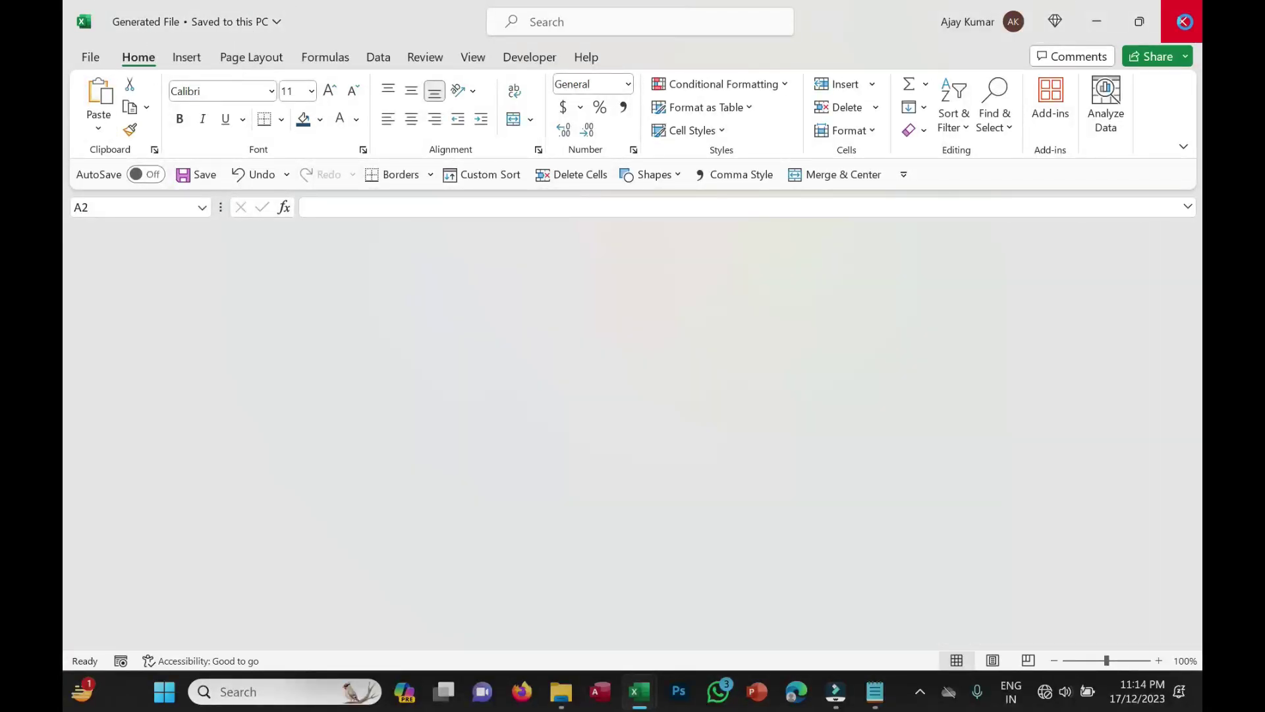
pyautogui.click(190, 344)
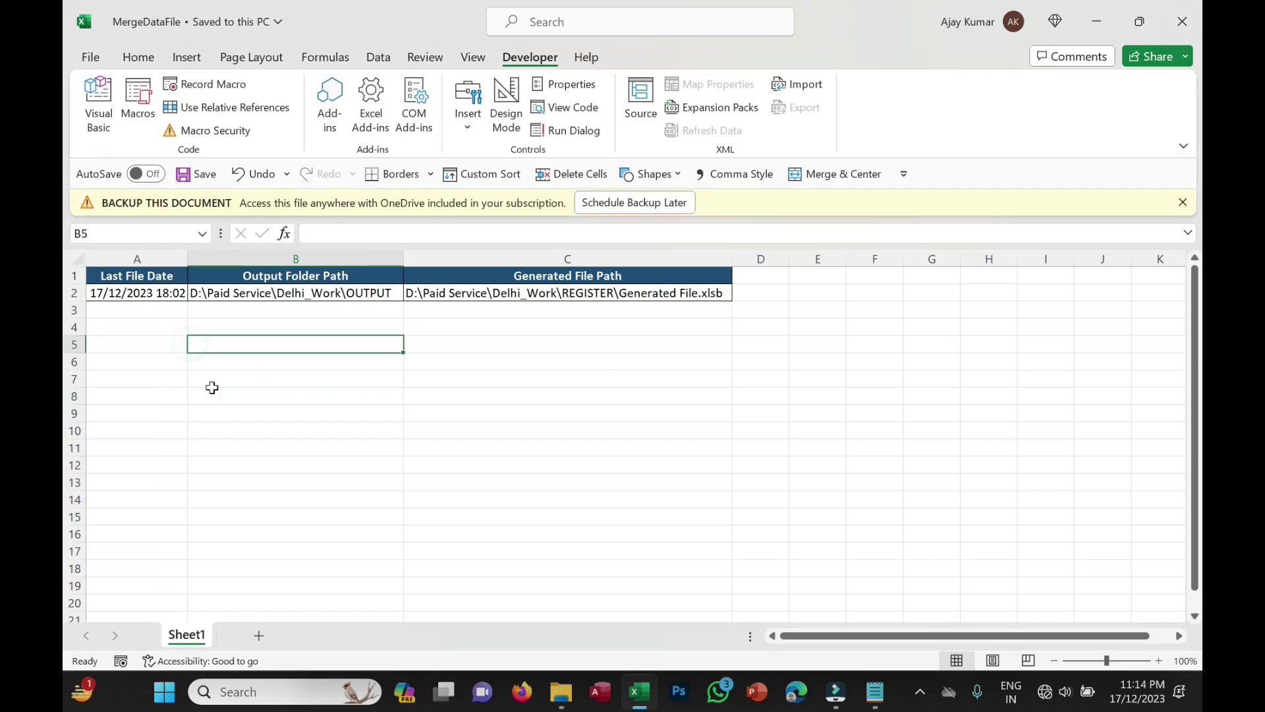
# Step: Draw a rectangle over A3:A6 with the orange theme style and a bevel effect
pyautogui.click(187, 58)
pyautogui.click(289, 106)
pyautogui.click(322, 201)
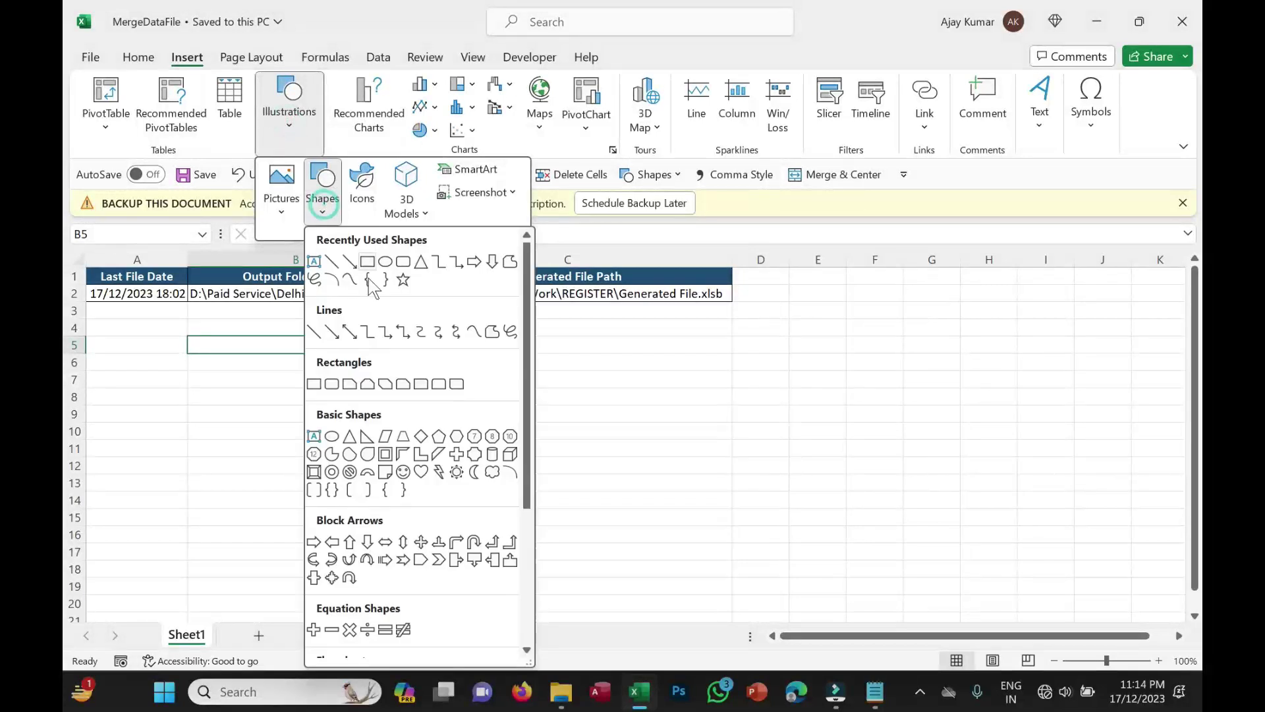
pyautogui.click(369, 281)
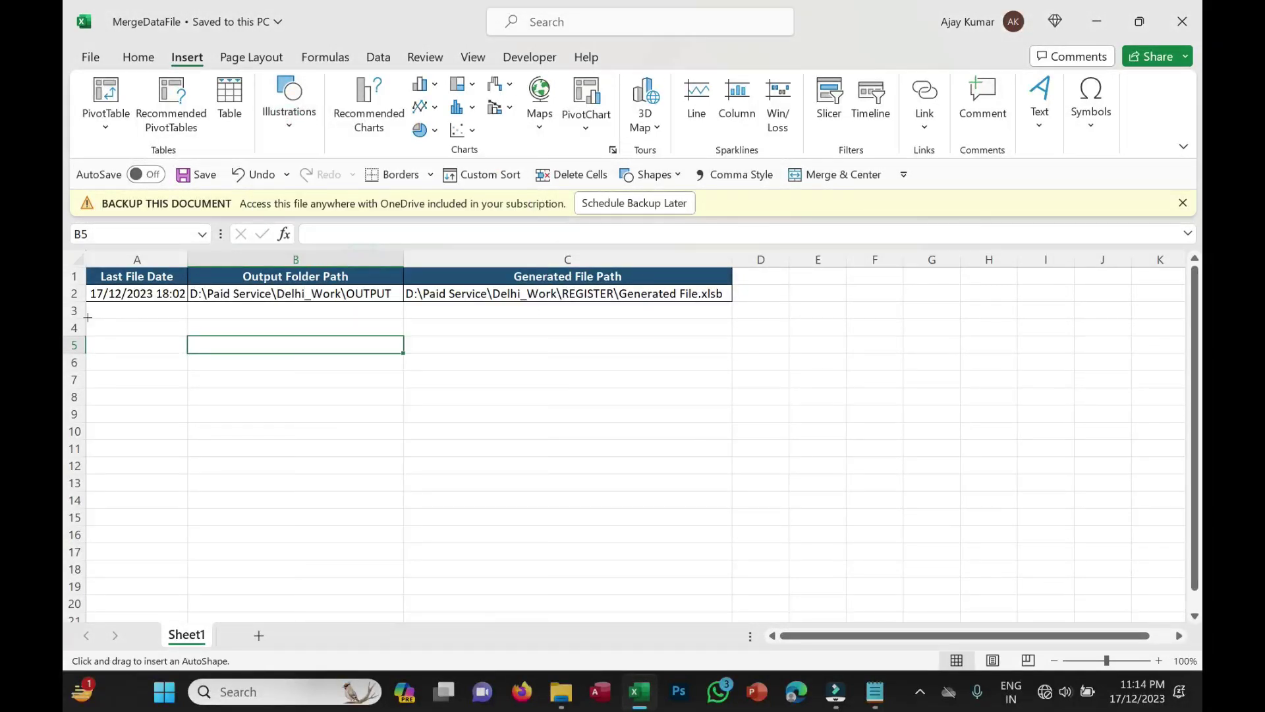
pyautogui.moveTo(87, 316); pyautogui.dragTo(187, 367)
pyautogui.click(469, 124)
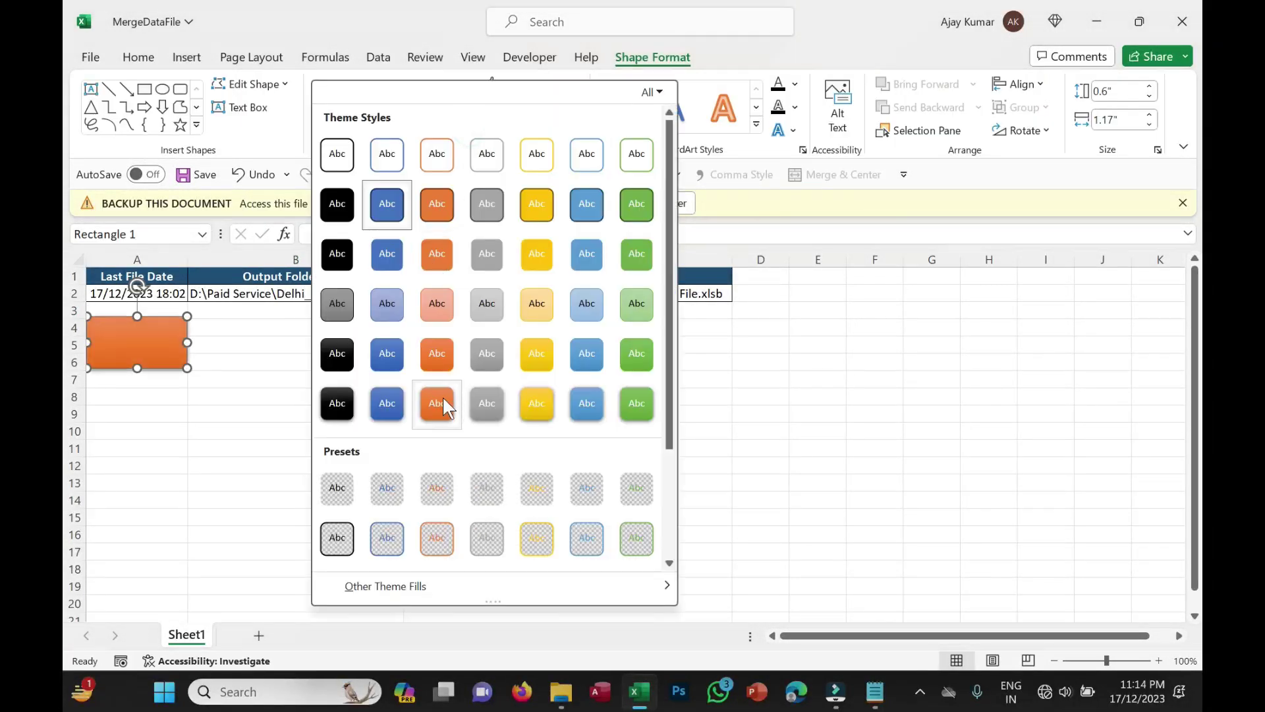
pyautogui.click(442, 396)
pyautogui.click(571, 130)
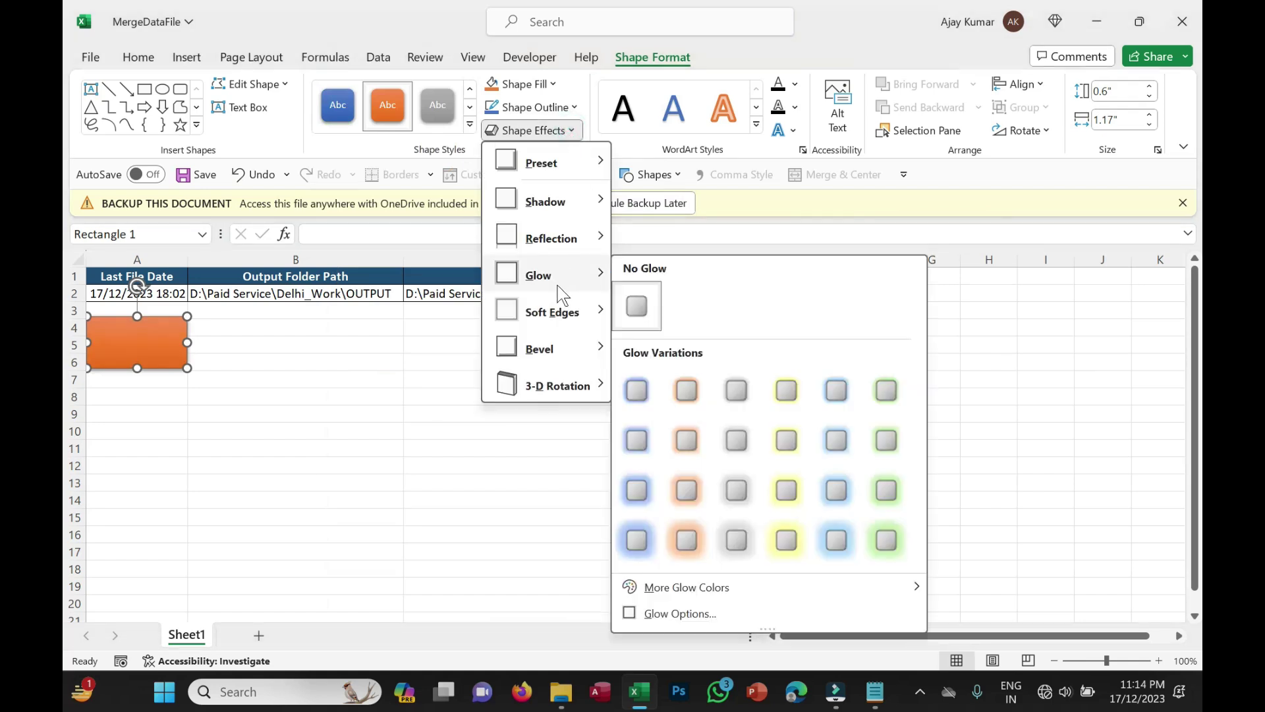
pyautogui.moveTo(540, 348)
pyautogui.click(635, 472)
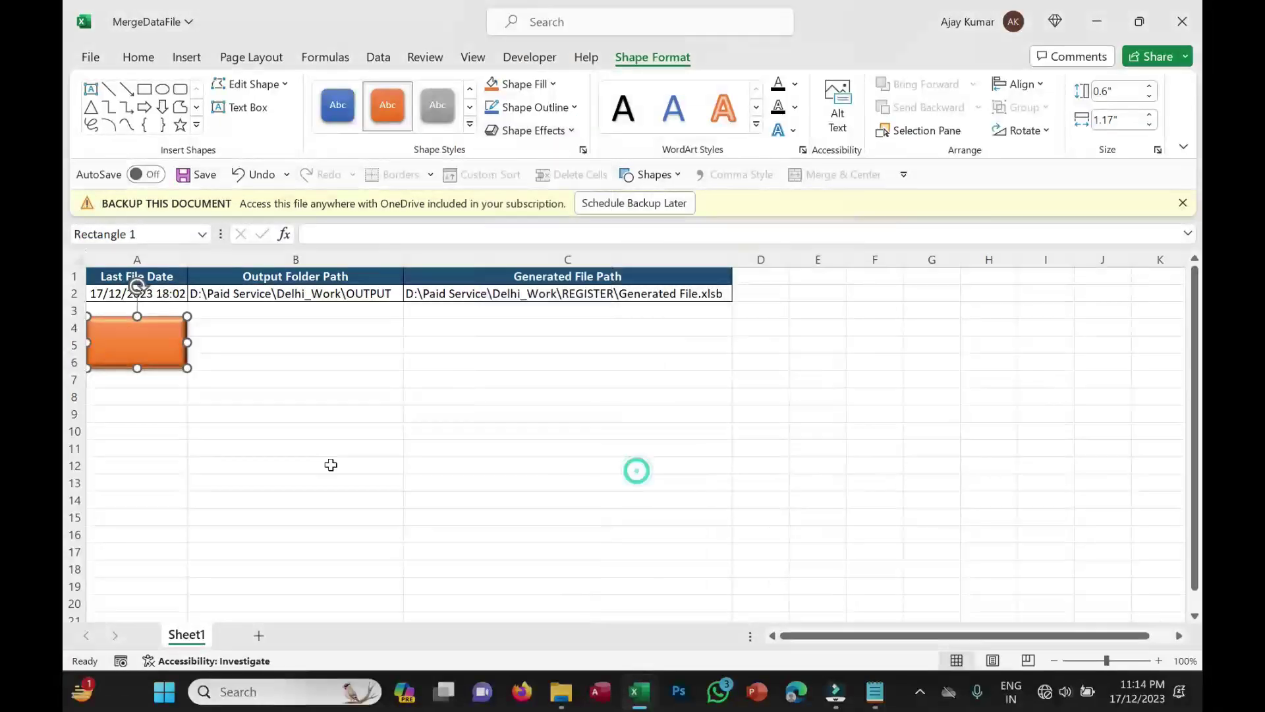
# Step: Caption the shape 'Collect Data' in larger text and assign it the ConsolidateFile macro
pyautogui.write('Collect Dat')
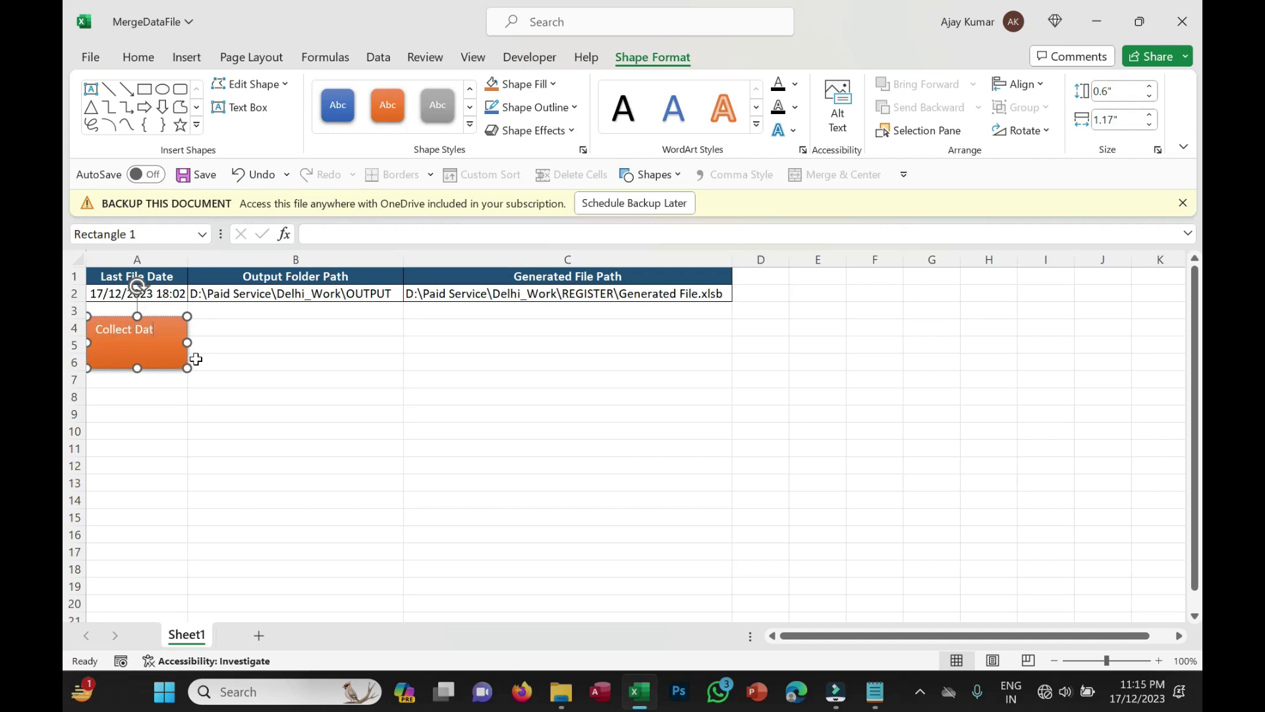
pyautogui.hotkey('ctrl', 'a')
pyautogui.hotkey('ctrl', 'shift', '.')
pyautogui.hotkey('ctrl', 'shift', '.')
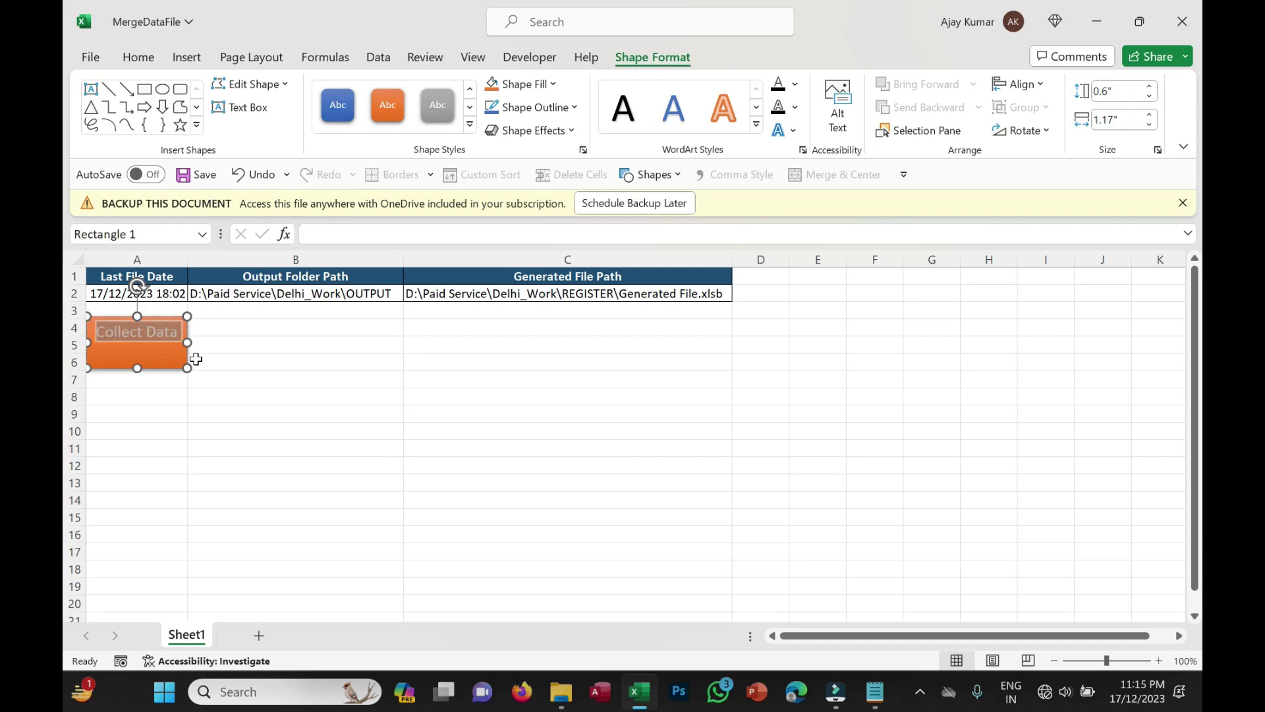
pyautogui.click(196, 358)
pyautogui.rightClick(166, 357)
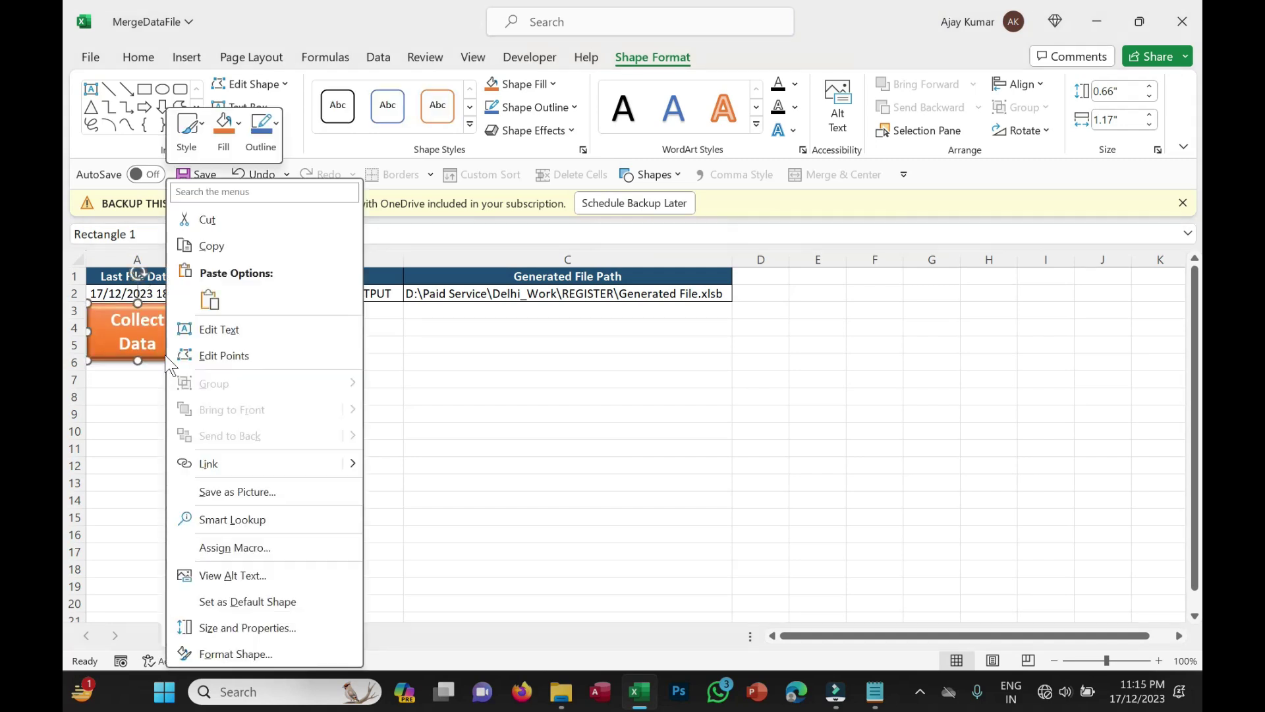
pyautogui.click(260, 547)
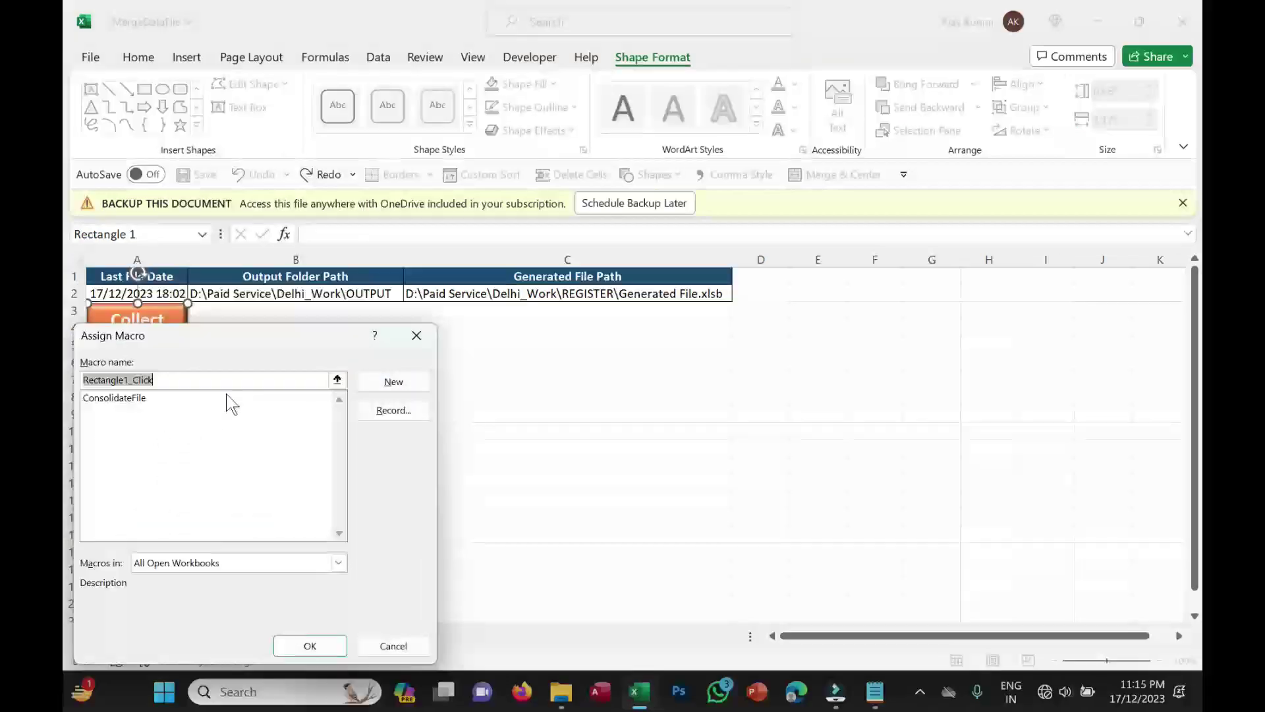
pyautogui.click(115, 399)
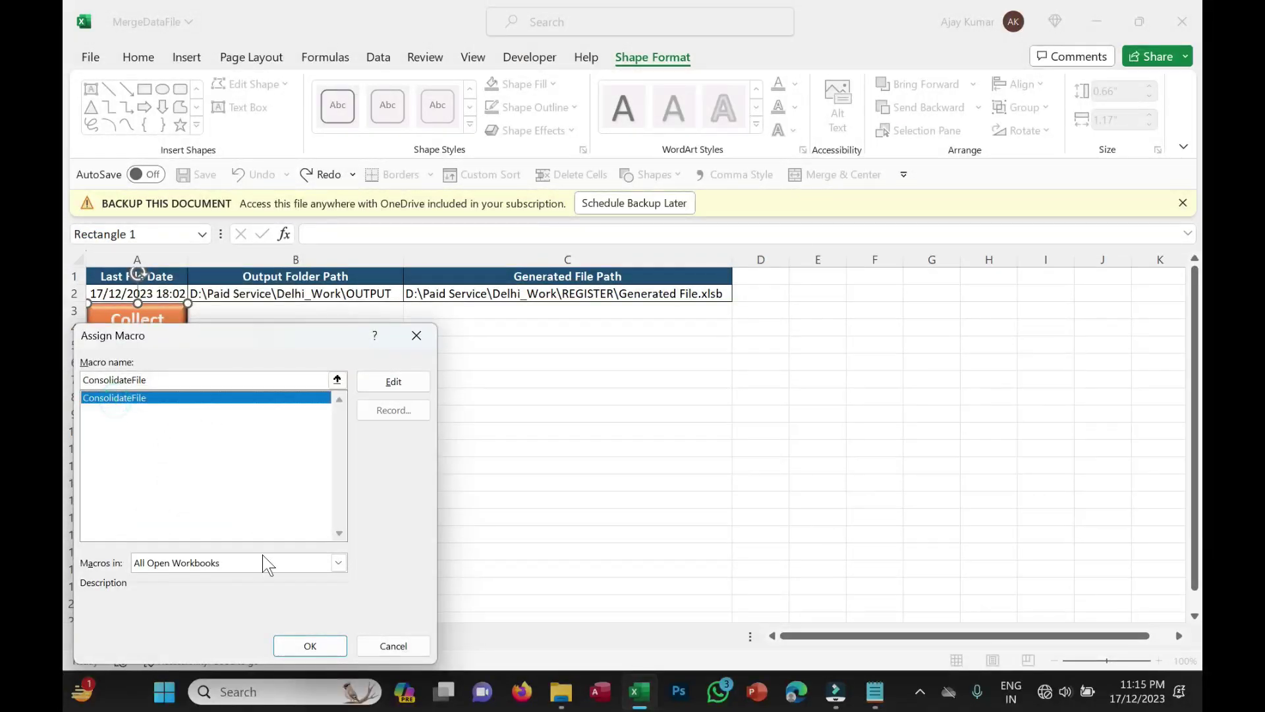
pyautogui.click(310, 645)
pyautogui.click(357, 388)
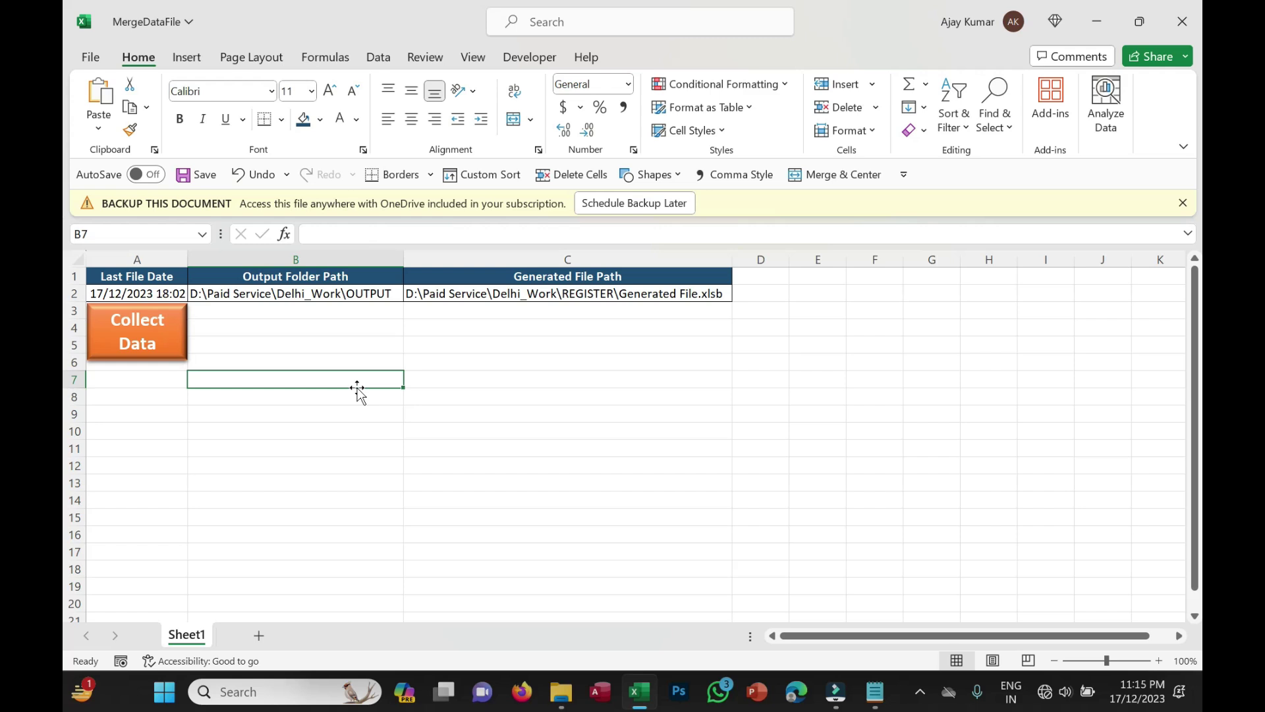
# Step: Clear A2, run Collect Data, drop the breakpoint and resume until A2 shows 17/12/2023 18:02
pyautogui.click(162, 293)
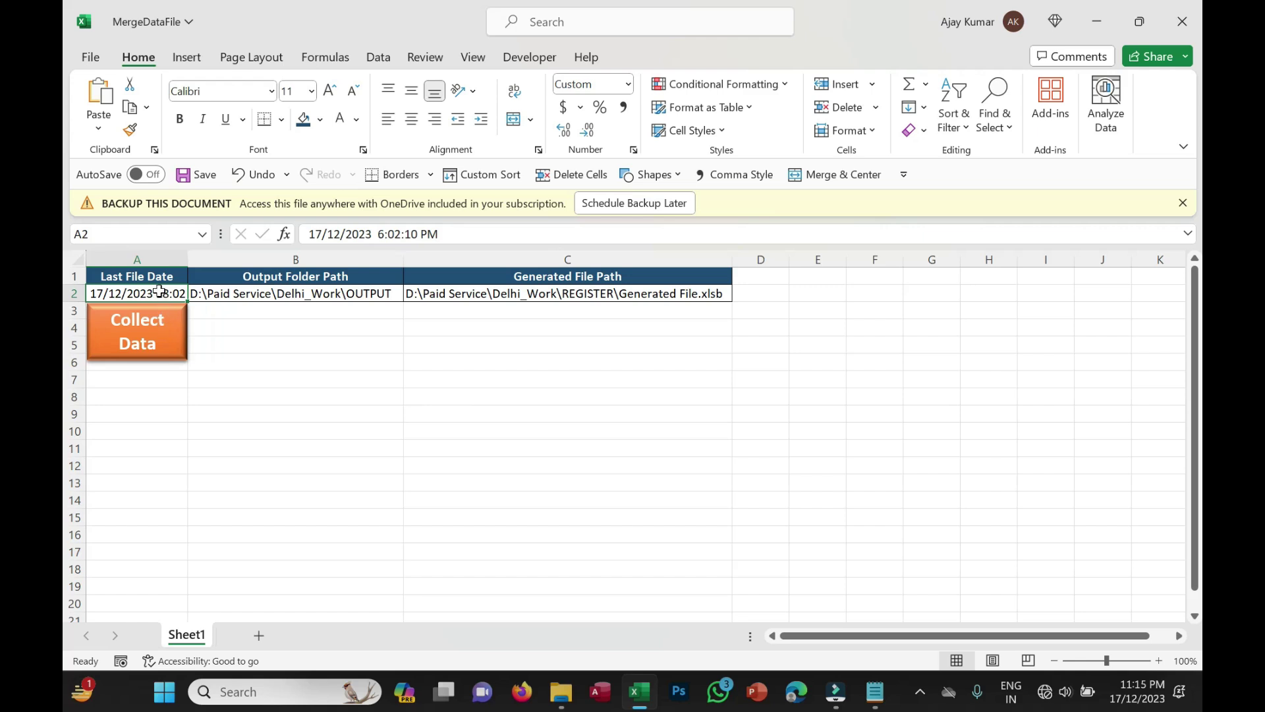
pyautogui.press('Delete')
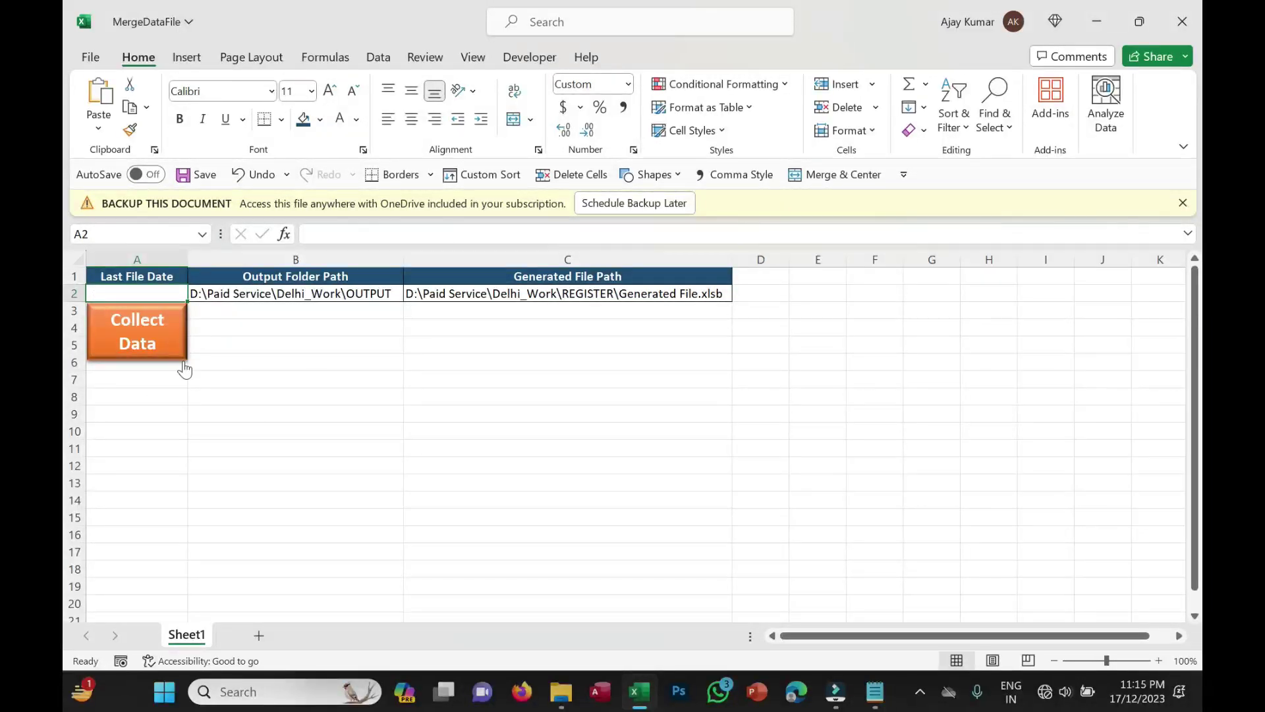
pyautogui.click(145, 349)
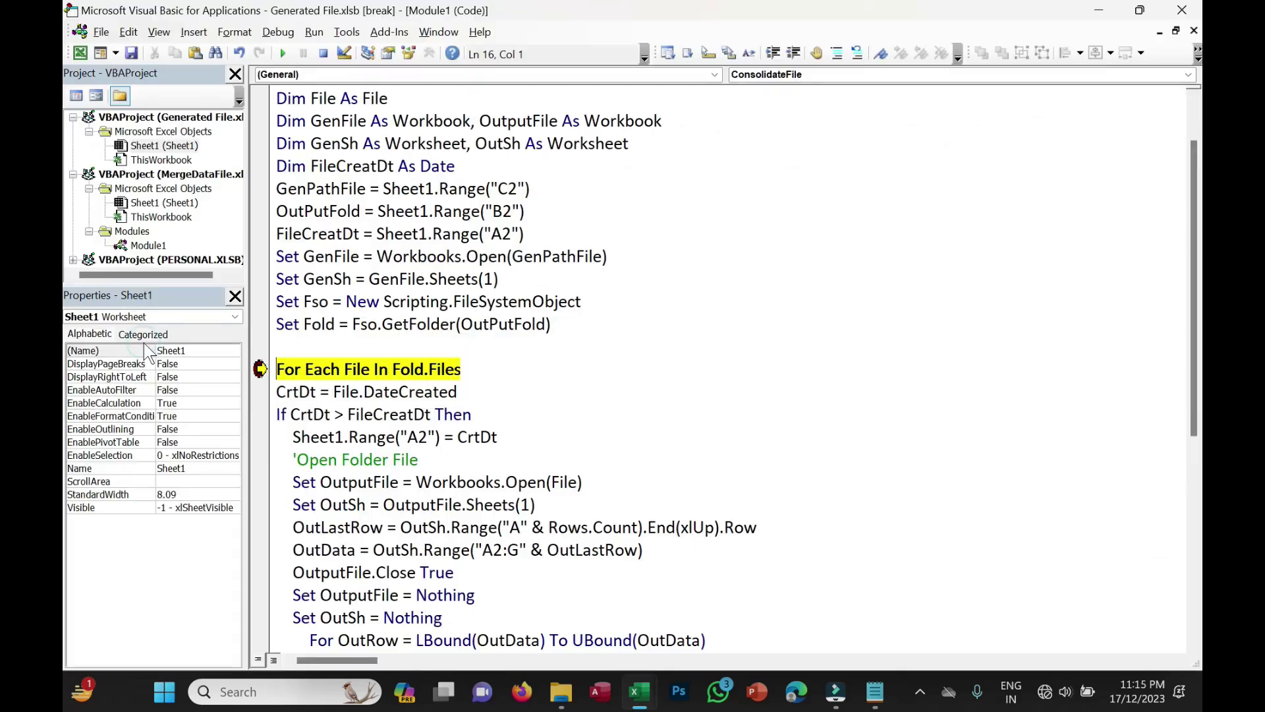
pyautogui.click(260, 369)
pyautogui.click(283, 54)
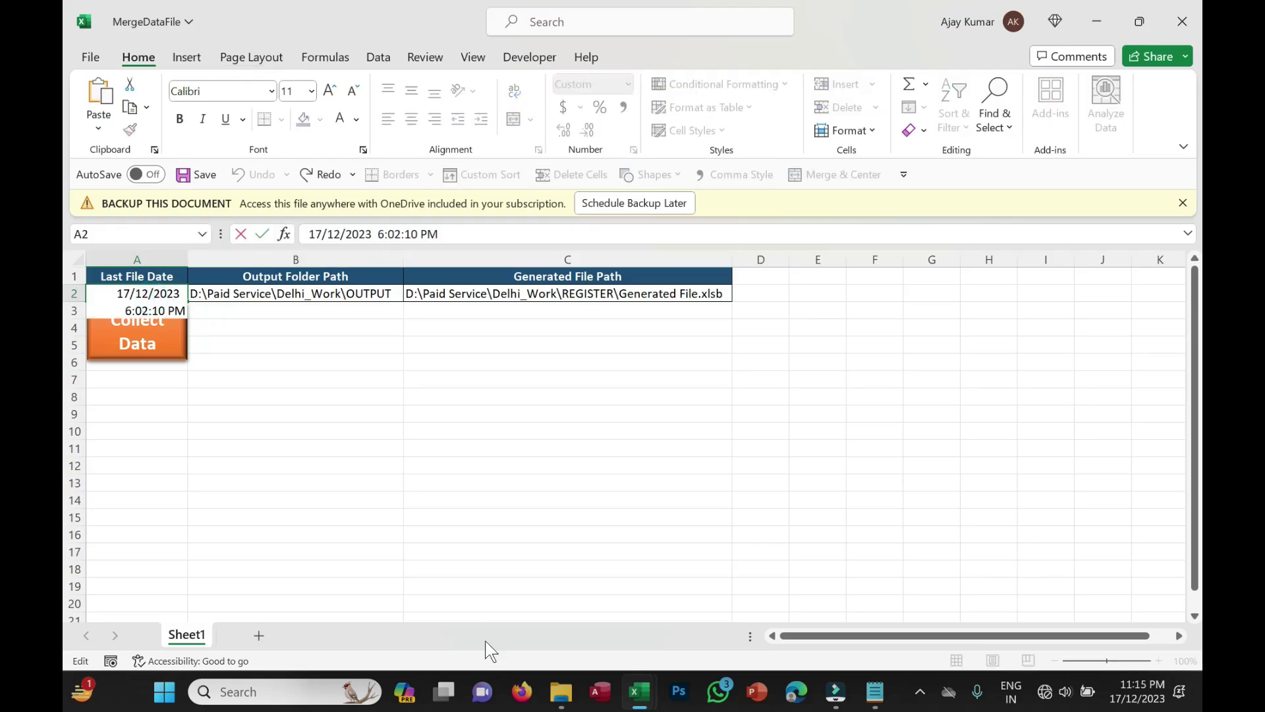
pyautogui.click(491, 546)
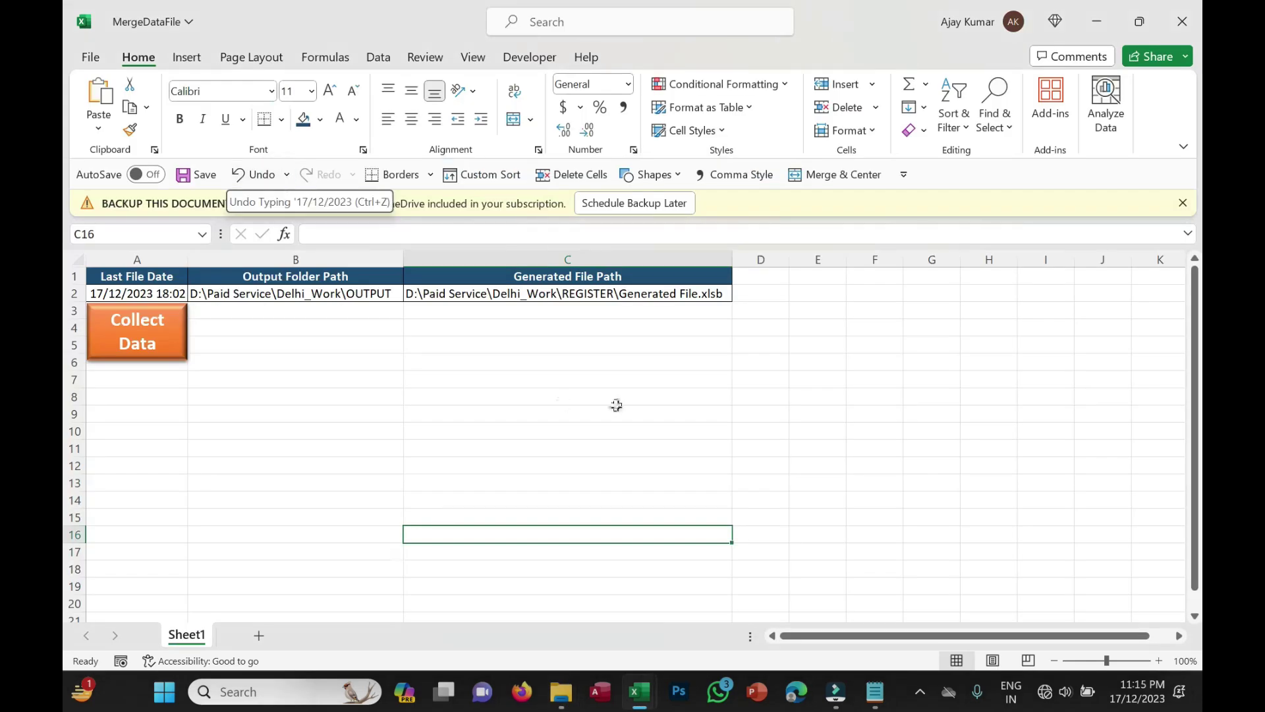
# Step: Select Document Numbers A2:A28 to confirm 27 rows, VBA/2023-24/002 through 028
pyautogui.moveTo(188, 264)
pyautogui.mouseDown()
pyautogui.moveTo(195, 555)
pyautogui.moveTo(213, 624)
pyautogui.mouseUp()
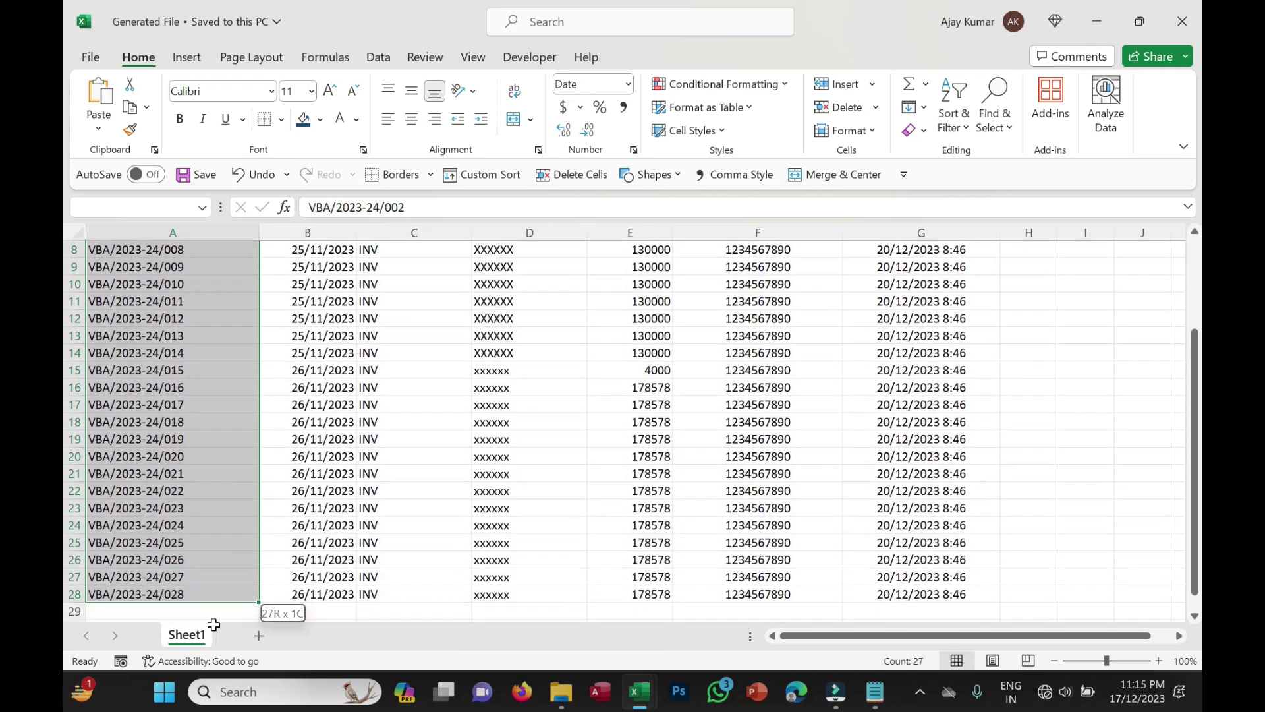
pyautogui.moveTo(213, 624); pyautogui.dragTo(212, 593)
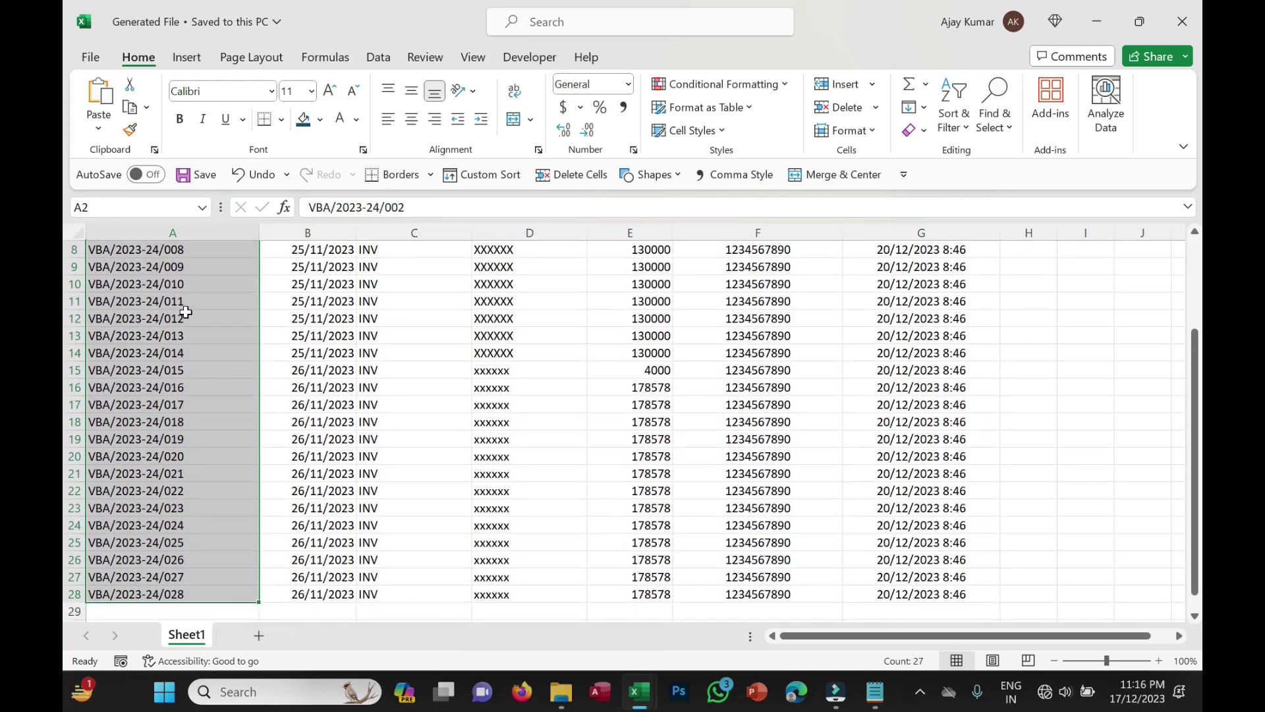
pyautogui.scroll(3, 185, 312)
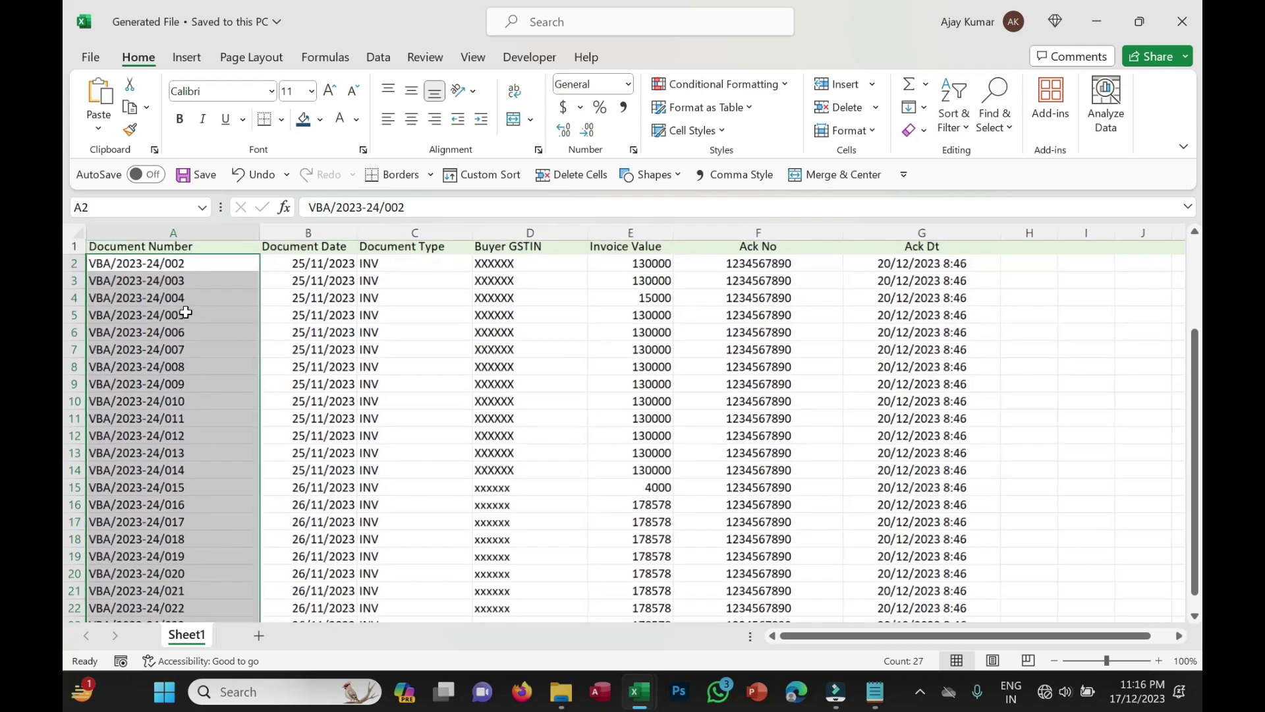
pyautogui.click(185, 487)
pyautogui.scroll(-4, 174, 526)
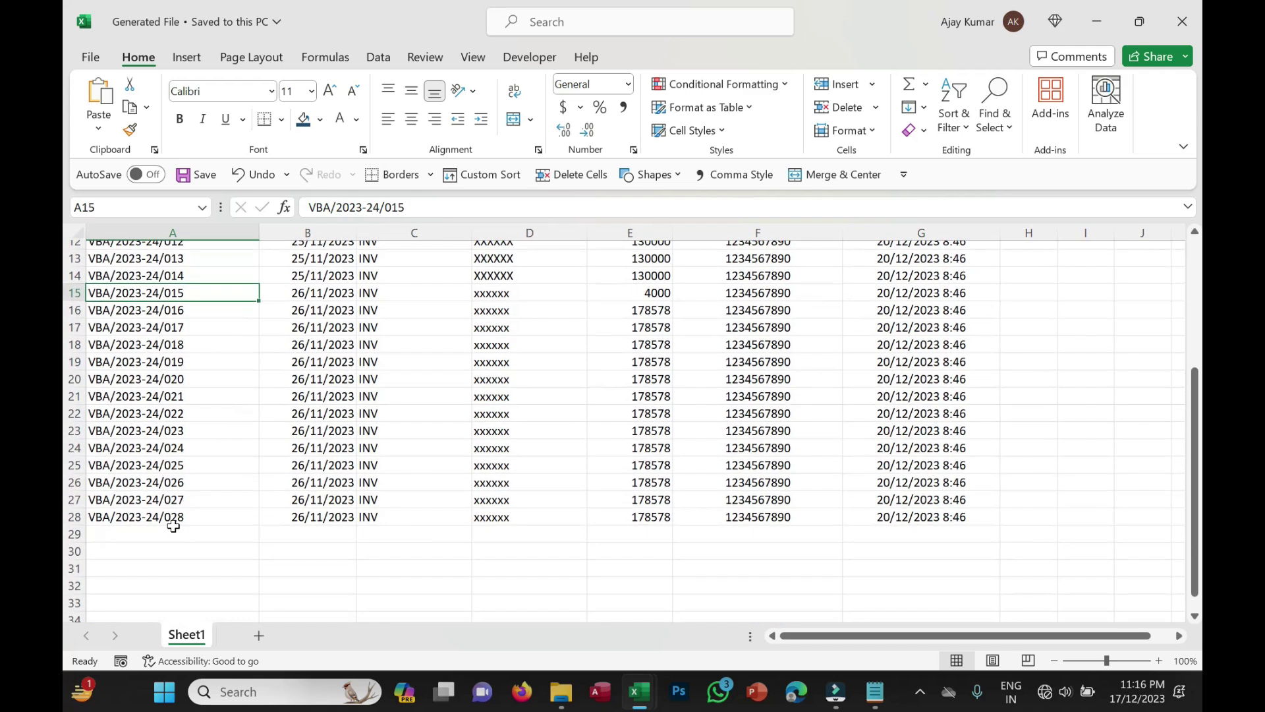
pyautogui.scroll(2, 190, 348)
pyautogui.scroll(2, 178, 316)
pyautogui.click(179, 282)
pyautogui.scroll(-3, 180, 551)
pyautogui.scroll(4, 180, 551)
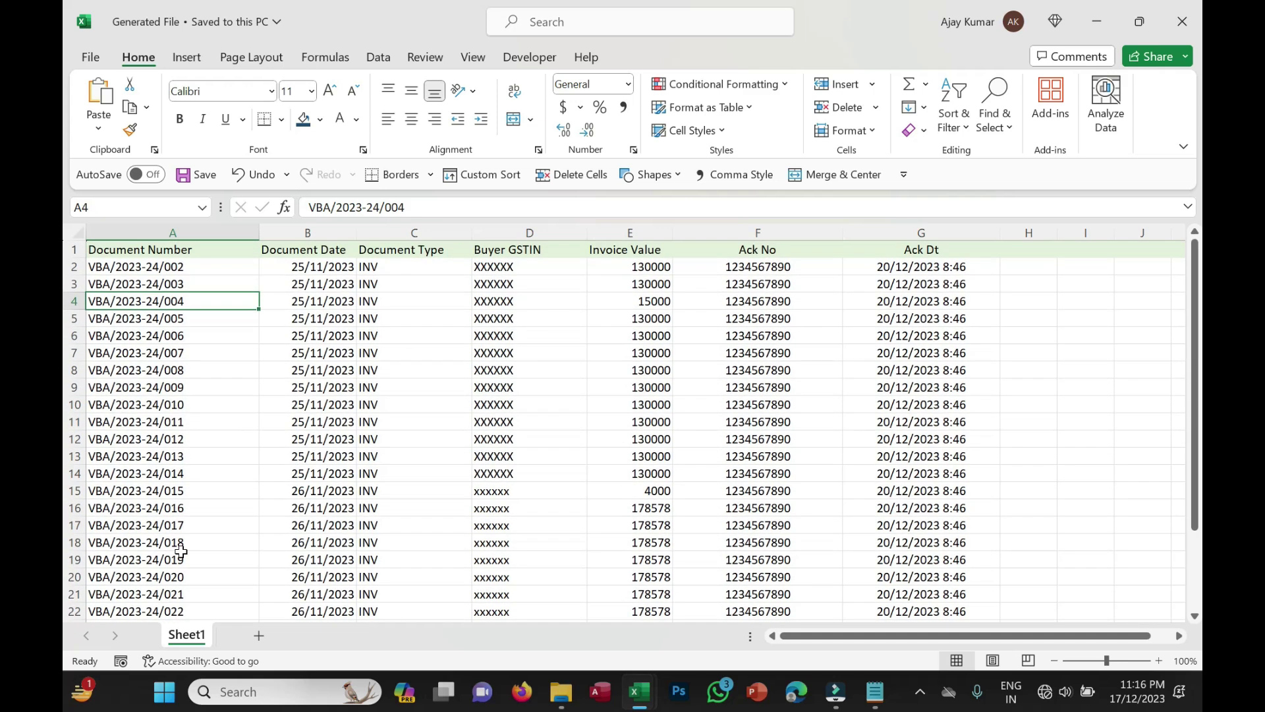